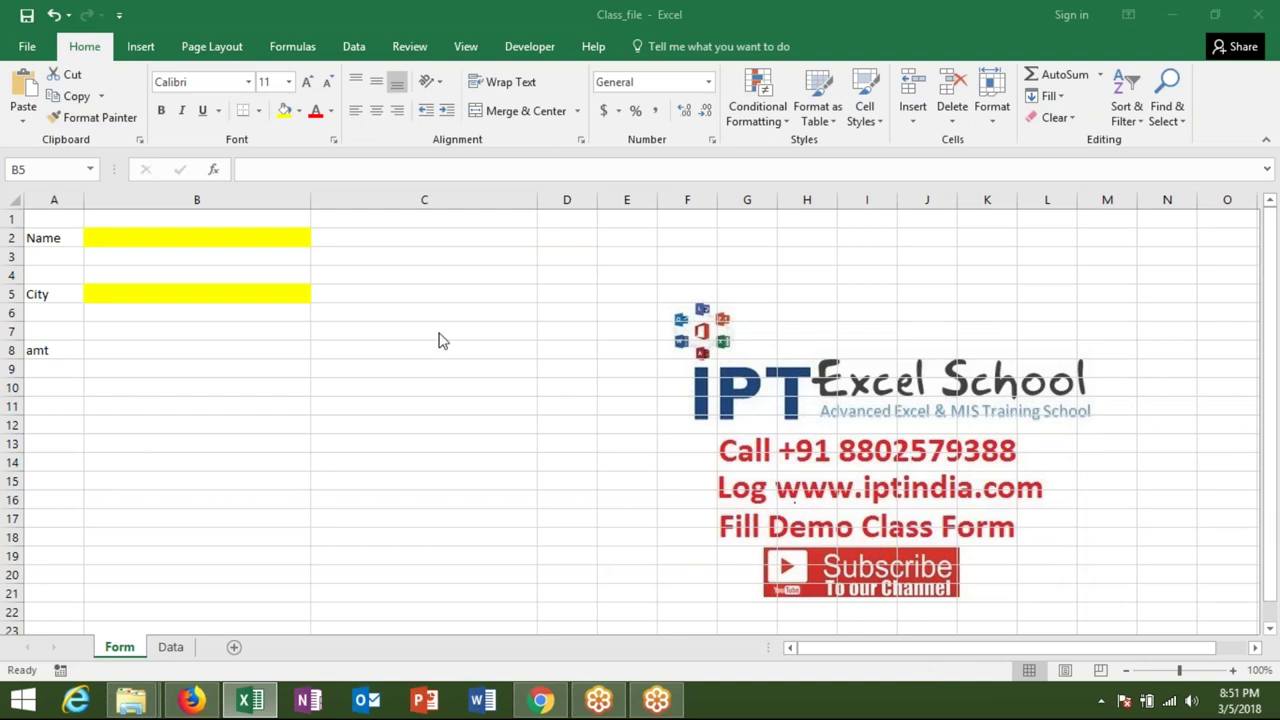
Shade the amt input cell B8 yellow to match the Name and City cells
{"action": "left_click", "coordinate": [185, 351]}
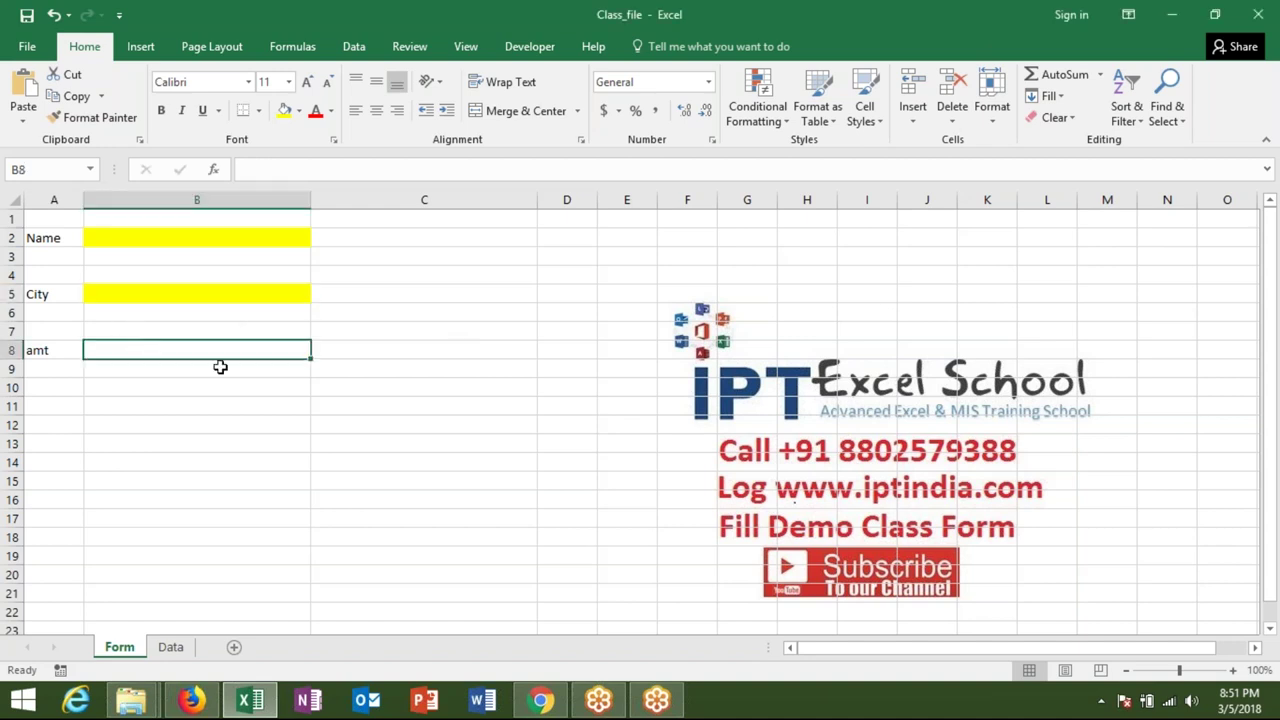
{"action": "left_click", "coordinate": [284, 111]}
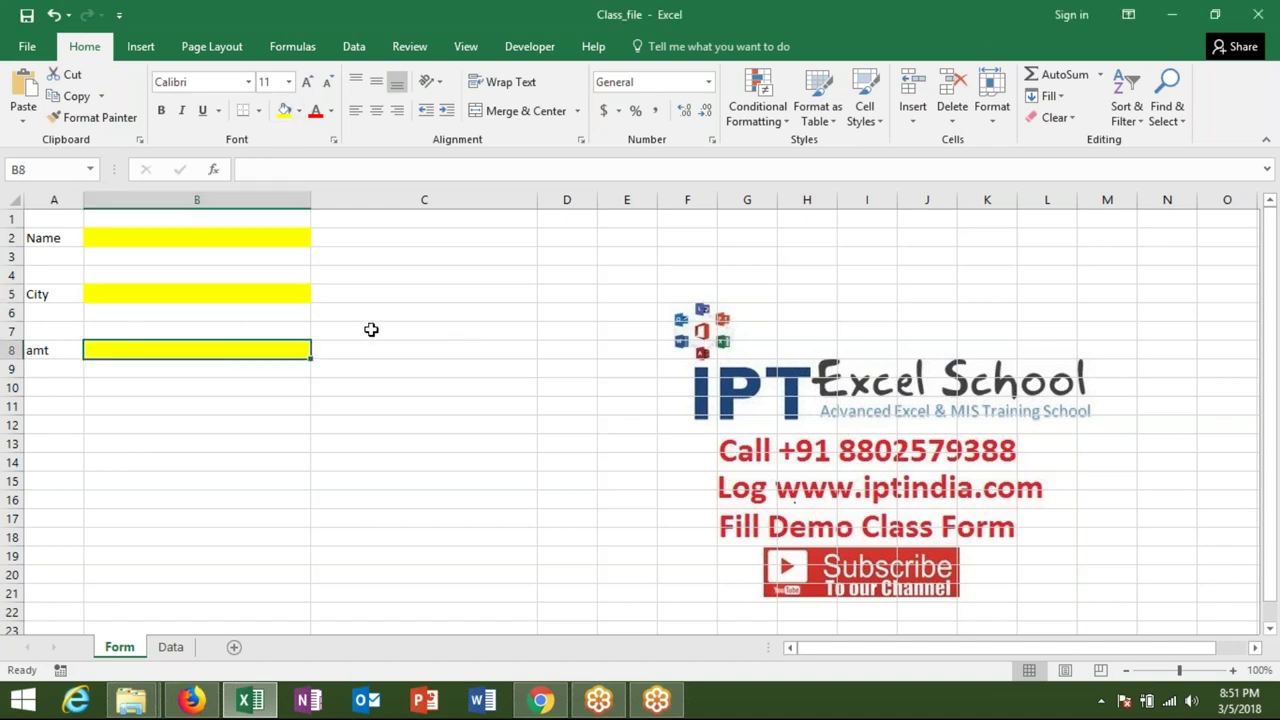
{"action": "left_click", "coordinate": [167, 647]}
Type the headers Sr, Date, Time, Name and City across A1:E1 of the Data sheet
{"action": "left_click", "coordinate": [40, 216]}
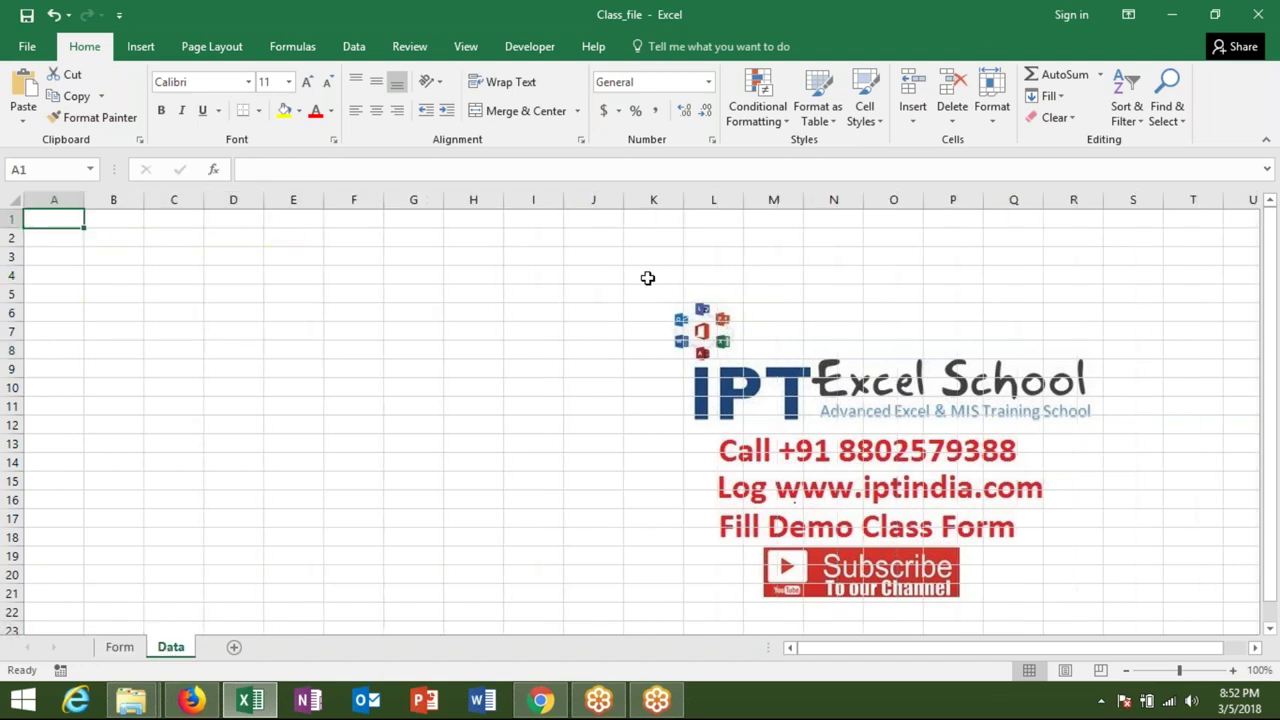
{"action": "type", "text": "Sr."}
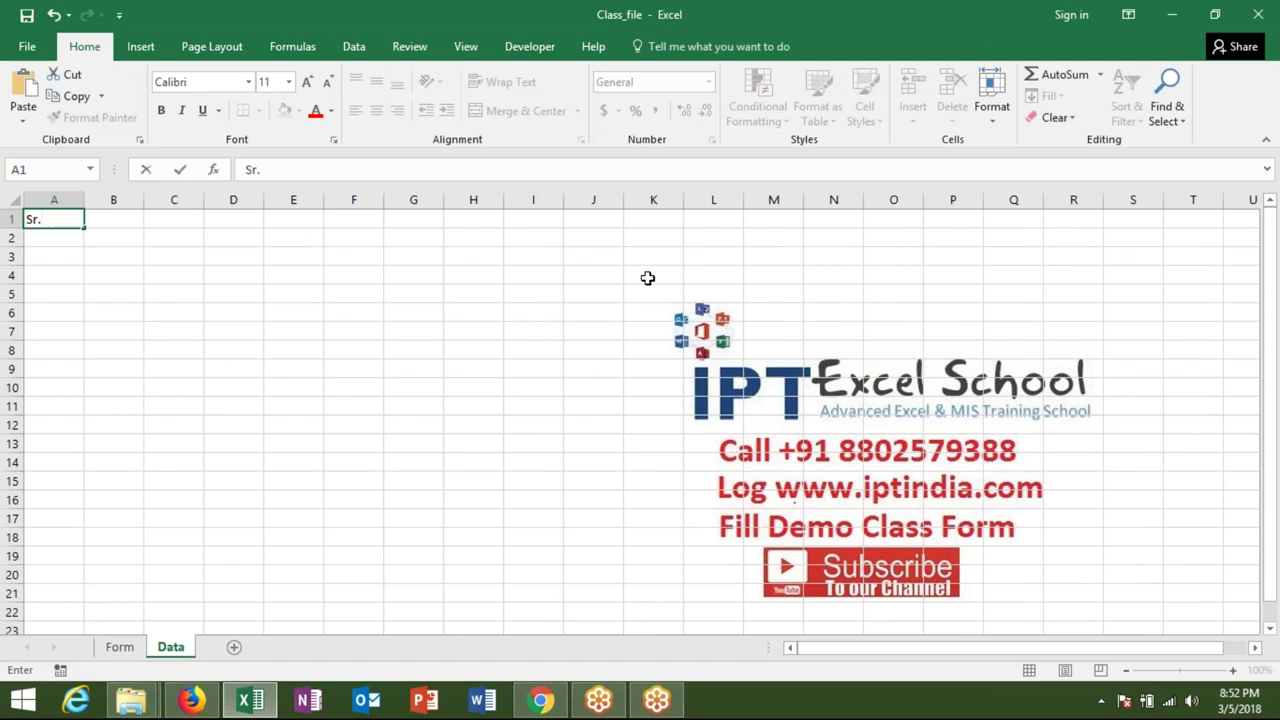
{"action": "key", "text": "BackSpace"}
{"action": "key", "text": "Tab"}
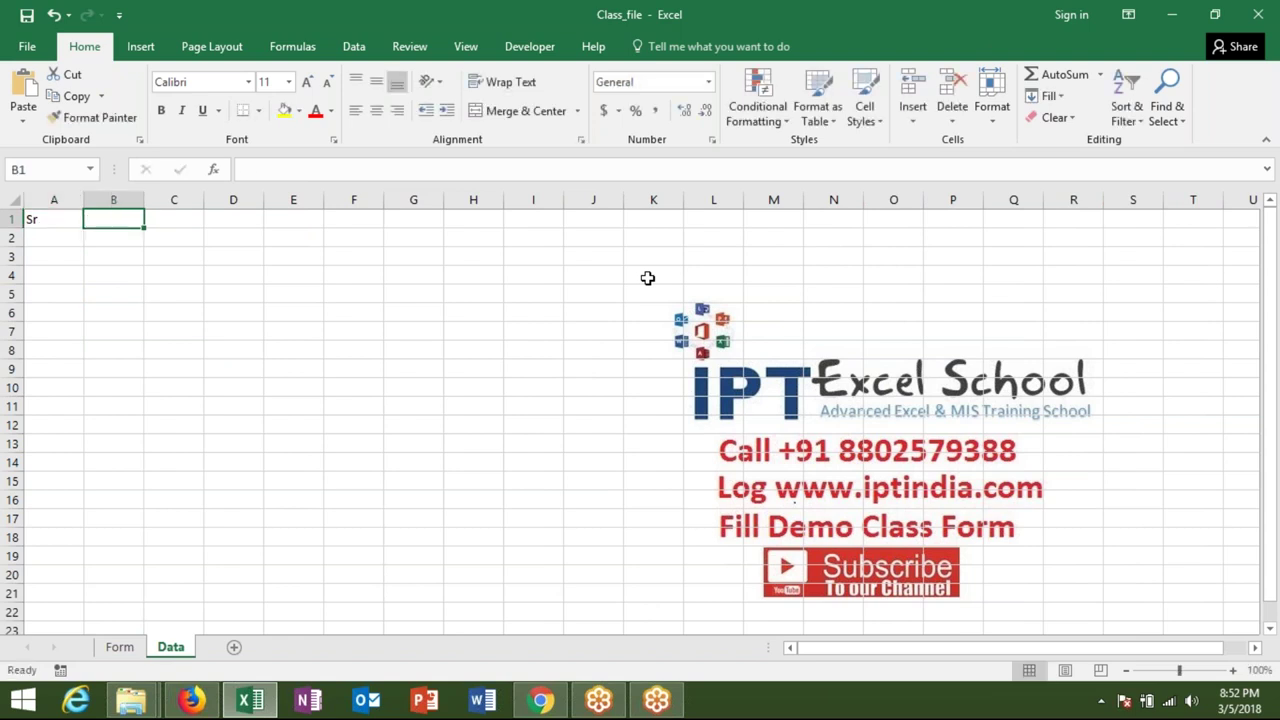
{"action": "type", "text": "DAtes"}
{"action": "key", "text": "BackSpace"}
{"action": "key", "text": "Tab"}
{"action": "type", "text": "T"}
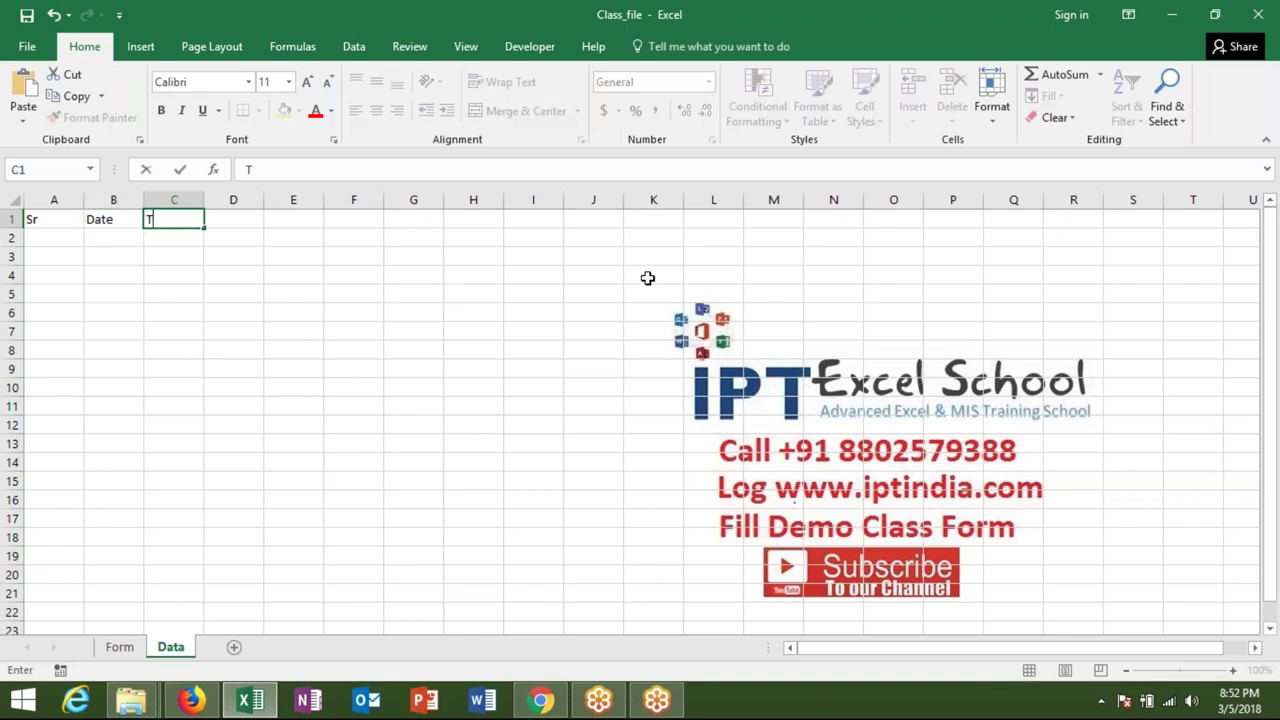
{"action": "type", "text": "ime"}
{"action": "key", "text": "Tab"}
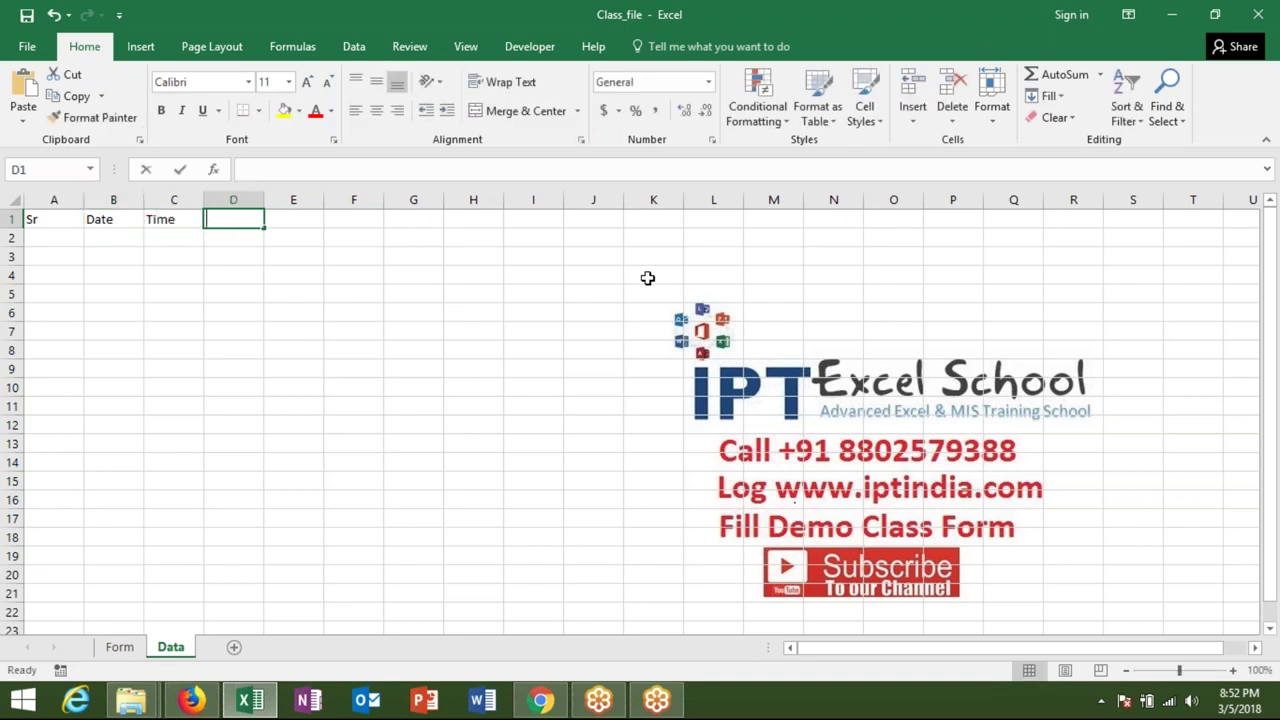
{"action": "type", "text": "Name"}
{"action": "key", "text": "Tab"}
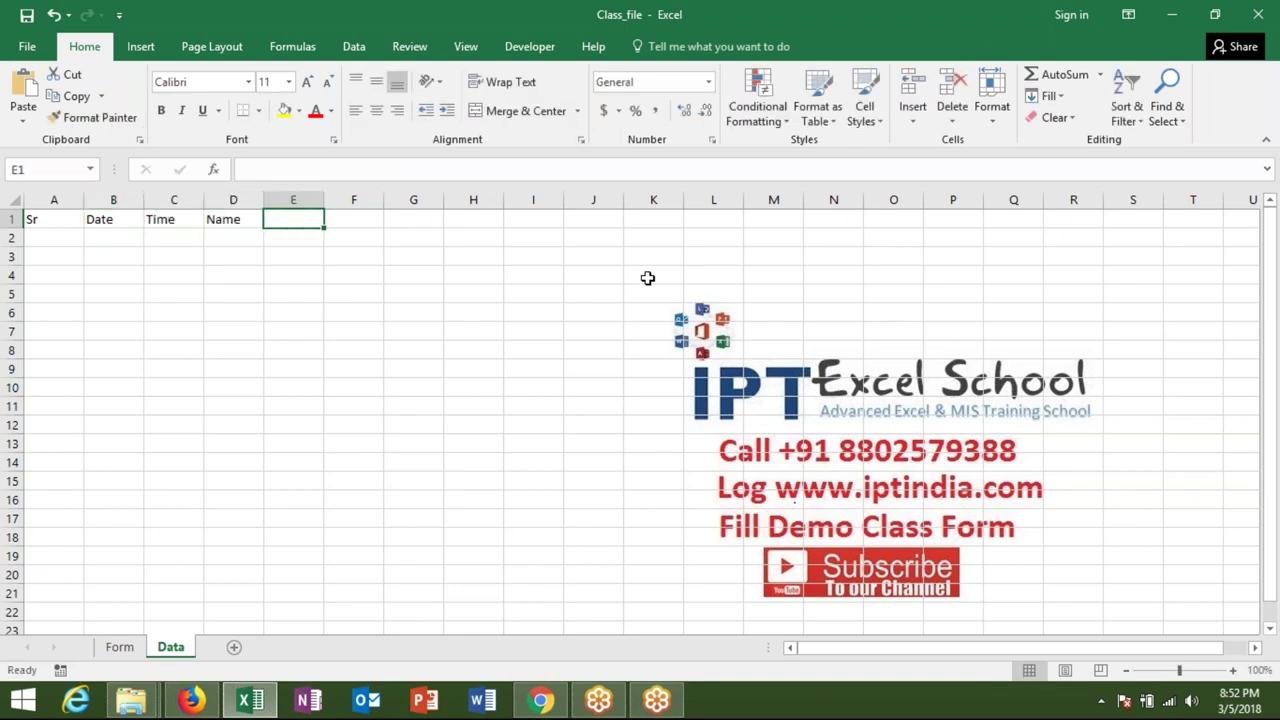
{"action": "type", "text": "City"}
{"action": "key", "text": "Return"}
Add the Amt header in F1 to complete the Data sheet's header row
{"action": "key", "text": "Up"}
{"action": "key", "text": "Right"}
{"action": "key", "text": "Right"}
{"action": "key", "text": "Right"}
{"action": "key", "text": "Right"}
{"action": "key", "text": "Right"}
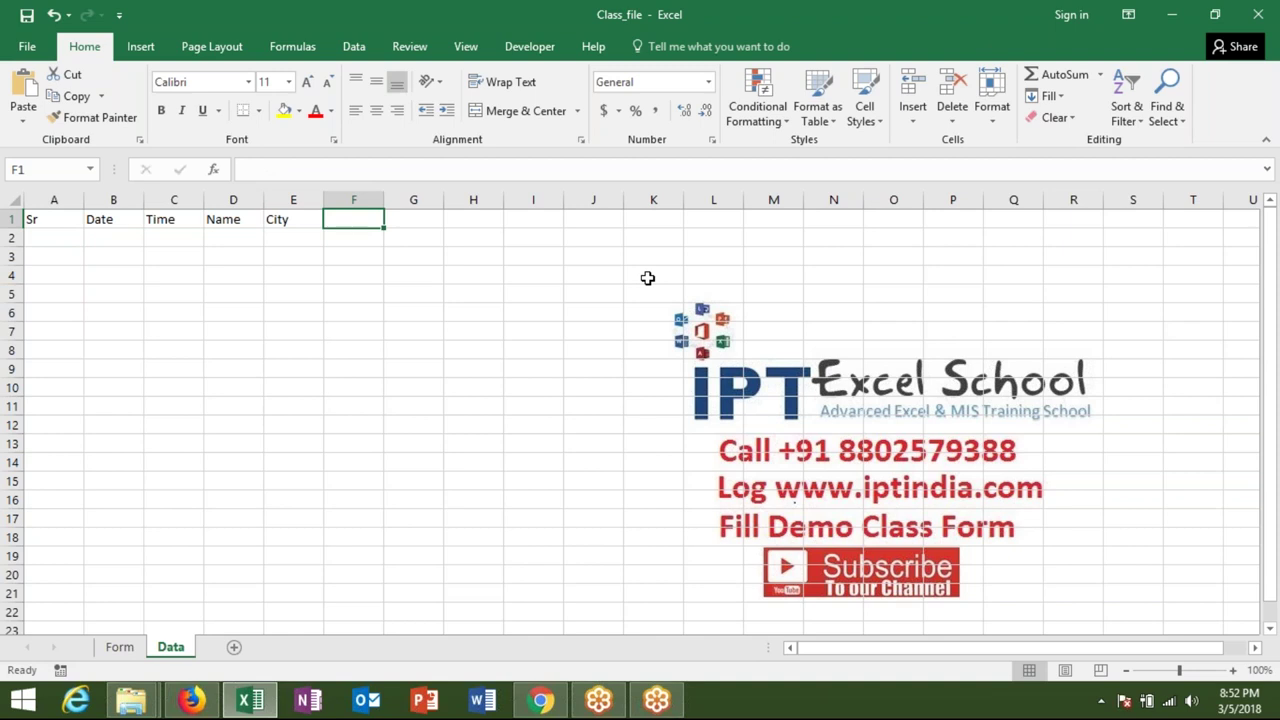
{"action": "type", "text": "Amt"}
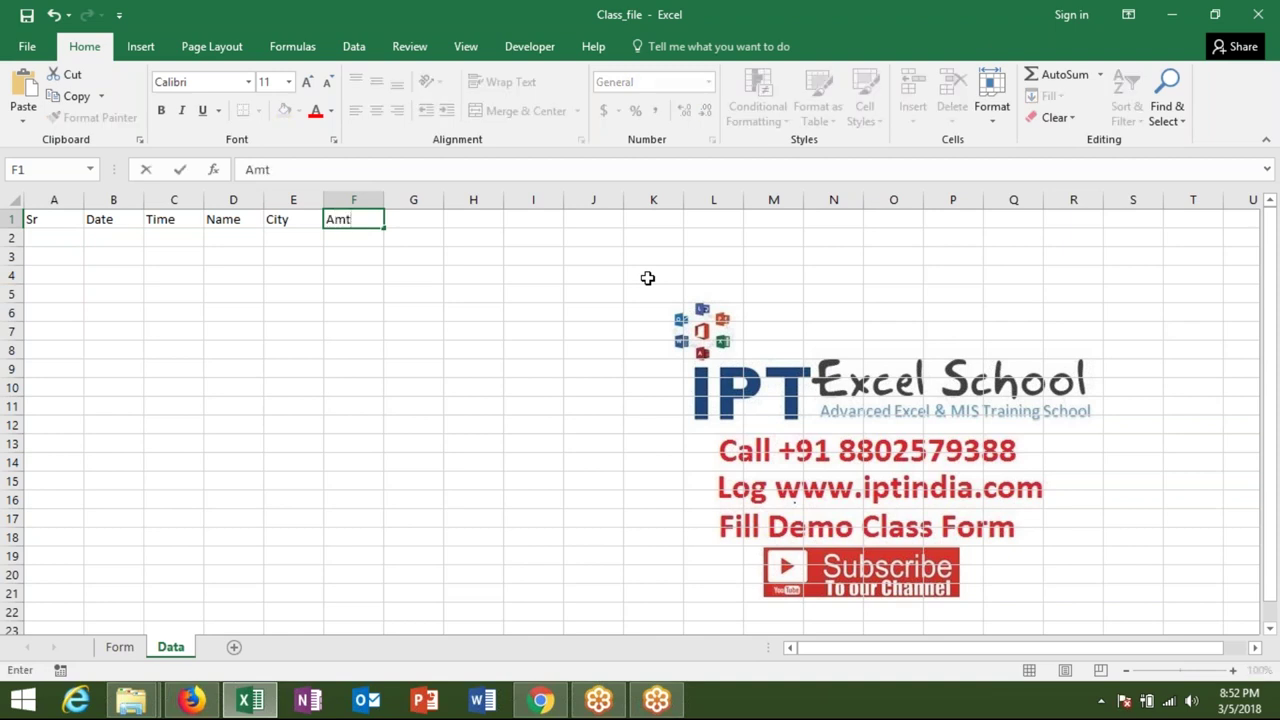
{"action": "key", "text": "Return"}
{"action": "key", "text": "Up"}
{"action": "key", "text": "Left"}
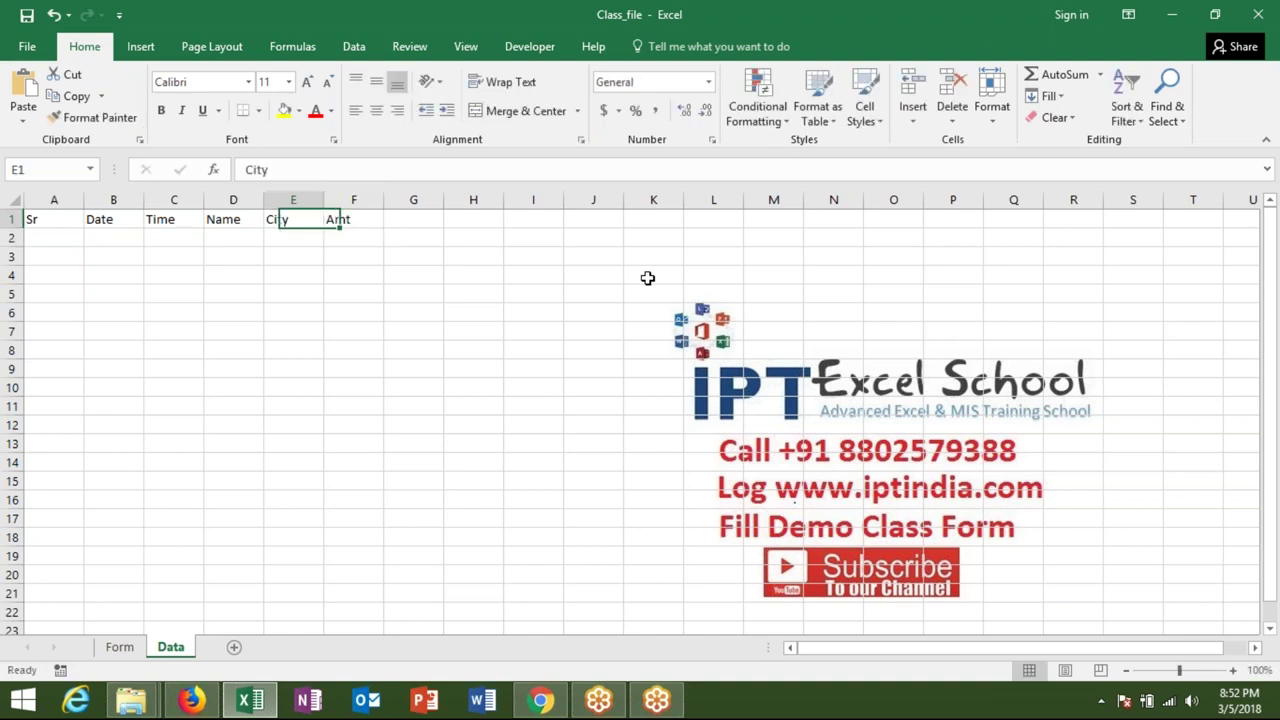
{"action": "key", "text": "Left"}
{"action": "key", "text": "Left"}
{"action": "key", "text": "Left"}
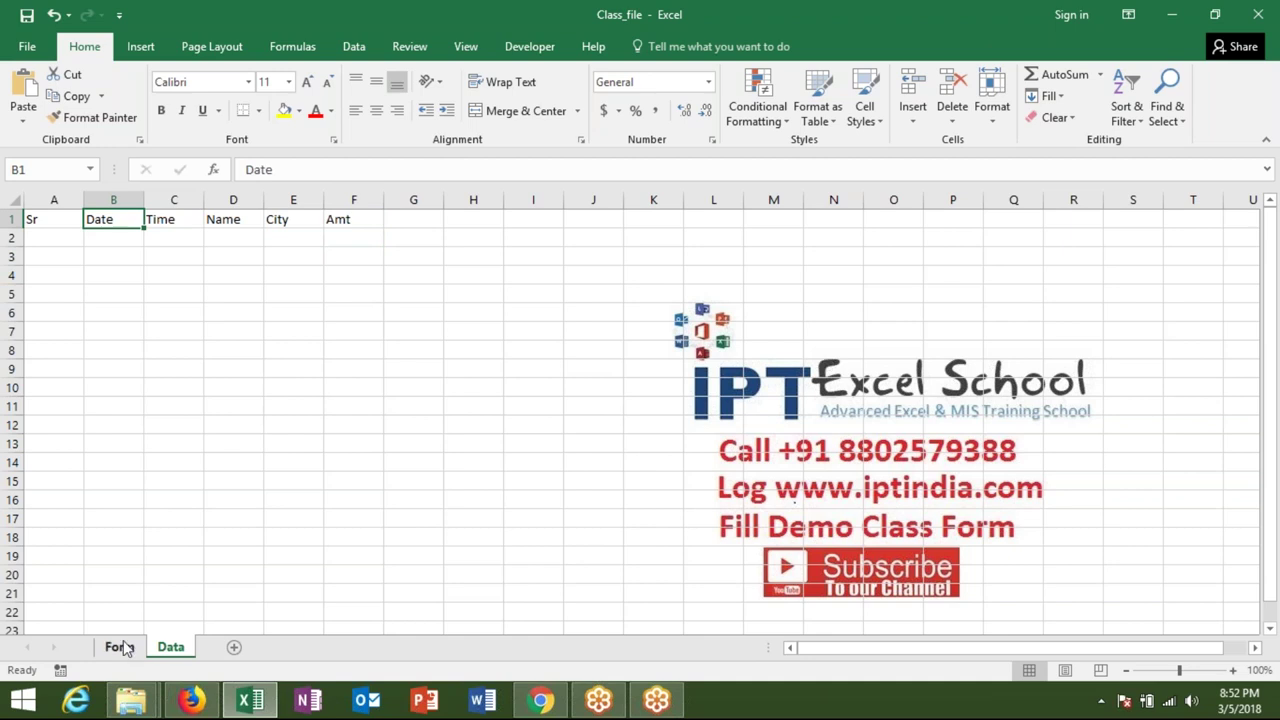
{"action": "left_click", "coordinate": [120, 647]}
Review the Data sheet's header row and empty cells, then settle back on the Form sheet
{"action": "left_click", "coordinate": [330, 389]}
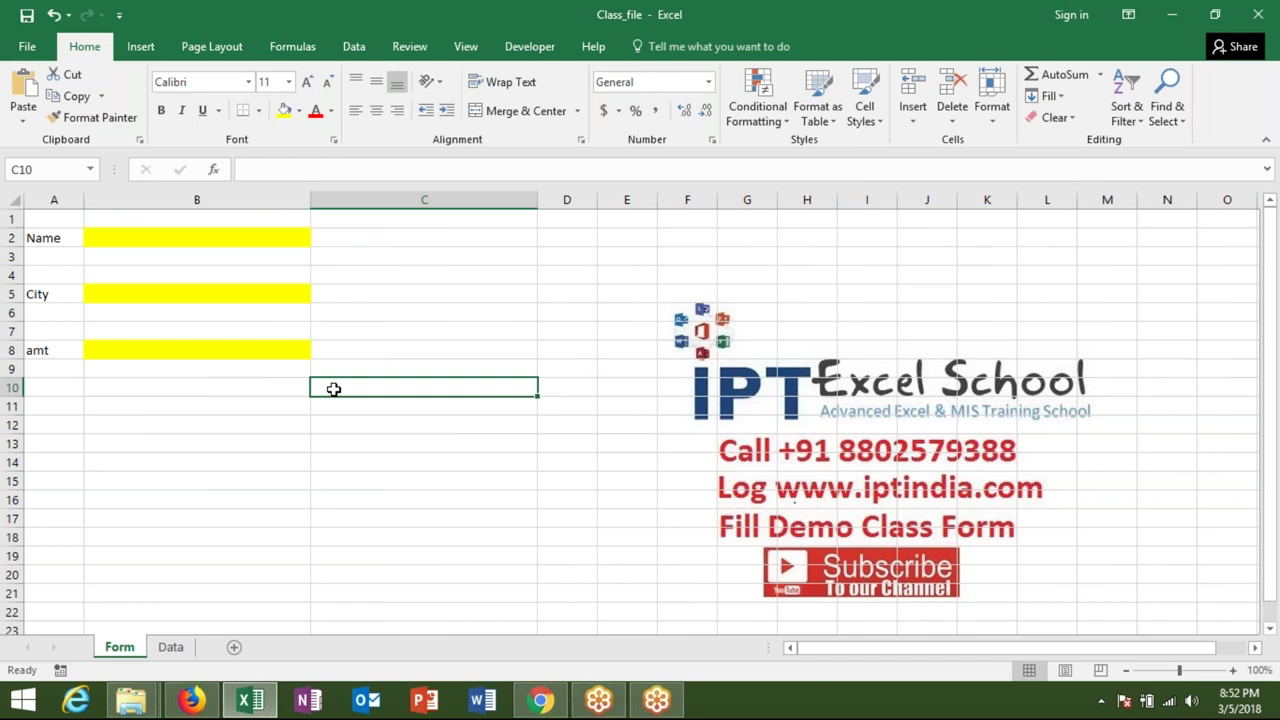
{"action": "left_click", "coordinate": [152, 650]}
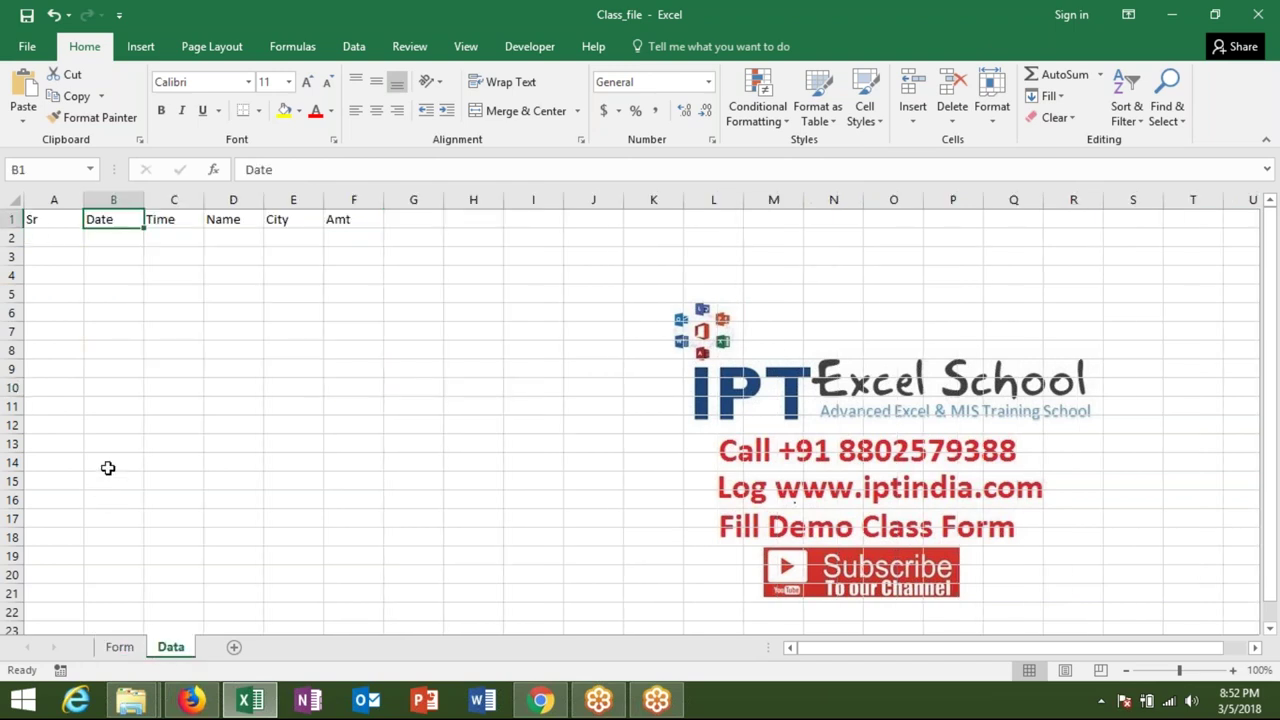
{"action": "left_click", "coordinate": [57, 250]}
{"action": "left_click", "coordinate": [54, 275]}
{"action": "left_click", "coordinate": [56, 290]}
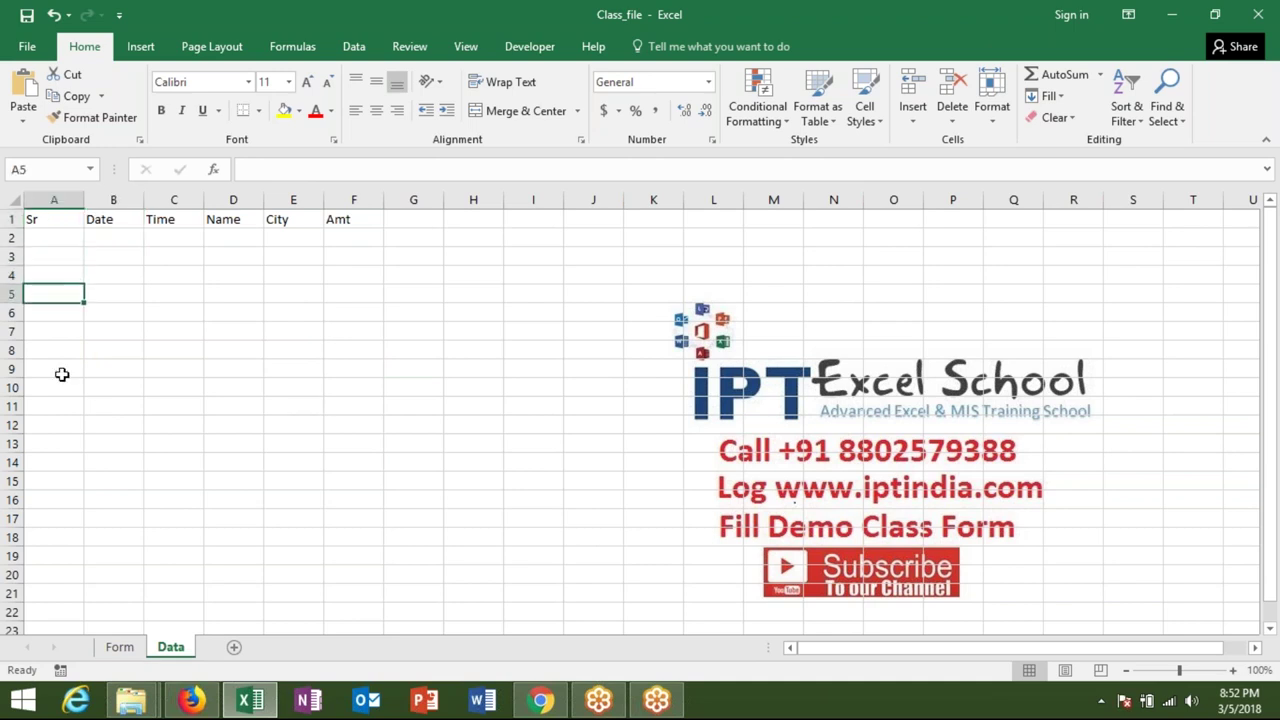
{"action": "left_click", "coordinate": [128, 650]}
{"action": "left_click", "coordinate": [160, 650]}
{"action": "left_click", "coordinate": [131, 652]}
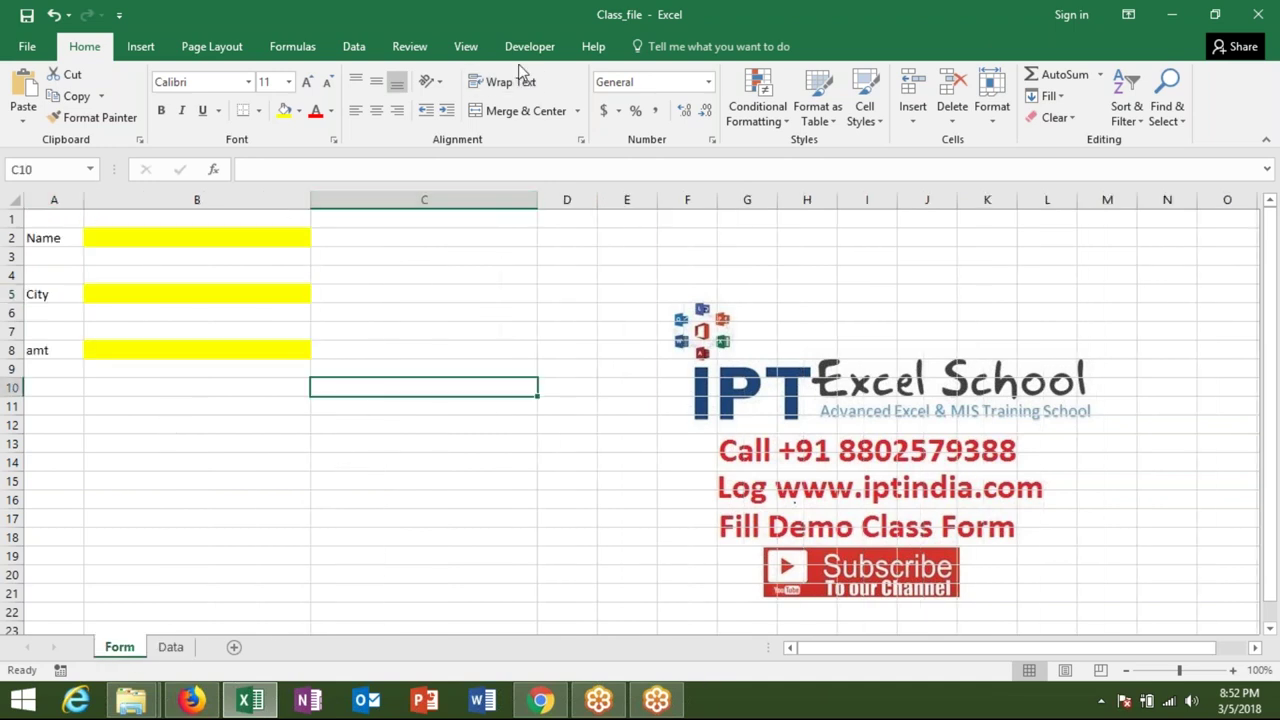
Open the Visual Basic editor from the Developer tab and expand the Modules folder
{"action": "left_click", "coordinate": [543, 48]}
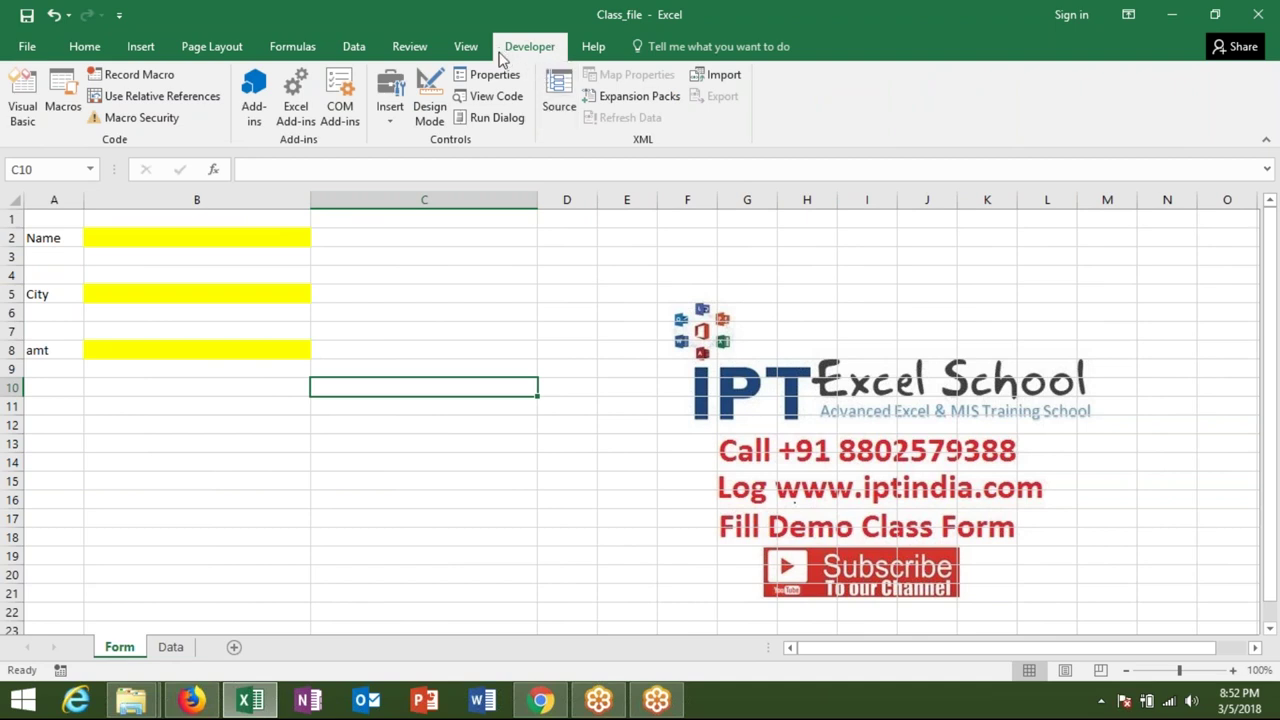
{"action": "left_click", "coordinate": [24, 110]}
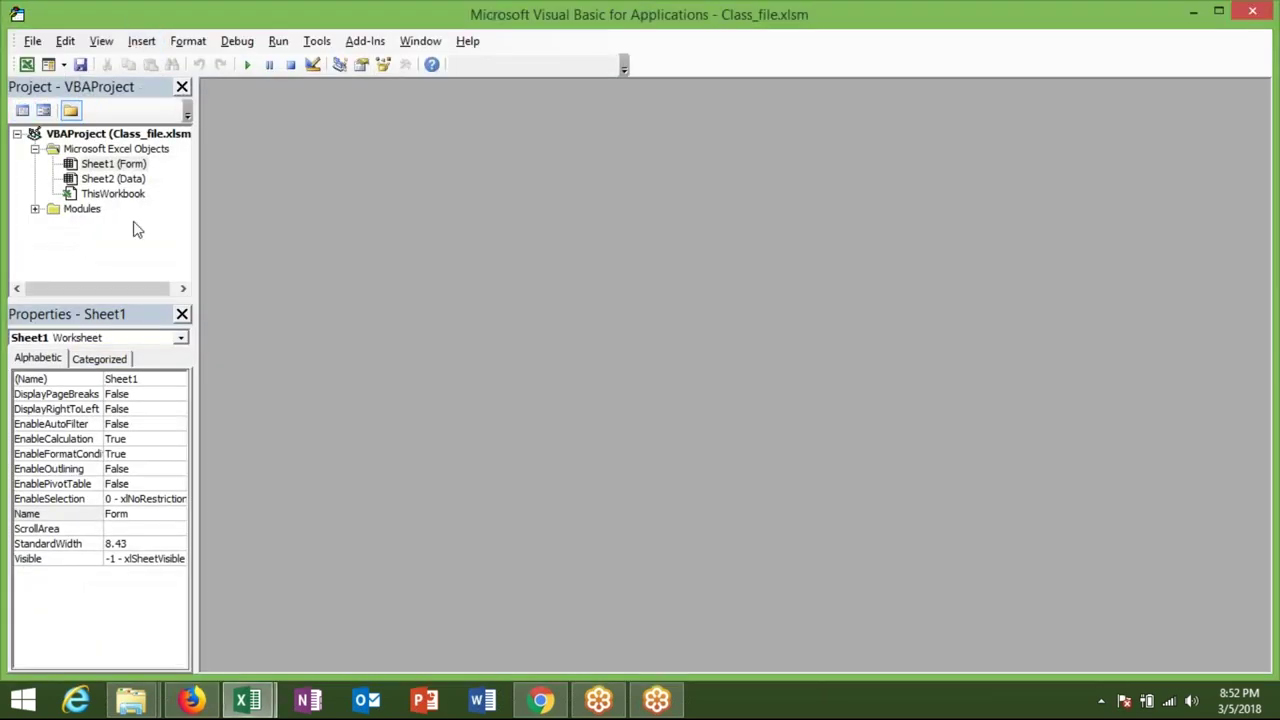
{"action": "double_click", "coordinate": [92, 209]}
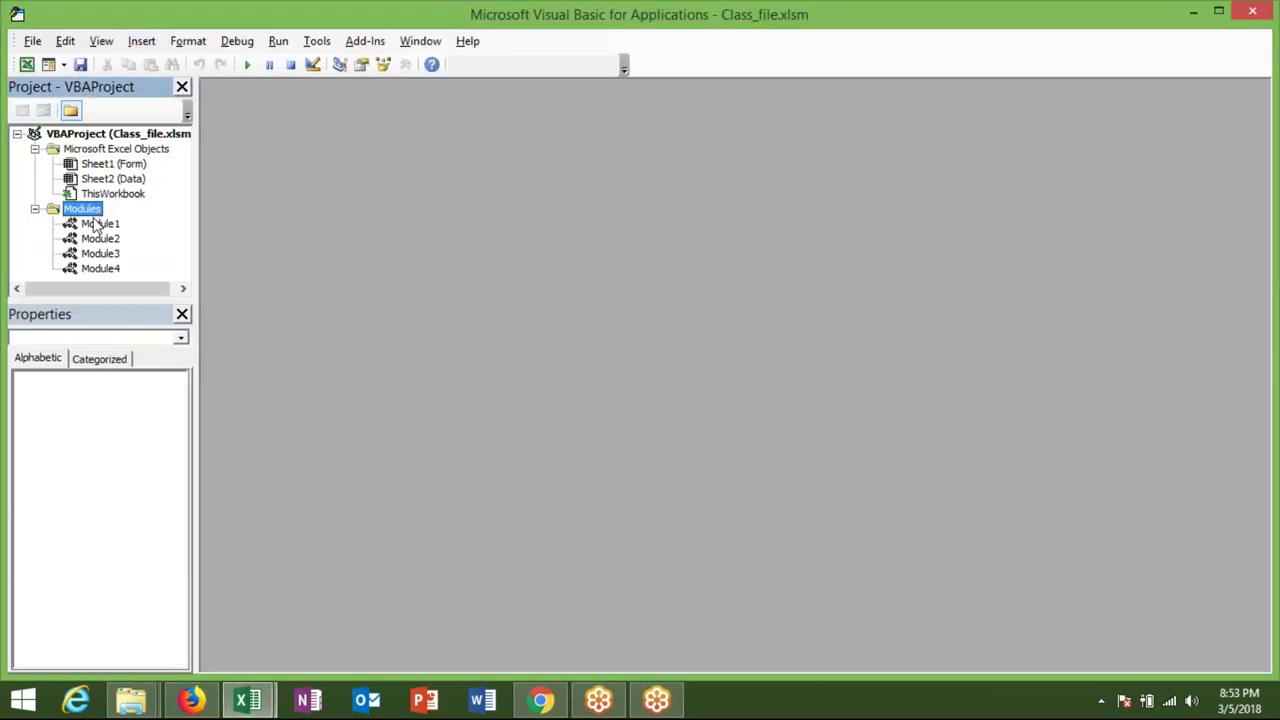
{"action": "double_click", "coordinate": [100, 223]}
Open Module4's code window and select all of its existing code
{"action": "left_click", "coordinate": [105, 239]}
{"action": "double_click", "coordinate": [112, 240]}
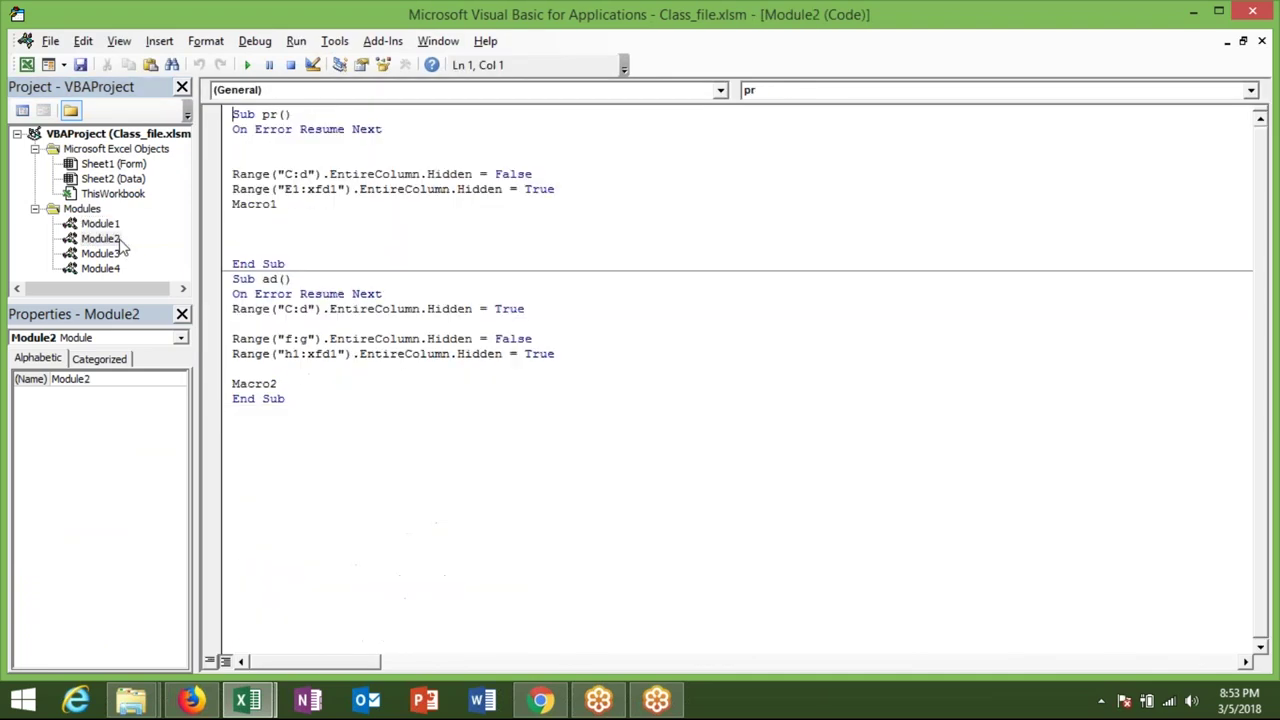
{"action": "double_click", "coordinate": [118, 254]}
{"action": "double_click", "coordinate": [119, 268]}
{"action": "left_click", "coordinate": [159, 41]}
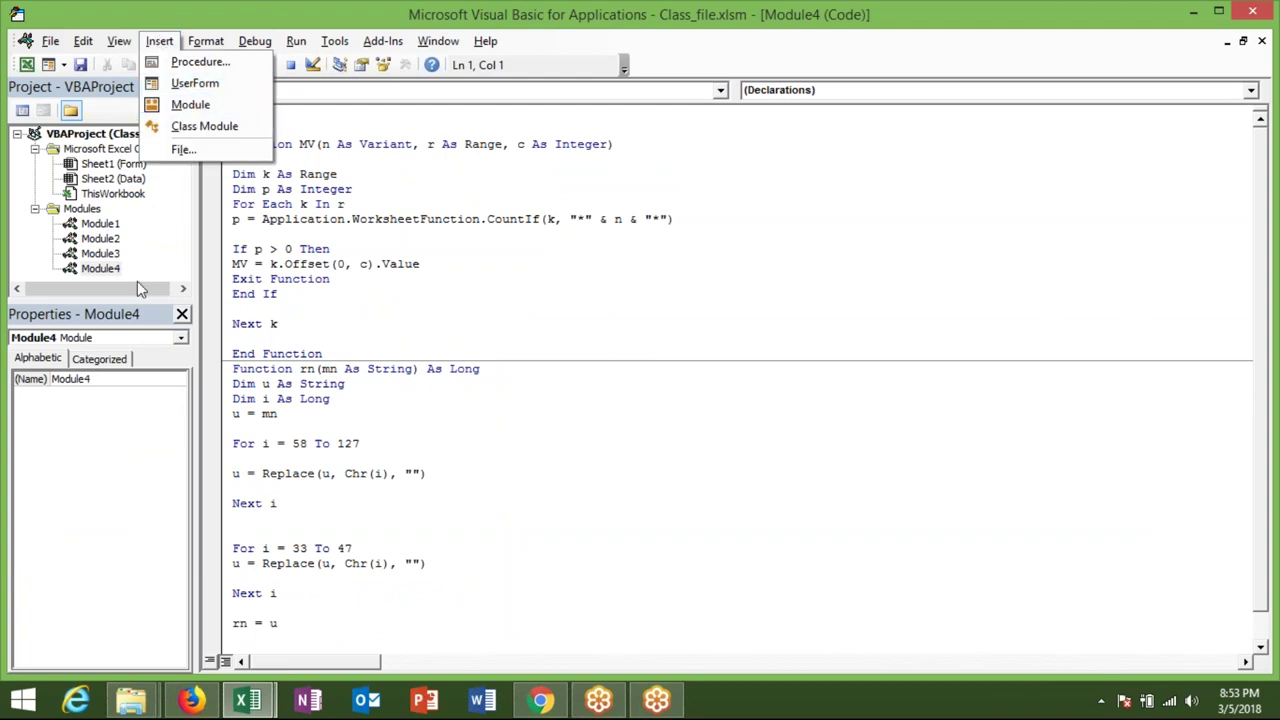
{"action": "left_click", "coordinate": [335, 310]}
{"action": "key", "text": "ctrl+a"}
Clear Module4 and start the macro Sub send() with its End Sub
{"action": "key", "text": "Delete"}
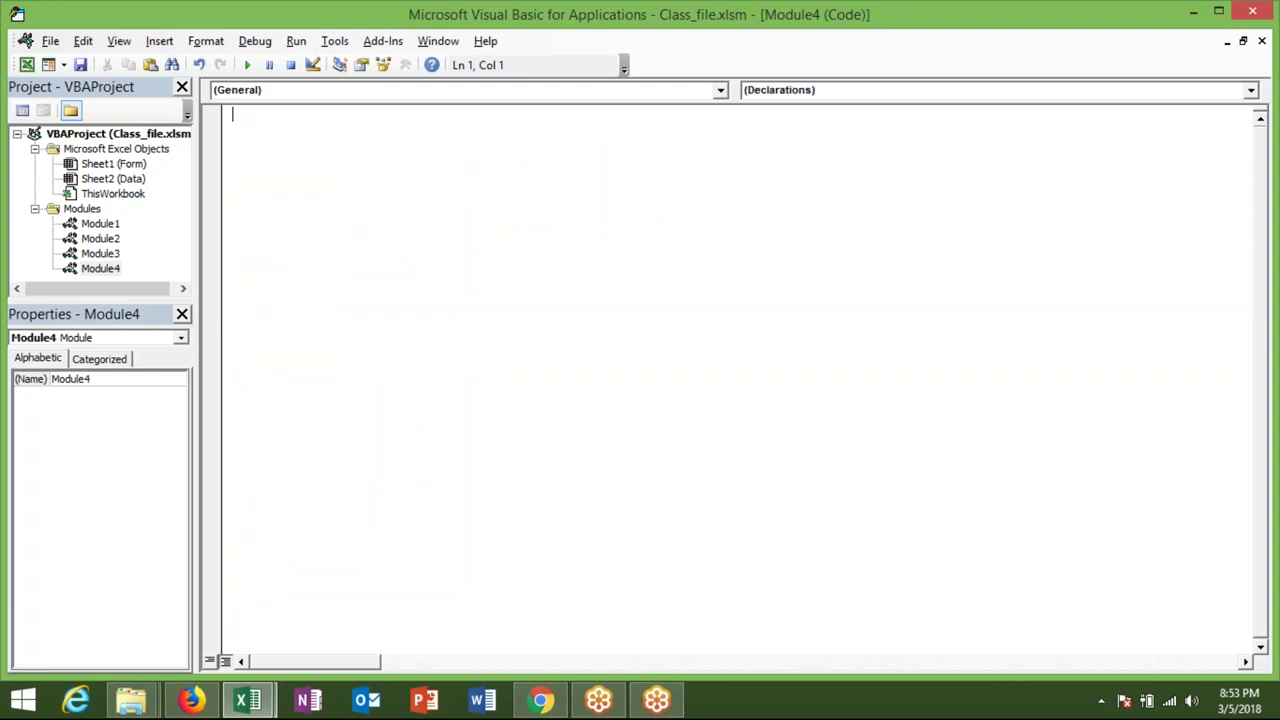
{"action": "type", "text": "sub"}
{"action": "type", "text": "tt"}
{"action": "key", "text": "BackSpace"}
{"action": "key", "text": "BackSpace"}
{"action": "type", "text": "send()"}
{"action": "key", "text": "Return"}
{"action": "key", "text": "Return"}
{"action": "key", "text": "Return"}
{"action": "key", "text": "Return"}
Leave blank lines inside the send procedure before End Sub, then return to Excel
{"action": "key", "text": "Up"}
{"action": "key", "text": "Up"}
{"action": "key", "text": "Up"}
{"action": "key", "text": "shift+Down"}
{"action": "key", "text": "shift+Down"}
{"action": "key", "text": "shift+Down"}
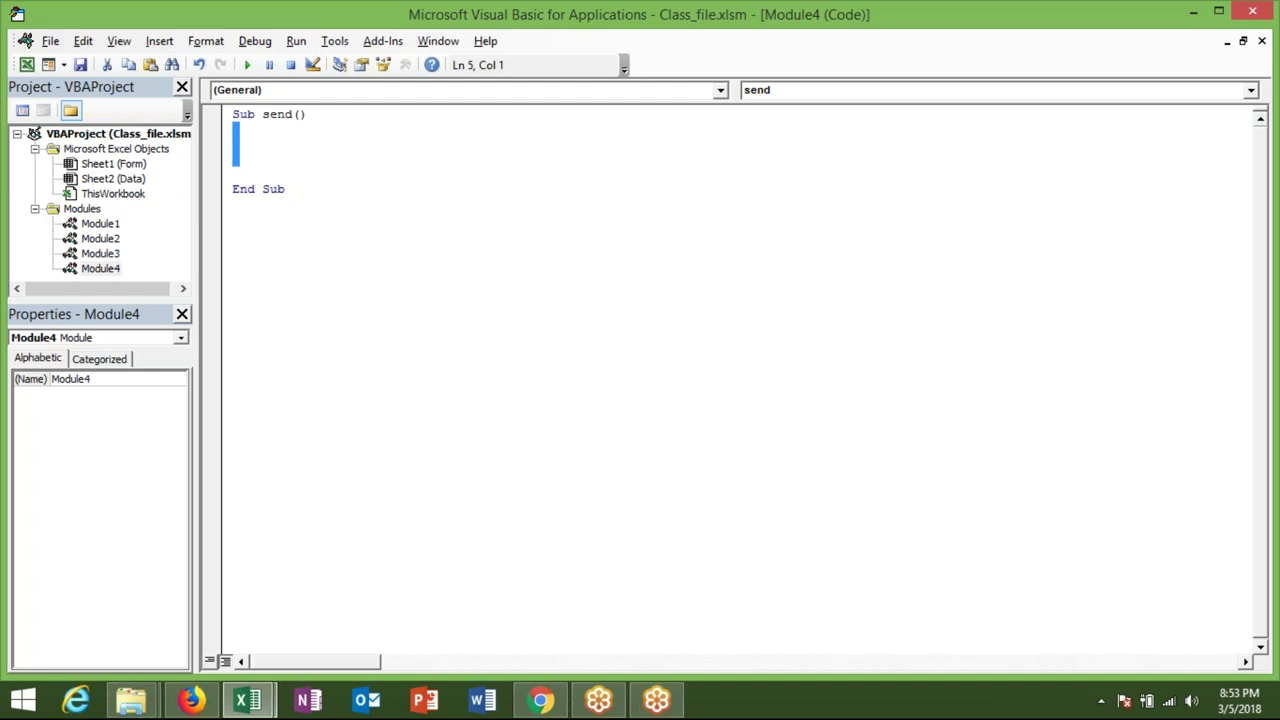
{"action": "key", "text": "Delete"}
{"action": "key", "text": "Down"}
{"action": "key", "text": "Return"}
{"action": "key", "text": "Return"}
{"action": "key", "text": "Up"}
{"action": "key", "text": "Up"}
{"action": "key", "text": "Up"}
{"action": "key", "text": "shift+Down"}
{"action": "key", "text": "shift+Down"}
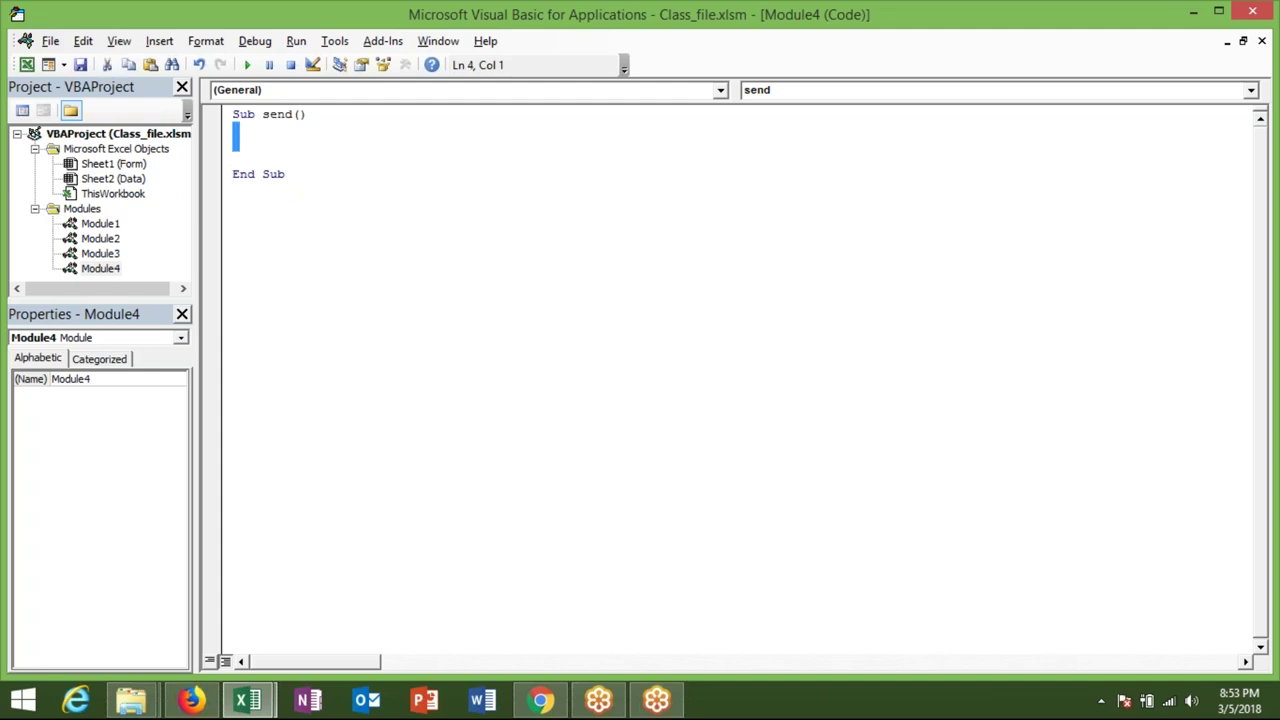
{"action": "key", "text": "Delete"}
{"action": "key", "text": "Return"}
{"action": "key", "text": "Return"}
{"action": "key", "text": "Return"}
{"action": "key", "text": "Return"}
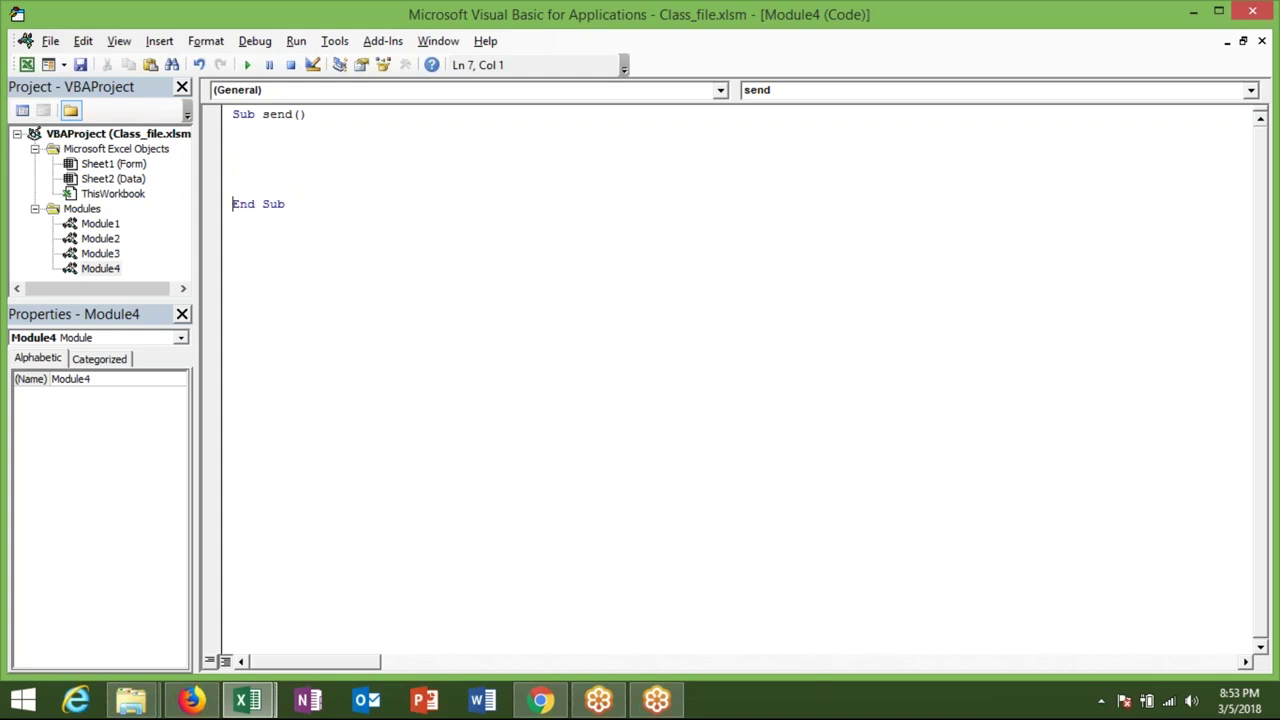
{"action": "key", "text": "Return"}
{"action": "key", "text": "Up"}
{"action": "key", "text": "Up"}
{"action": "key", "text": "Up"}
{"action": "key", "text": "Up"}
{"action": "key", "text": "Up"}
{"action": "key", "text": "alt+F11"}
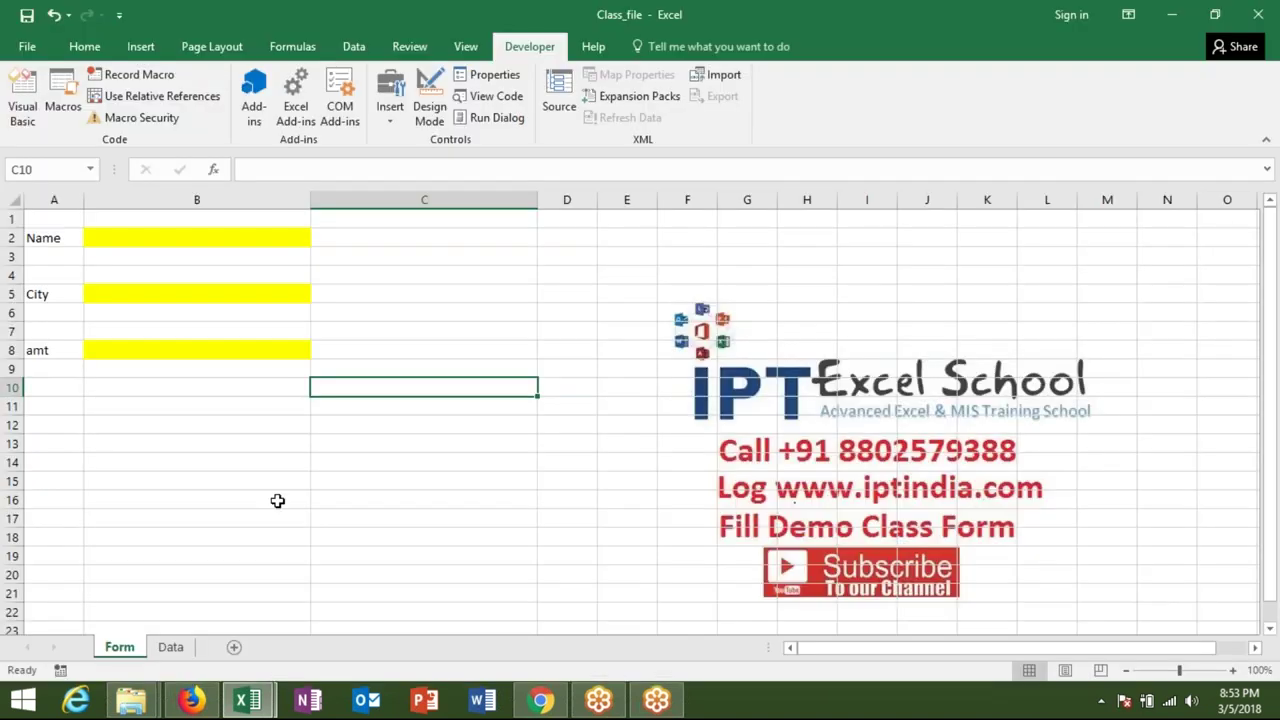
On the Data sheet, move to A2 below the headers, then select cells G2 and H2
{"action": "left_click", "coordinate": [160, 240]}
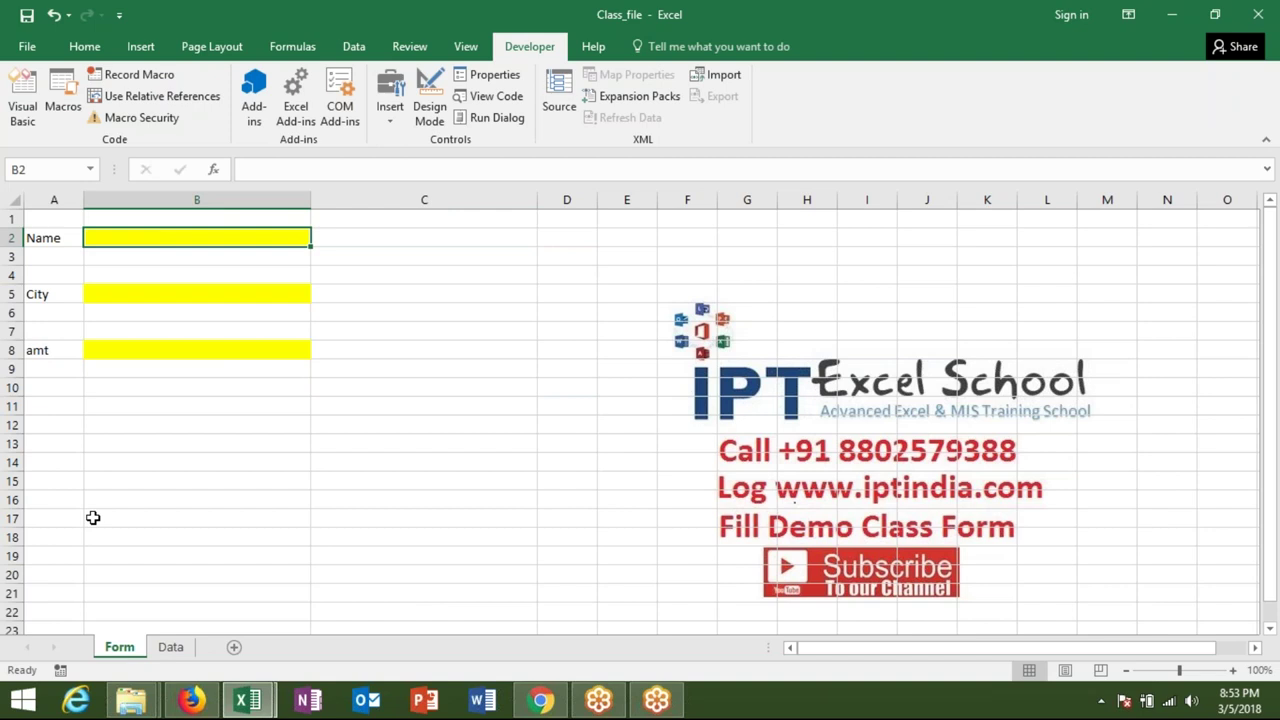
{"action": "left_click", "coordinate": [170, 647]}
{"action": "left_click", "coordinate": [54, 537]}
{"action": "key", "text": "ctrl+Up"}
{"action": "key", "text": "Down"}
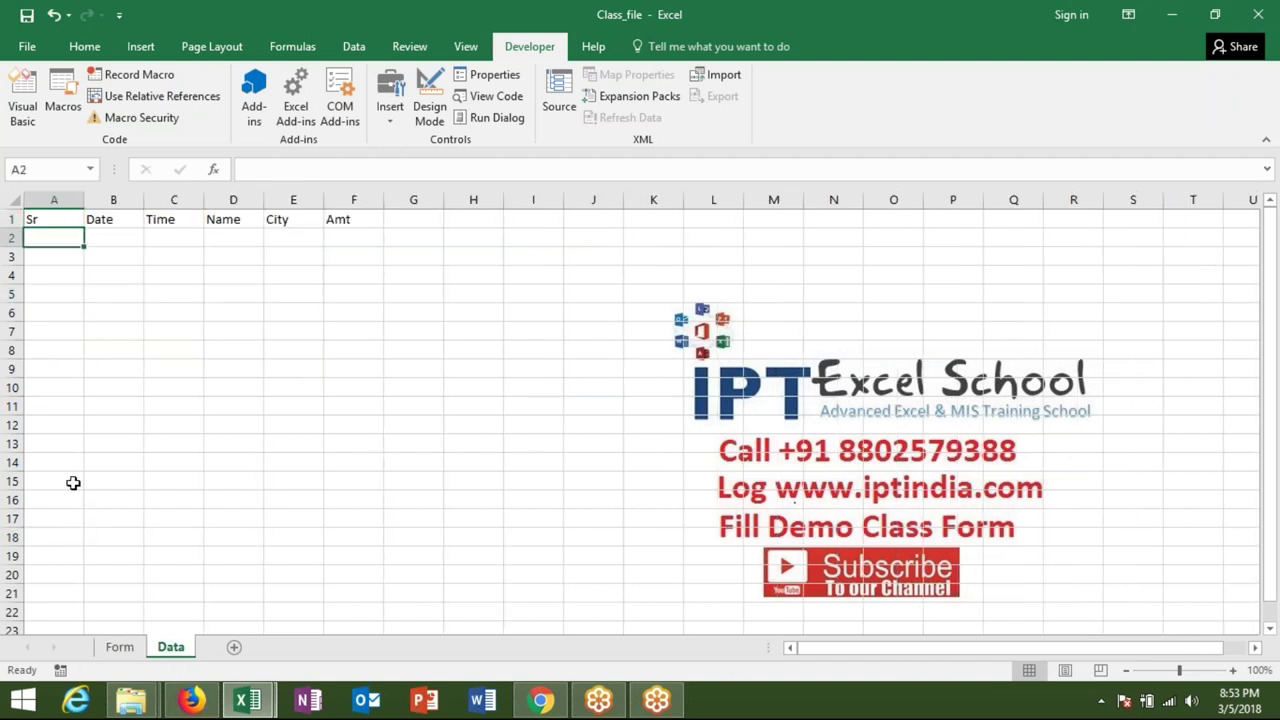
{"action": "key", "text": "alt+F11"}
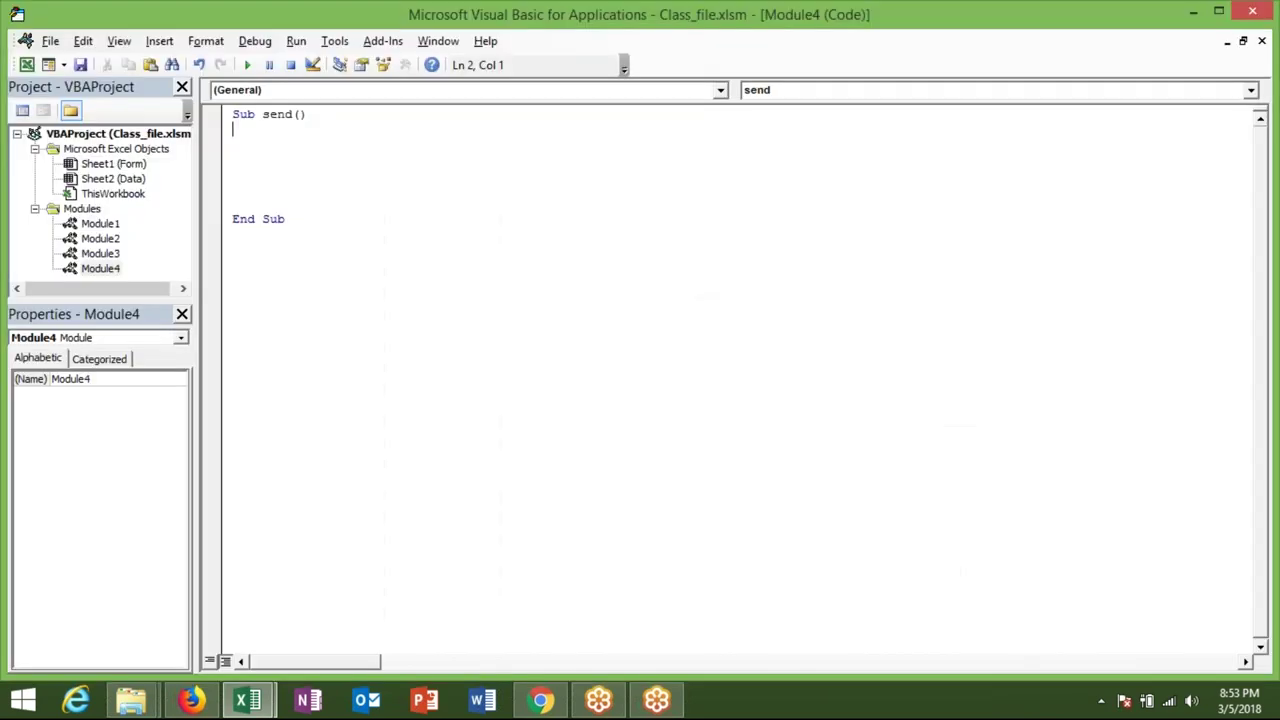
{"action": "key", "text": "alt+F11"}
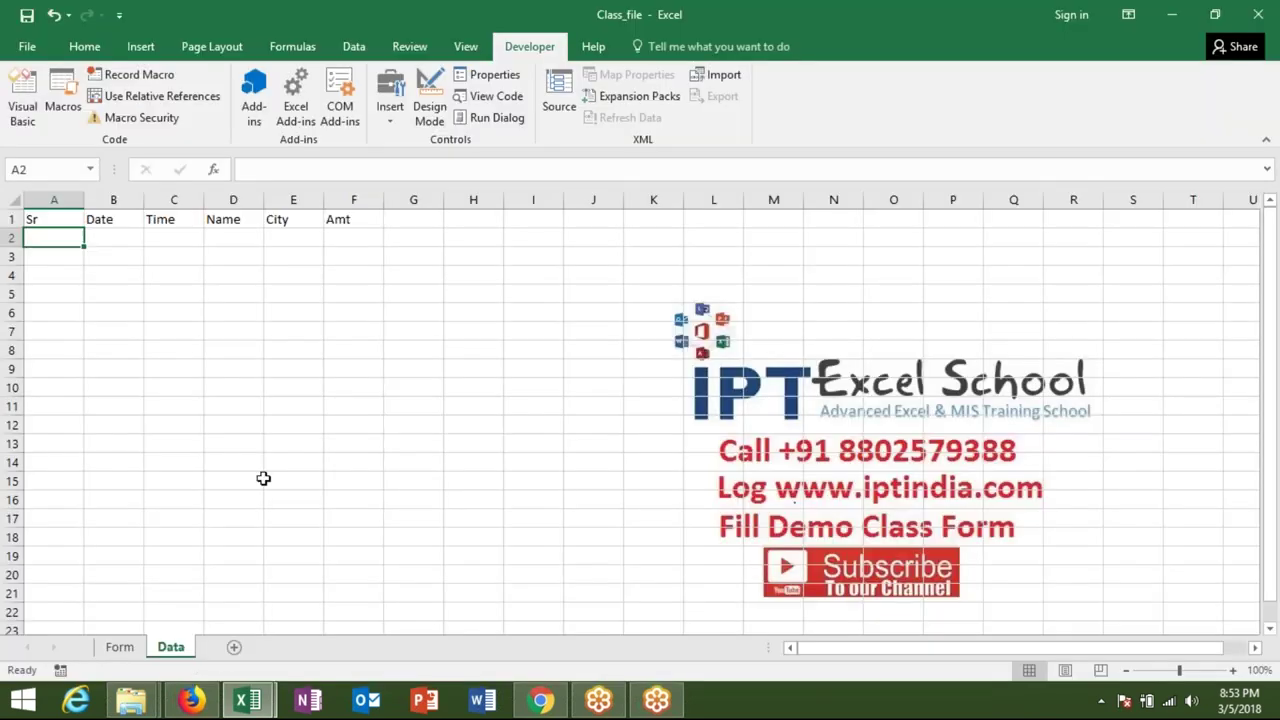
{"action": "left_click", "coordinate": [437, 237]}
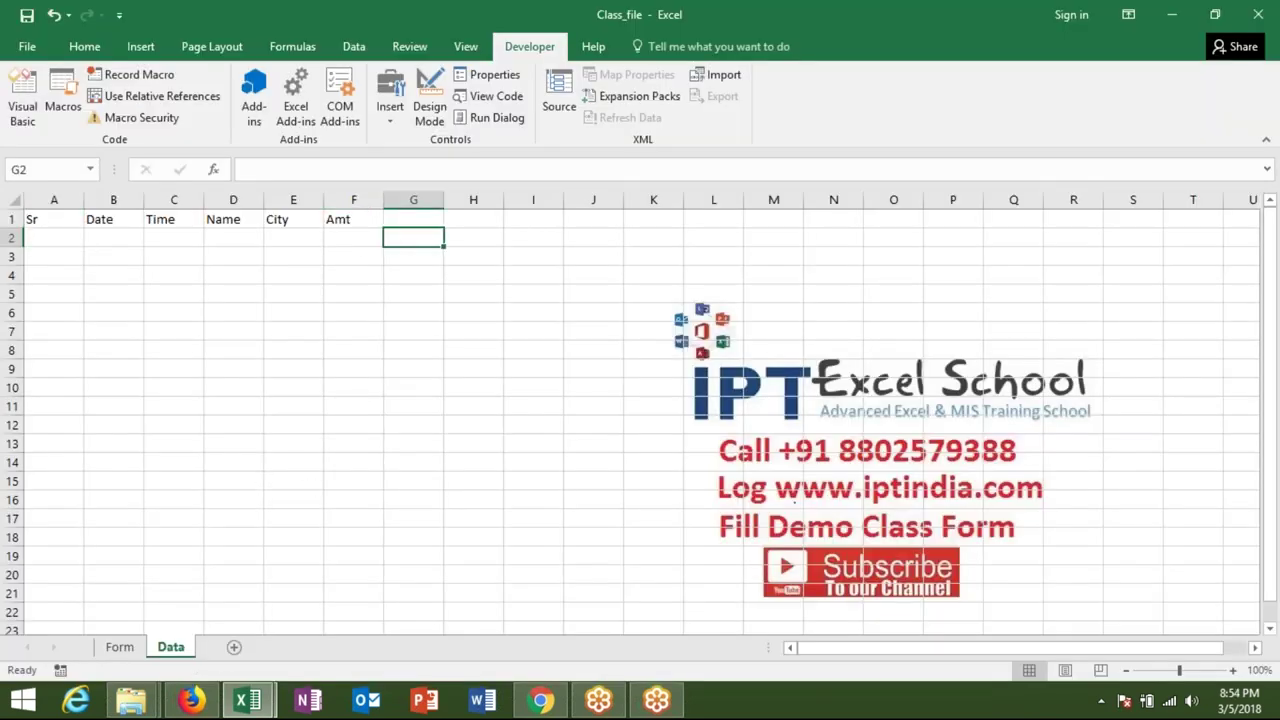
{"action": "left_click", "coordinate": [473, 237]}
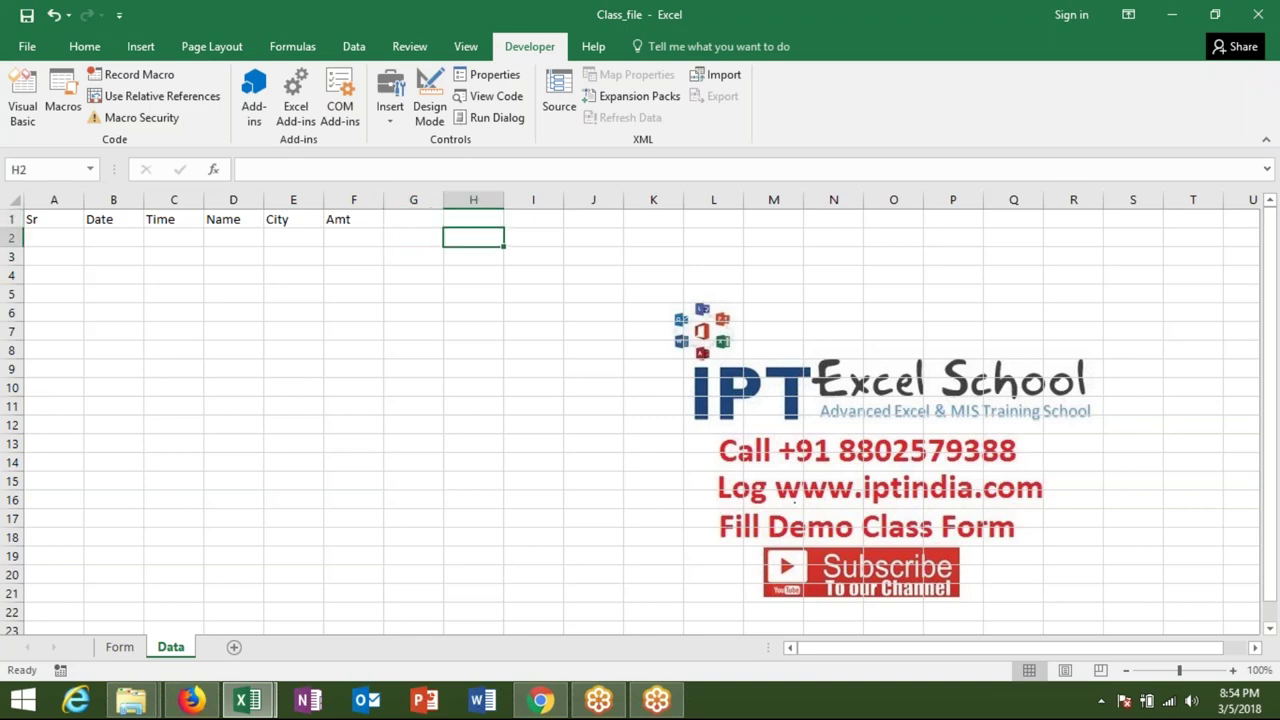
Add a Range("h1").Value line writing a sample name to the send macro, with a blank line above
{"action": "key", "text": "alt+F11"}
{"action": "type", "text": "range("}
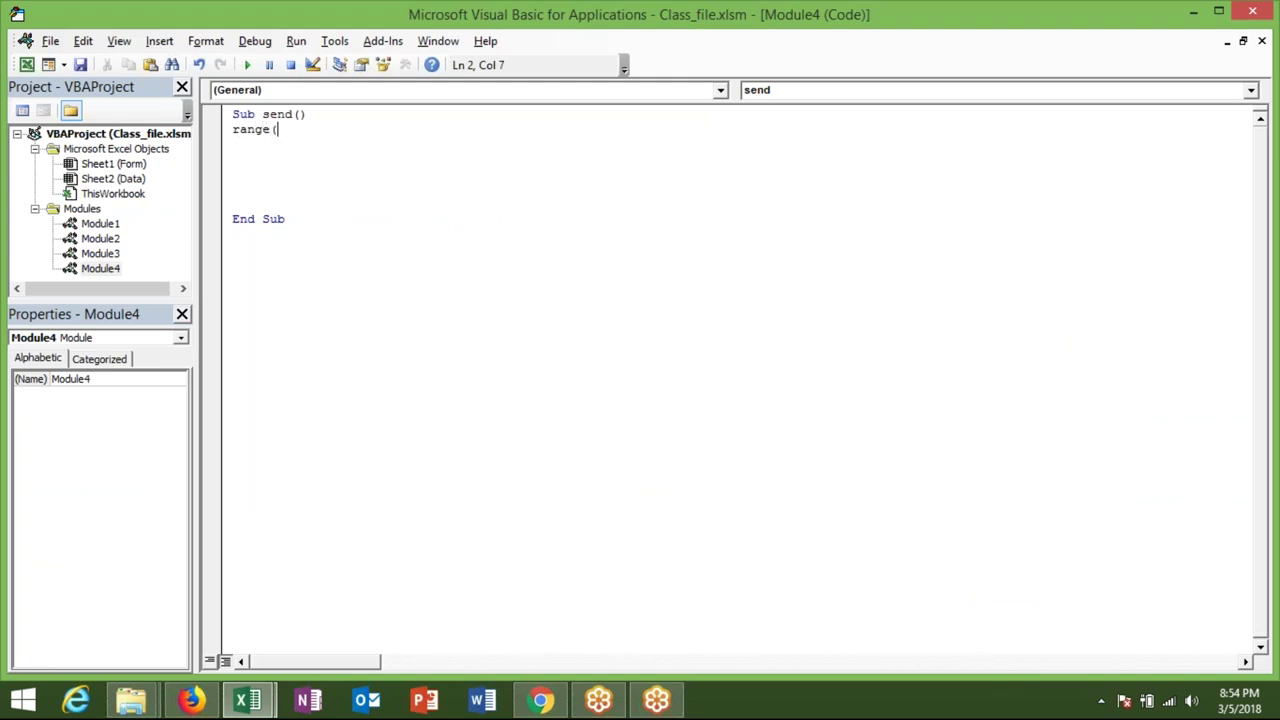
{"action": "type", "text": "\"A"}
{"action": "key", "text": "BackSpace"}
{"action": "type", "text": "h1\""}
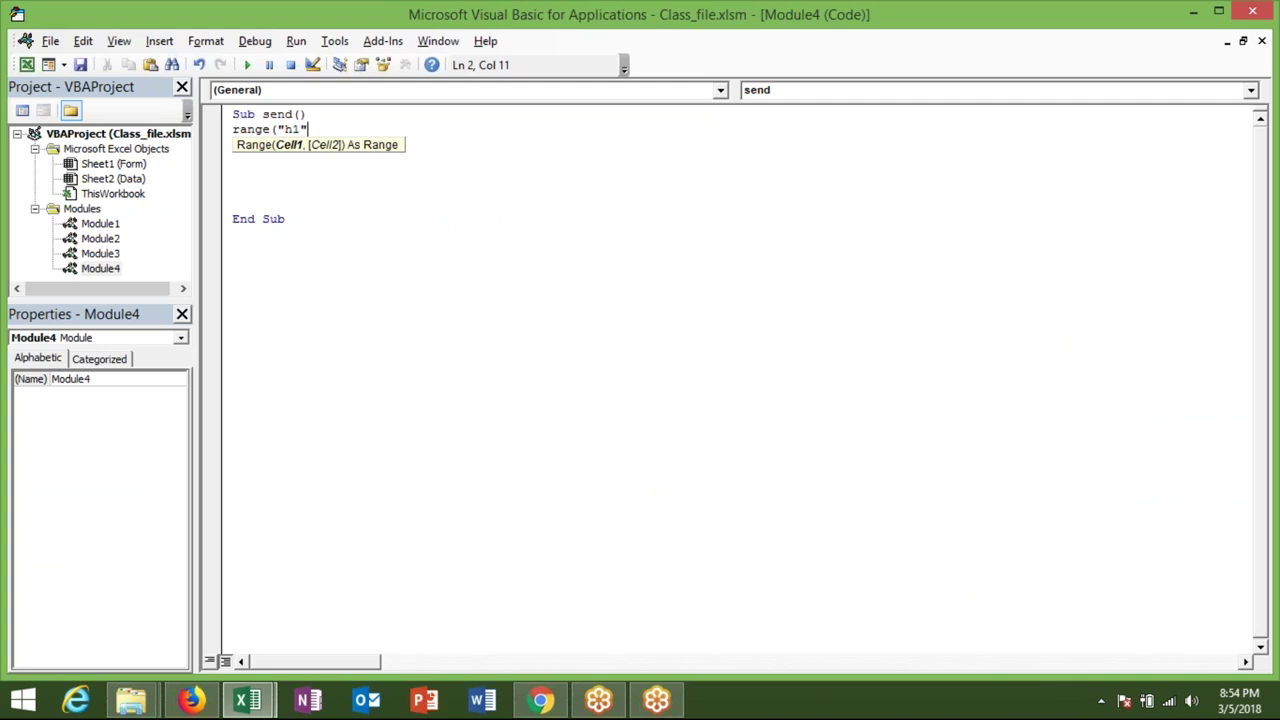
{"action": "type", "text": ").value"}
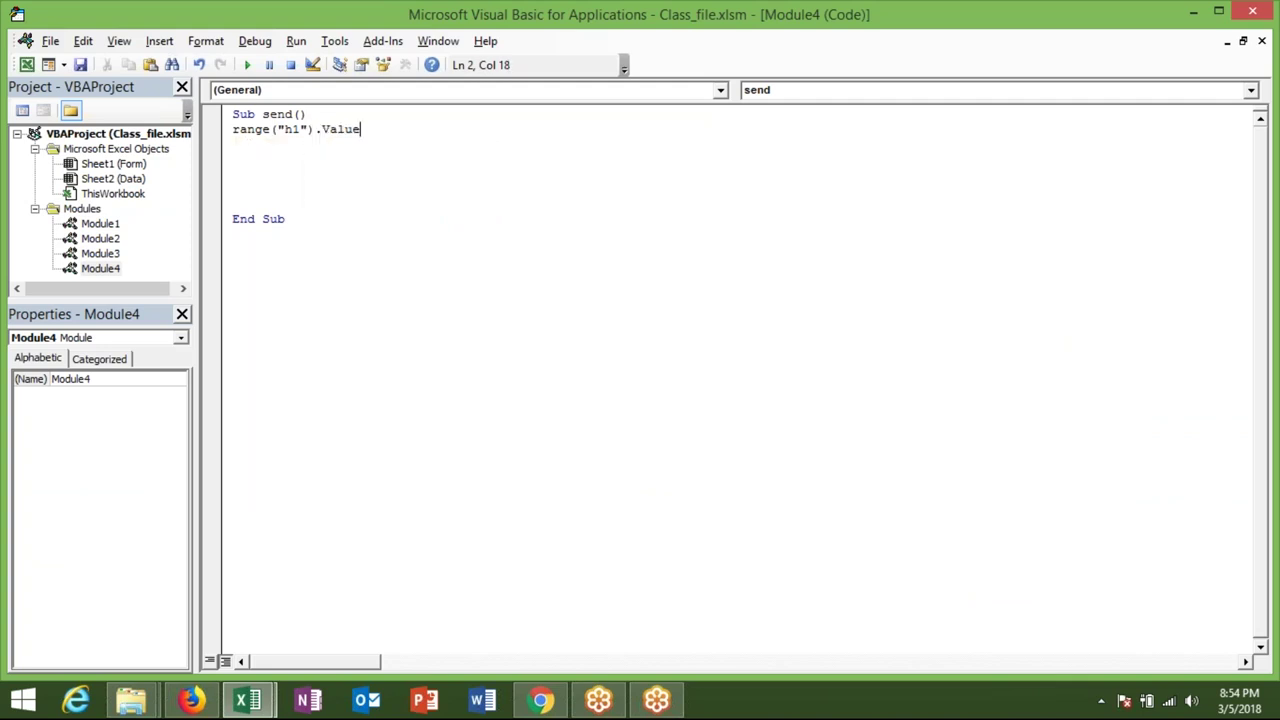
{"action": "type", "text": " = \""}
{"action": "type", "text": "Ravi\""}
{"action": "key", "text": "Return"}
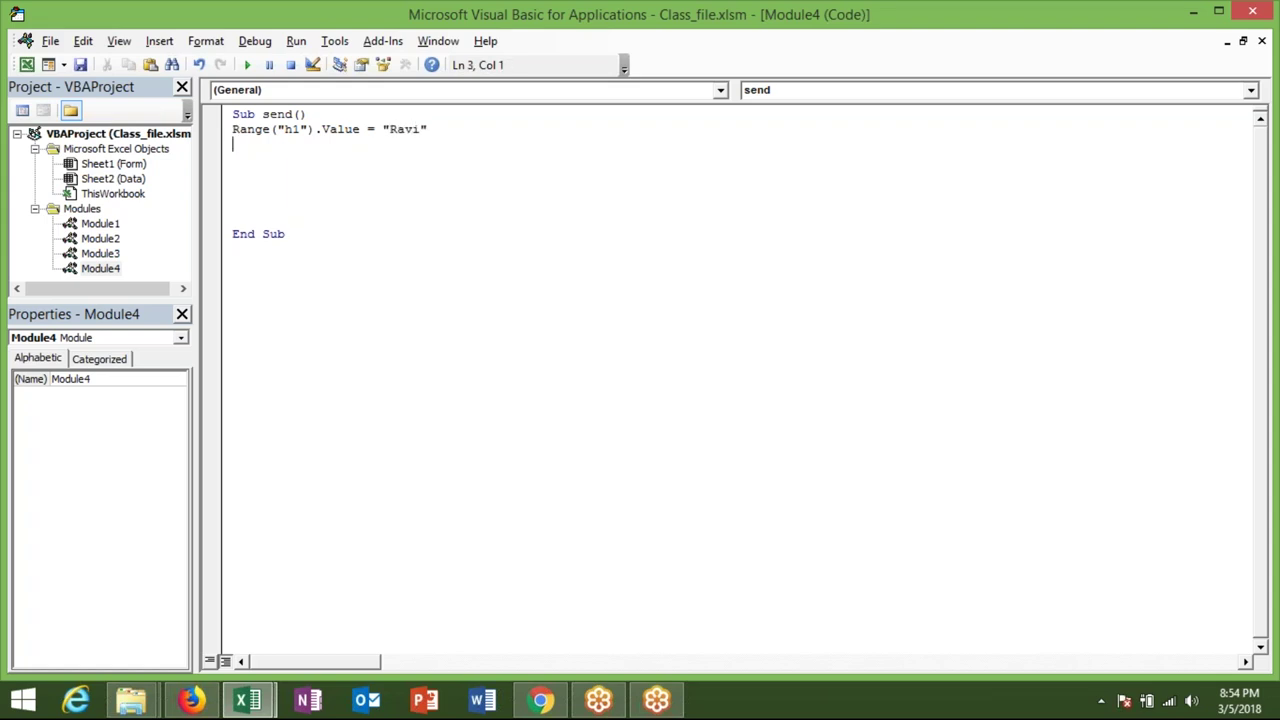
{"action": "left_click", "coordinate": [232, 129]}
{"action": "key", "text": "Return"}
{"action": "left_click", "coordinate": [233, 159]}
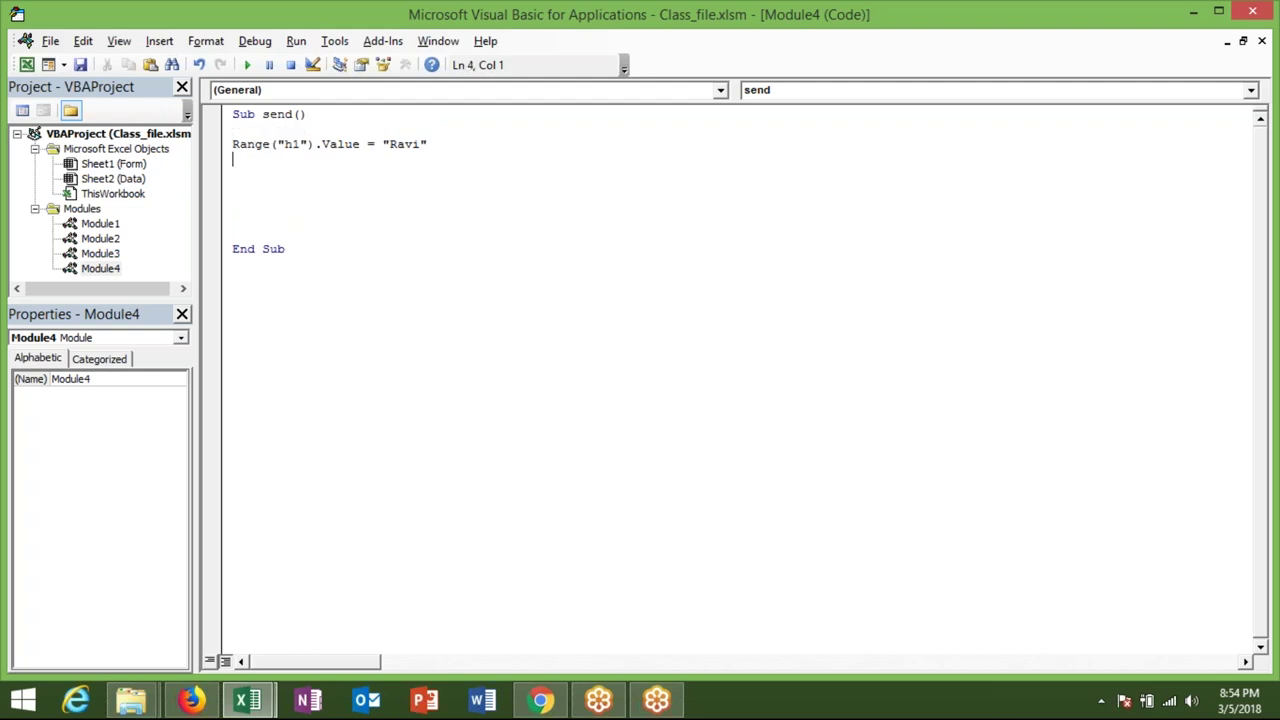
{"action": "key", "text": "alt+F11"}
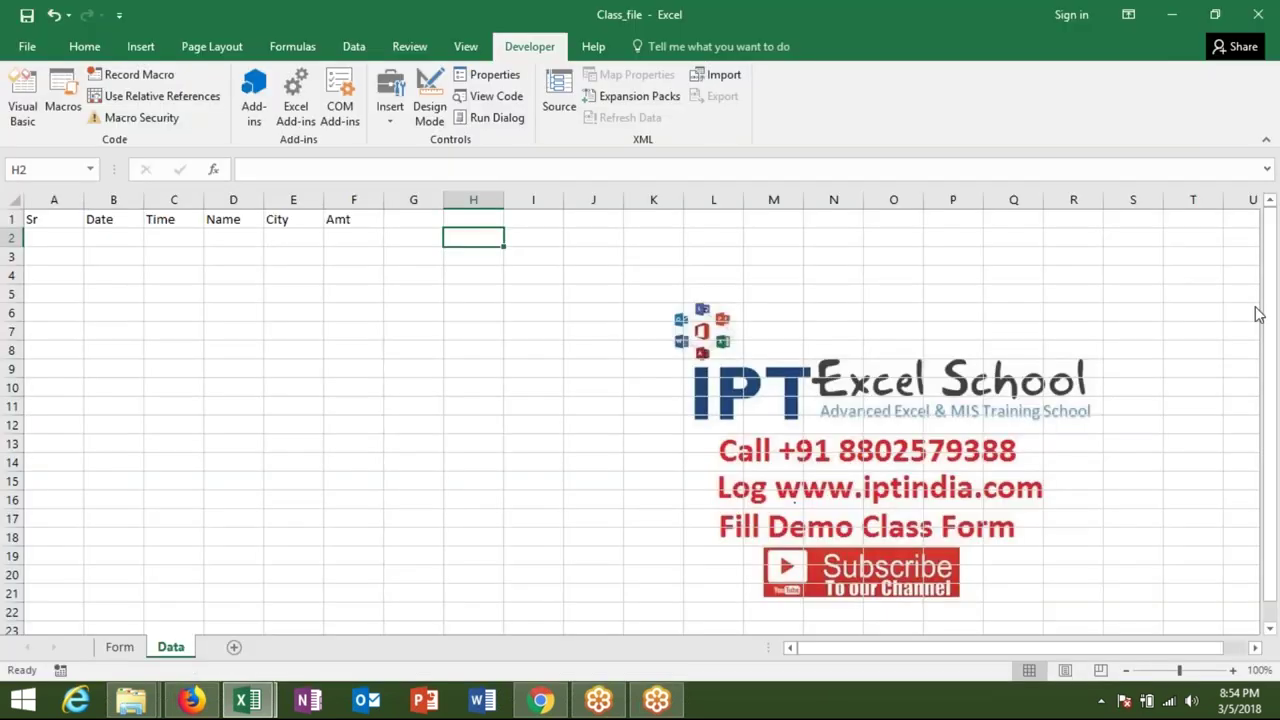
Enter 80 in cell K2 of the Data sheet, then select H2
{"action": "left_click", "coordinate": [637, 235]}
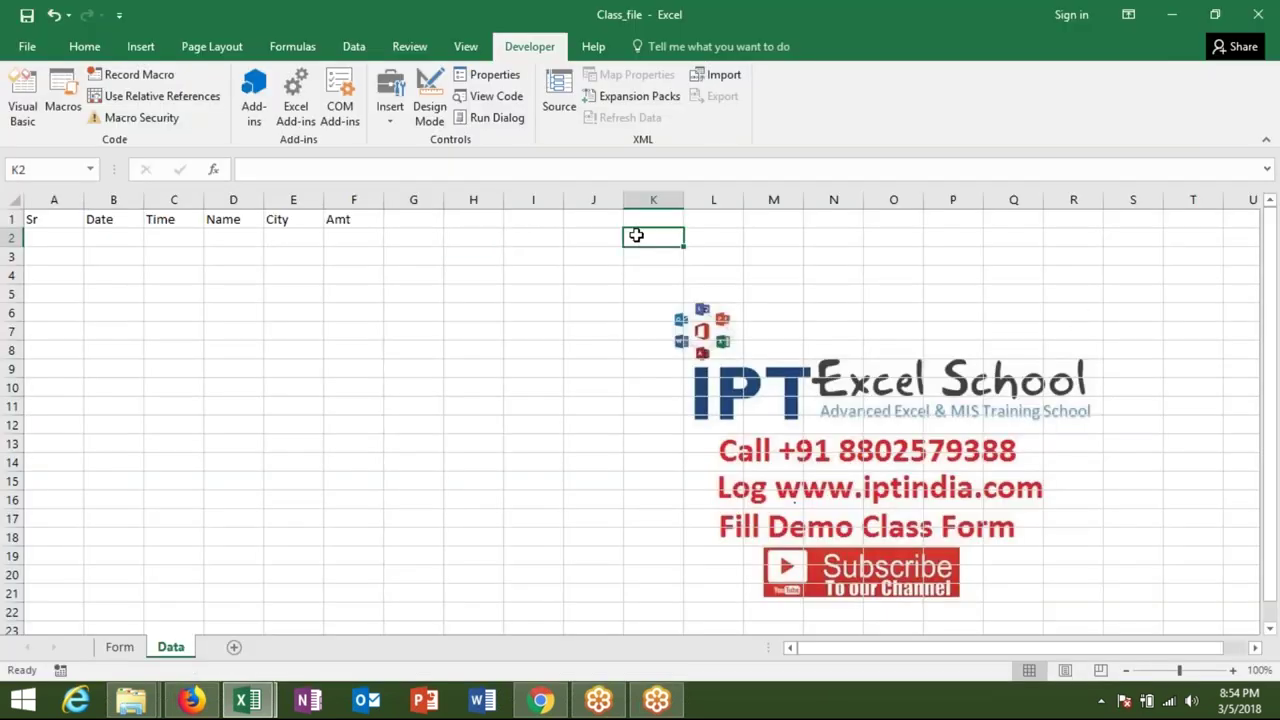
{"action": "type", "text": "80"}
{"action": "key", "text": "Return"}
{"action": "left_click", "coordinate": [635, 235]}
{"action": "left_click", "coordinate": [477, 238]}
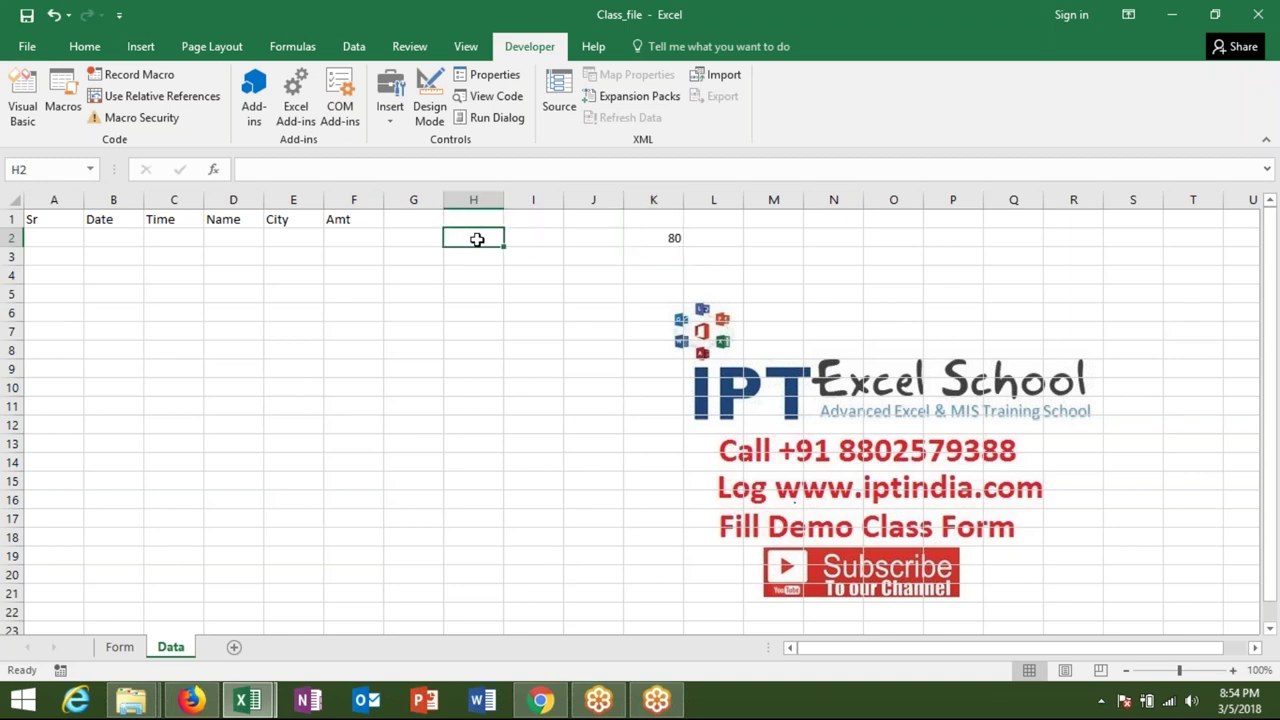
Type range("h2").Value=range("k1"). as the macro's second line, picking Value from IntelliSense
{"action": "key", "text": "alt+F11"}
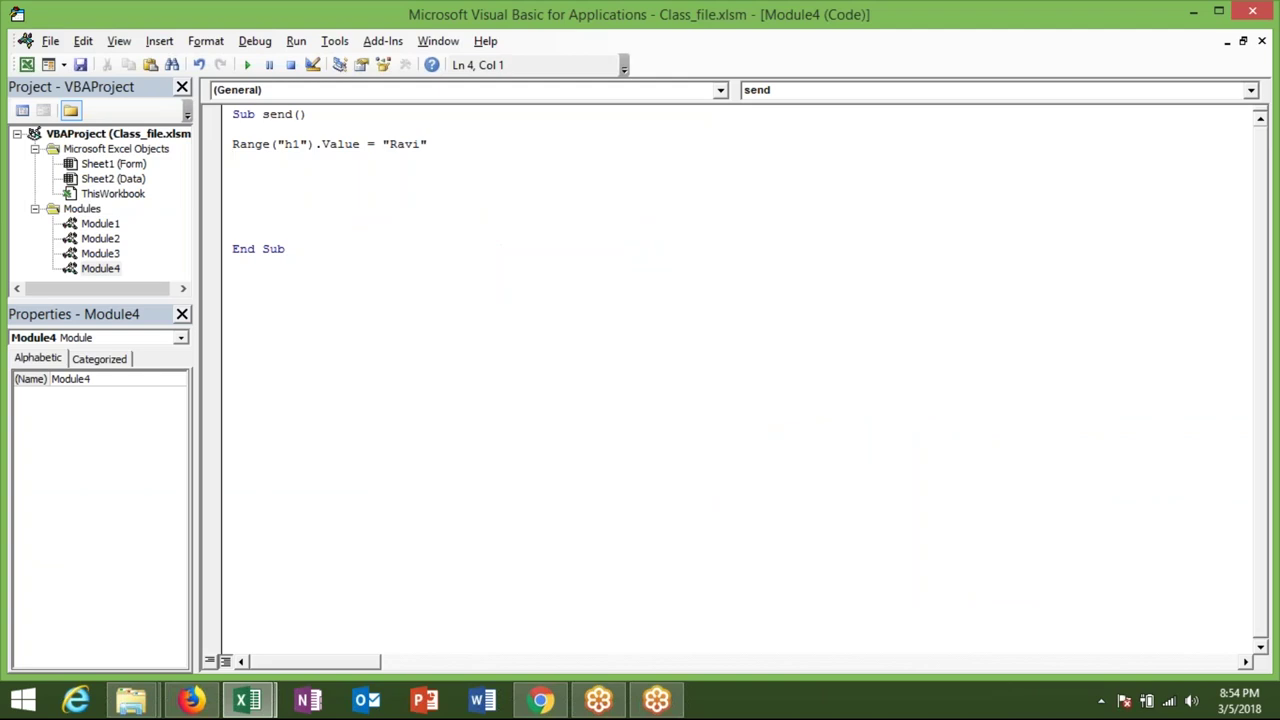
{"action": "type", "text": "range"}
{"action": "type", "text": "(\"h2\""}
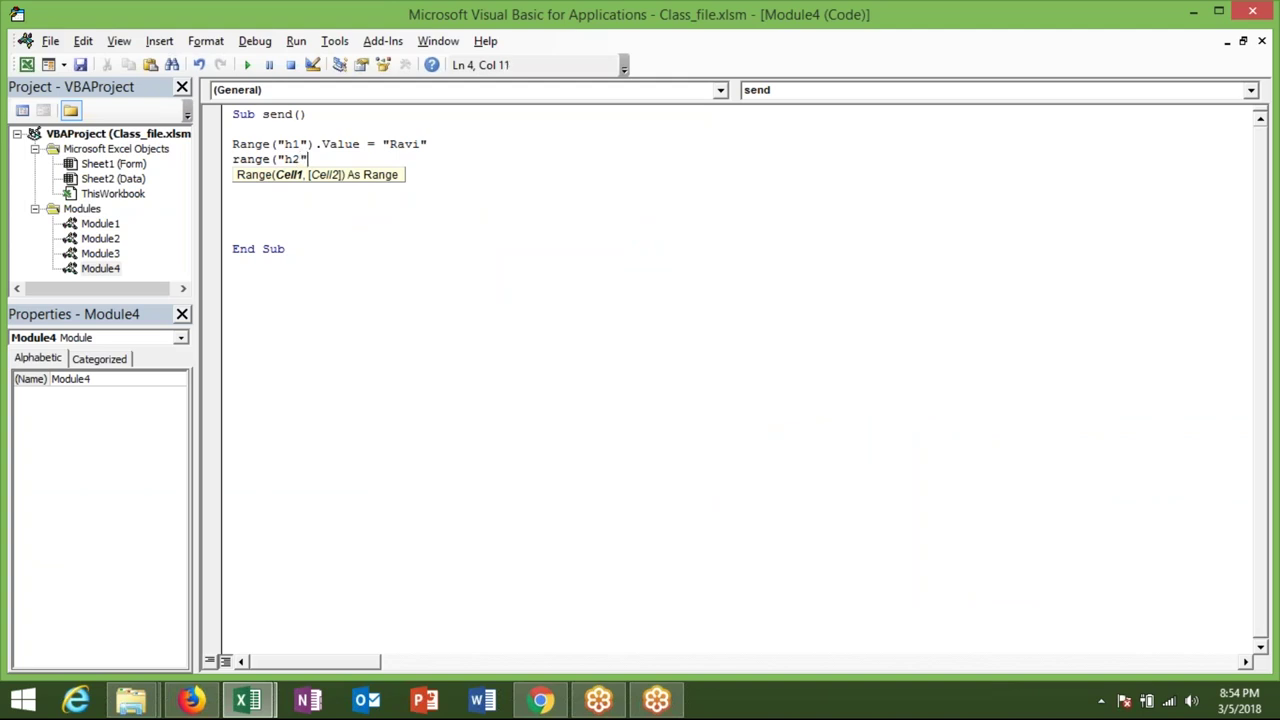
{"action": "type", "text": ").v"}
{"action": "key", "text": "Down"}
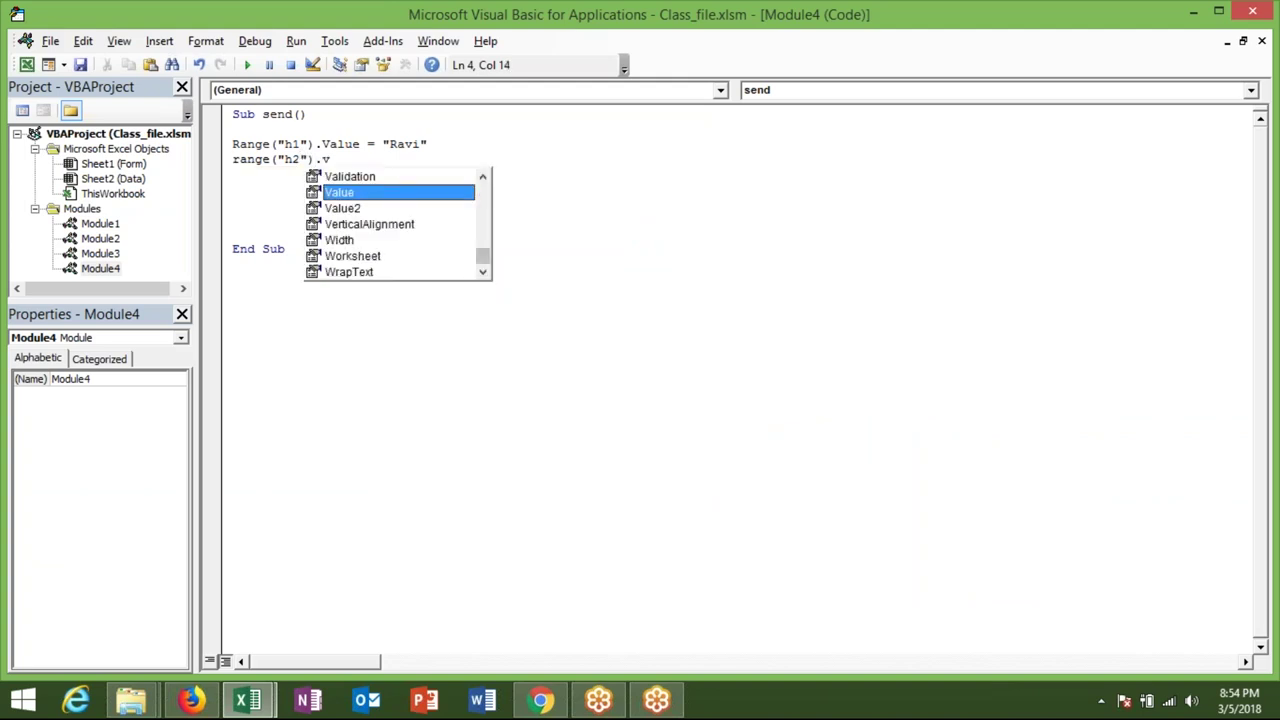
{"action": "key", "text": "Tab"}
{"action": "type", "text": "=range(\"k1\""}
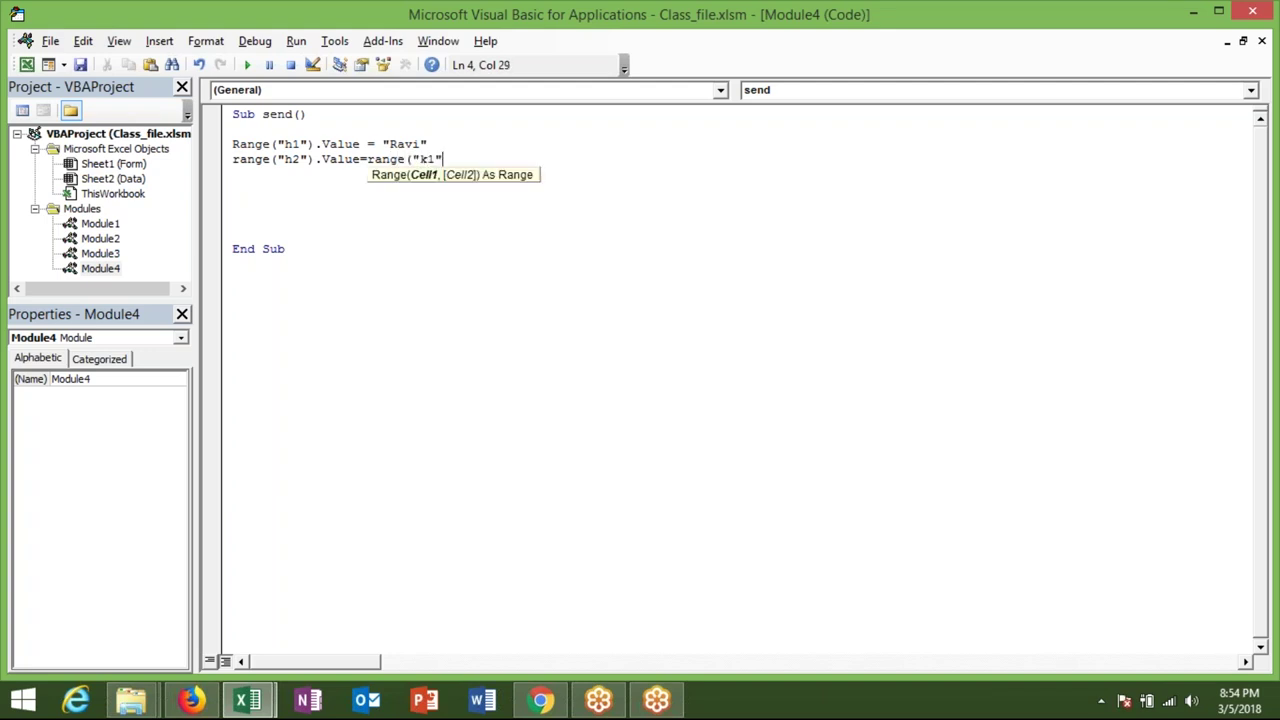
{"action": "type", "text": ")."}
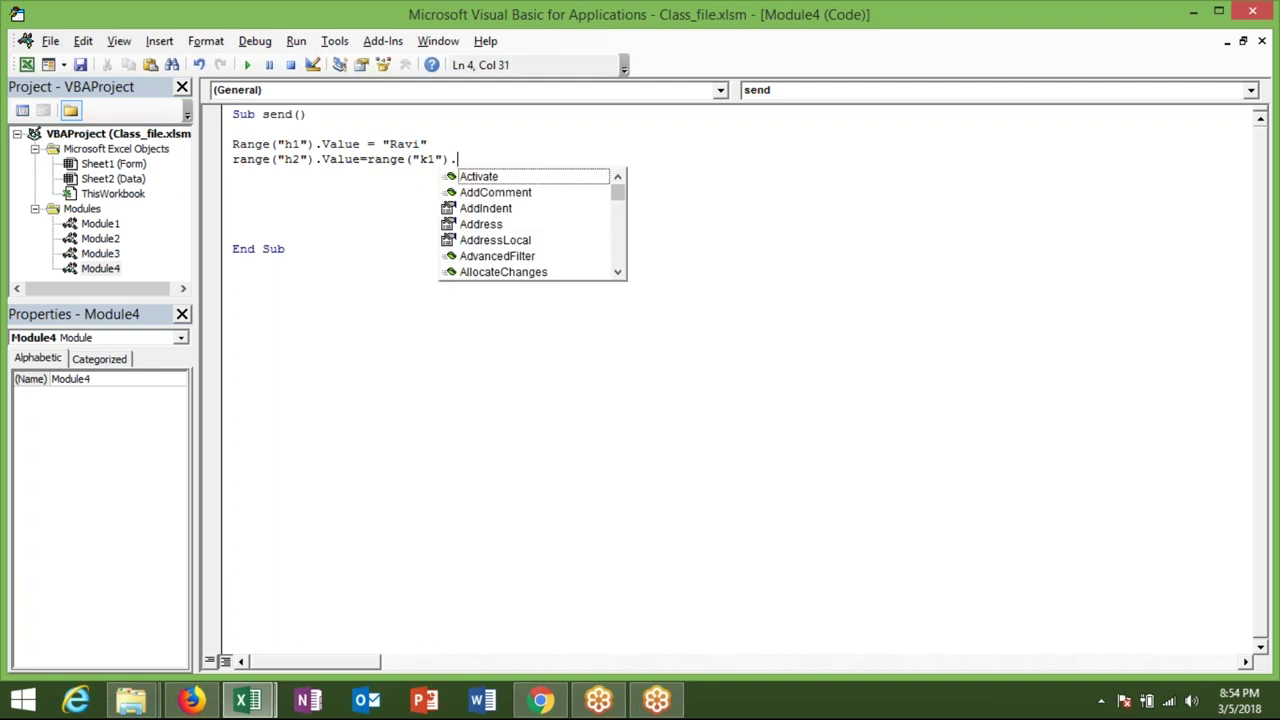
Finish the H2 line with .Value and change its k1 reference to k2
{"action": "type", "text": "v"}
{"action": "key", "text": "Return"}
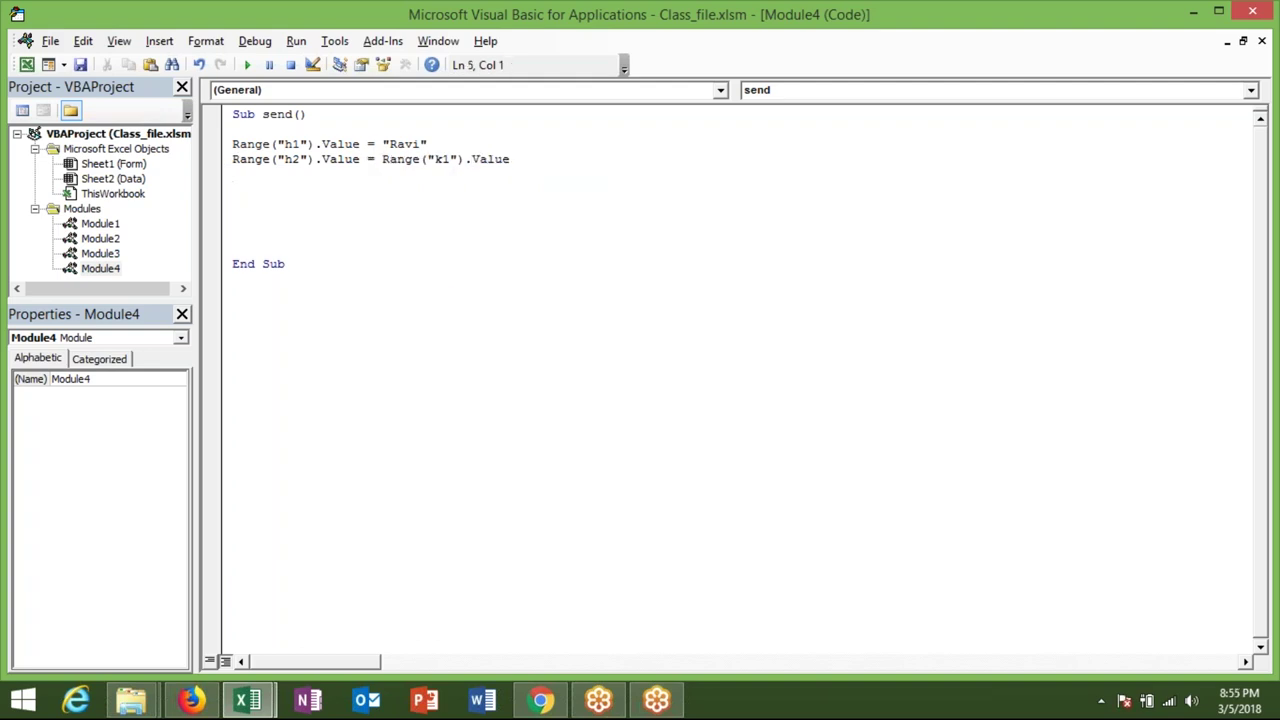
{"action": "key", "text": "alt+F11"}
{"action": "left_click", "coordinate": [673, 240]}
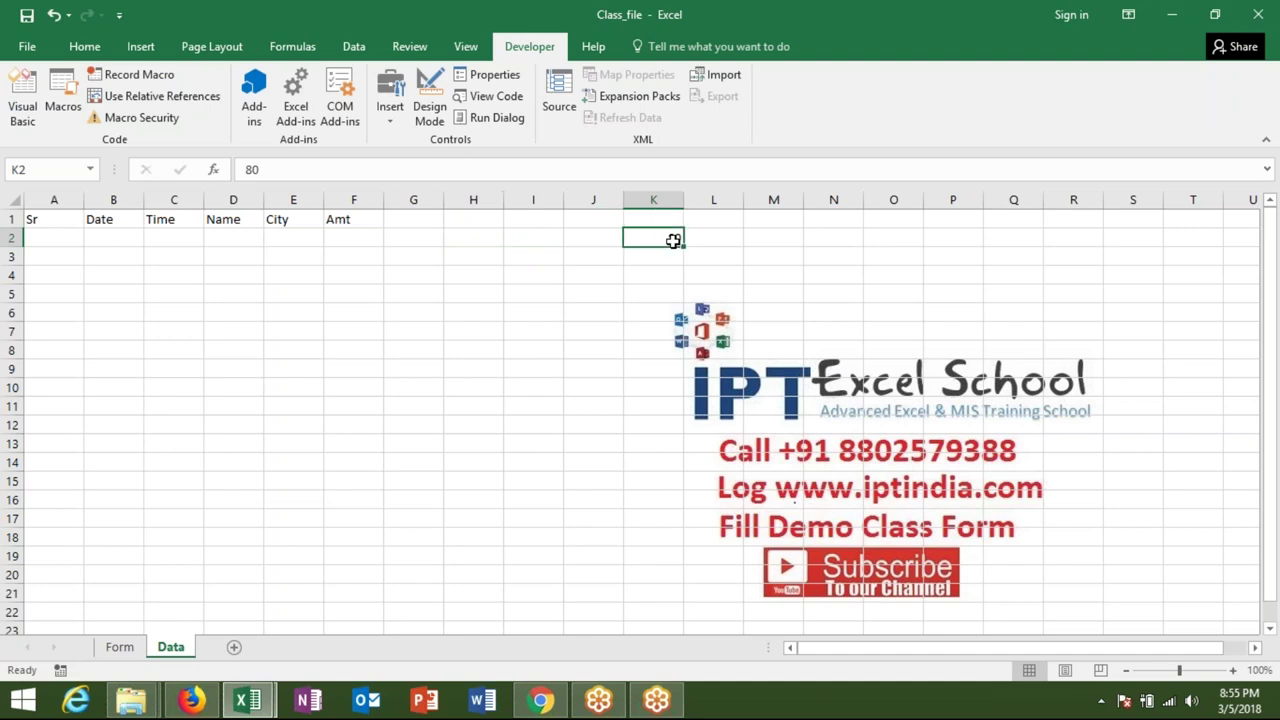
{"action": "key", "text": "alt+F11"}
{"action": "left_click", "coordinate": [457, 160]}
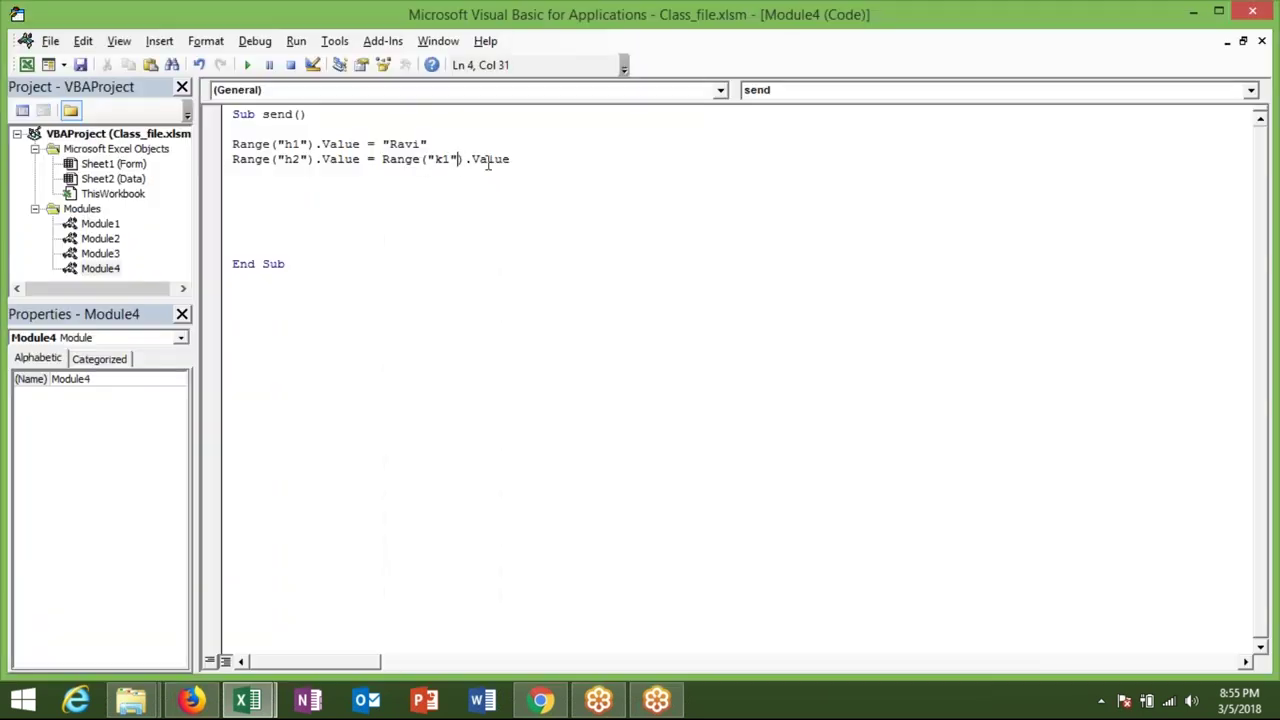
{"action": "key", "text": "Left"}
{"action": "key", "text": "BackSpace"}
{"action": "type", "text": "2"}
{"action": "key", "text": "Down"}
Enter 80 in cell H2 and recheck the K2 reference in the macro line
{"action": "key", "text": "alt+F11"}
{"action": "left_click", "coordinate": [478, 240]}
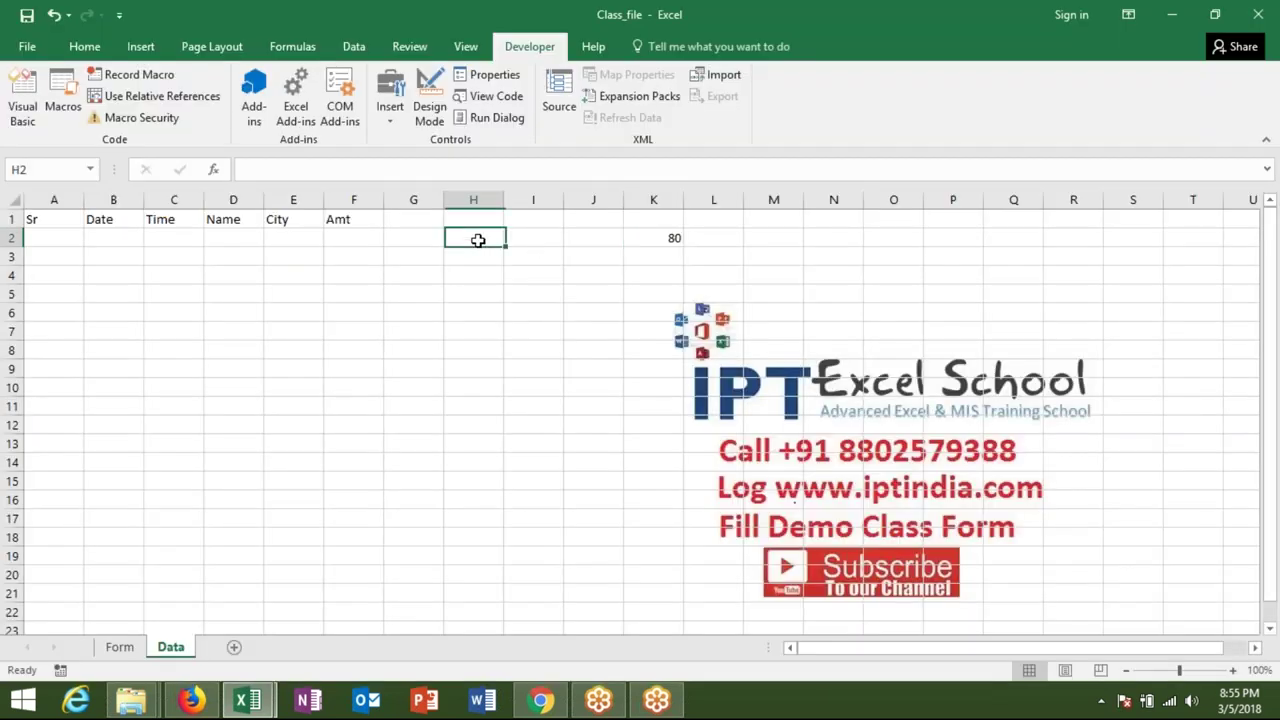
{"action": "type", "text": "80"}
{"action": "key", "text": "Return"}
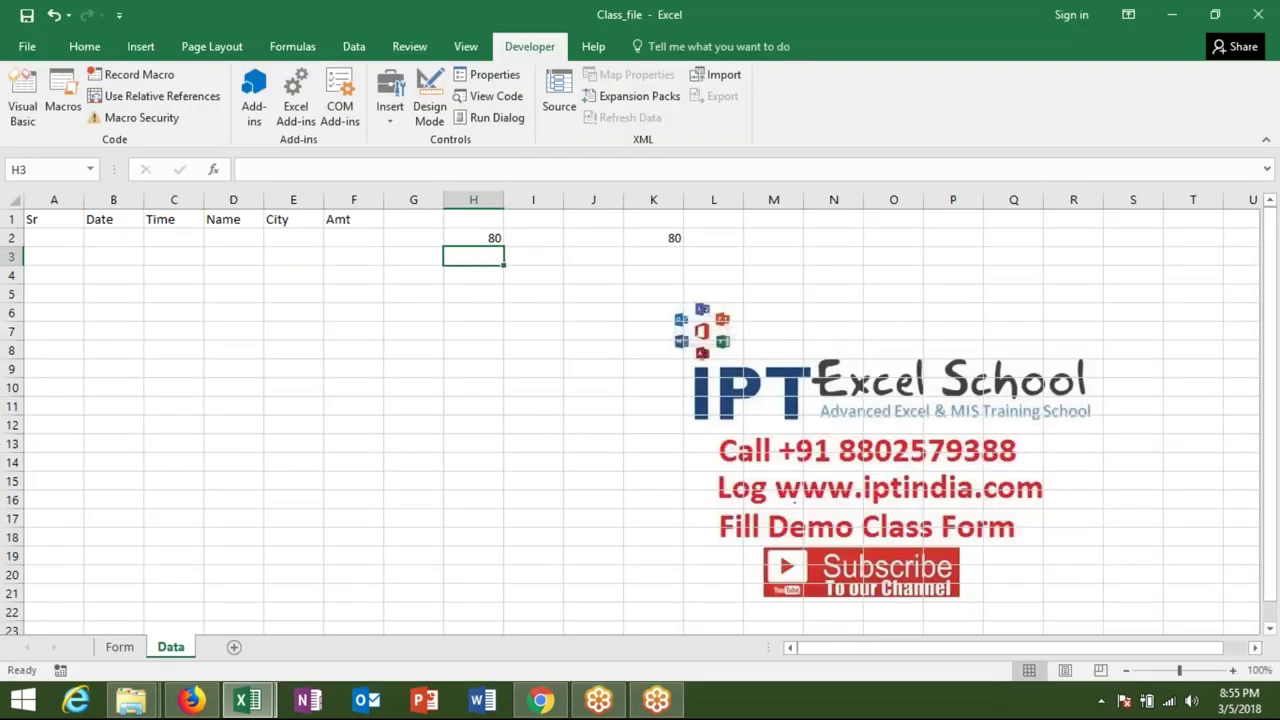
{"action": "key", "text": "alt+F11"}
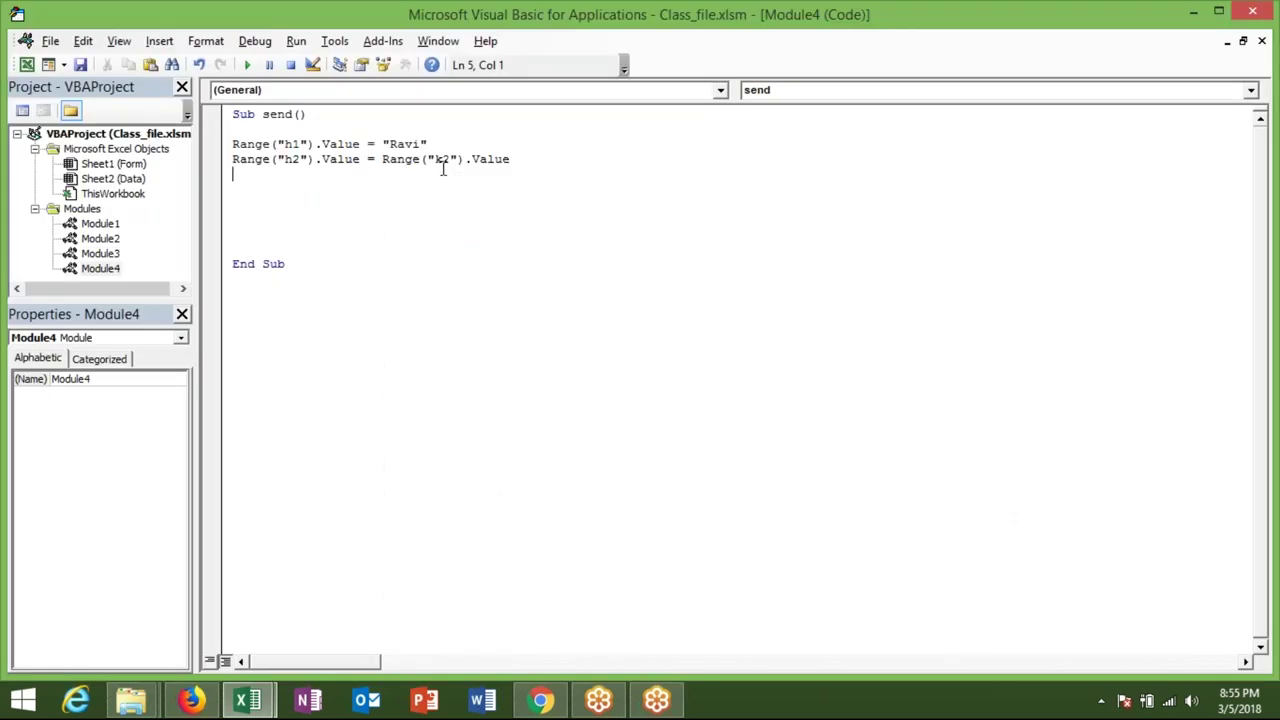
{"action": "left_click", "coordinate": [444, 162]}
{"action": "left_click", "coordinate": [478, 162]}
{"action": "key", "text": "alt+F11"}
Make K2 the formula =50+30 showing 80, and clear the stray 30 from K3
{"action": "left_click", "coordinate": [642, 235]}
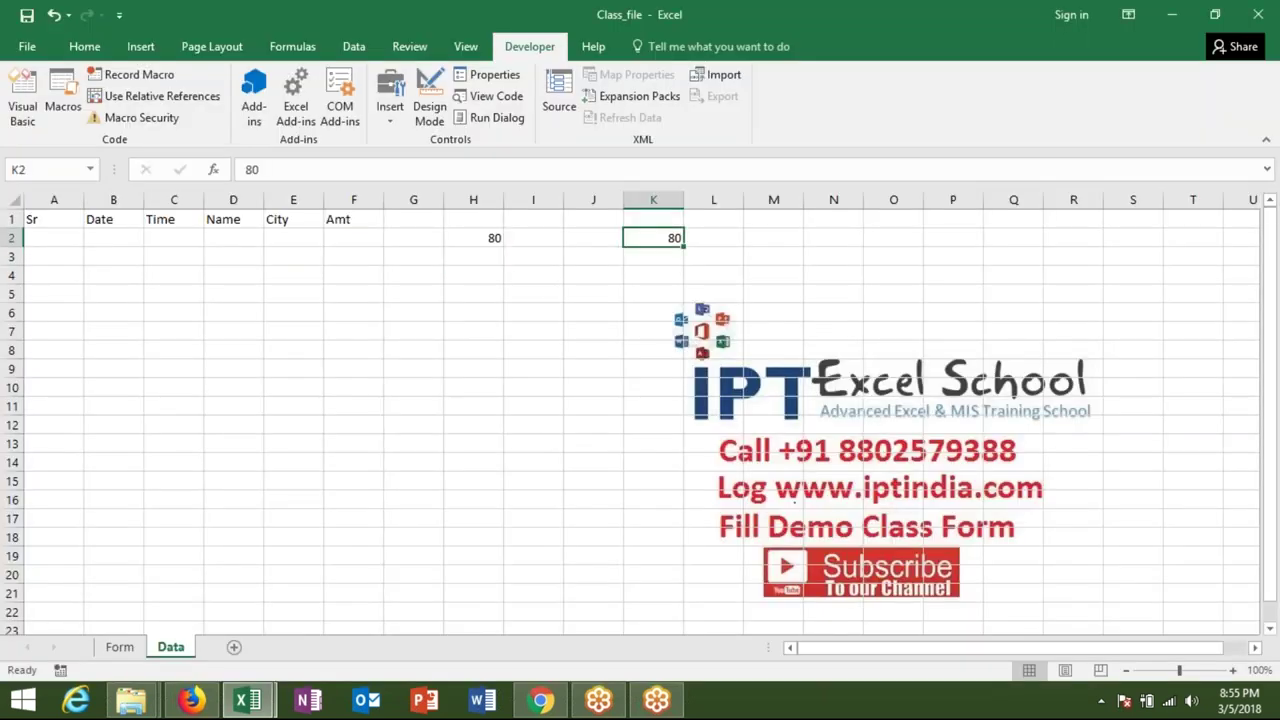
{"action": "type", "text": "50"}
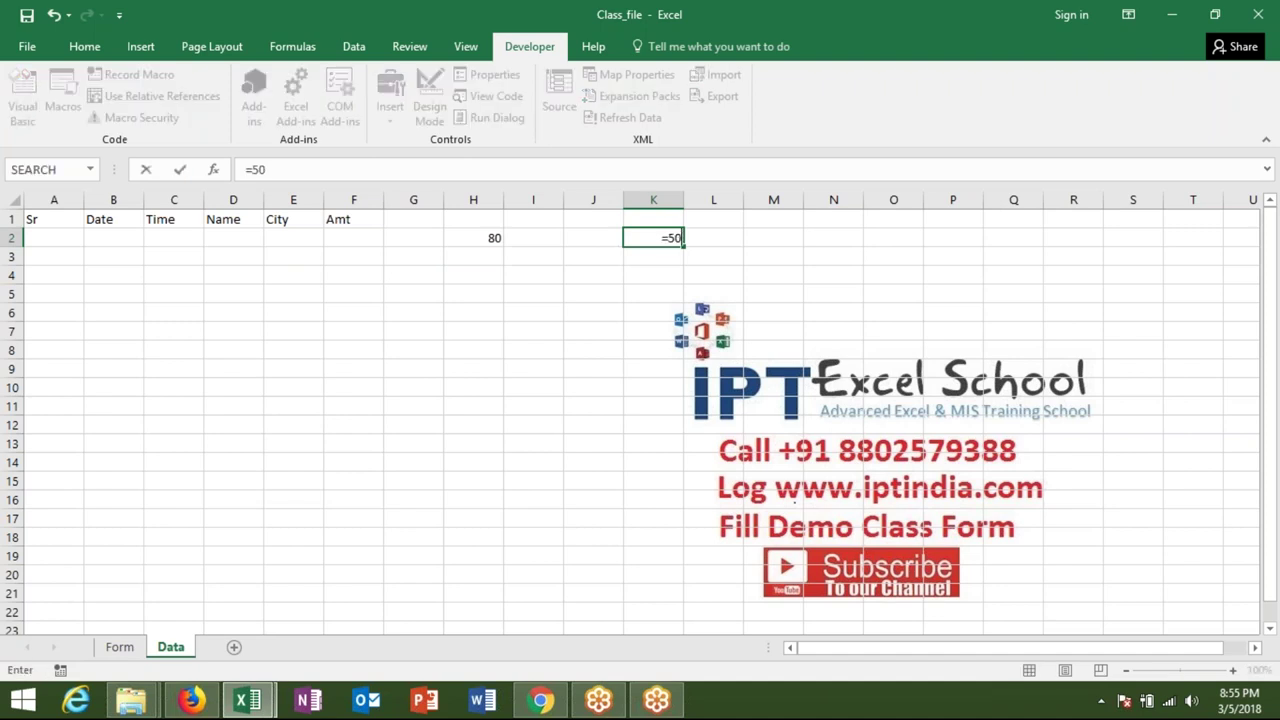
{"action": "key", "text": "Return"}
{"action": "type", "text": "30"}
{"action": "key", "text": "Return"}
{"action": "left_click", "coordinate": [653, 237]}
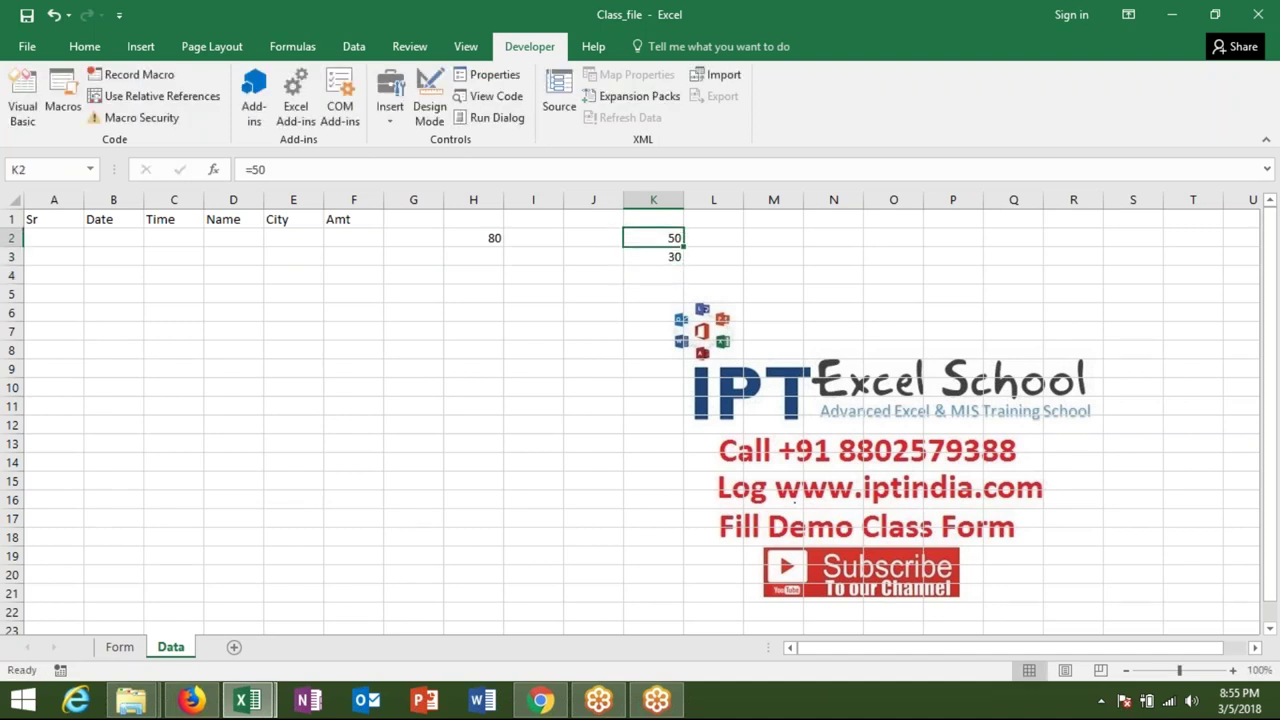
{"action": "type", "text": "=50+"}
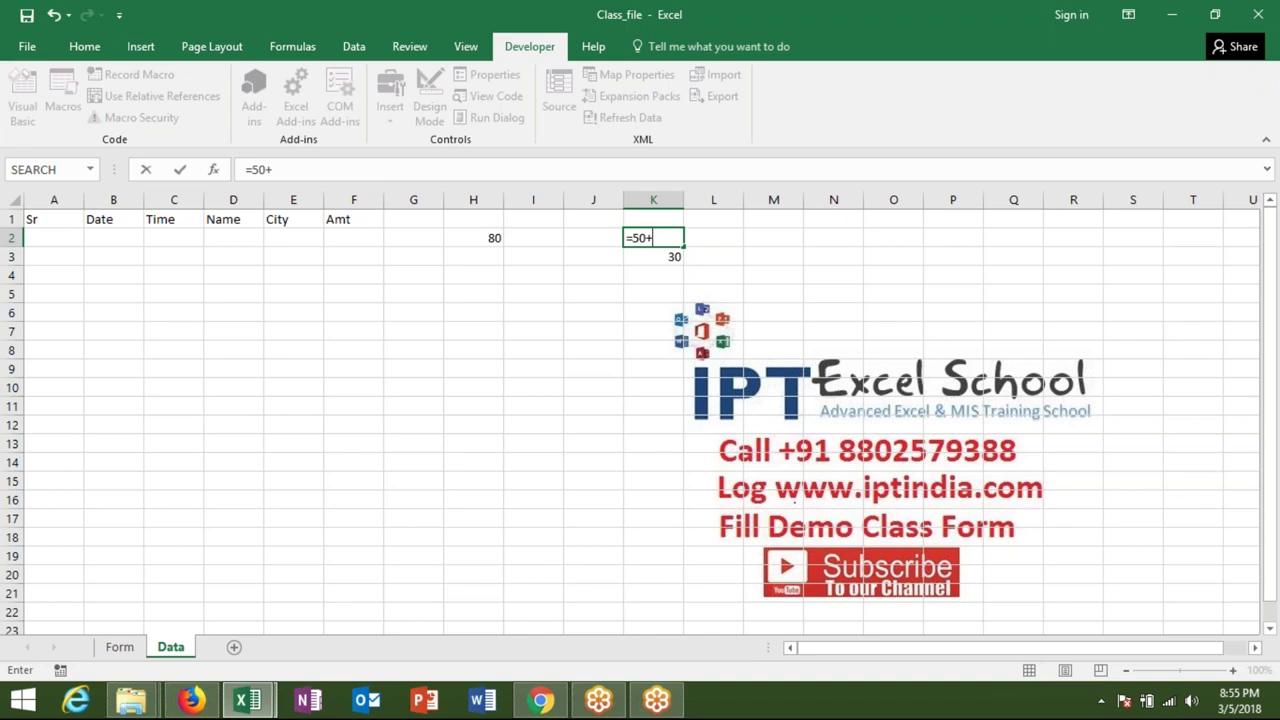
{"action": "type", "text": "30"}
{"action": "key", "text": "Return"}
{"action": "key", "text": "Delete"}
{"action": "key", "text": "Up"}
{"action": "key", "text": "Left"}
{"action": "key", "text": "Left"}
{"action": "key", "text": "Left"}
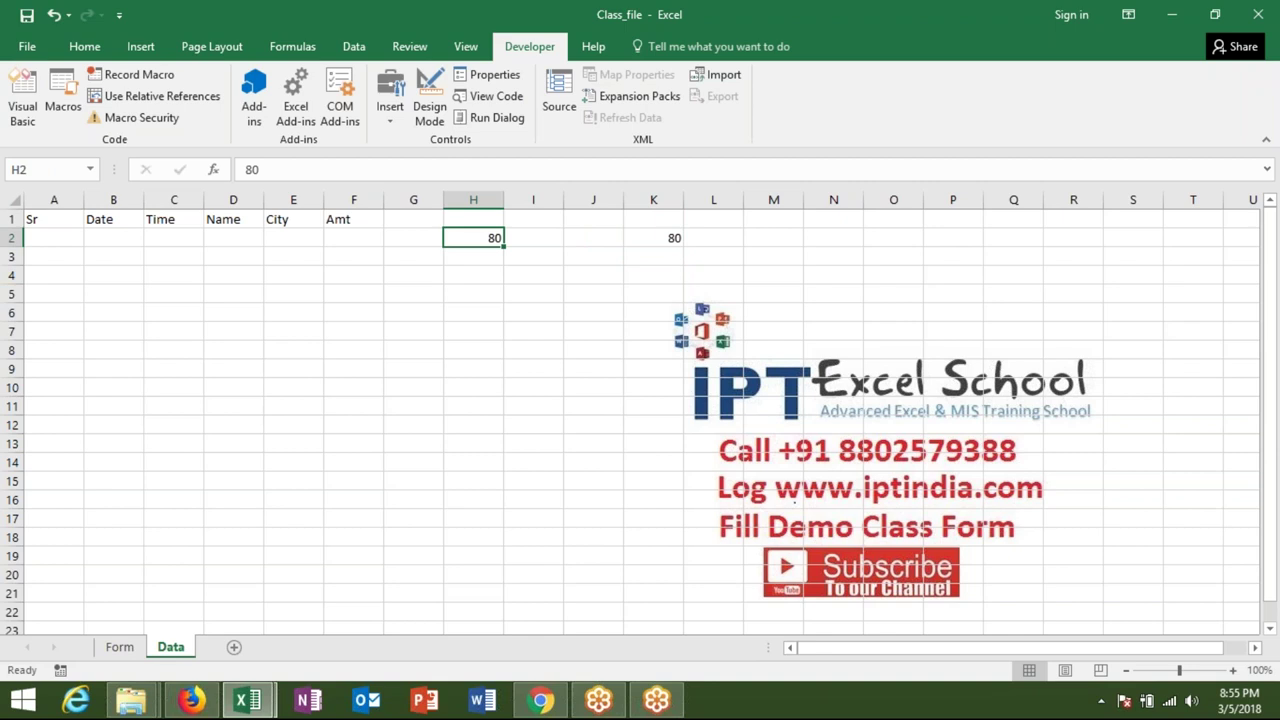
{"action": "key", "text": "alt+F11"}
Change the K2 code line to use the Formula property instead of Value
{"action": "left_click", "coordinate": [531, 170]}
{"action": "left_click", "coordinate": [516, 160]}
{"action": "key", "text": "BackSpace"}
{"action": "key", "text": "BackSpace"}
{"action": "key", "text": "BackSpace"}
{"action": "key", "text": "BackSpace"}
{"action": "key", "text": "BackSpace"}
{"action": "type", "text": ".fo"}
{"action": "key", "text": "Down"}
{"action": "key", "text": "Down"}
{"action": "key", "text": "Tab"}
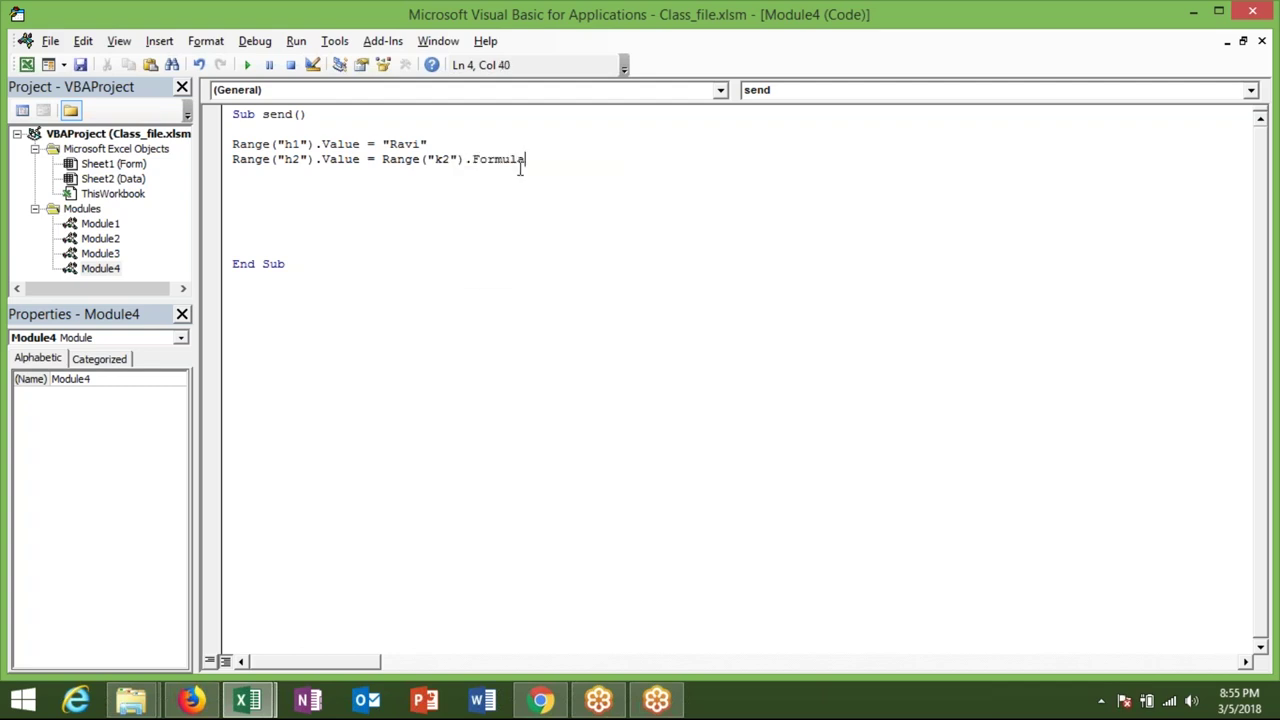
{"action": "left_click", "coordinate": [507, 220]}
Enter the test formula =50+30 in cell H2 on the Data sheet
{"action": "key", "text": "alt+F11"}
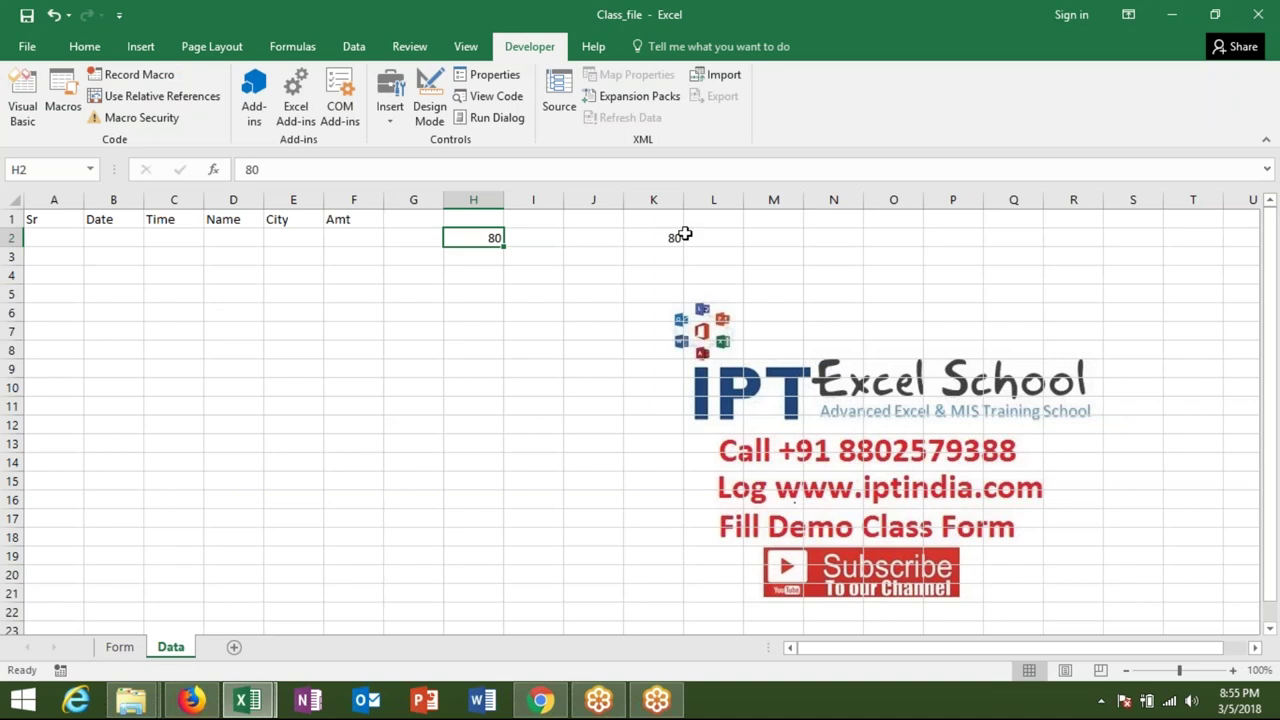
{"action": "left_click", "coordinate": [666, 236]}
{"action": "left_click", "coordinate": [475, 236]}
{"action": "type", "text": "=50+30"}
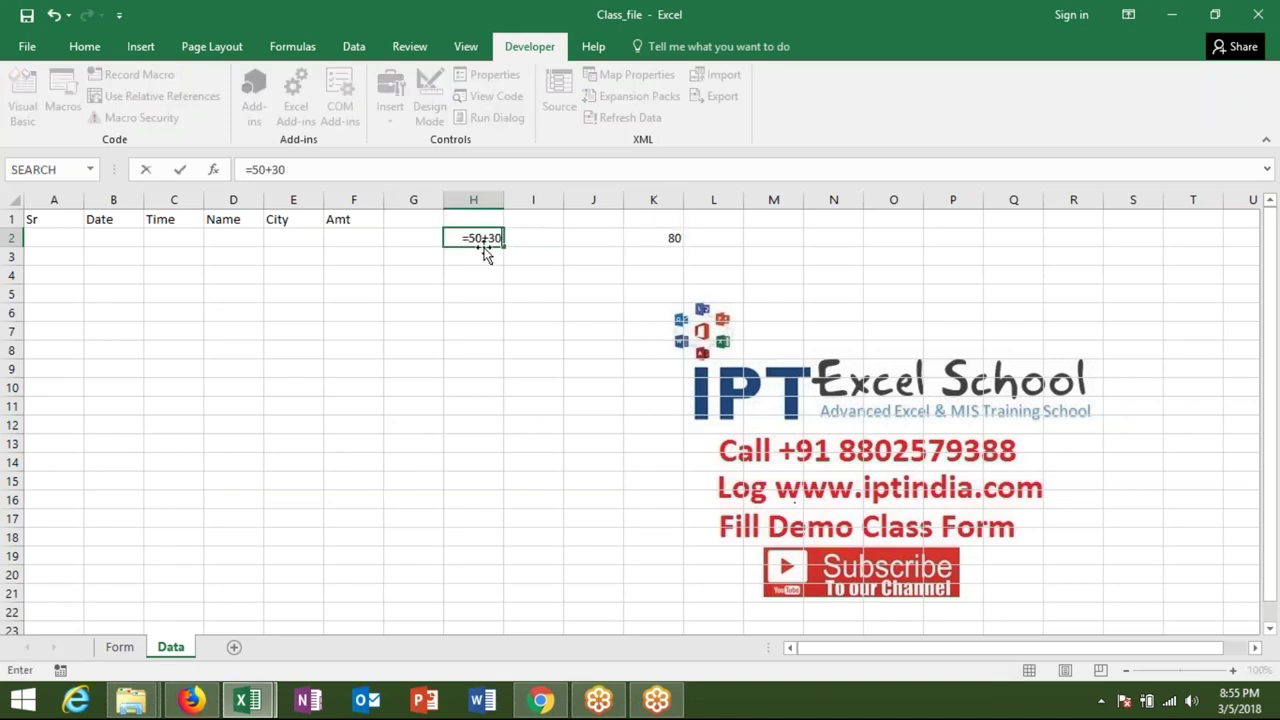
{"action": "key", "text": "Return"}
Clear the test values in H2:K2 and return to the Form sheet
{"action": "left_click_drag", "start_coordinate": [485, 238], "coordinate": [665, 238]}
{"action": "key", "text": "Tab"}
{"action": "key", "text": "Delete"}
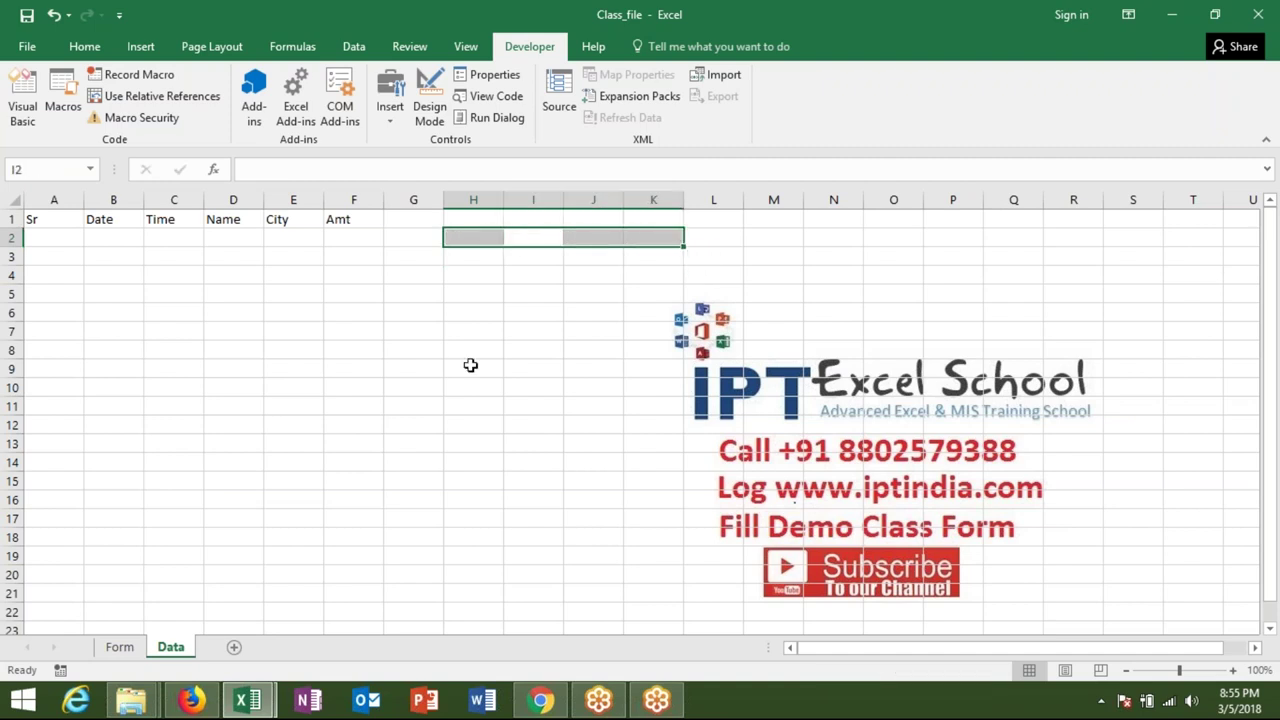
{"action": "left_click", "coordinate": [119, 648]}
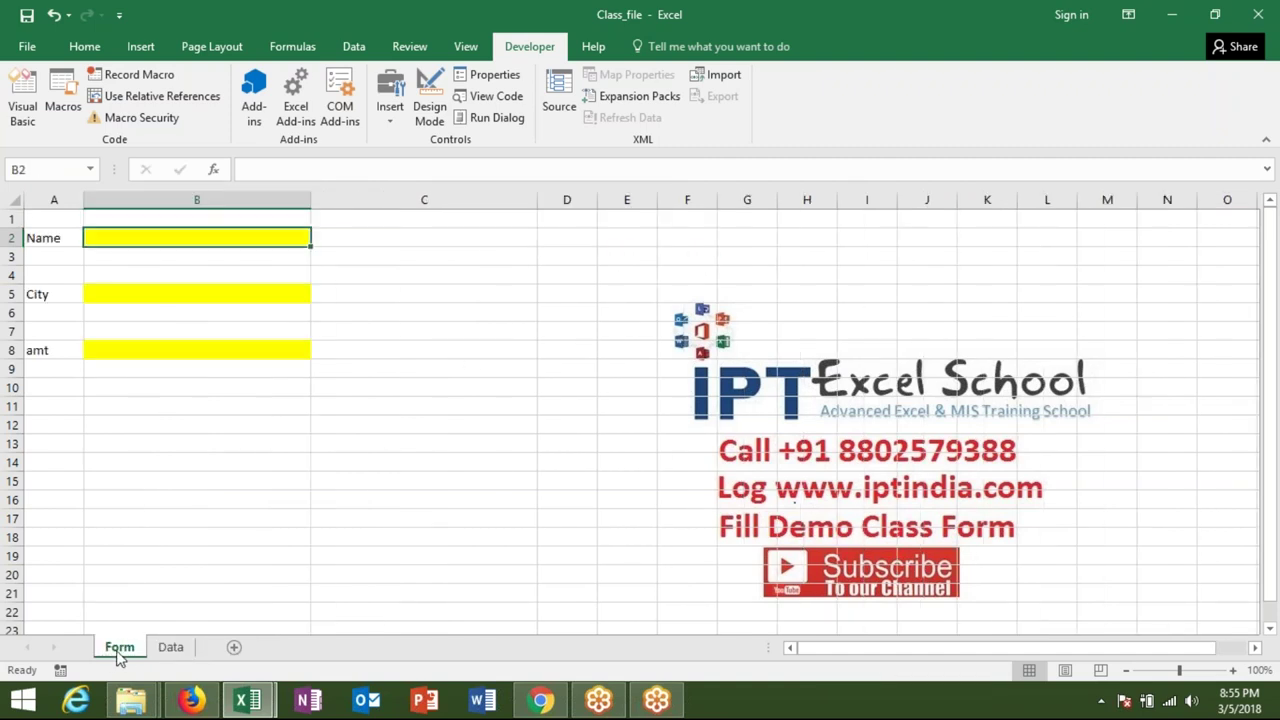
Comment out both Range test lines in the send macro with apostrophes
{"action": "key", "text": "alt+F11"}
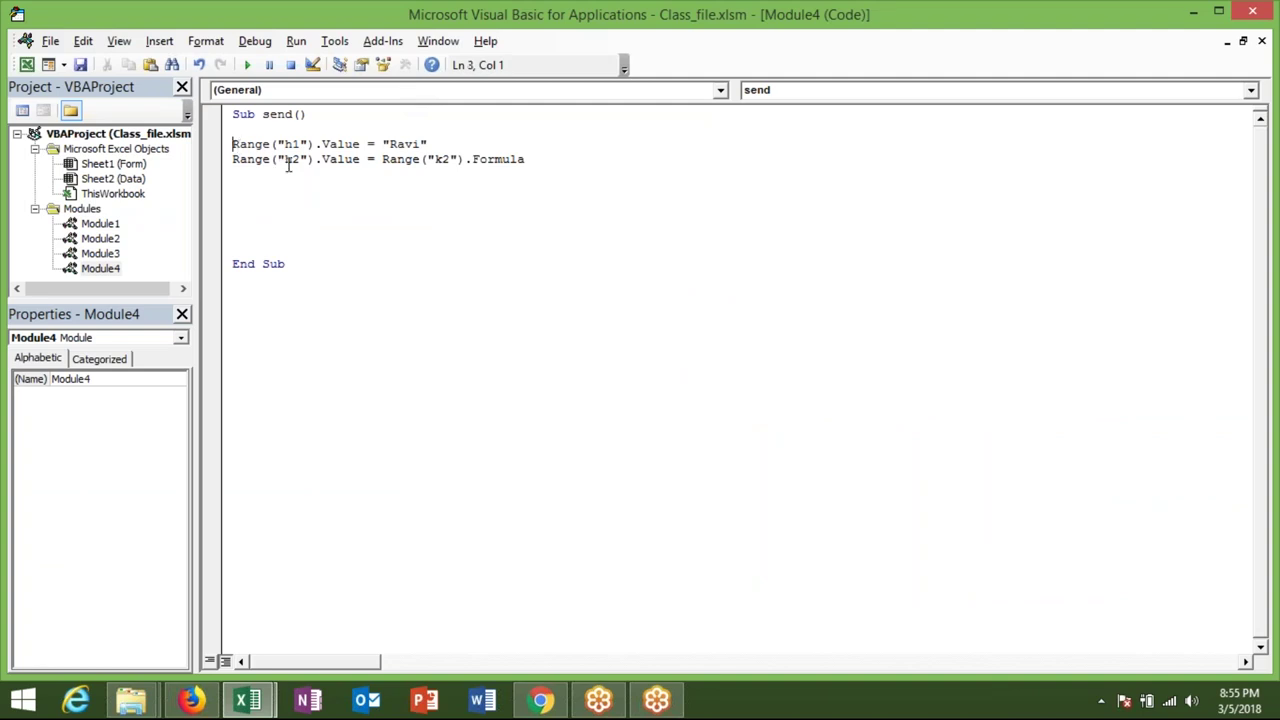
{"action": "type", "text": "'"}
{"action": "key", "text": "Down"}
{"action": "key", "text": "Home"}
{"action": "type", "text": "'"}
{"action": "key", "text": "Down"}
{"action": "key", "text": "Return"}
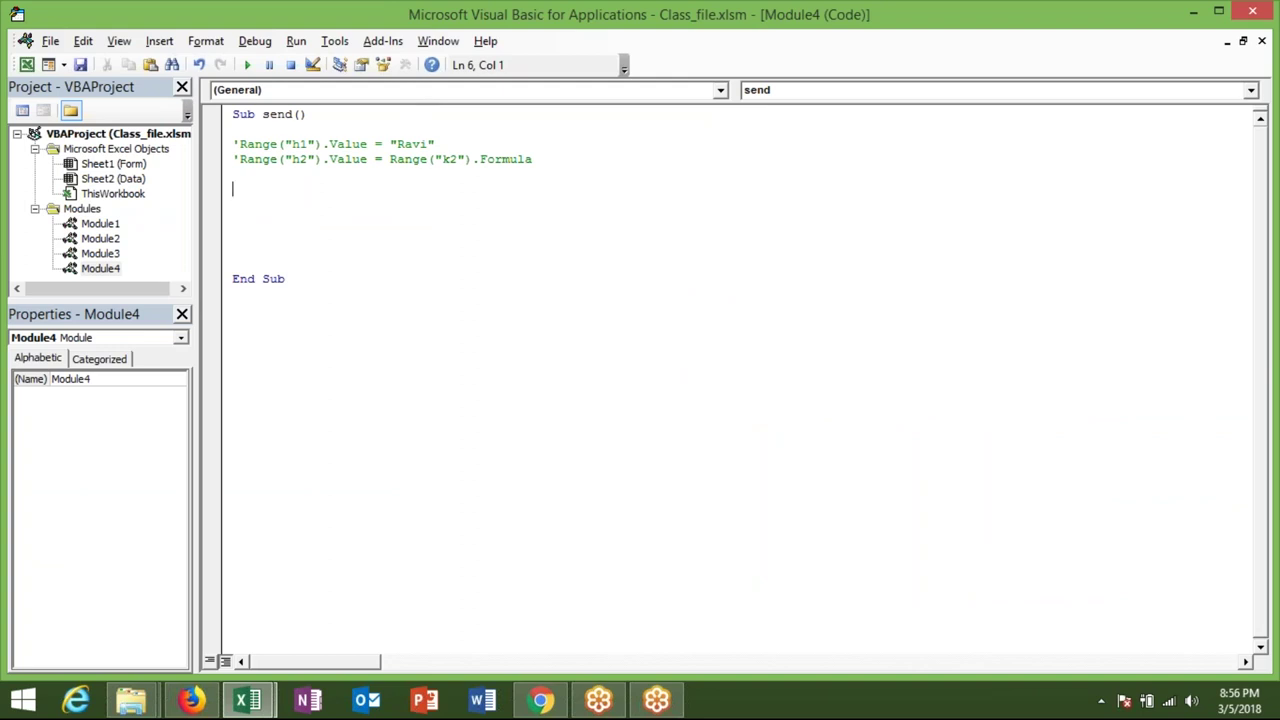
{"action": "double_click", "coordinate": [310, 162]}
{"action": "key", "text": "alt+F11"}
Fill the Form's yellow cells with a sample name, city Pune and amount 5230
{"action": "left_click", "coordinate": [165, 649]}
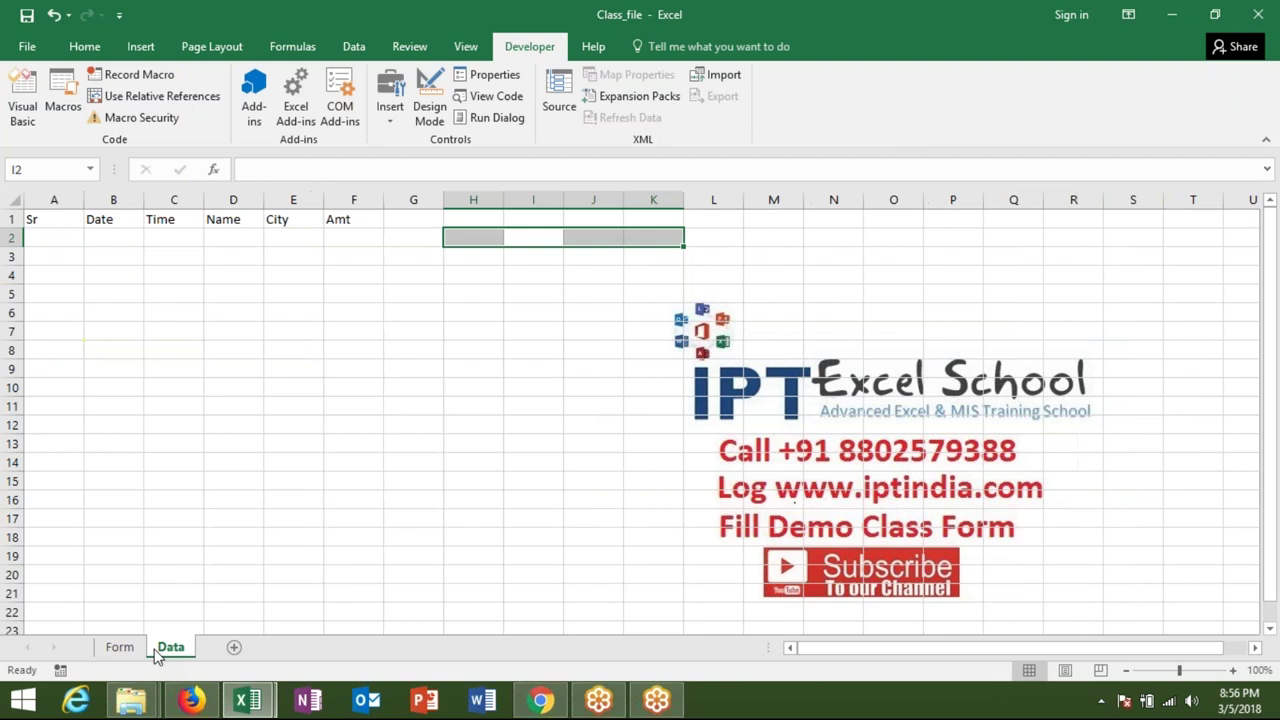
{"action": "left_click", "coordinate": [56, 234]}
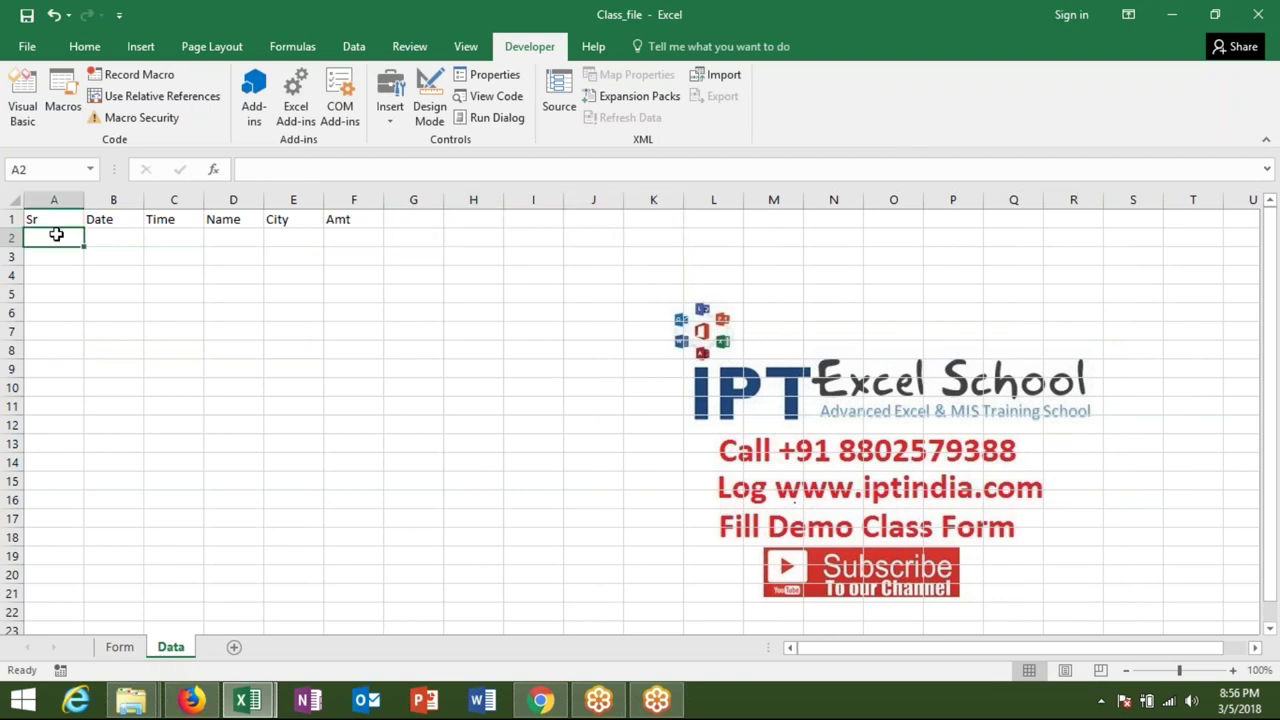
{"action": "left_click", "coordinate": [118, 648]}
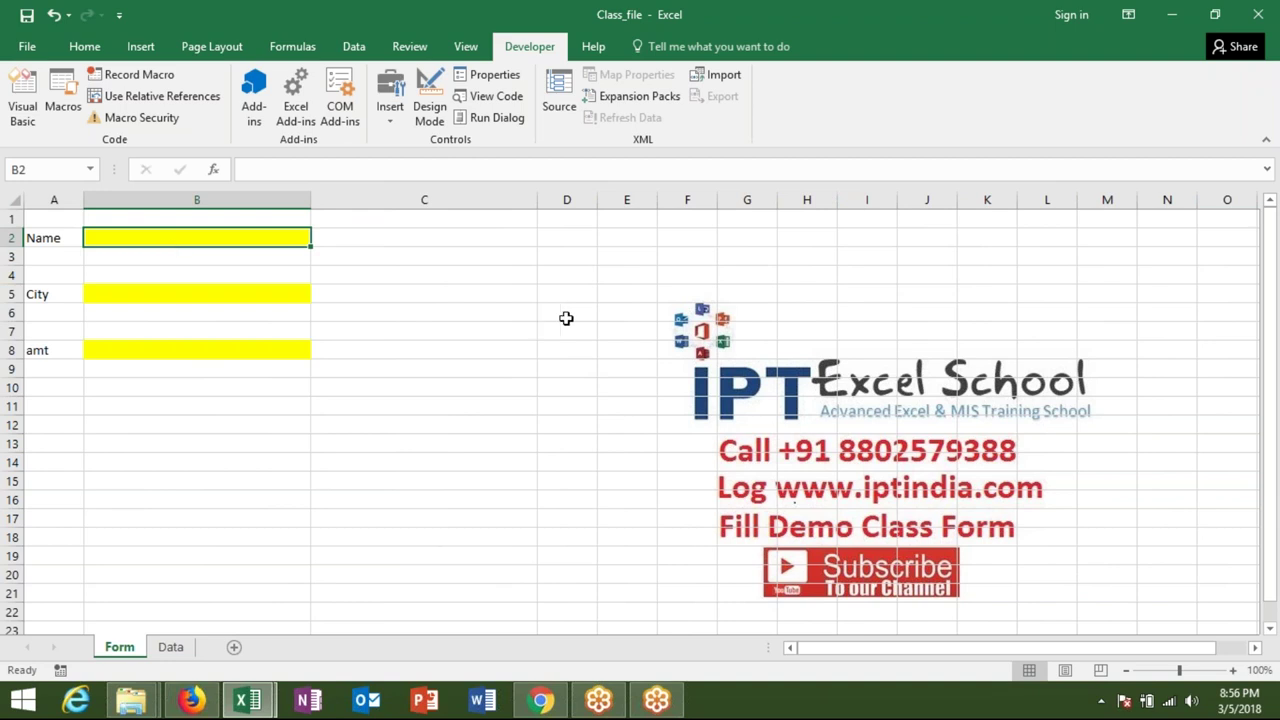
{"action": "type", "text": "Om"}
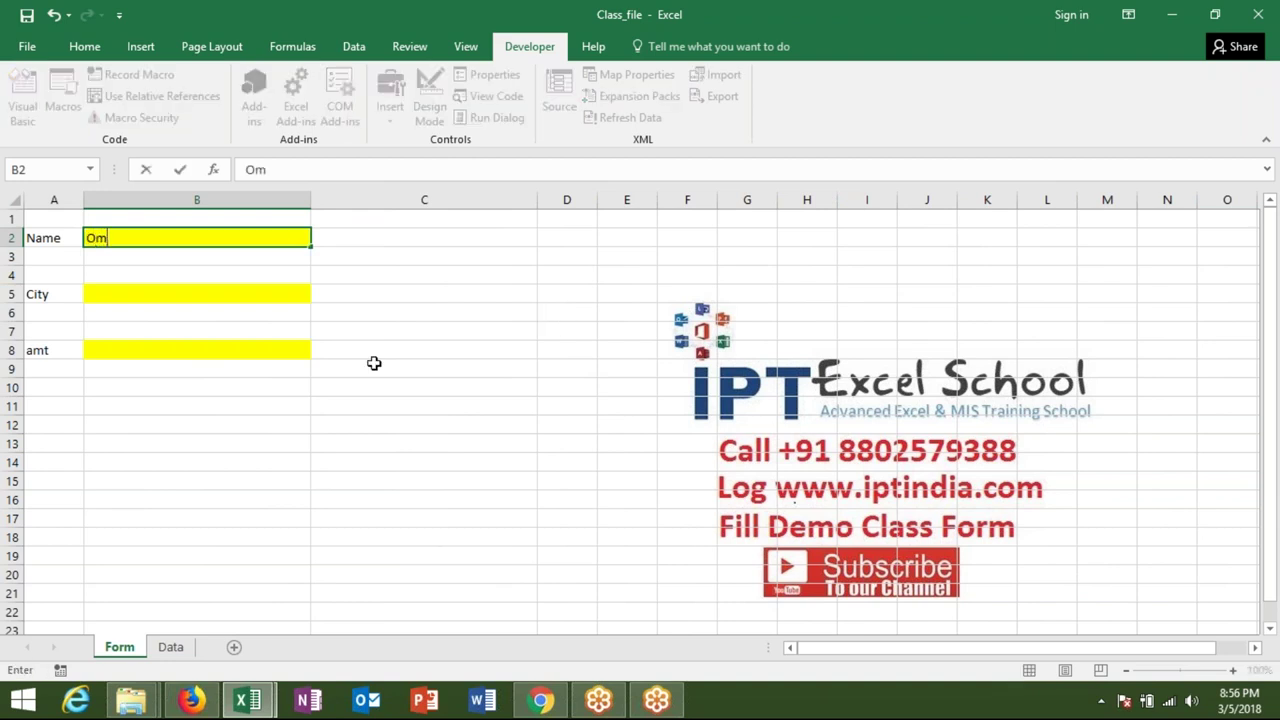
{"action": "left_click", "coordinate": [247, 300]}
{"action": "type", "text": "P"}
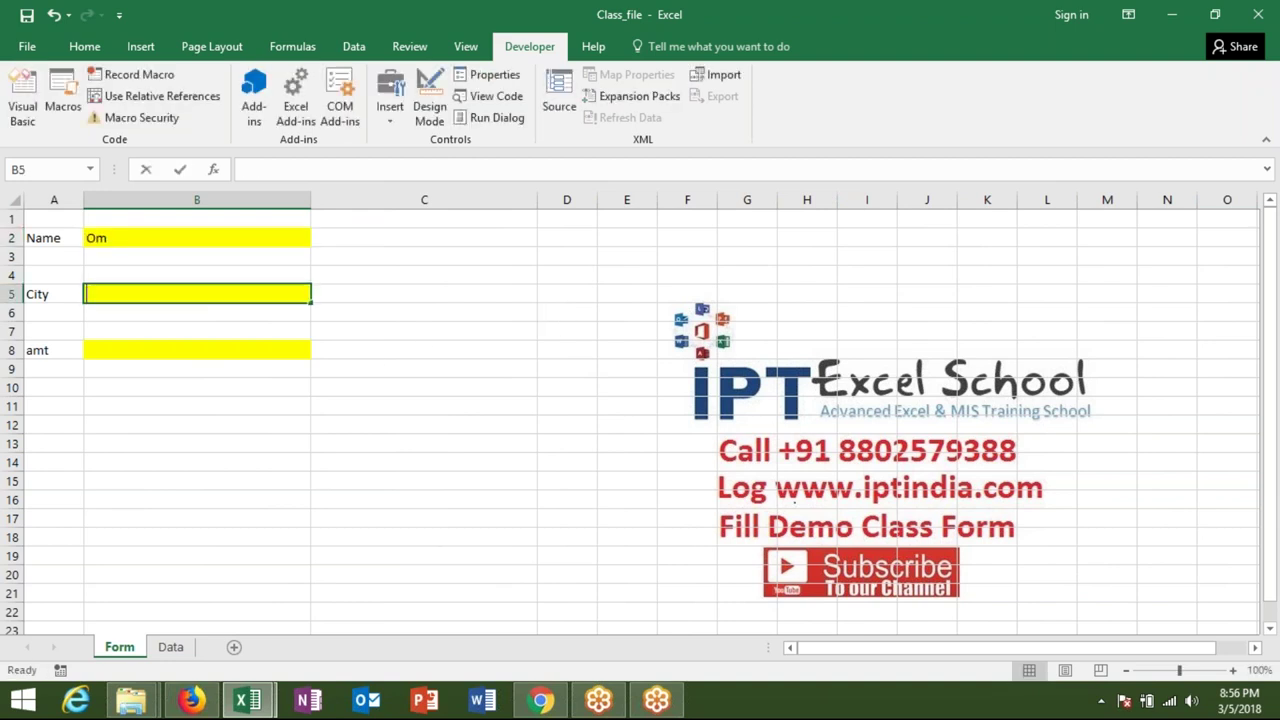
{"action": "type", "text": "uj"}
{"action": "key", "text": "BackSpace"}
{"action": "key", "text": "BackSpace"}
{"action": "key", "text": "BackSpace"}
{"action": "type", "text": "Pune"}
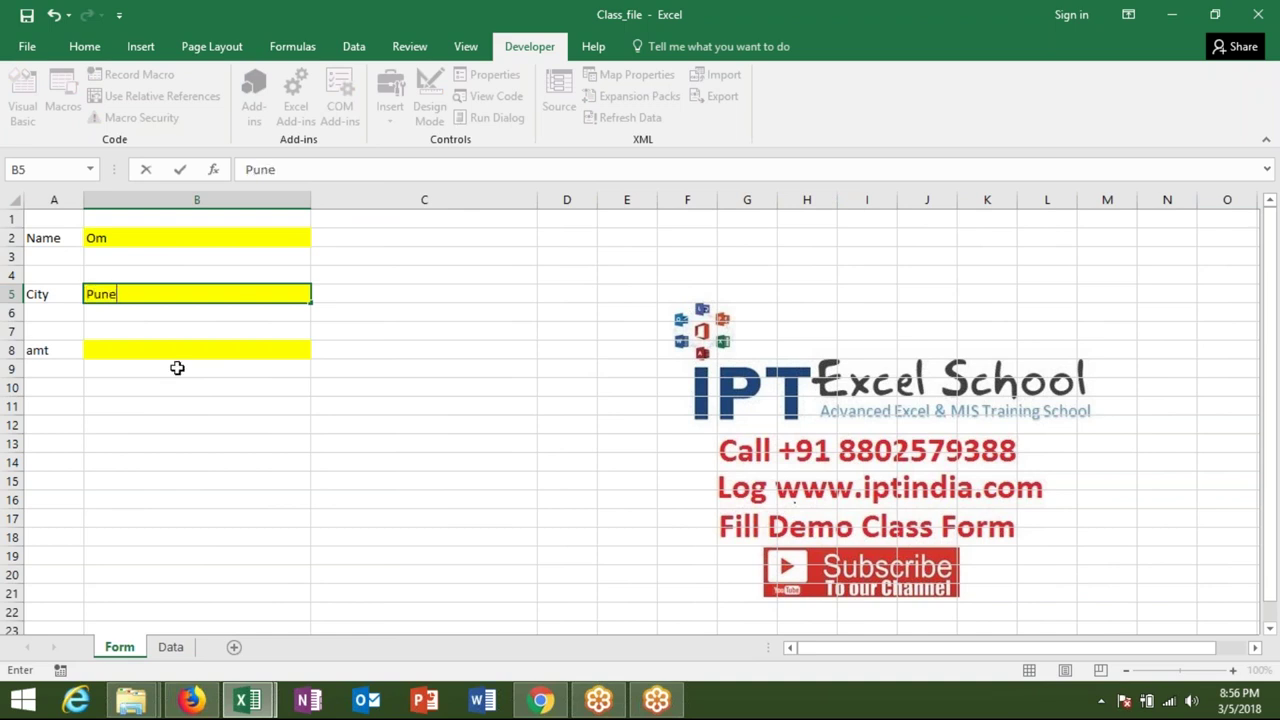
{"action": "left_click", "coordinate": [177, 368]}
{"action": "left_click", "coordinate": [176, 353]}
{"action": "type", "text": "5230"}
{"action": "key", "text": "Return"}
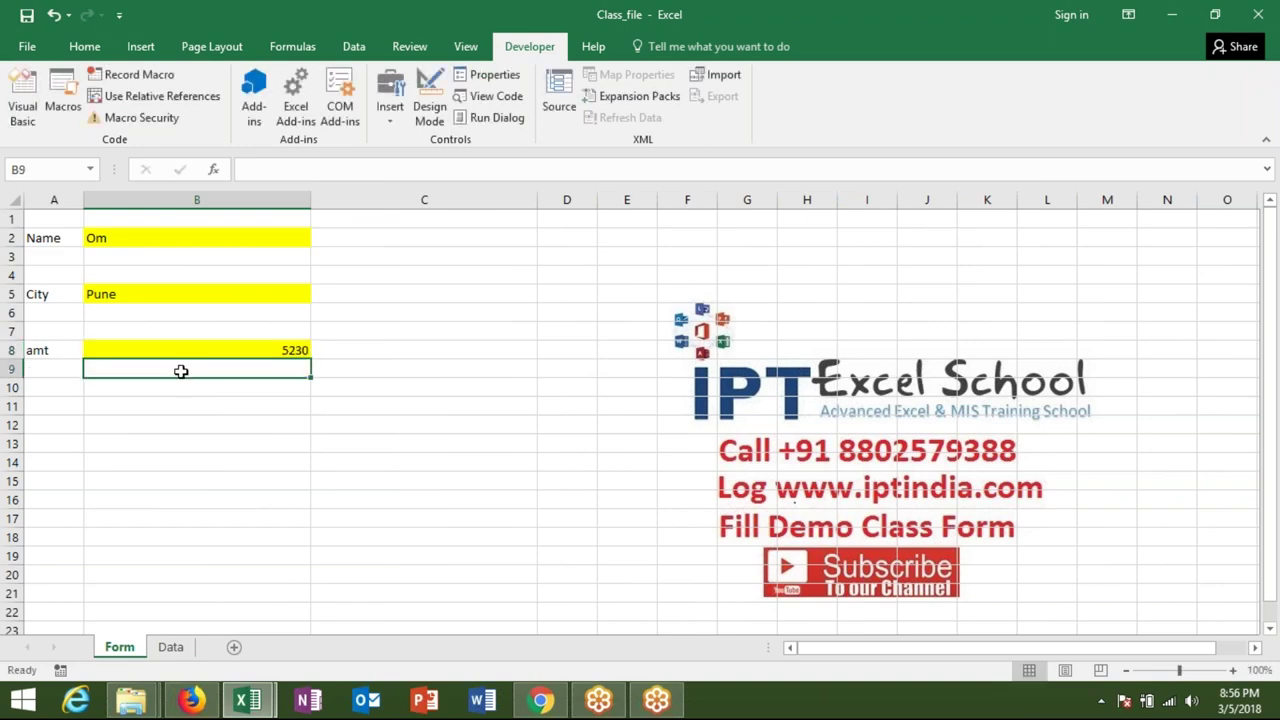
Compare the macro code with the workbook, ending on the Data sheet
{"action": "key", "text": "alt+F11"}
{"action": "key", "text": "alt+Tab"}
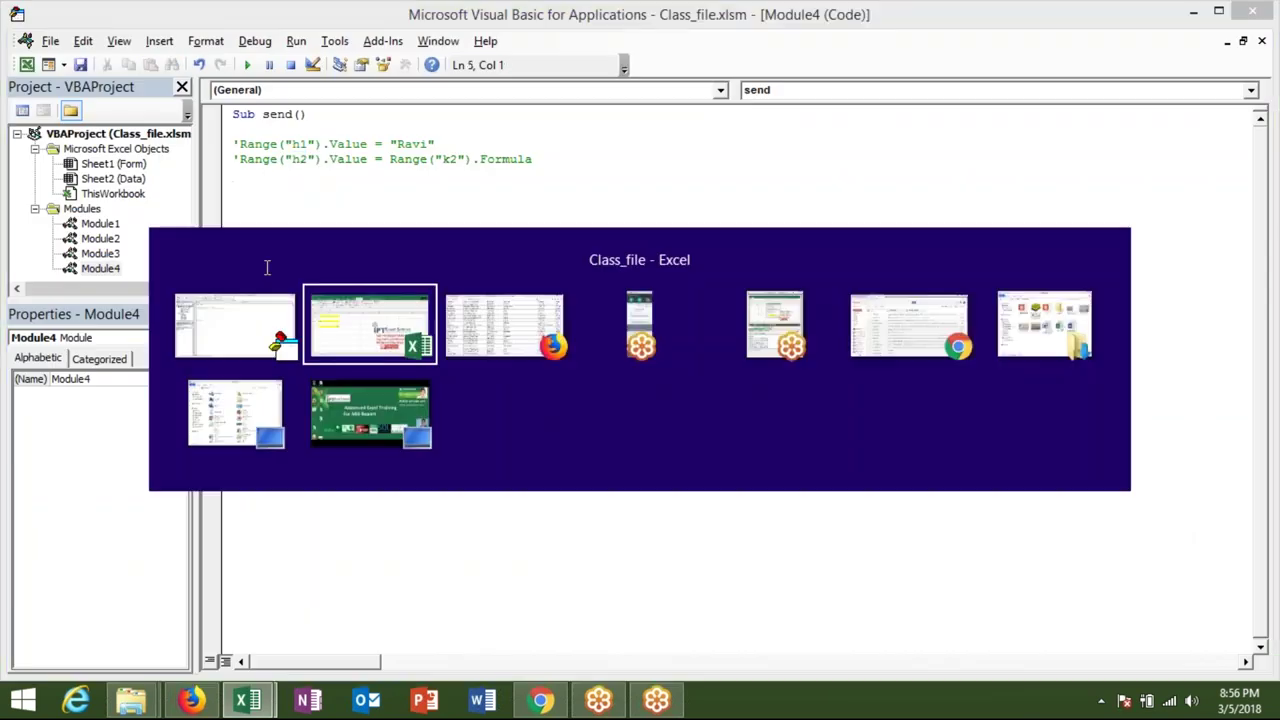
{"action": "left_click", "coordinate": [170, 648]}
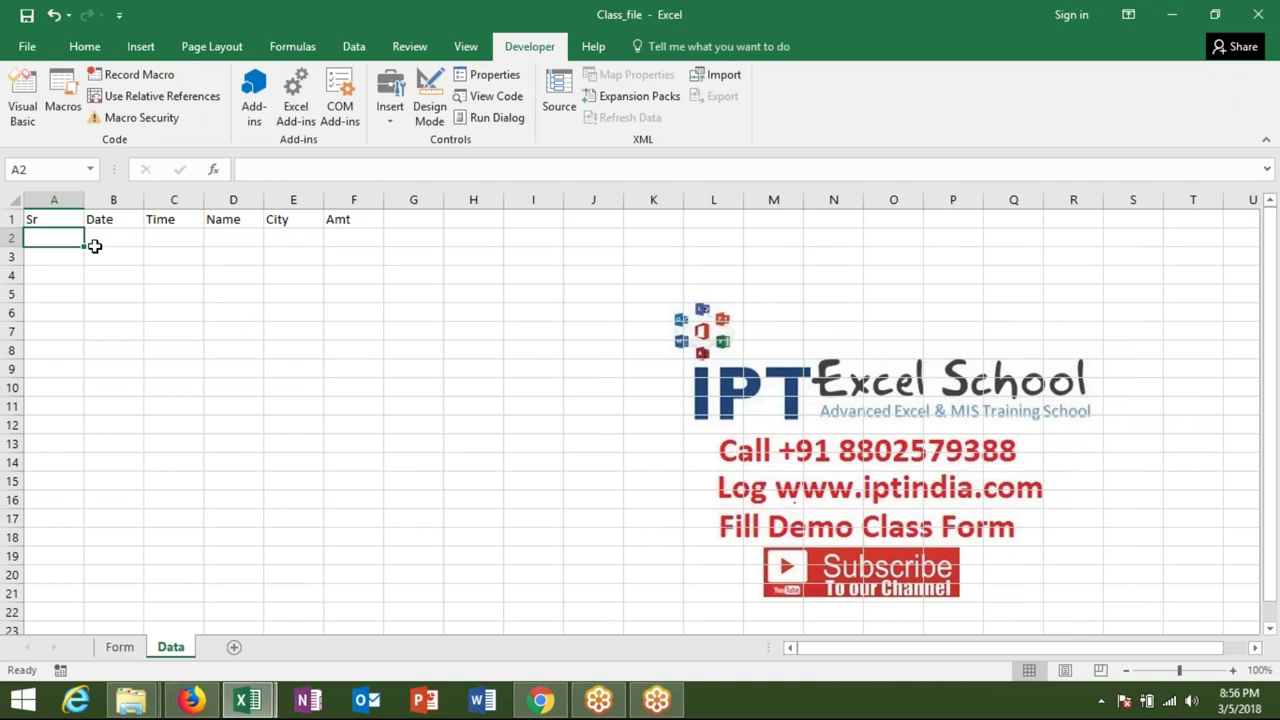
{"action": "key", "text": "alt+F11"}
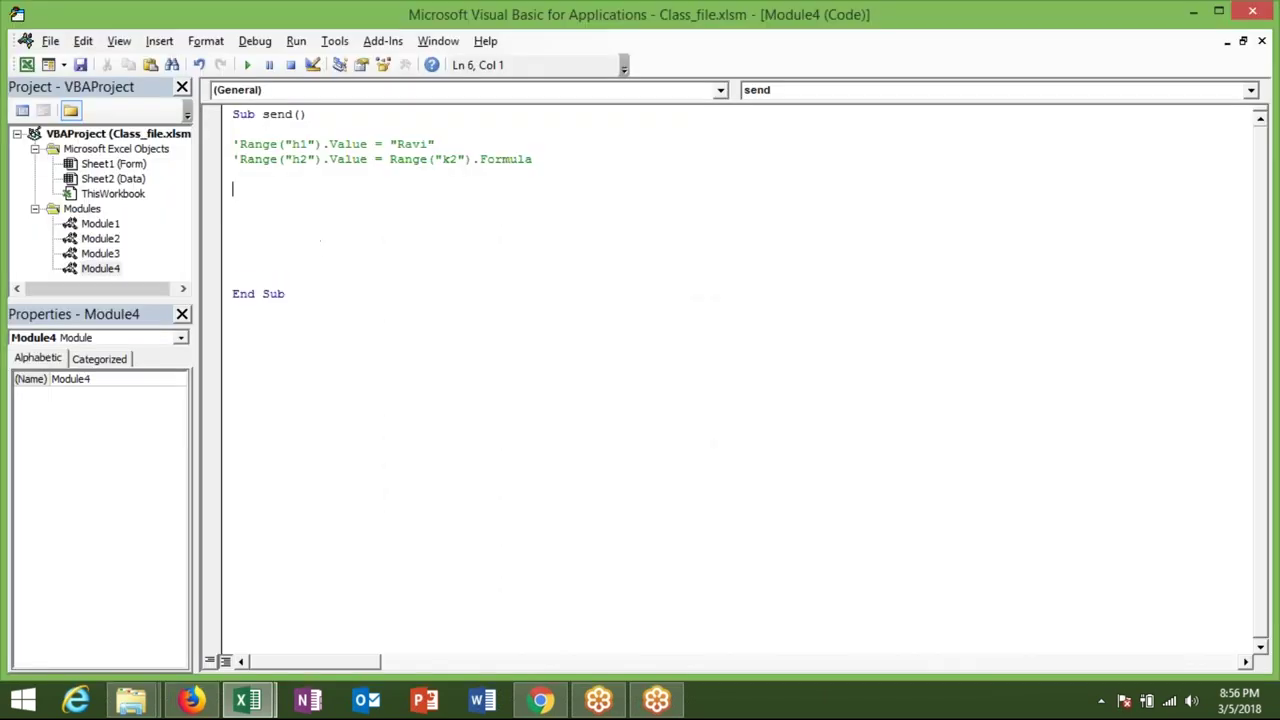
{"action": "key", "text": "alt+Tab"}
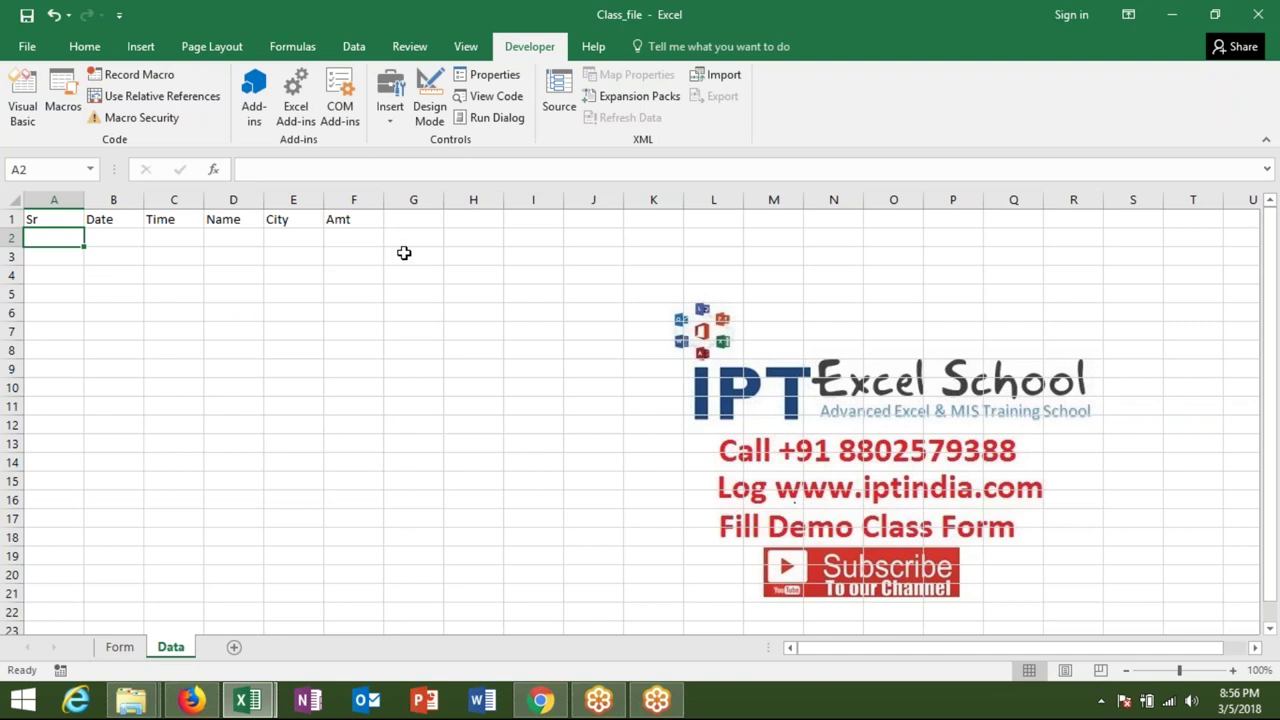
Enter the serial-number formula =MAX(A:A)+1 in cell B3
{"action": "key", "text": "Down"}
{"action": "key", "text": "Right"}
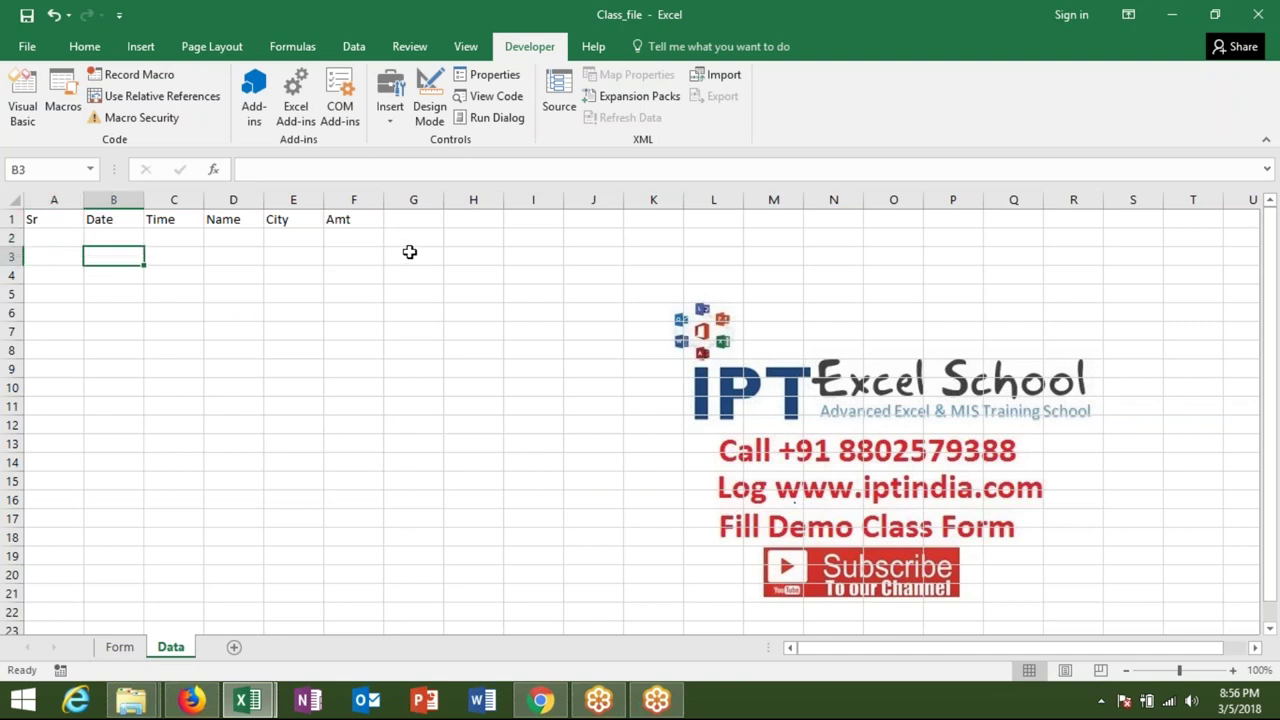
{"action": "type", "text": "="}
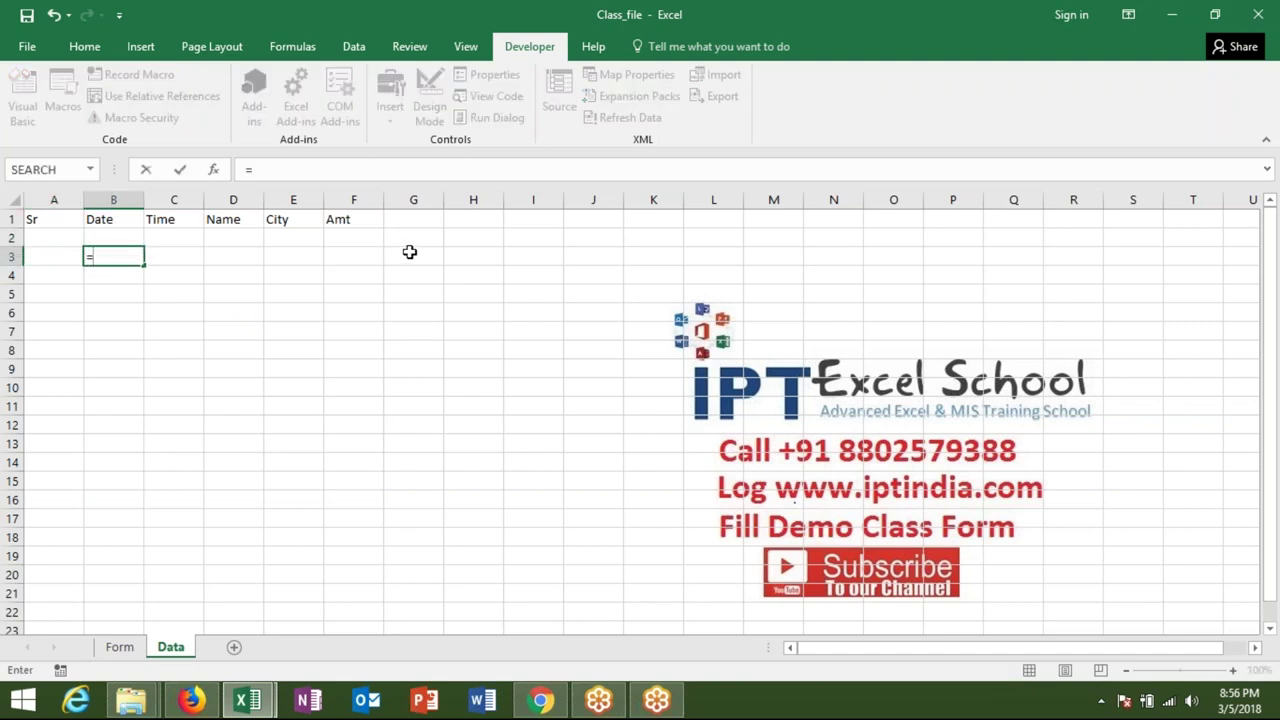
{"action": "type", "text": "max"}
{"action": "key", "text": "Tab"}
{"action": "key", "text": "Left"}
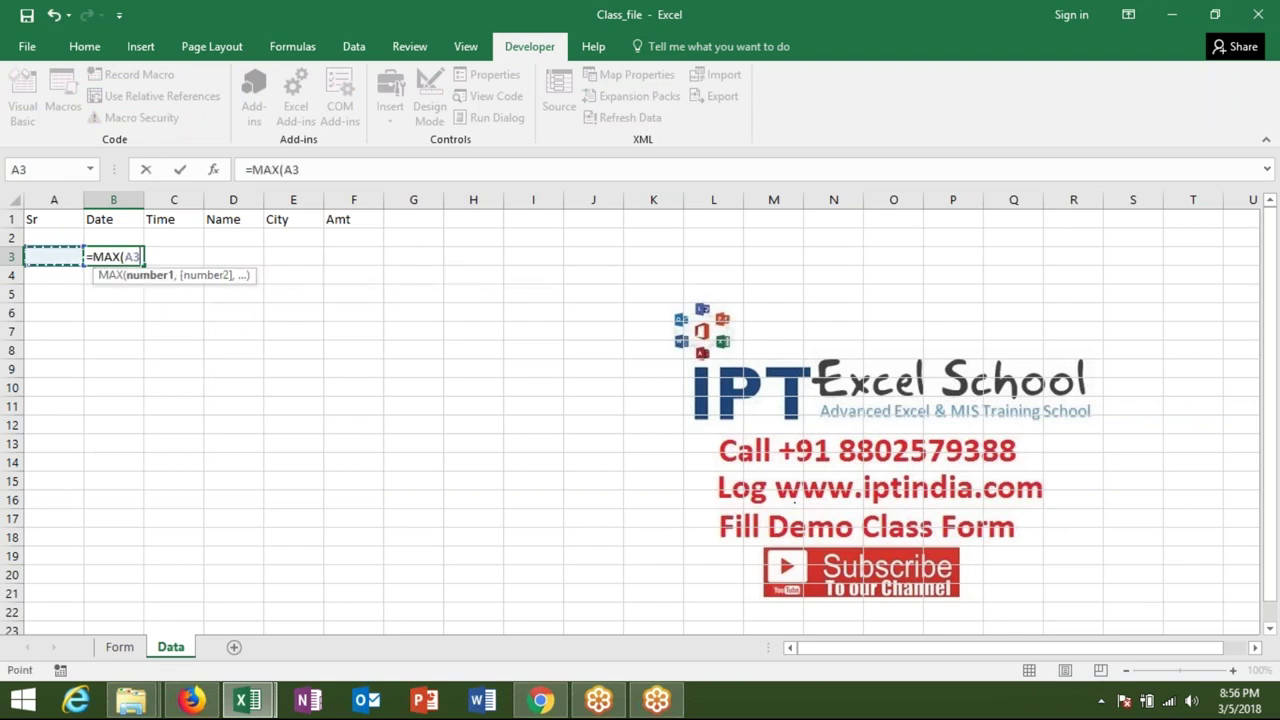
{"action": "key", "text": "ctrl+space"}
{"action": "type", "text": ")+1"}
{"action": "key", "text": "Return"}
Type trial serial numbers into A2:A5 to test the formula
{"action": "key", "text": "Up"}
{"action": "key", "text": "Up"}
{"action": "key", "text": "Left"}
{"action": "type", "text": "1"}
{"action": "key", "text": "Return"}
{"action": "type", "text": "1"}
{"action": "key", "text": "Return"}
{"action": "type", "text": "3"}
{"action": "key", "text": "Return"}
{"action": "type", "text": "4"}
{"action": "key", "text": "Return"}
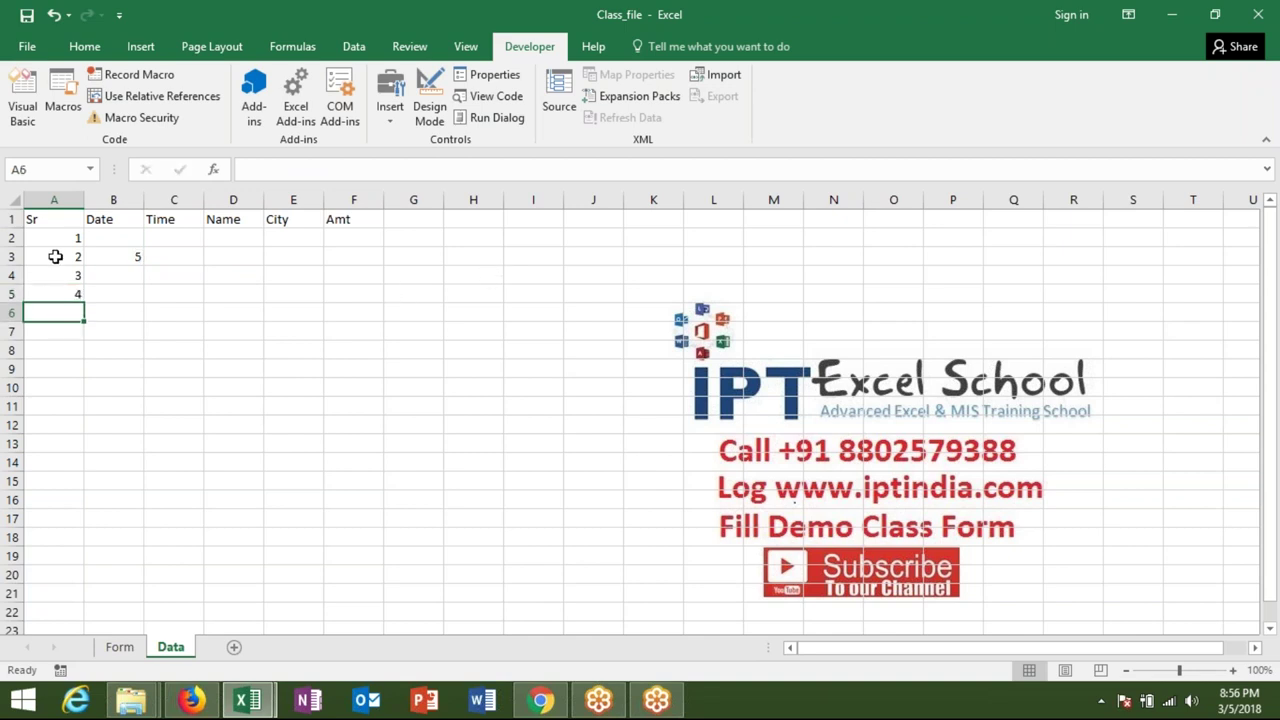
Clear the trial entries in A2:B5 and return to the macro editor
{"action": "left_click_drag", "start_coordinate": [52, 238], "coordinate": [132, 295]}
{"action": "key", "text": "Delete"}
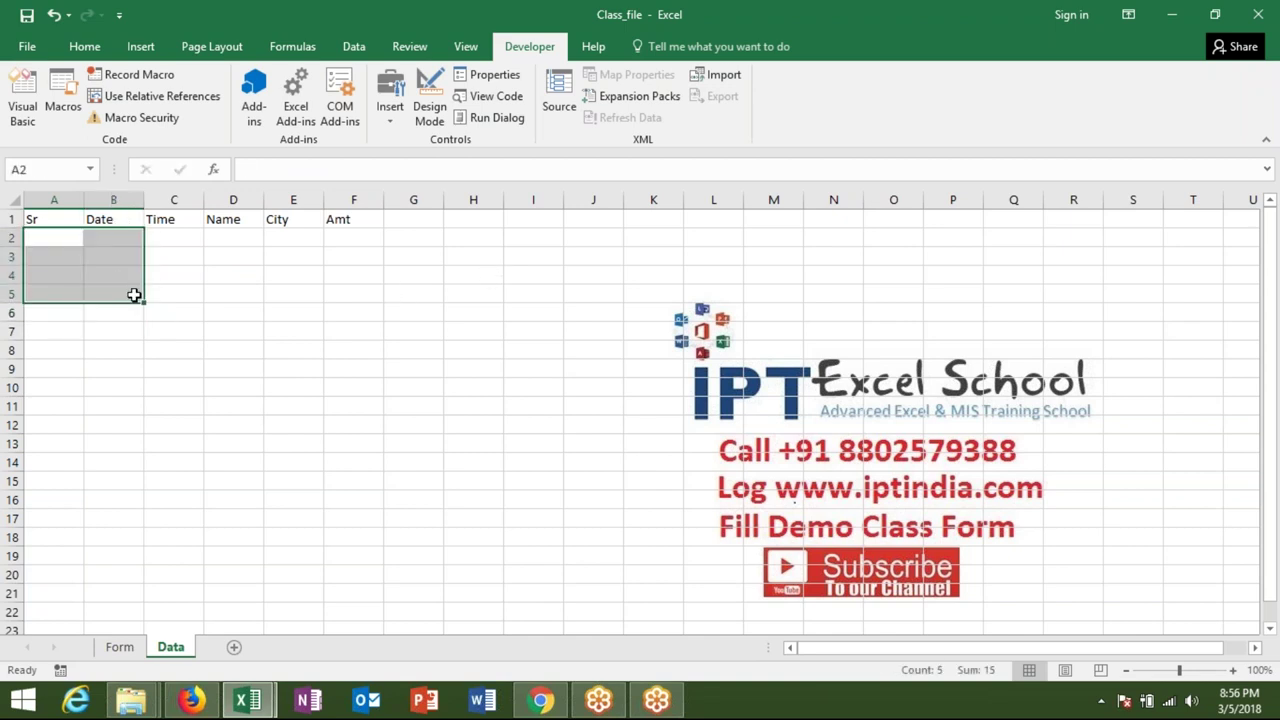
{"action": "key", "text": "ctrl+Home"}
{"action": "key", "text": "alt+F11"}
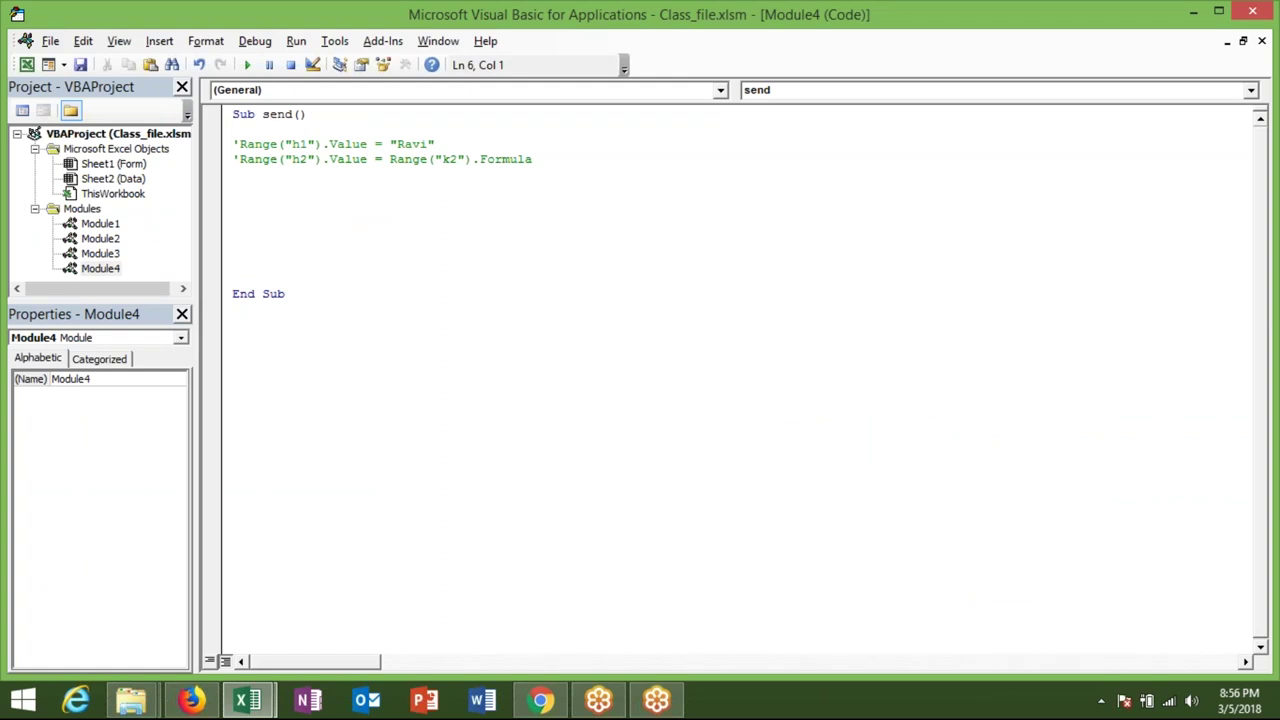
Start the line sr = Application.WorksheetFunction.Max in the send macro
{"action": "type", "text": "max("}
{"action": "key", "text": "BackSpace"}
{"action": "key", "text": "BackSpace"}
{"action": "key", "text": "BackSpace"}
{"action": "key", "text": "BackSpace"}
{"action": "type", "text": "sr=application.wo"}
{"action": "key", "text": "Tab"}
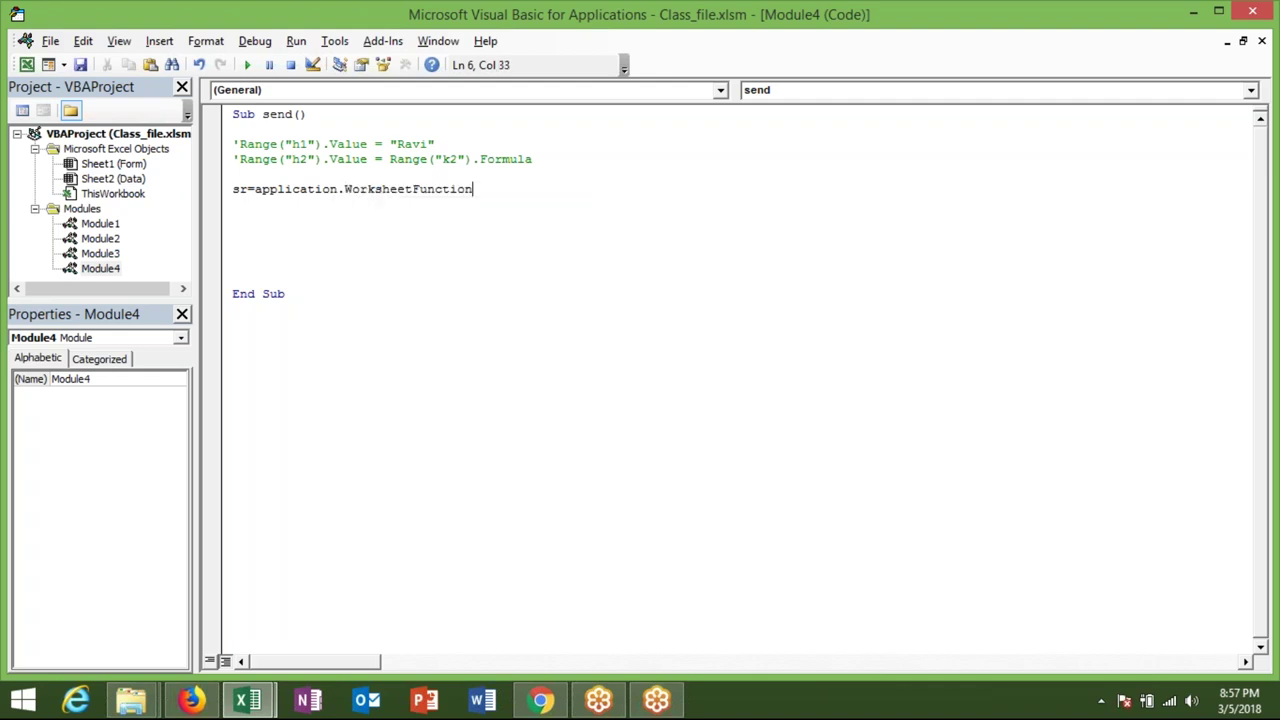
{"action": "type", "text": ".ma"}
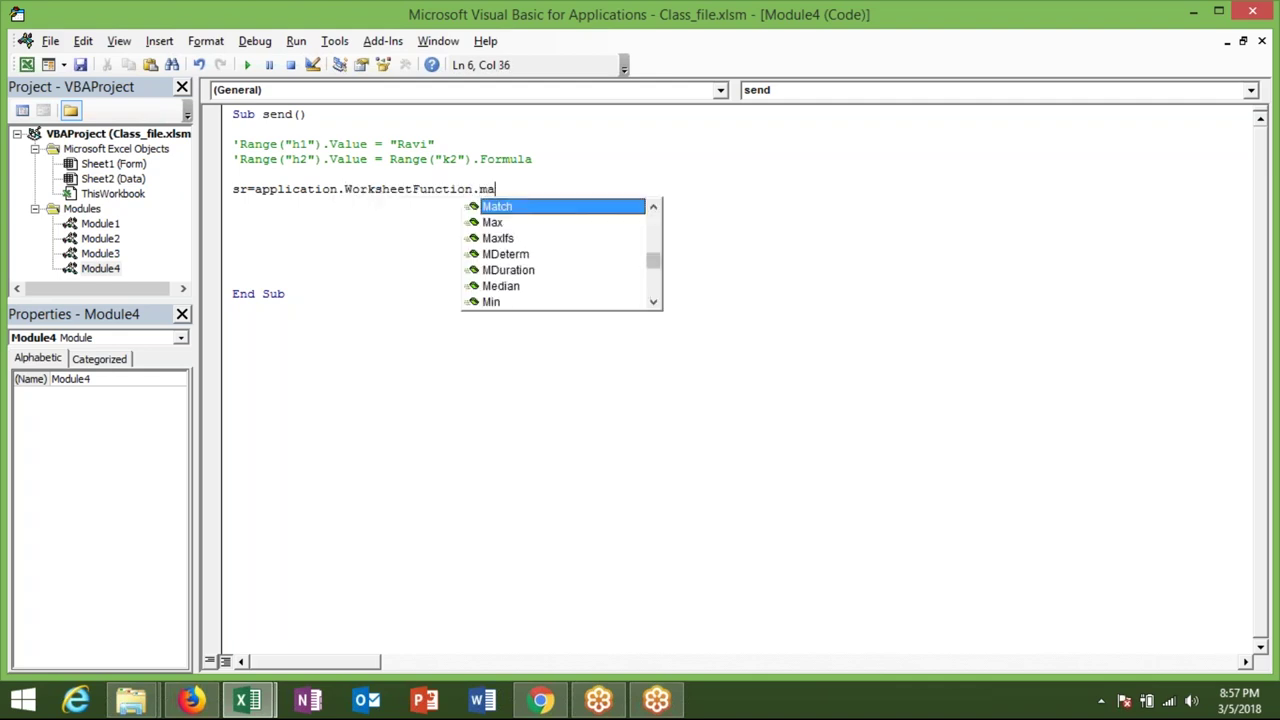
{"action": "type", "text": "x"}
{"action": "key", "text": "Tab"}
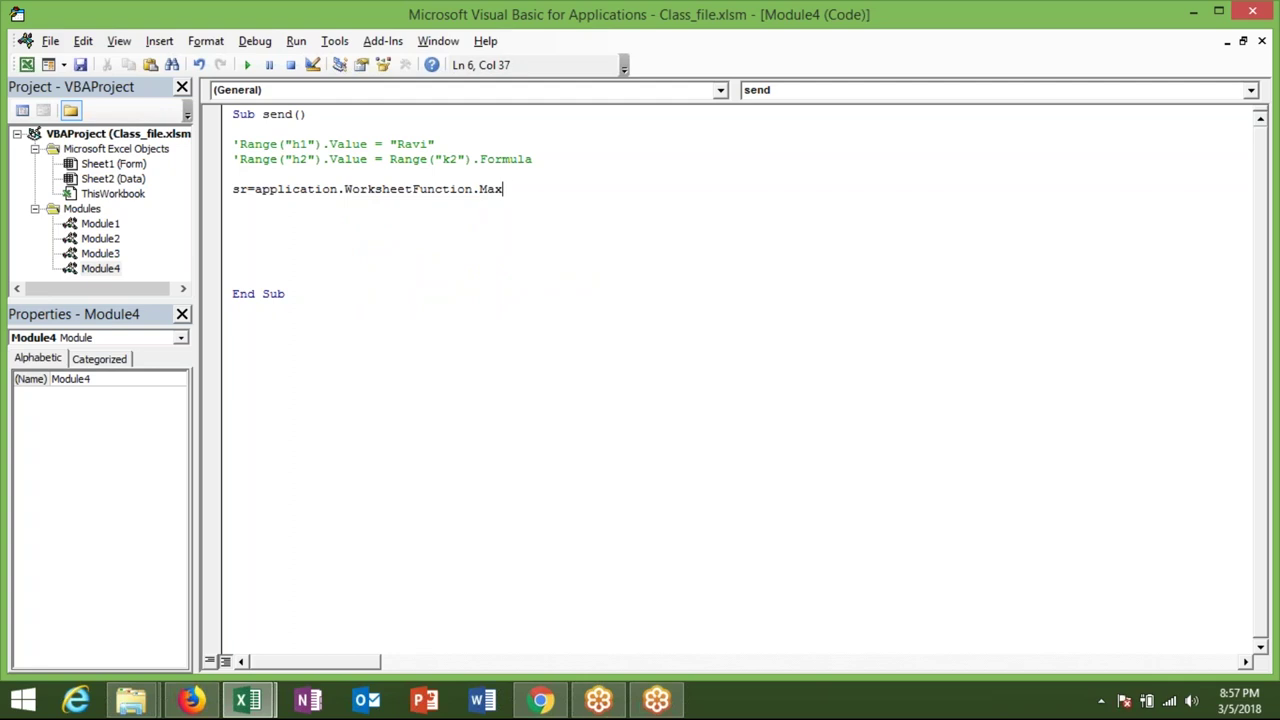
{"action": "type", "text": "("}
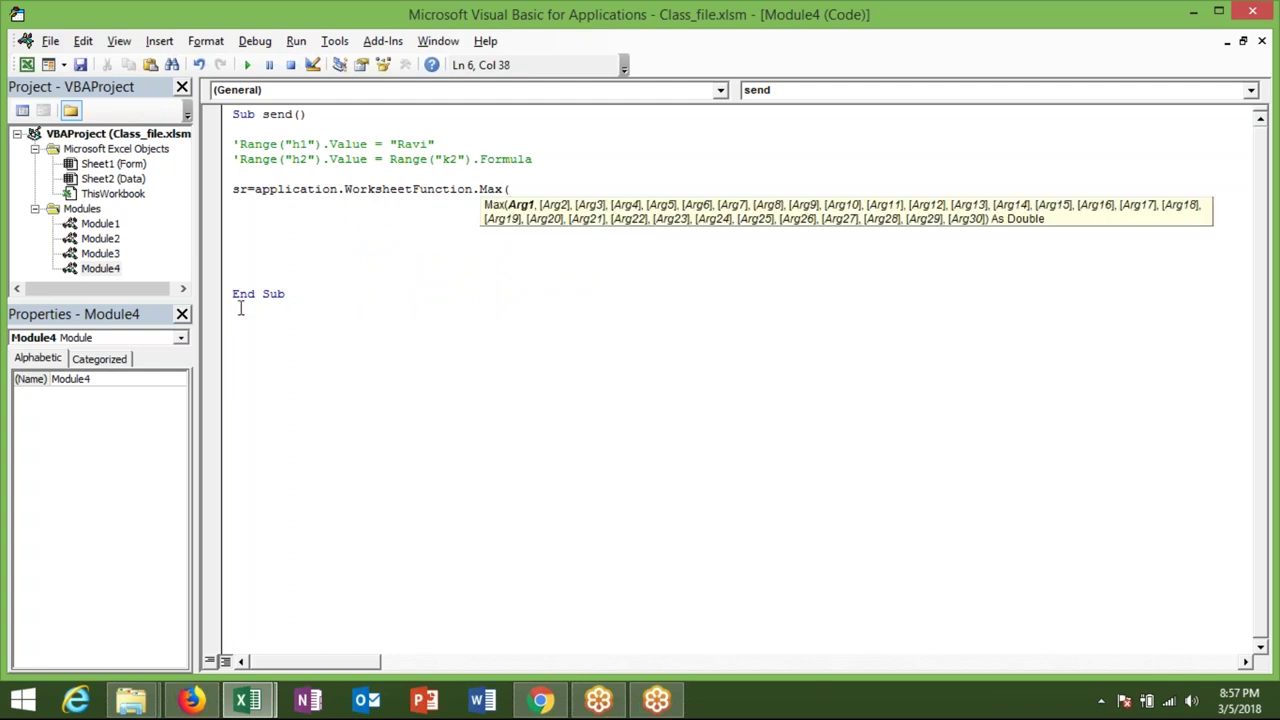
{"action": "key", "text": "BackSpace"}
Complete the Max argument as Sheets("Data").Range("A:A") and start a new line
{"action": "key", "text": "Up"}
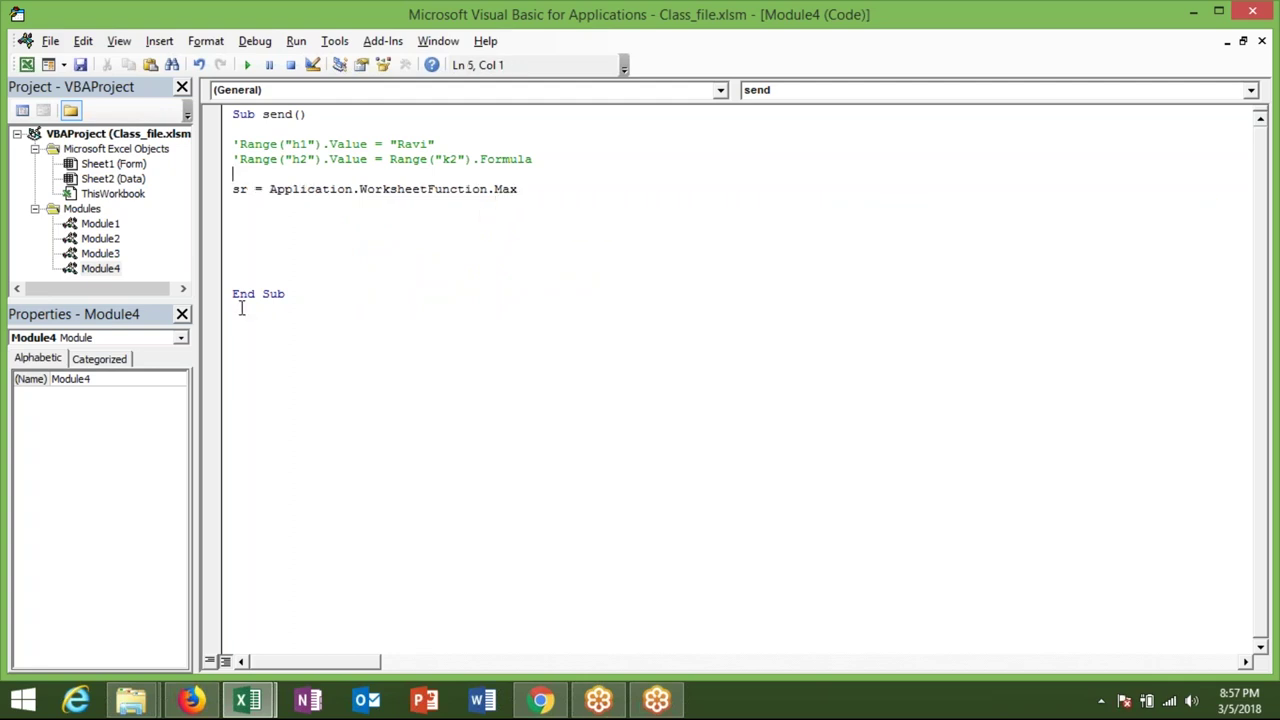
{"action": "type", "text": "ma"}
{"action": "type", "text": "x"}
{"action": "type", "text": "("}
{"action": "key", "text": "BackSpace"}
{"action": "key", "text": "BackSpace"}
{"action": "key", "text": "BackSpace"}
{"action": "key", "text": "BackSpace"}
{"action": "type", "text": "len("}
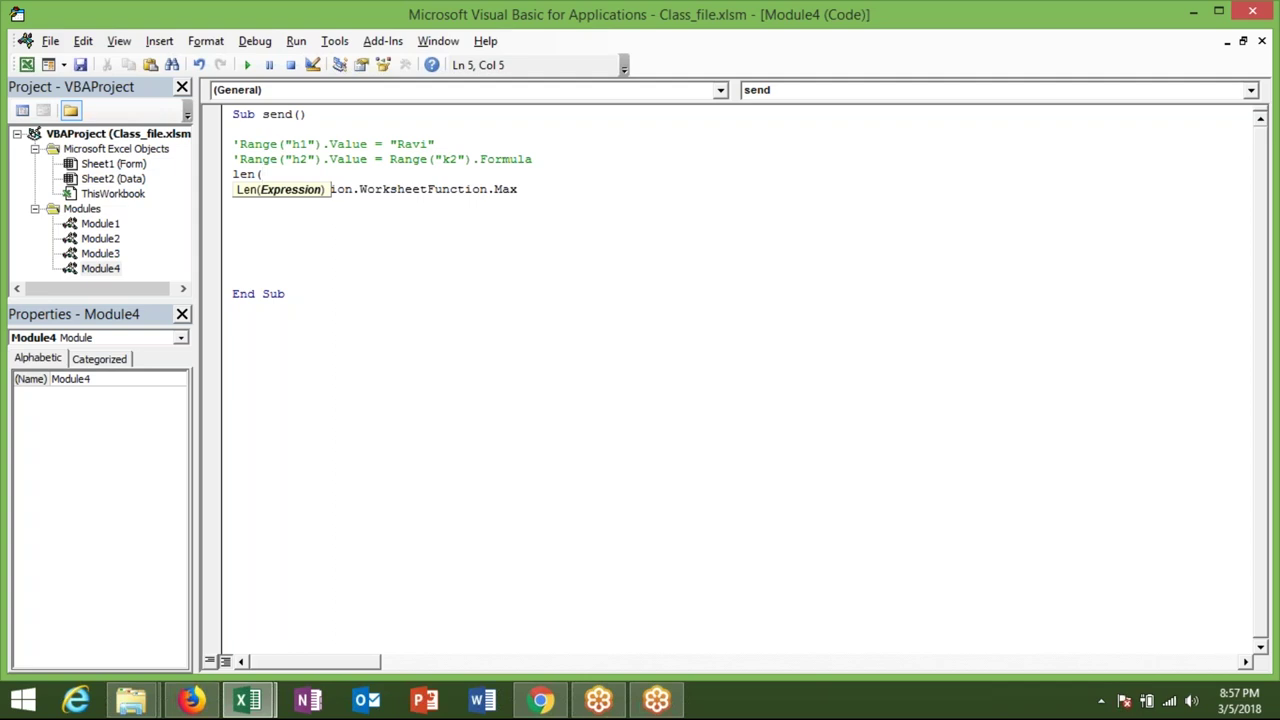
{"action": "key", "text": "BackSpace"}
{"action": "key", "text": "BackSpace"}
{"action": "key", "text": "BackSpace"}
{"action": "key", "text": "BackSpace"}
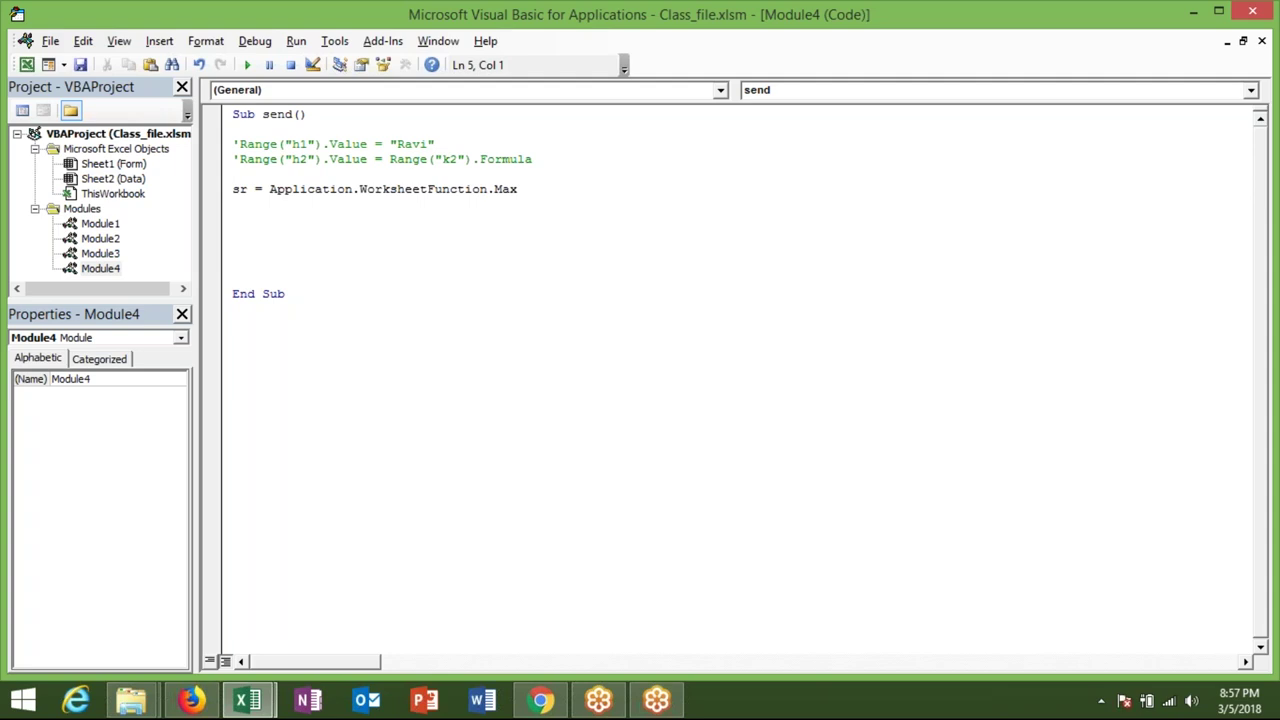
{"action": "left_click", "coordinate": [533, 194]}
{"action": "type", "text": "("}
{"action": "type", "text": "sheets"}
{"action": "type", "text": "(\"Data\")"}
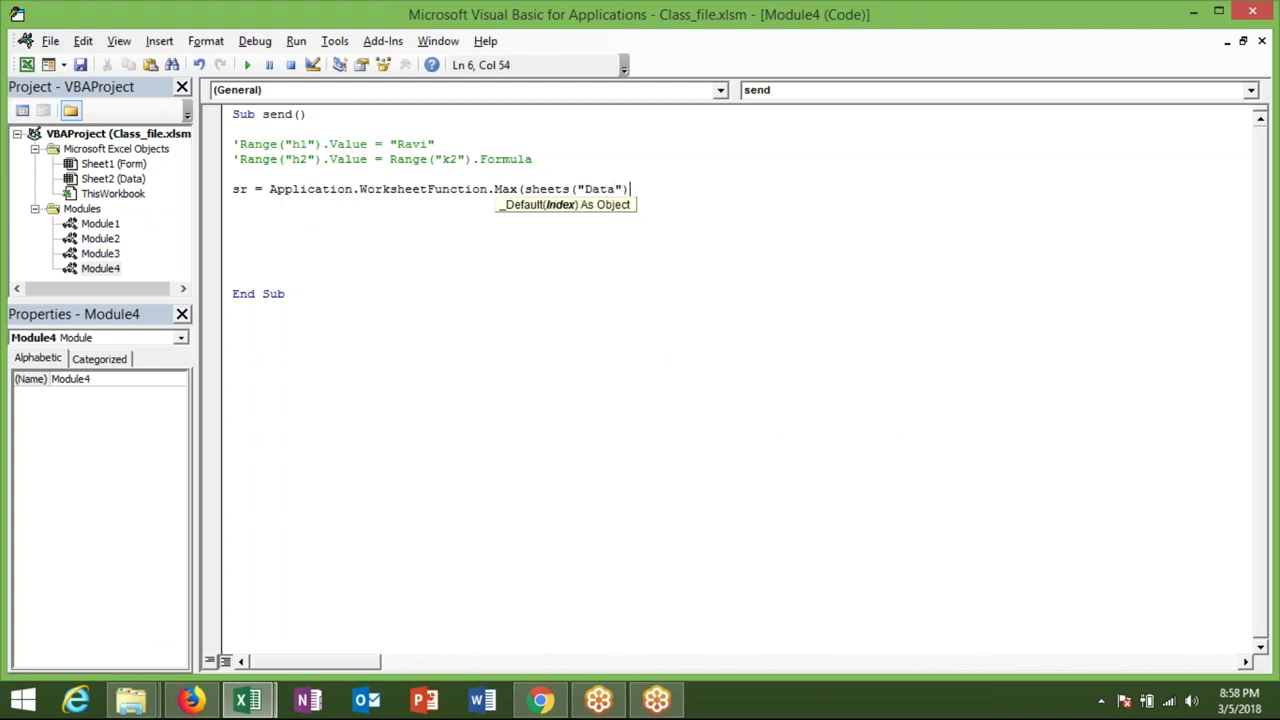
{"action": "type", "text": ".range(\"A:A\"))"}
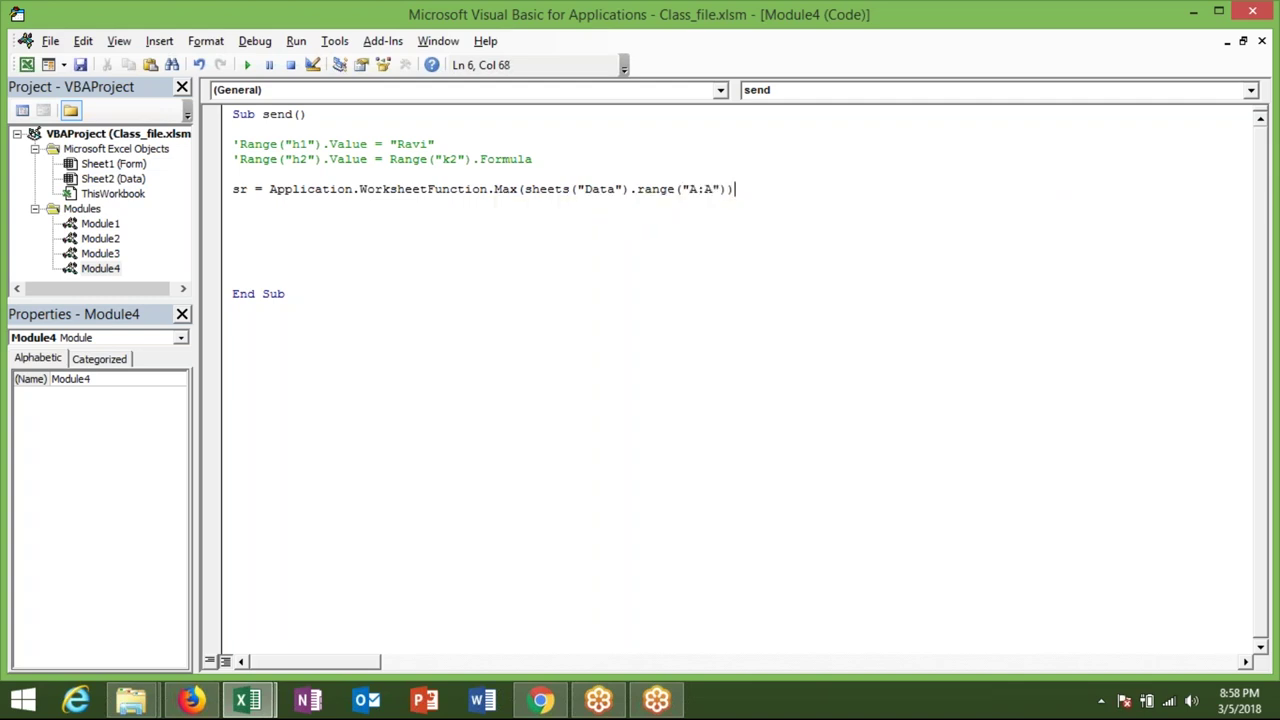
{"action": "key", "text": "Return"}
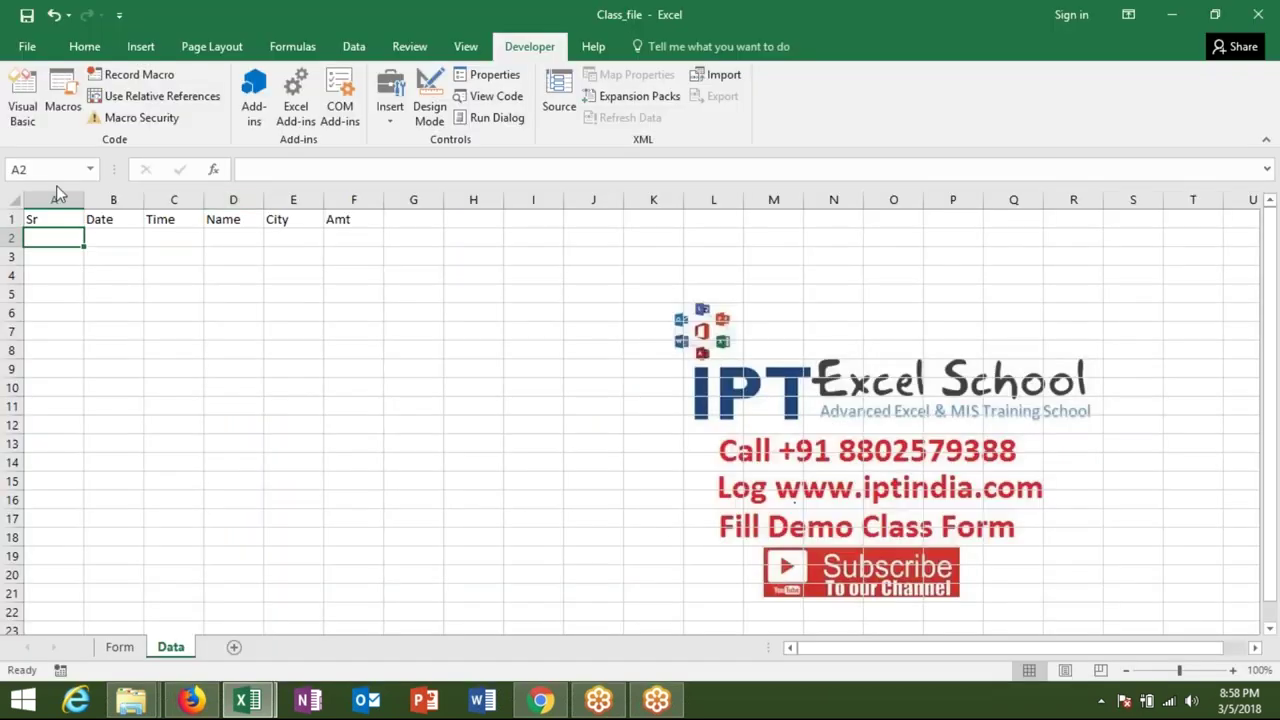
Check the Data sheet's Sr column and add blank lines below the sr statement
{"action": "left_click", "coordinate": [58, 194]}
{"action": "key", "text": "alt+F11"}
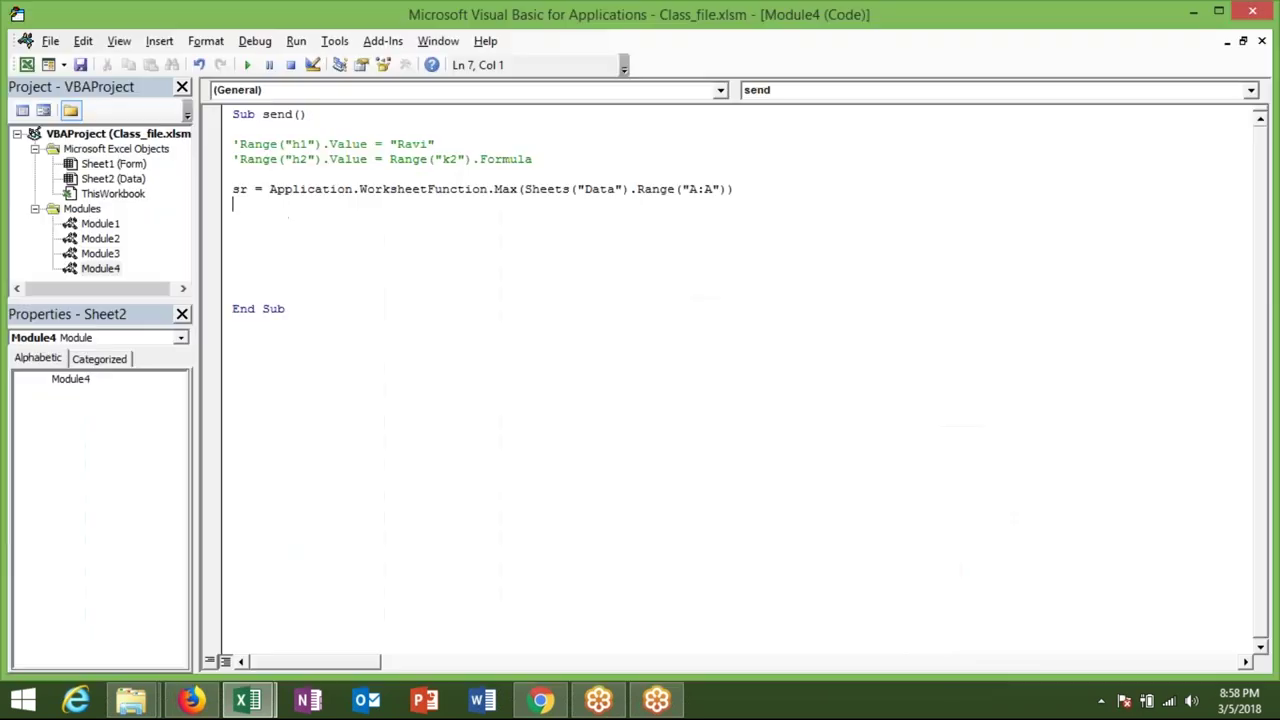
{"action": "left_click", "coordinate": [241, 180]}
{"action": "left_click_drag", "start_coordinate": [233, 189], "coordinate": [247, 189]}
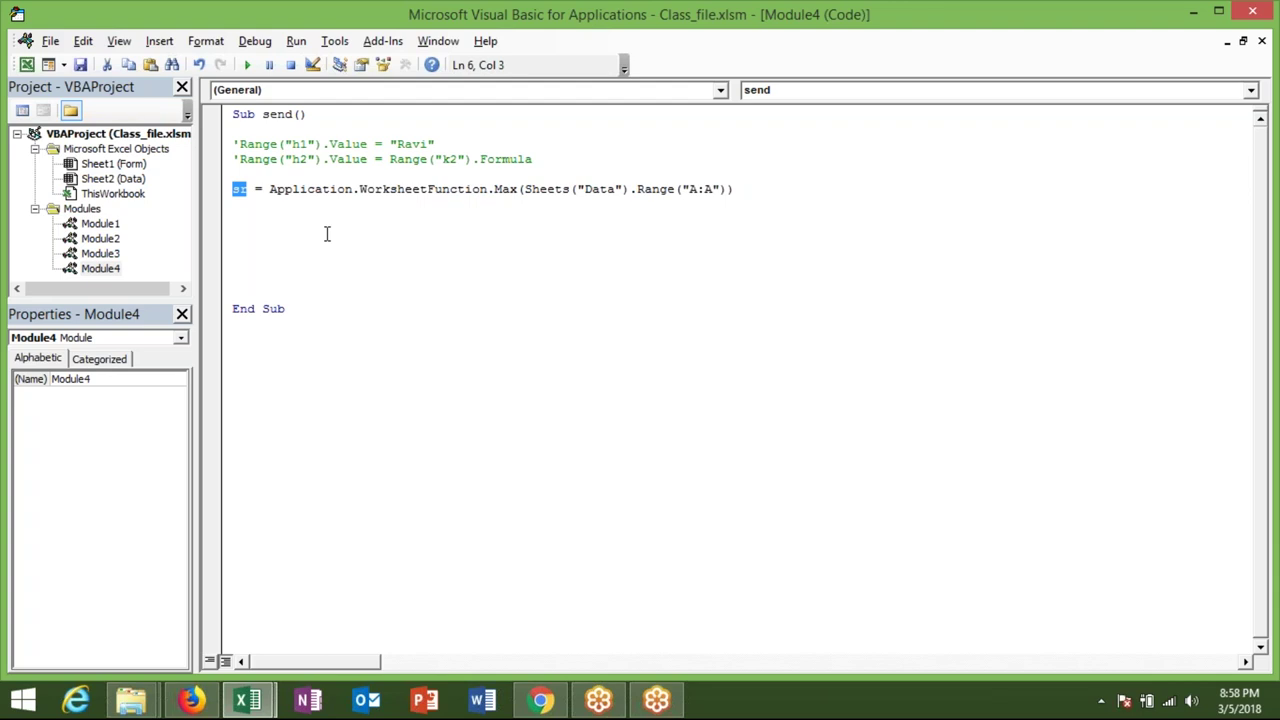
{"action": "key", "text": "Down"}
{"action": "key", "text": "Return"}
{"action": "key", "text": "Up"}
{"action": "key", "text": "Up"}
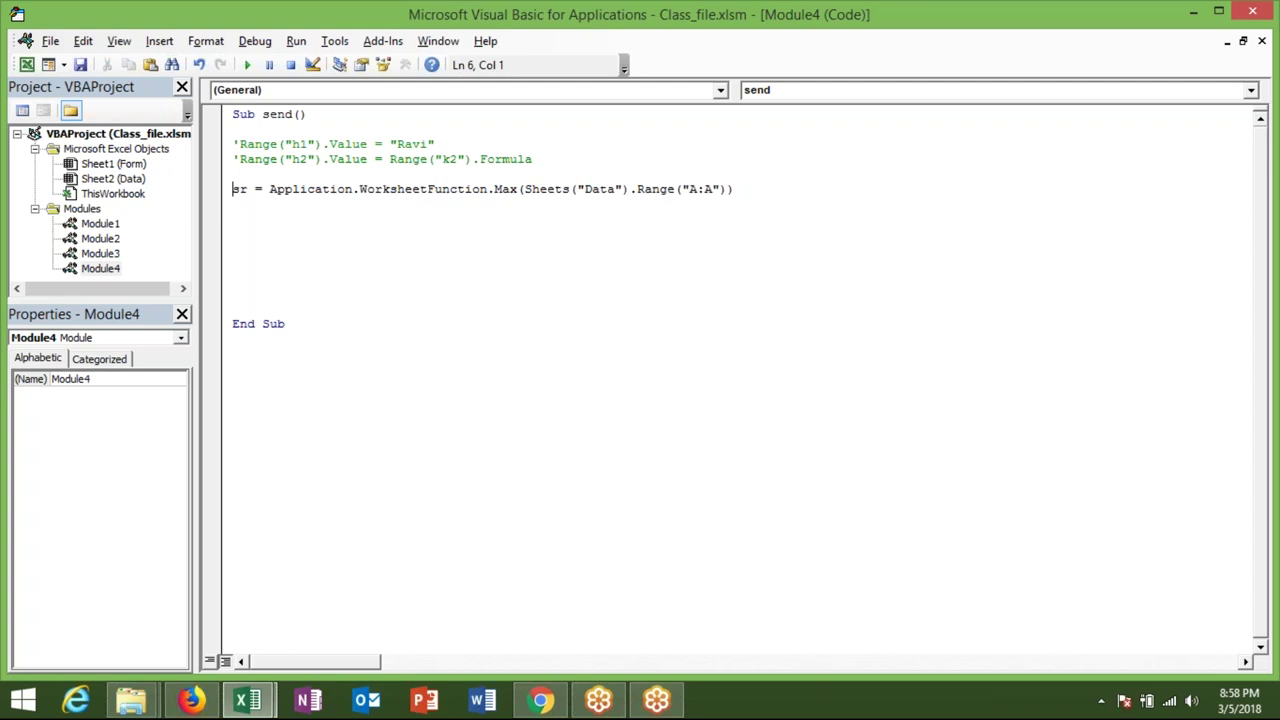
{"action": "key", "text": "shift+Down"}
{"action": "key", "text": "Right"}
{"action": "key", "text": "Return"}
Write sheets("Data").range("a65000").end(xlup), replacing the earlier range("a2").value attempt
{"action": "type", "text": "appli"}
{"action": "key", "text": "BackSpace"}
{"action": "key", "text": "BackSpace"}
{"action": "key", "text": "BackSpace"}
{"action": "key", "text": "BackSpace"}
{"action": "key", "text": "BackSpace"}
{"action": "type", "text": "sheets"}
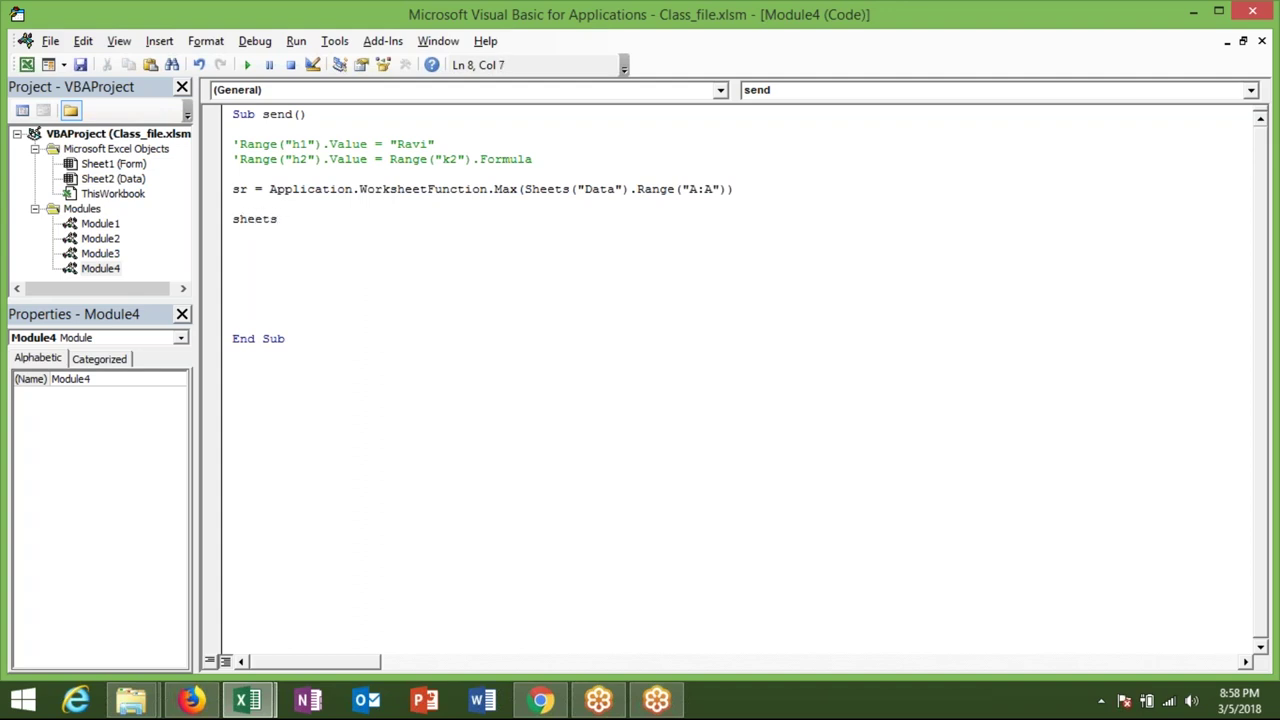
{"action": "type", "text": "(\"Data\").ra"}
{"action": "type", "text": "nge(\""}
{"action": "key", "text": "alt+F11"}
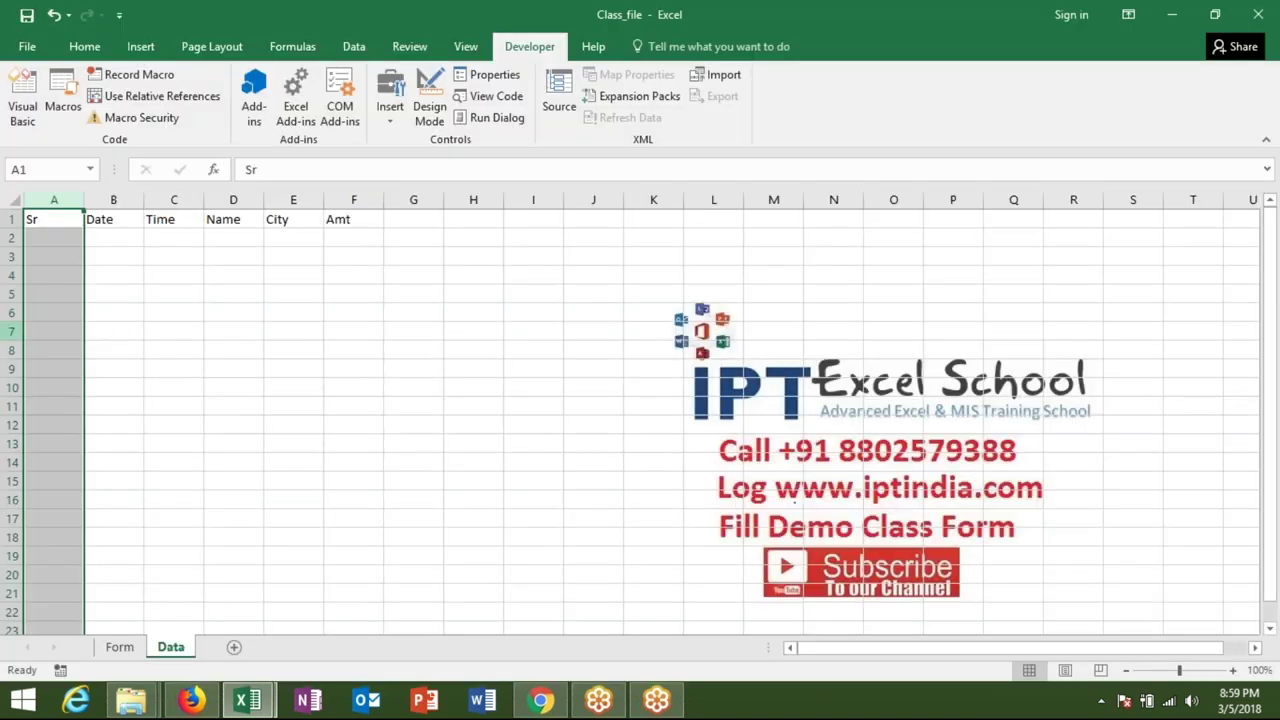
{"action": "left_click", "coordinate": [50, 238]}
{"action": "key", "text": "alt+F11"}
{"action": "type", "text": "a2\").value"}
{"action": "key", "text": "BackSpace"}
{"action": "key", "text": "BackSpace"}
{"action": "key", "text": "BackSpace"}
{"action": "key", "text": "BackSpace"}
{"action": "key", "text": "BackSpace"}
{"action": "key", "text": "BackSpace"}
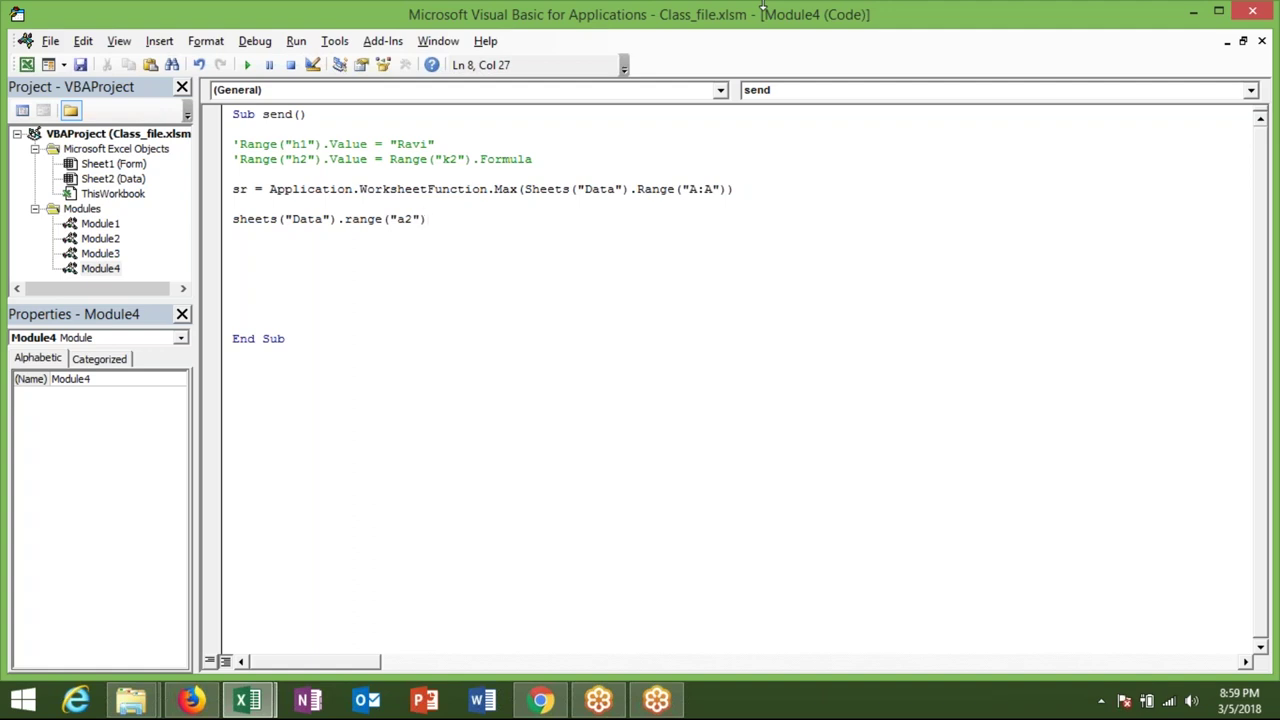
{"action": "key", "text": "BackSpace"}
{"action": "key", "text": "BackSpace"}
{"action": "key", "text": "BackSpace"}
{"action": "key", "text": "BackSpace"}
{"action": "type", "text": "a65000\").end(xlup)"}
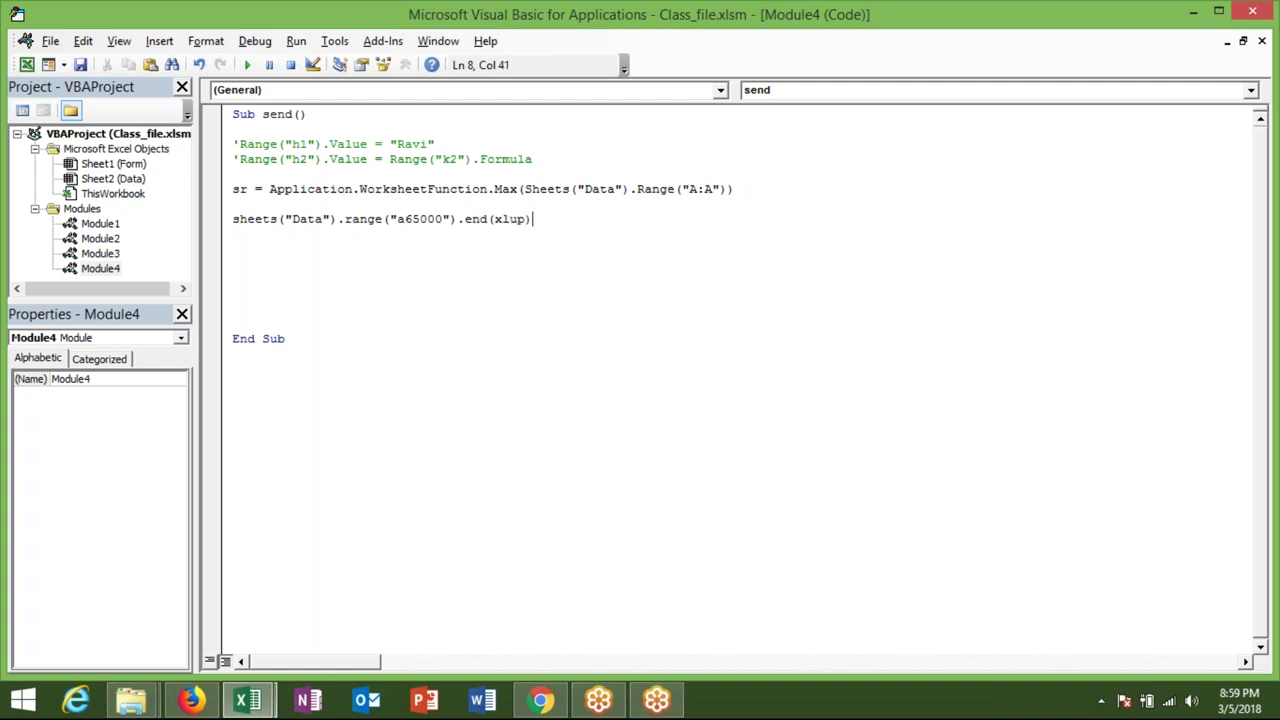
Jump to A65000 via the Name Box, then put test serial 52 in cell A2
{"action": "key", "text": "alt+F11"}
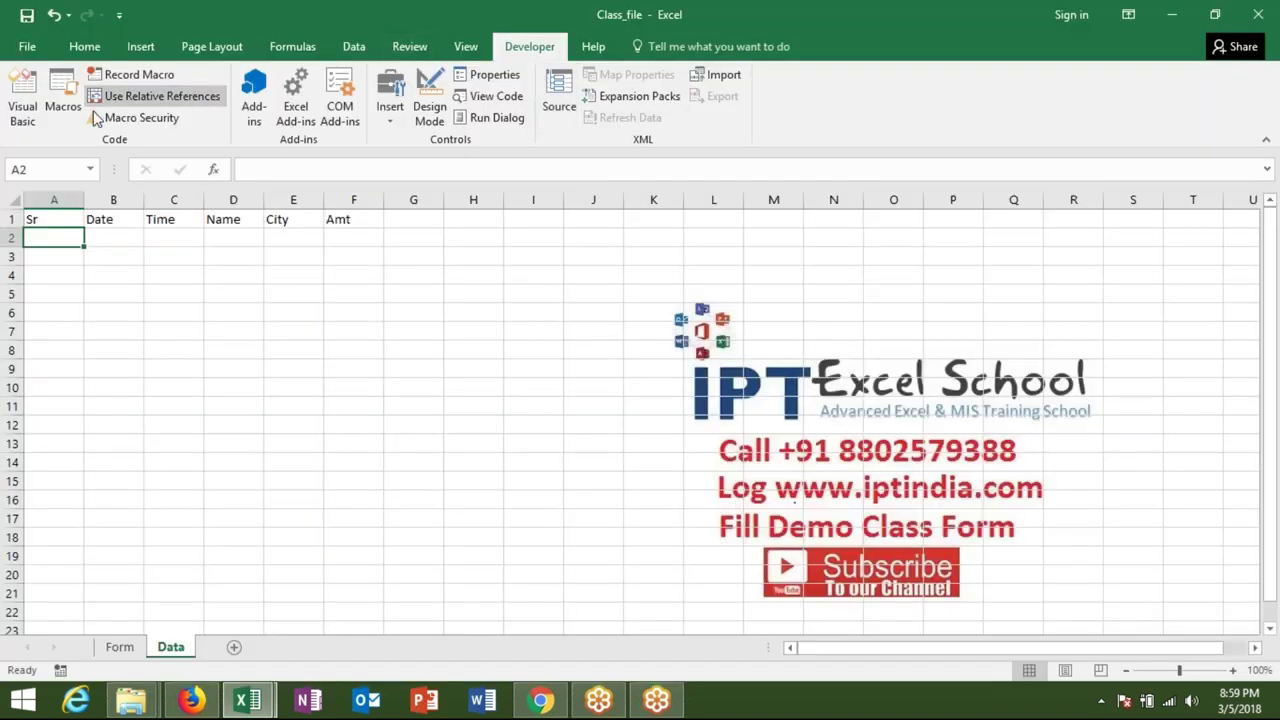
{"action": "left_click", "coordinate": [14, 199]}
{"action": "left_click", "coordinate": [35, 175]}
{"action": "type", "text": "a65000"}
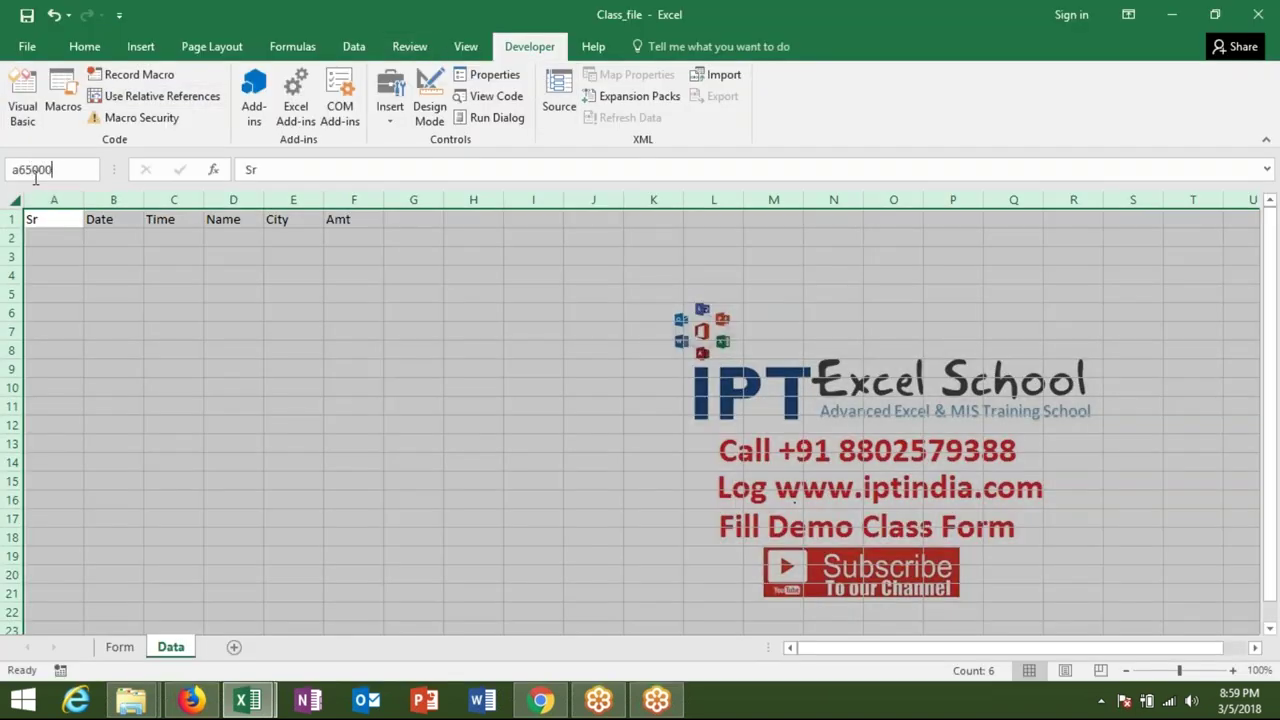
{"action": "key", "text": "Return"}
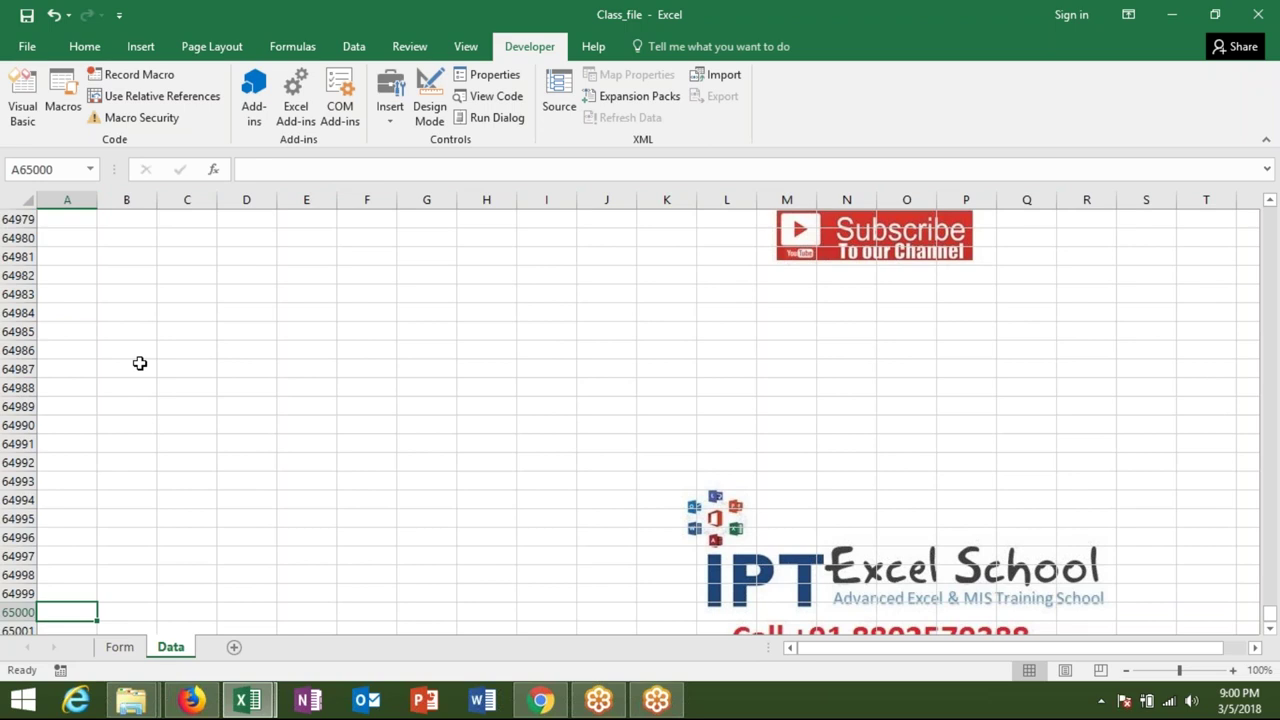
{"action": "key", "text": "ctrl+Home"}
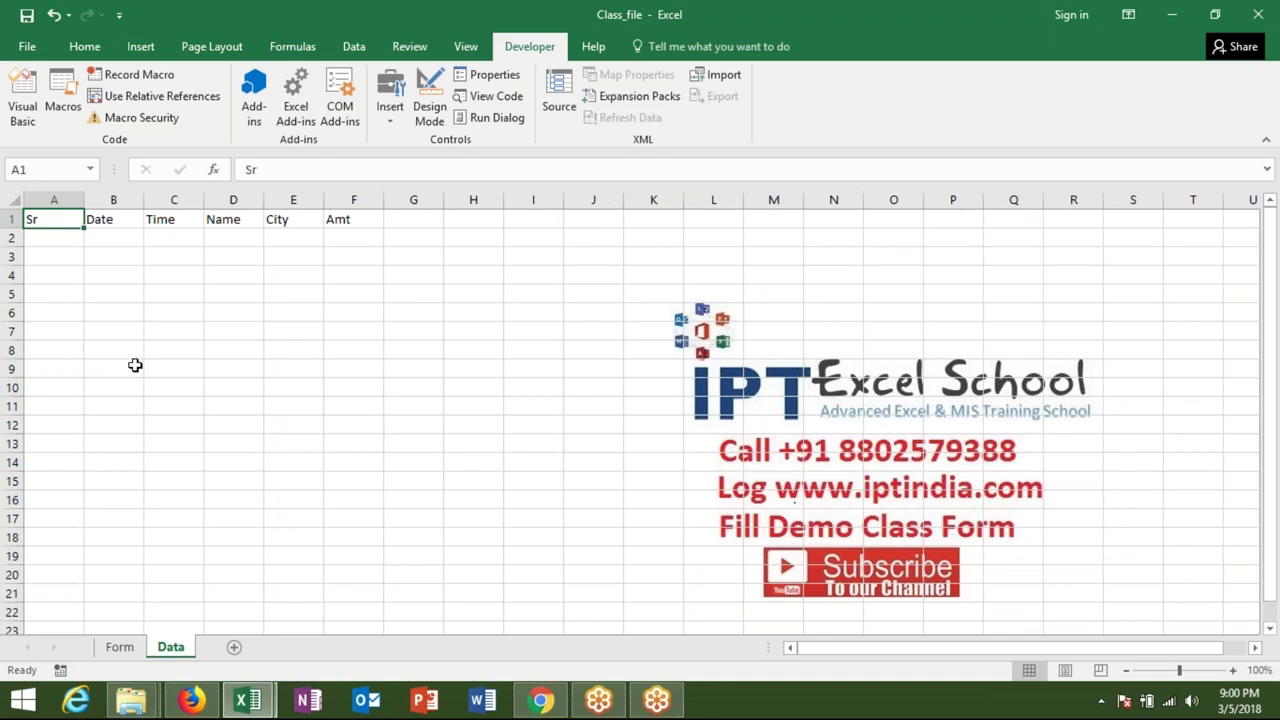
{"action": "left_click", "coordinate": [35, 241]}
{"action": "type", "text": "52"}
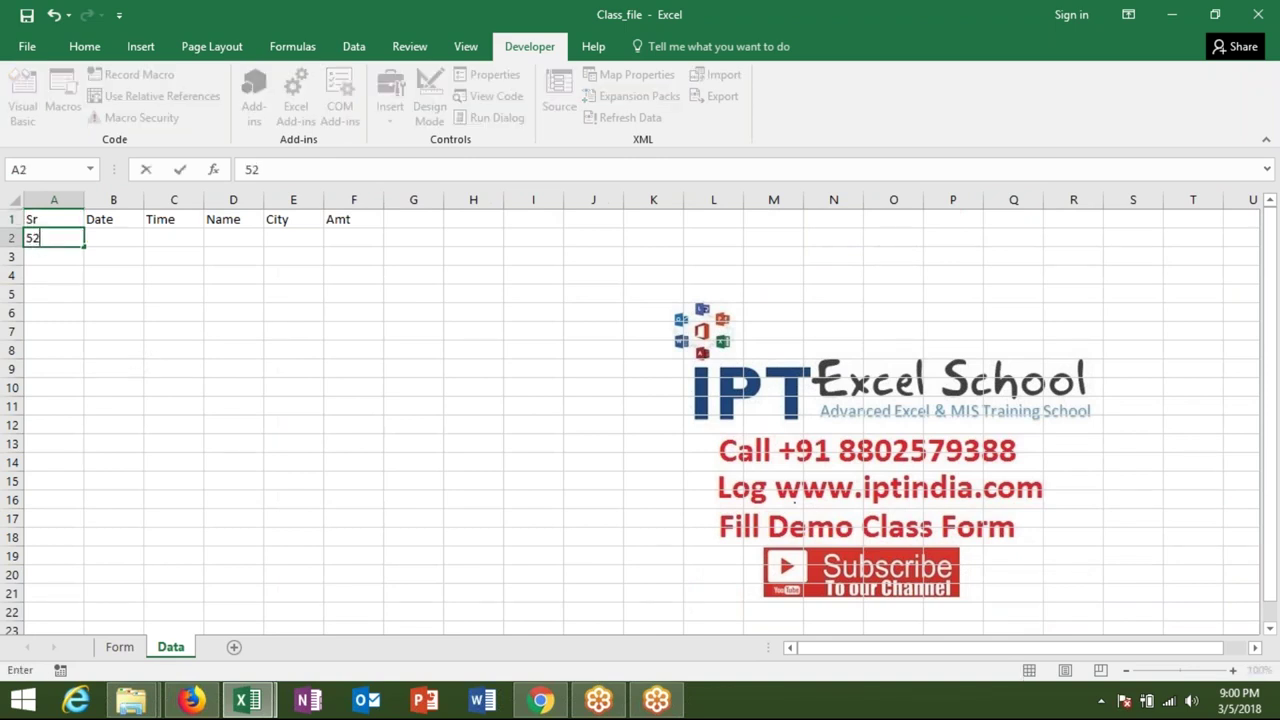
{"action": "left_click", "coordinate": [58, 446]}
{"action": "key", "text": "ctrl+Up"}
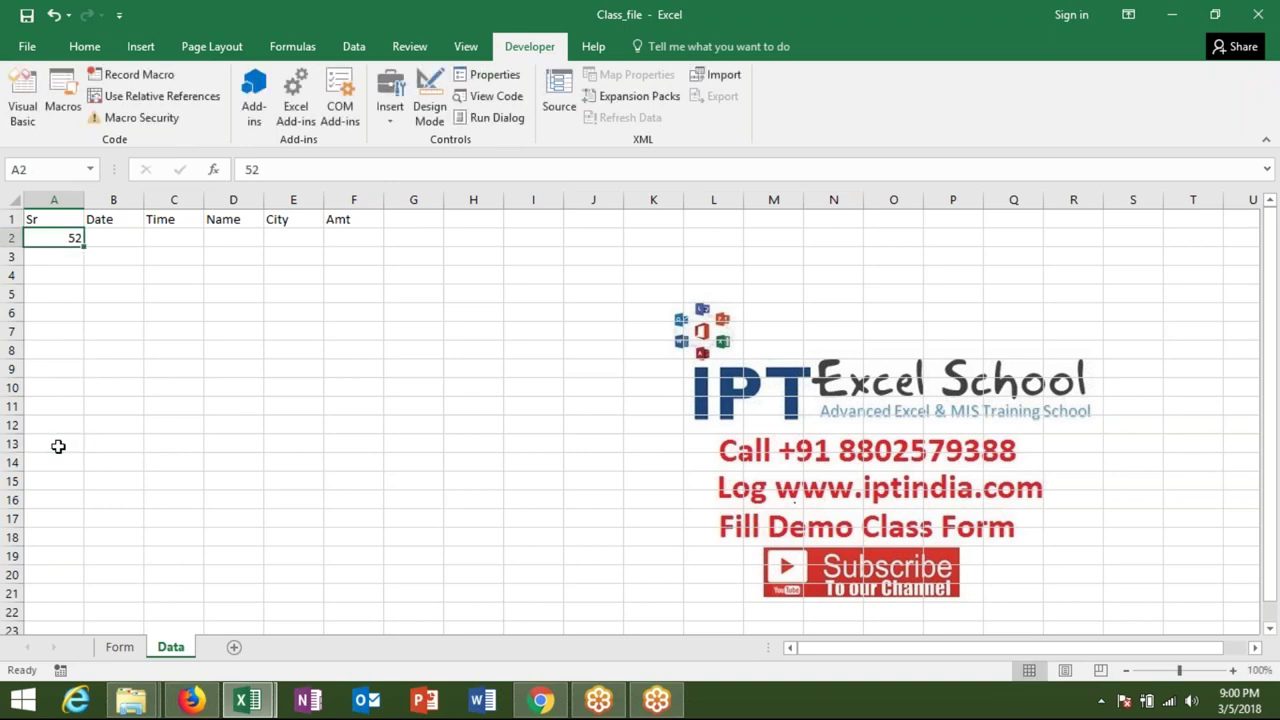
{"action": "key", "text": "alt+F11"}
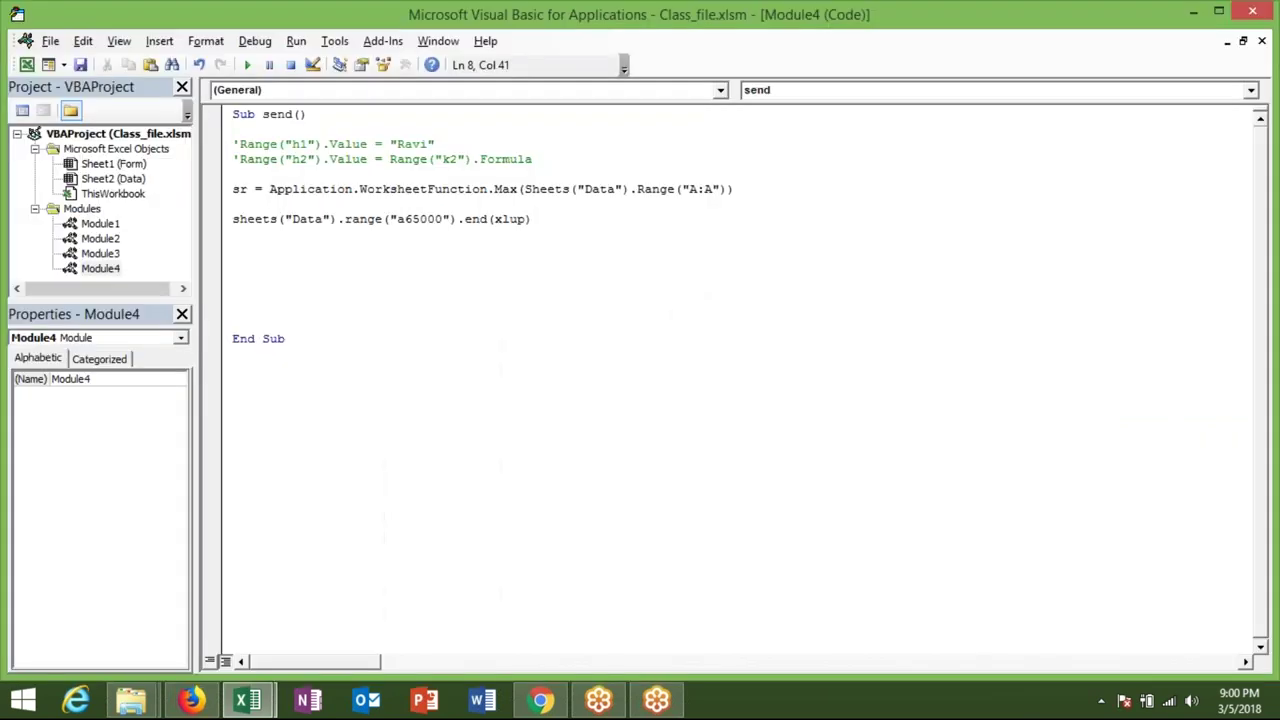
Append .offset(1,0).value= to the sheets line, checking that A3 is the next empty row
{"action": "type", "text": ".of"}
{"action": "type", "text": "fset"}
{"action": "type", "text": "(1,0)"}
{"action": "key", "text": "alt+F11"}
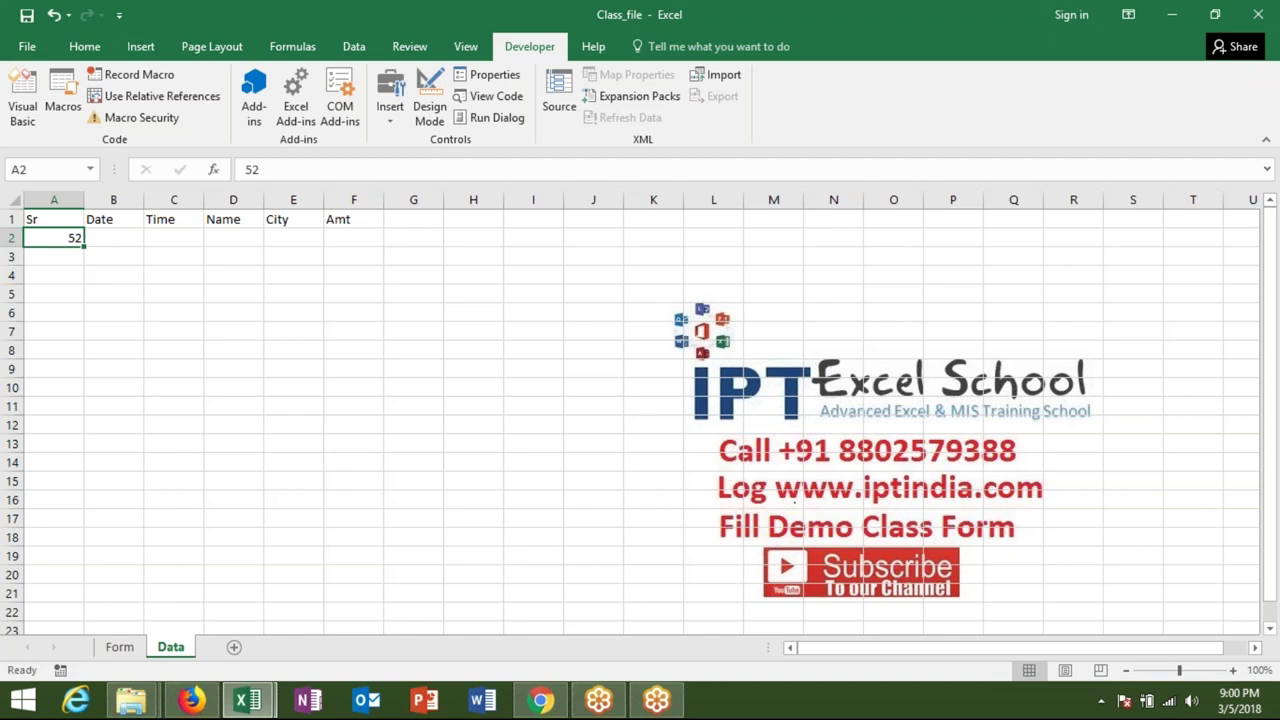
{"action": "key", "text": "Return"}
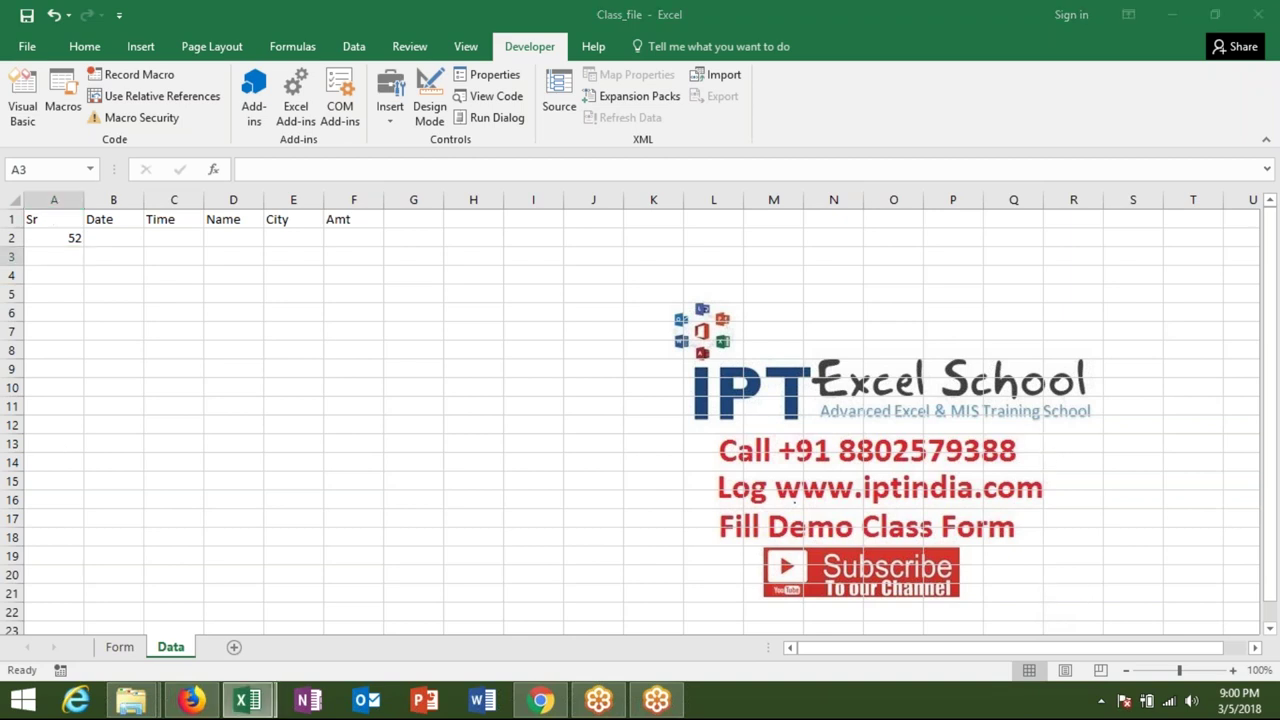
{"action": "key", "text": "alt+F11"}
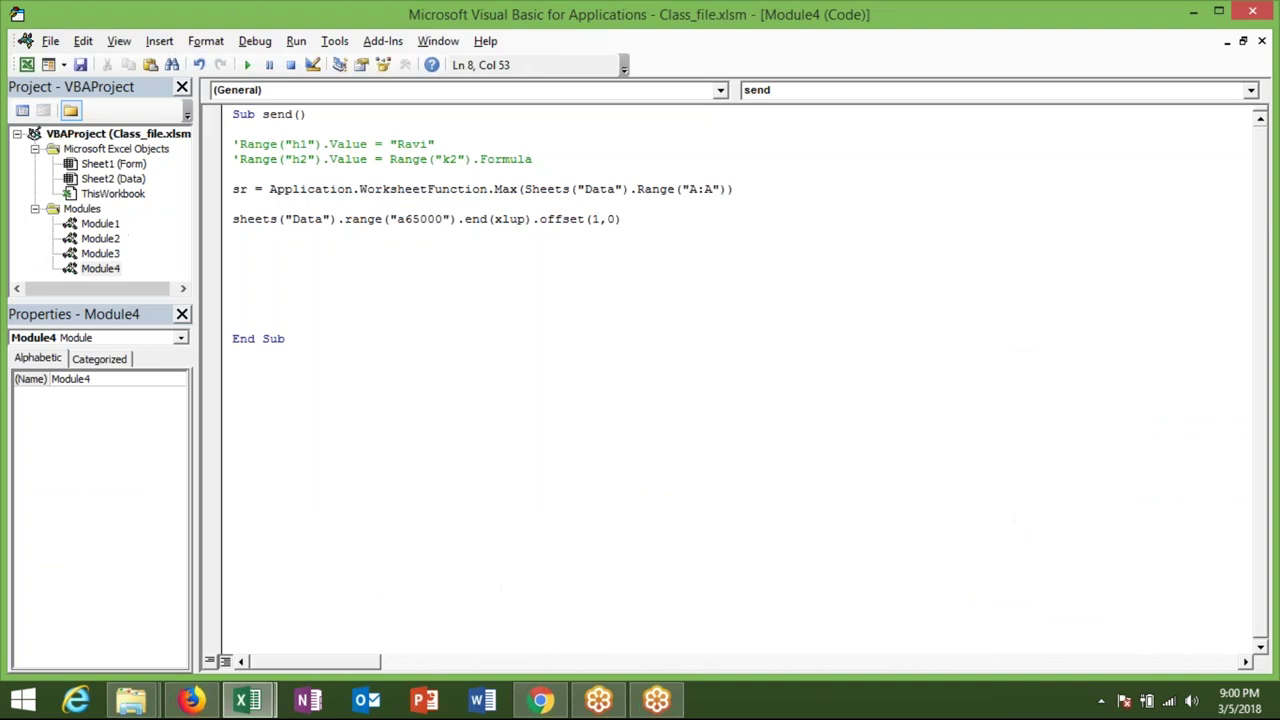
{"action": "type", "text": ".value"}
{"action": "type", "text": "="}
Complete the line with sheets("Form").range("B2").value, the Form's Name cell
{"action": "key", "text": "alt+F11"}
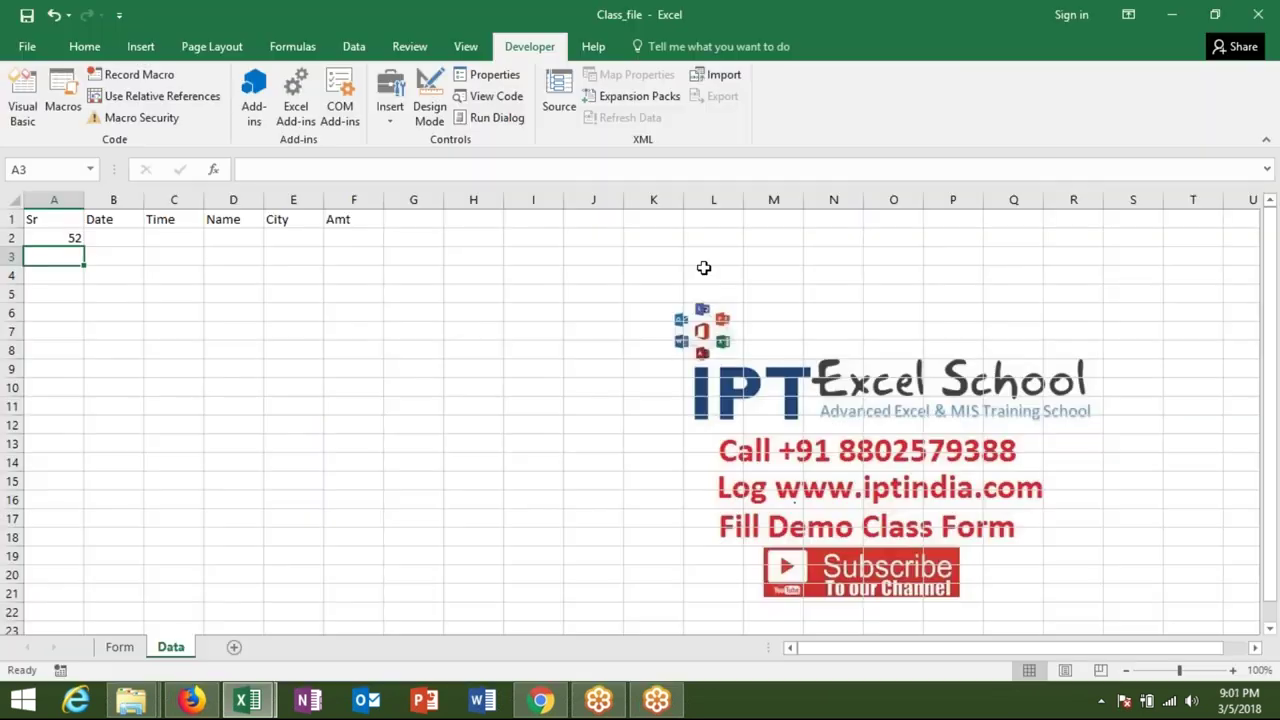
{"action": "left_click", "coordinate": [122, 652]}
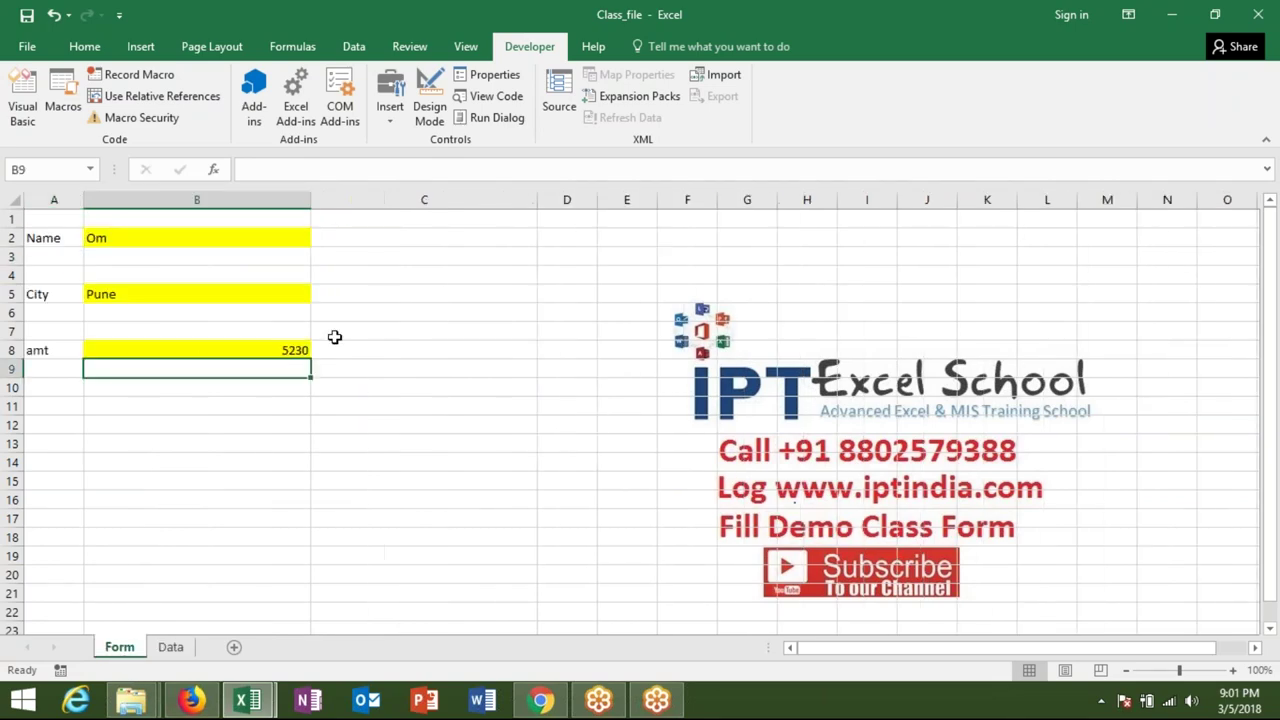
{"action": "left_click", "coordinate": [283, 221]}
{"action": "left_click", "coordinate": [282, 236]}
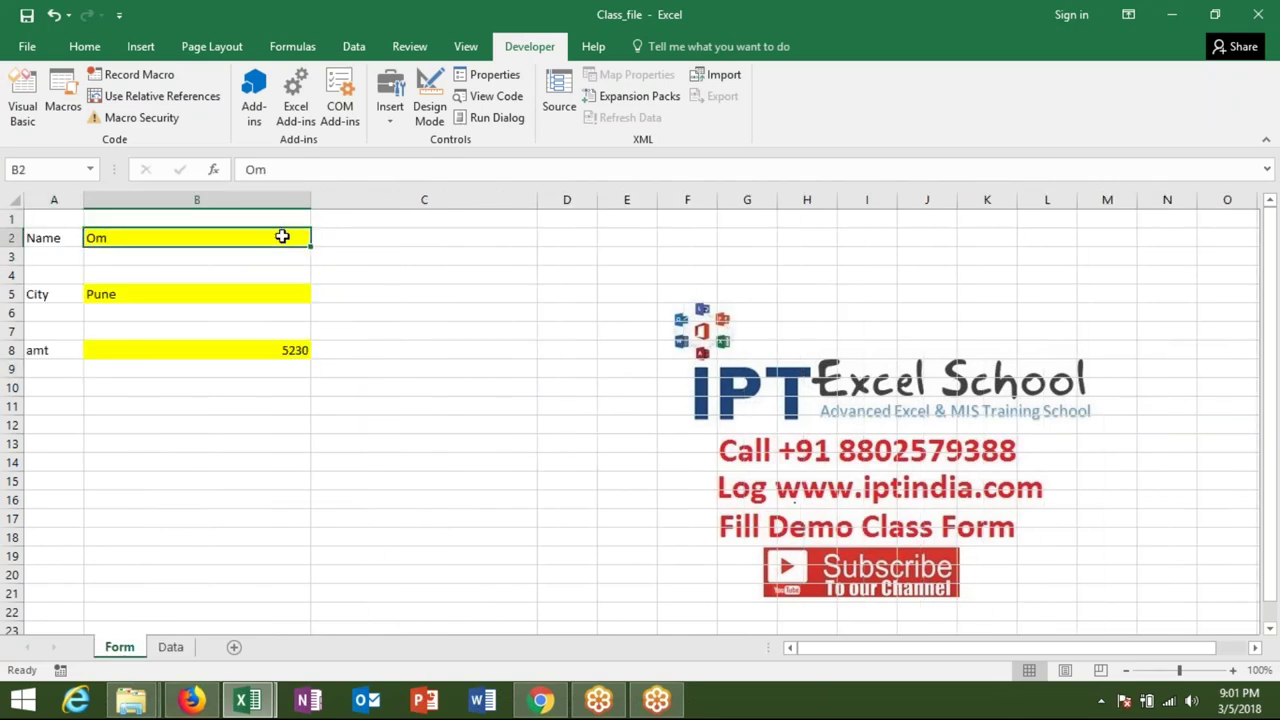
{"action": "key", "text": "alt+F11"}
{"action": "type", "text": "sheets(\"Data\").range(\"a65000\").end(xlup).offset(1,0).value=sheets(\"Form\")"}
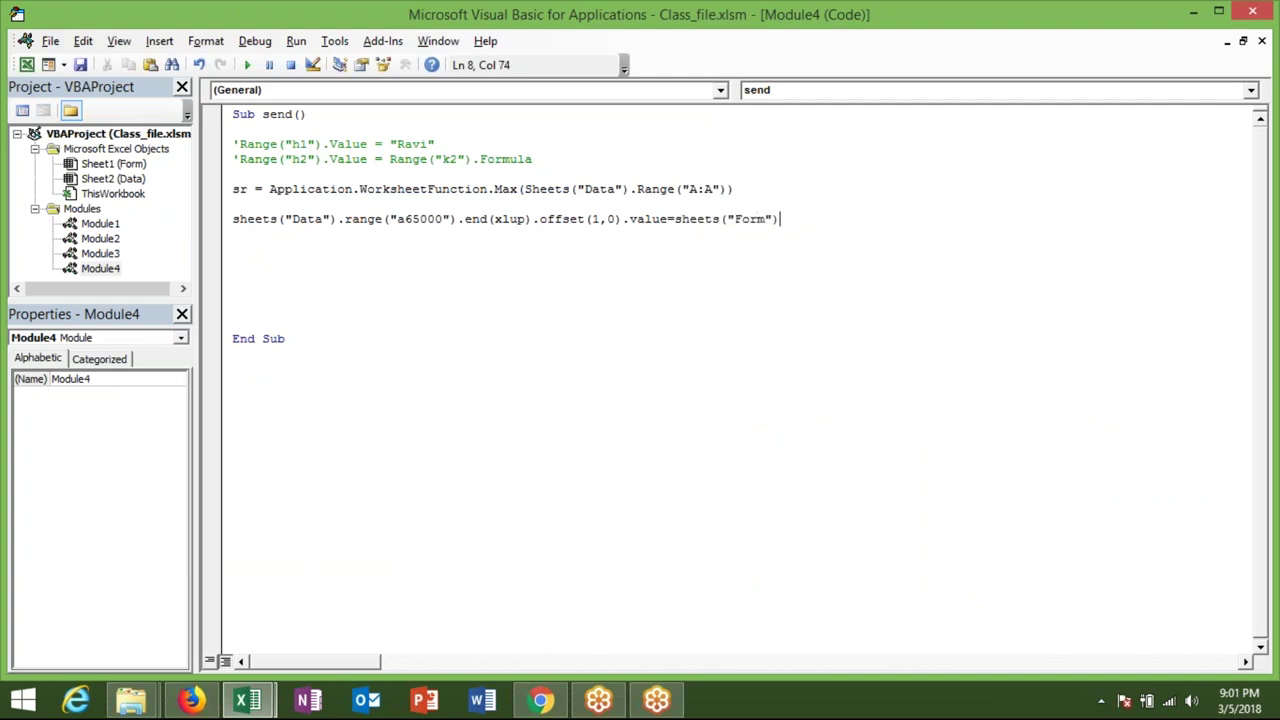
{"action": "type", "text": ".range(\"B2\").value"}
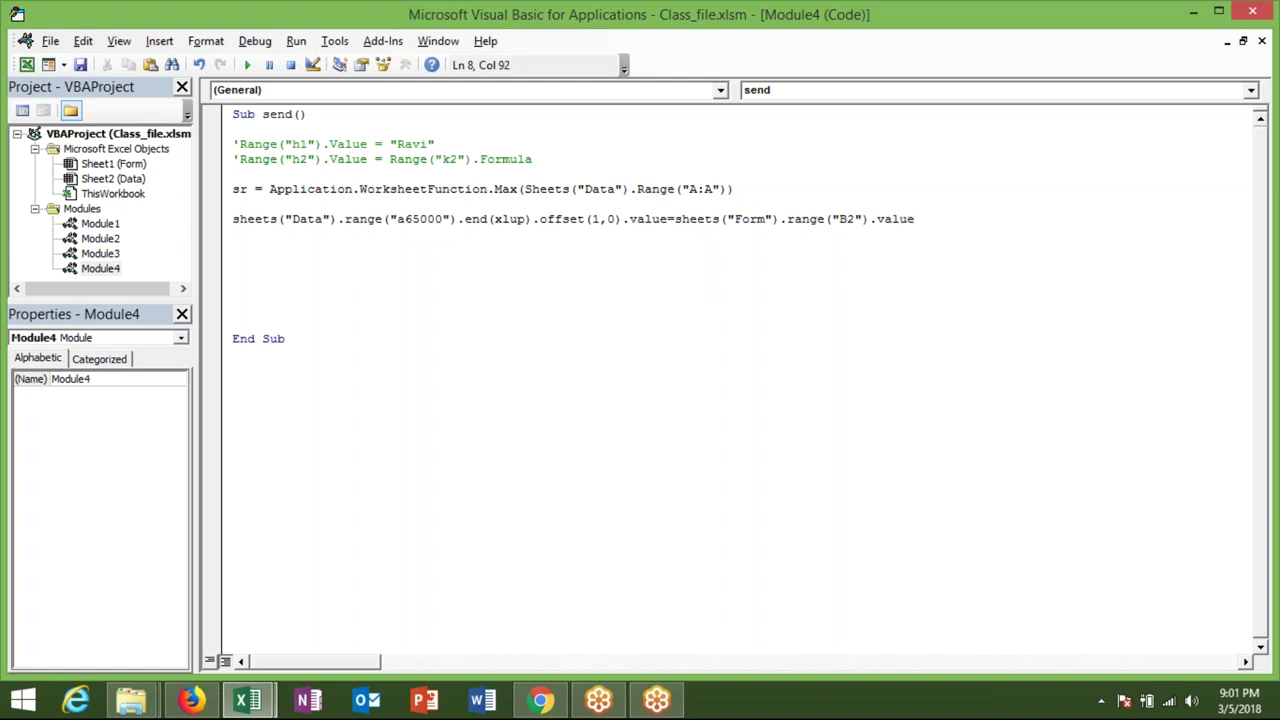
{"action": "left_click", "coordinate": [350, 280]}
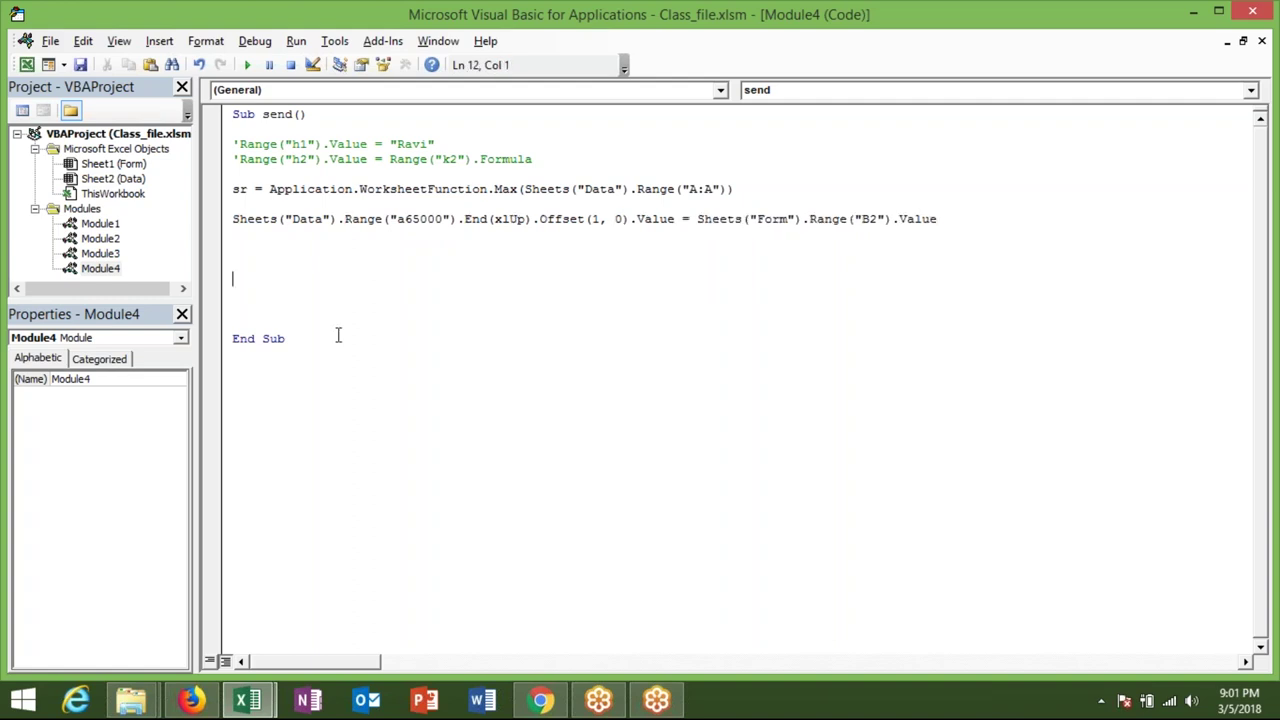
Duplicate the data-copy line and set the copy's offsets to (0, 1)
{"action": "key", "text": "Up"}
{"action": "key", "text": "Up"}
{"action": "key", "text": "Up"}
{"action": "key", "text": "Up"}
{"action": "key", "text": "shift+Down"}
{"action": "key", "text": "ctrl+x"}
{"action": "key", "text": "ctrl+v"}
{"action": "key", "text": "ctrl+v"}
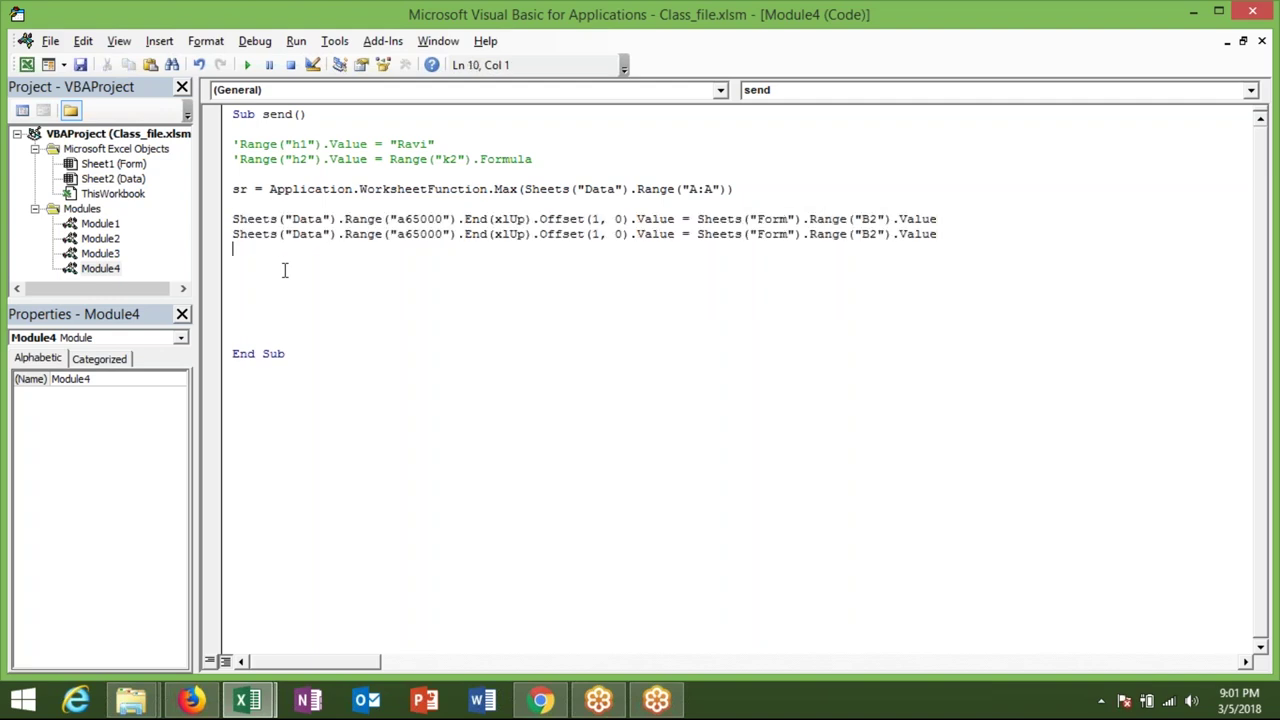
{"action": "double_click", "coordinate": [595, 235]}
{"action": "type", "text": "0"}
{"action": "key", "text": "Right"}
{"action": "key", "text": "Right"}
{"action": "key", "text": "Delete"}
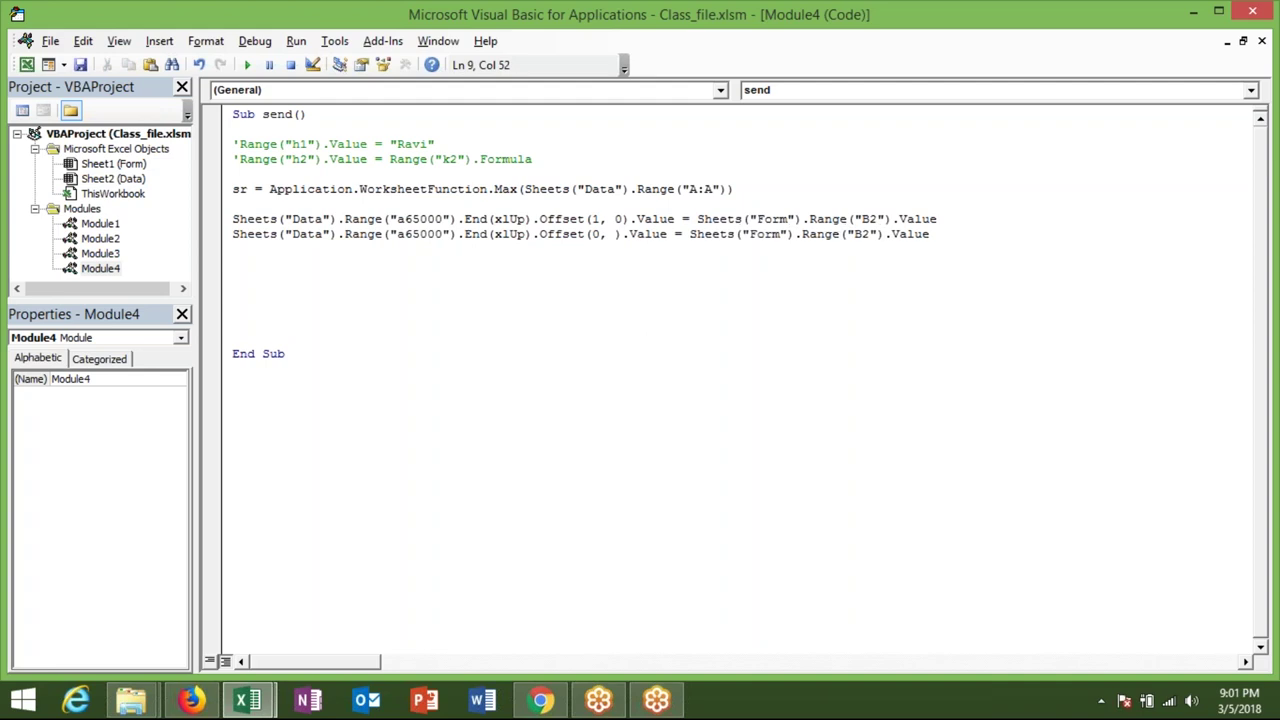
{"action": "type", "text": "1"}
{"action": "left_click", "coordinate": [540, 248]}
Replace the Form B2 value on line 8 with sr + 1
{"action": "key", "text": "alt+F11"}
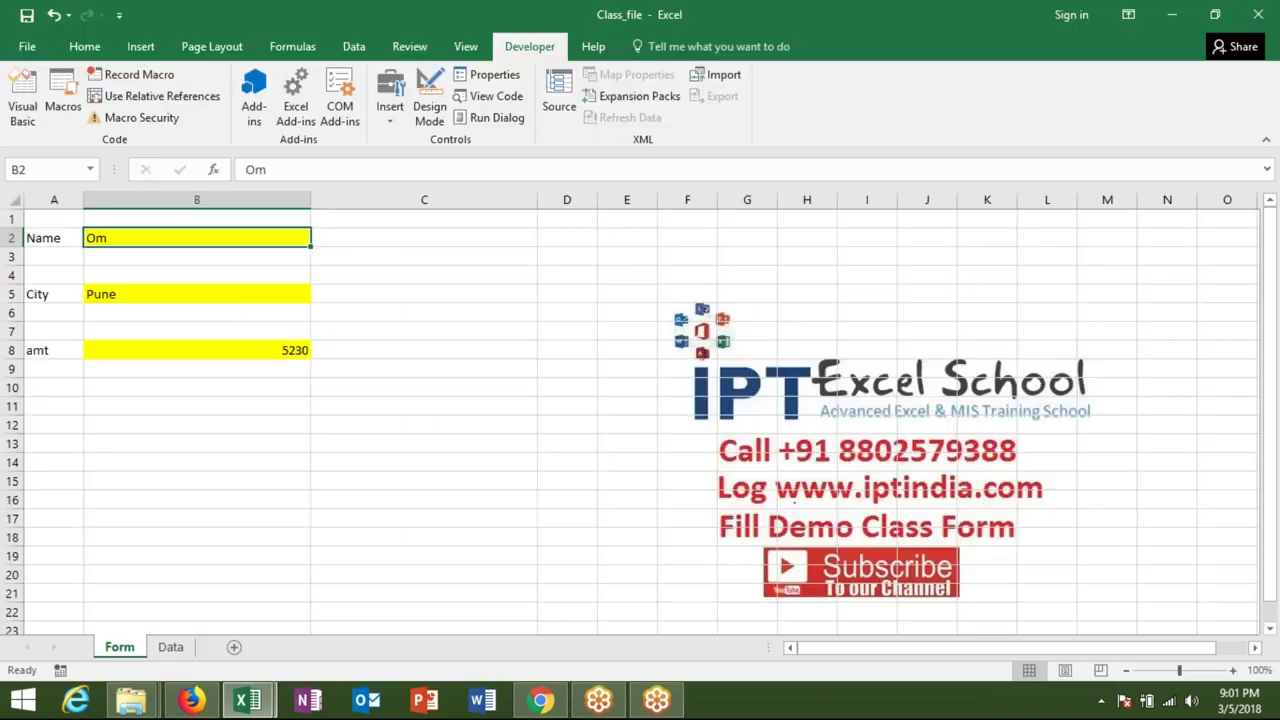
{"action": "key", "text": "alt+F11"}
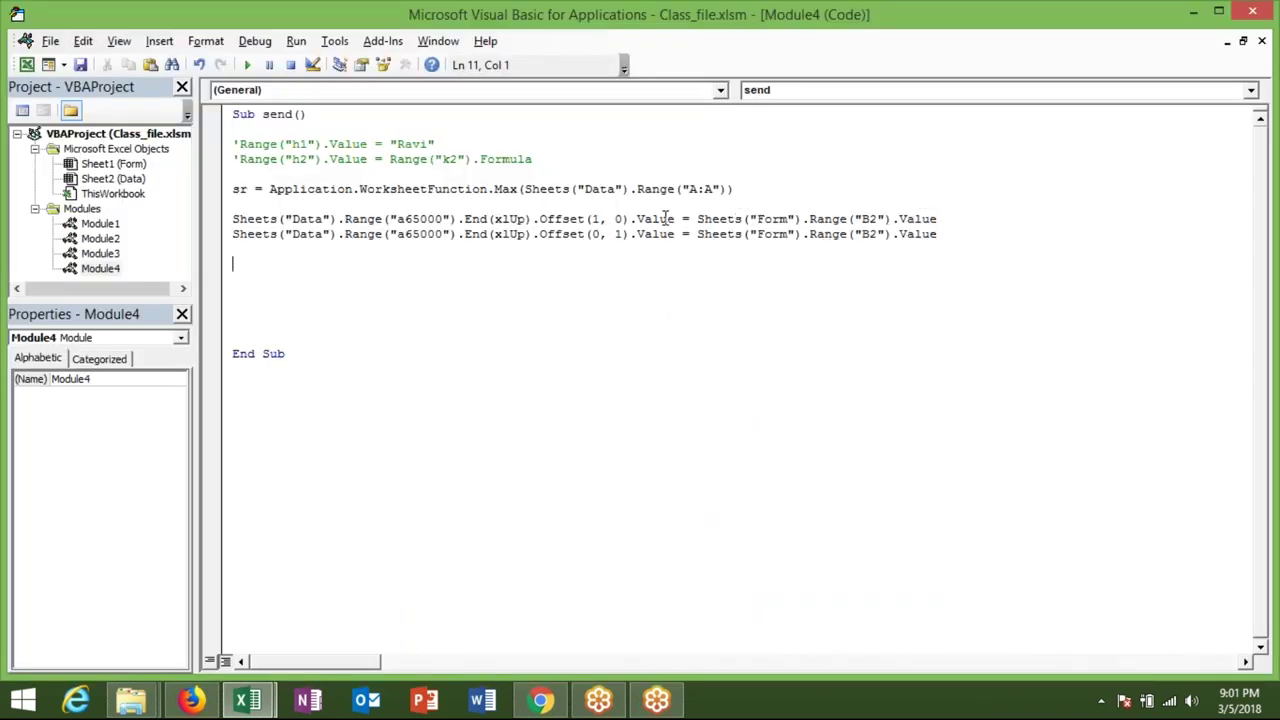
{"action": "left_click_drag", "start_coordinate": [695, 219], "coordinate": [943, 217]}
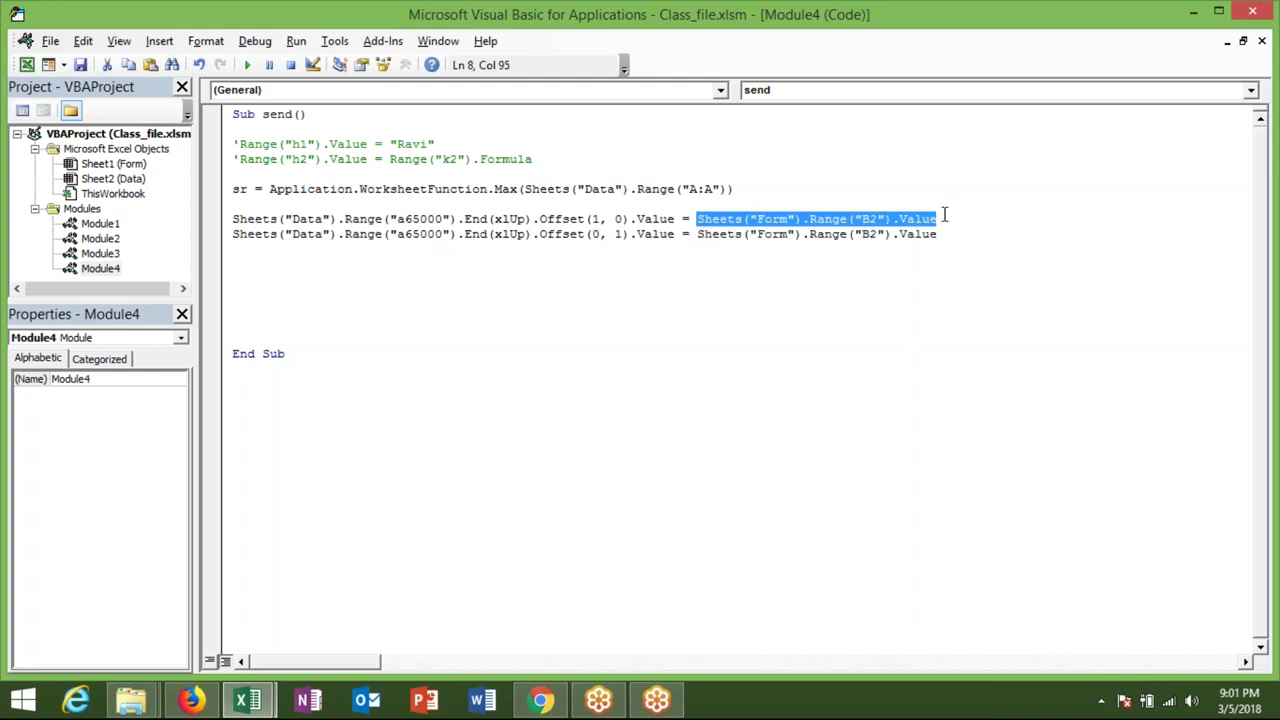
{"action": "key", "text": "Delete"}
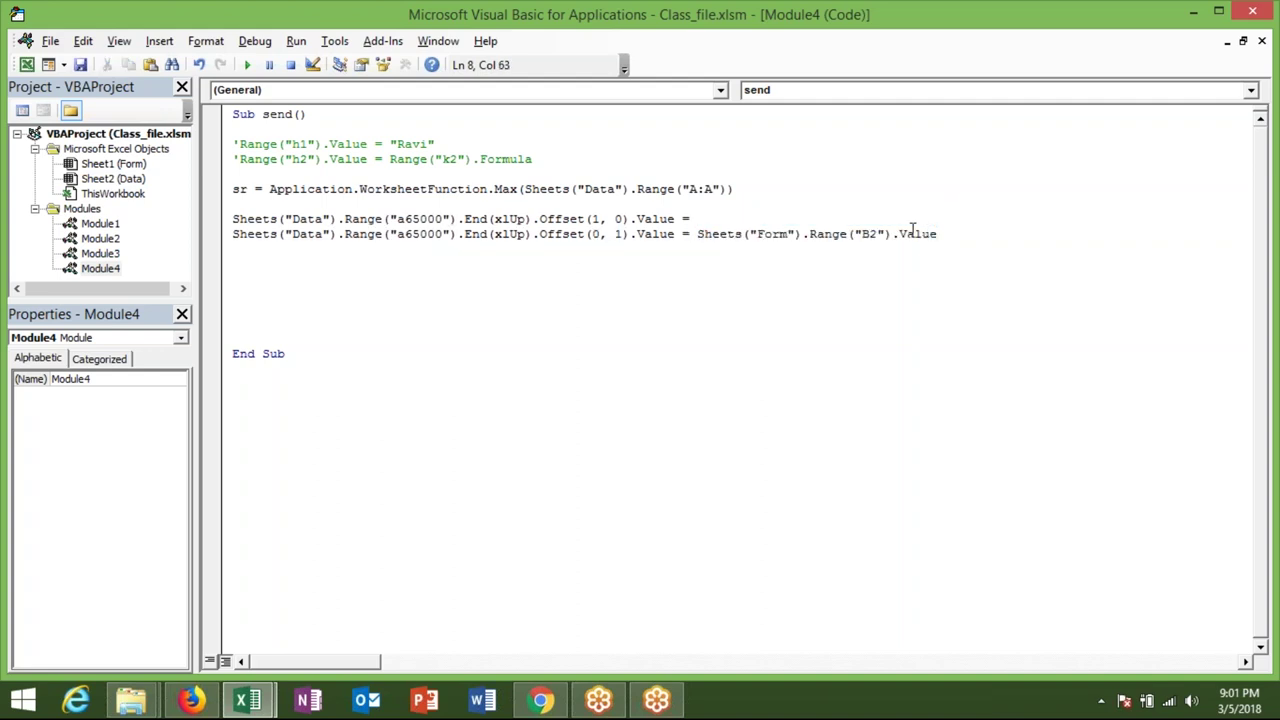
{"action": "type", "text": "sr+1"}
{"action": "left_click", "coordinate": [600, 279]}
{"action": "left_click_drag", "start_coordinate": [233, 234], "coordinate": [311, 283]}
{"action": "key", "text": "ctrl+c"}
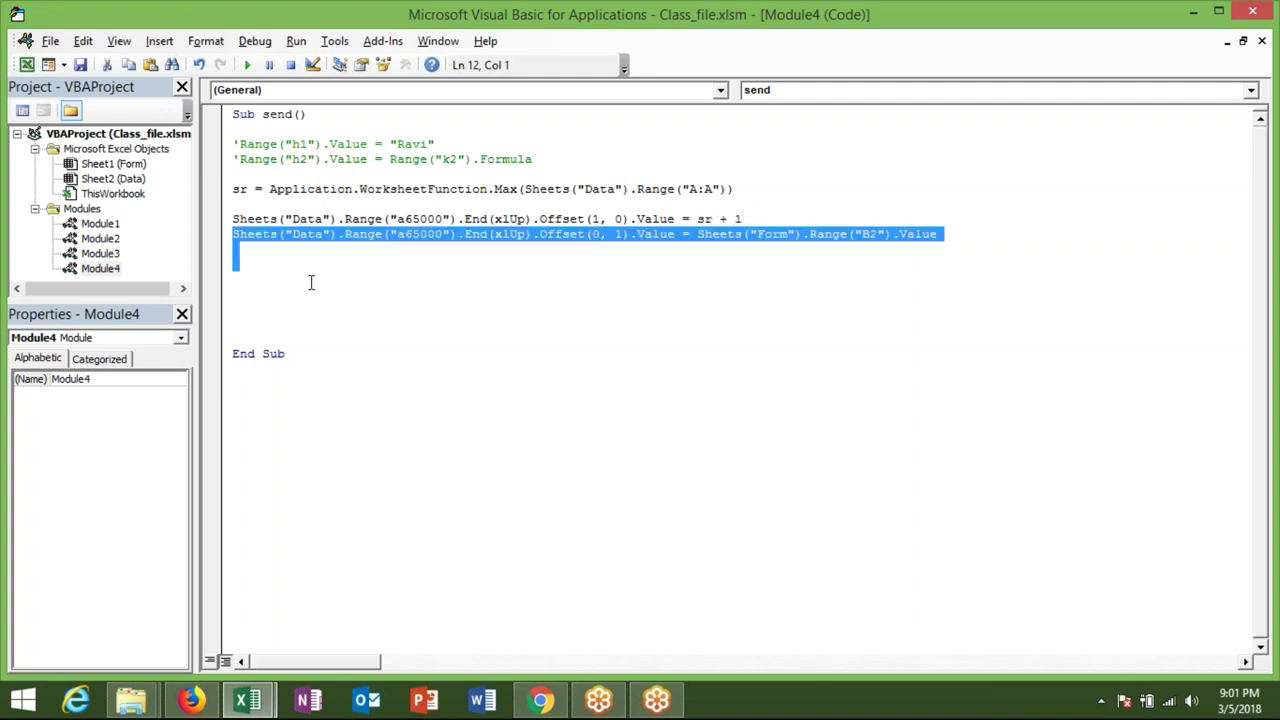
{"action": "left_click", "coordinate": [502, 268]}
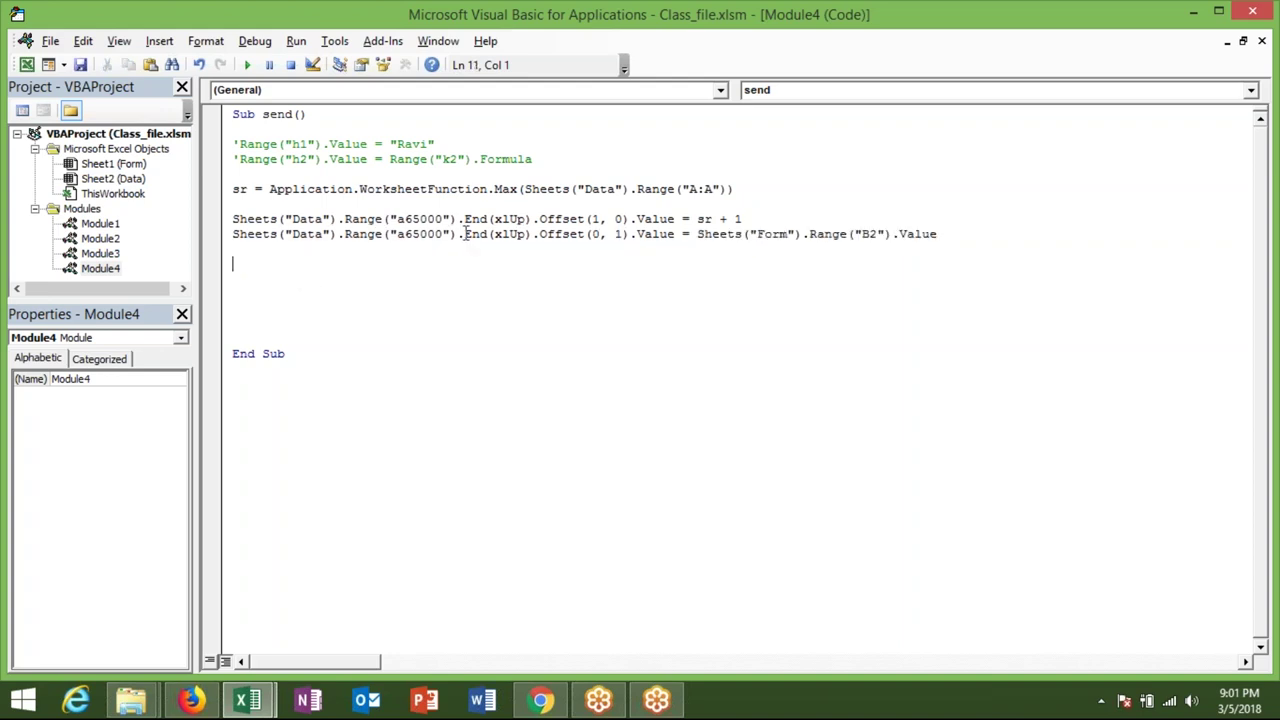
{"action": "left_click", "coordinate": [607, 234]}
Enter serial number 1 in cell A2 of the Data sheet
{"action": "key", "text": "alt+F11"}
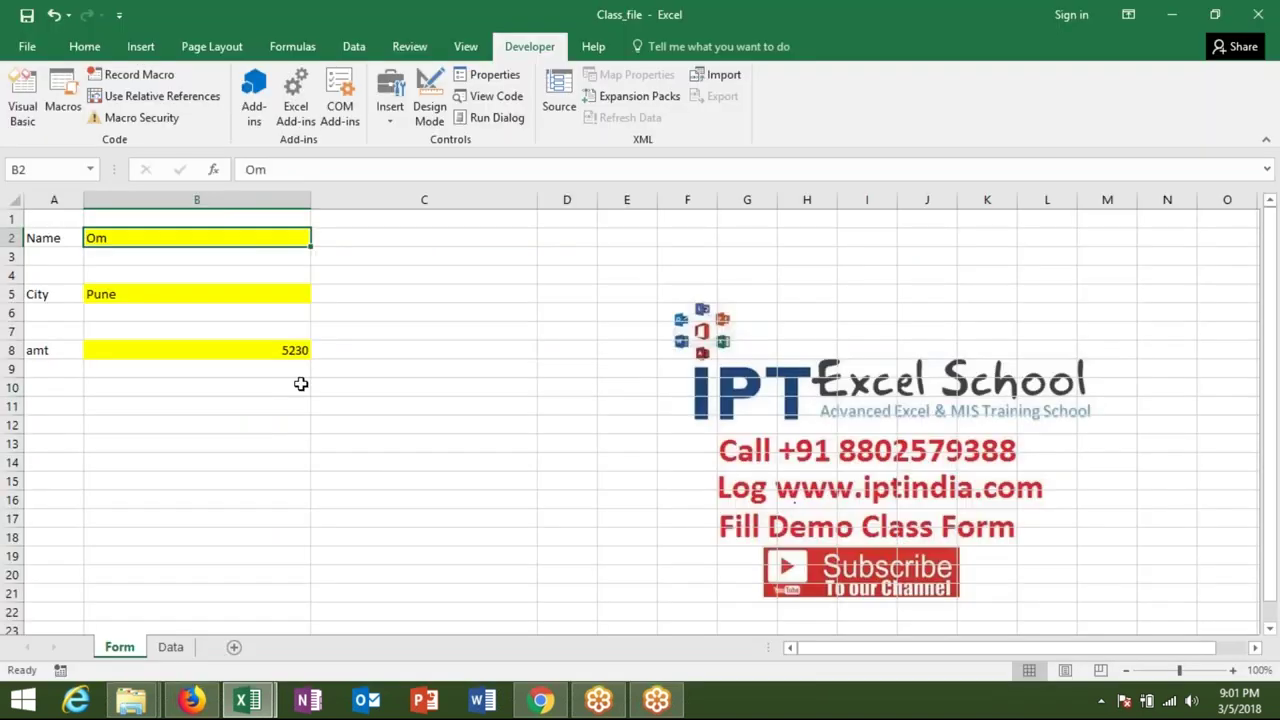
{"action": "left_click", "coordinate": [170, 647]}
{"action": "type", "text": "1"}
{"action": "key", "text": "Return"}
{"action": "left_click", "coordinate": [80, 500]}
{"action": "key", "text": "ctrl+Up"}
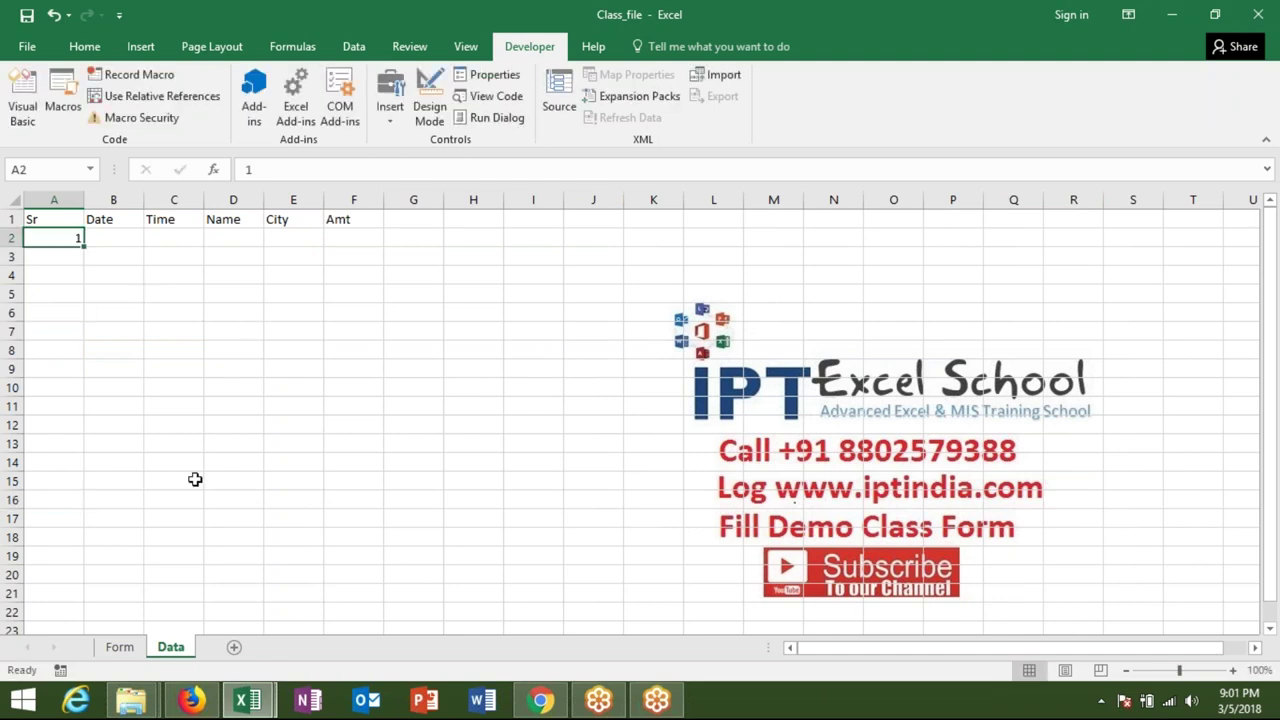
{"action": "key", "text": "Right"}
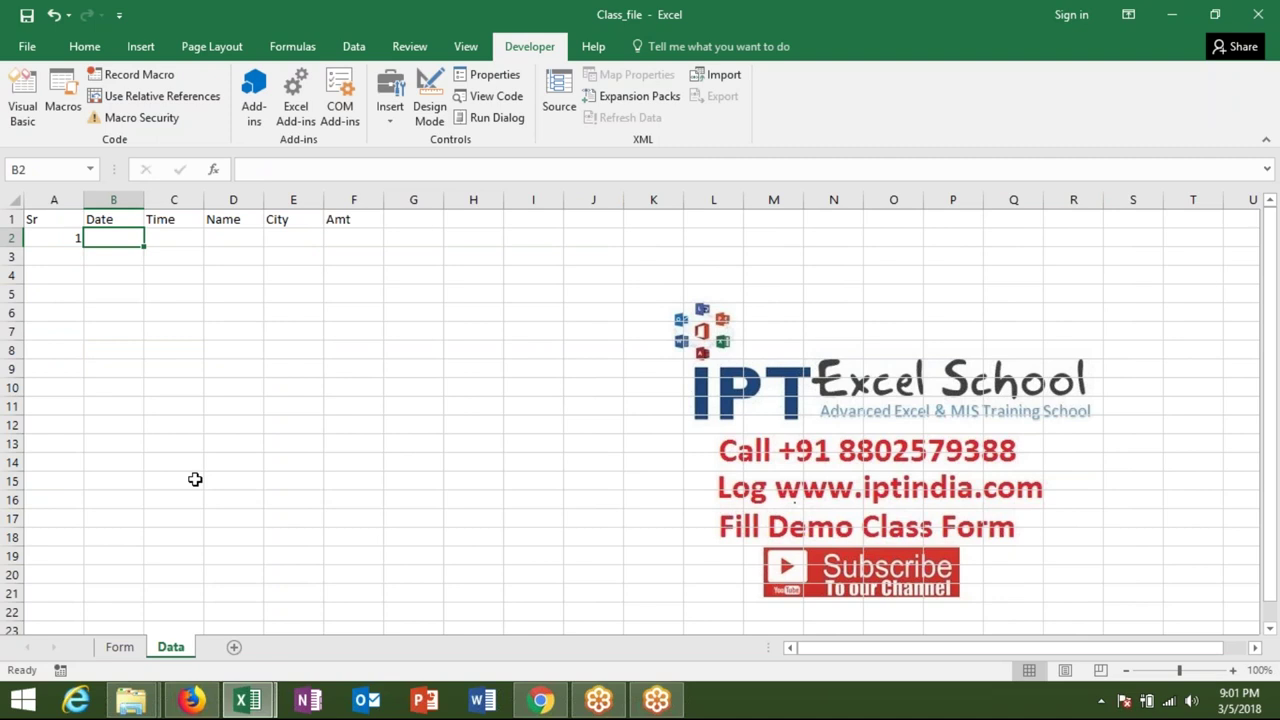
{"action": "key", "text": "alt+F11"}
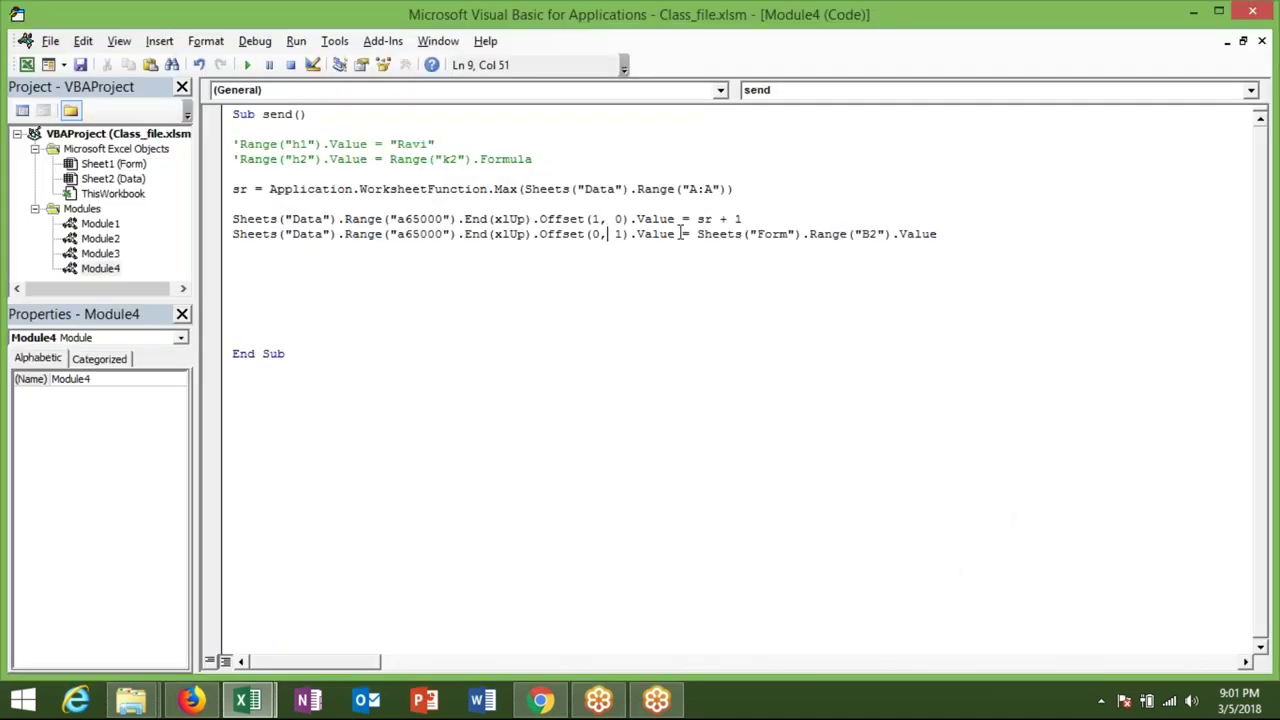
Make line 9 assign Date instead of the Form B2 value
{"action": "left_click_drag", "start_coordinate": [696, 233], "coordinate": [884, 246]}
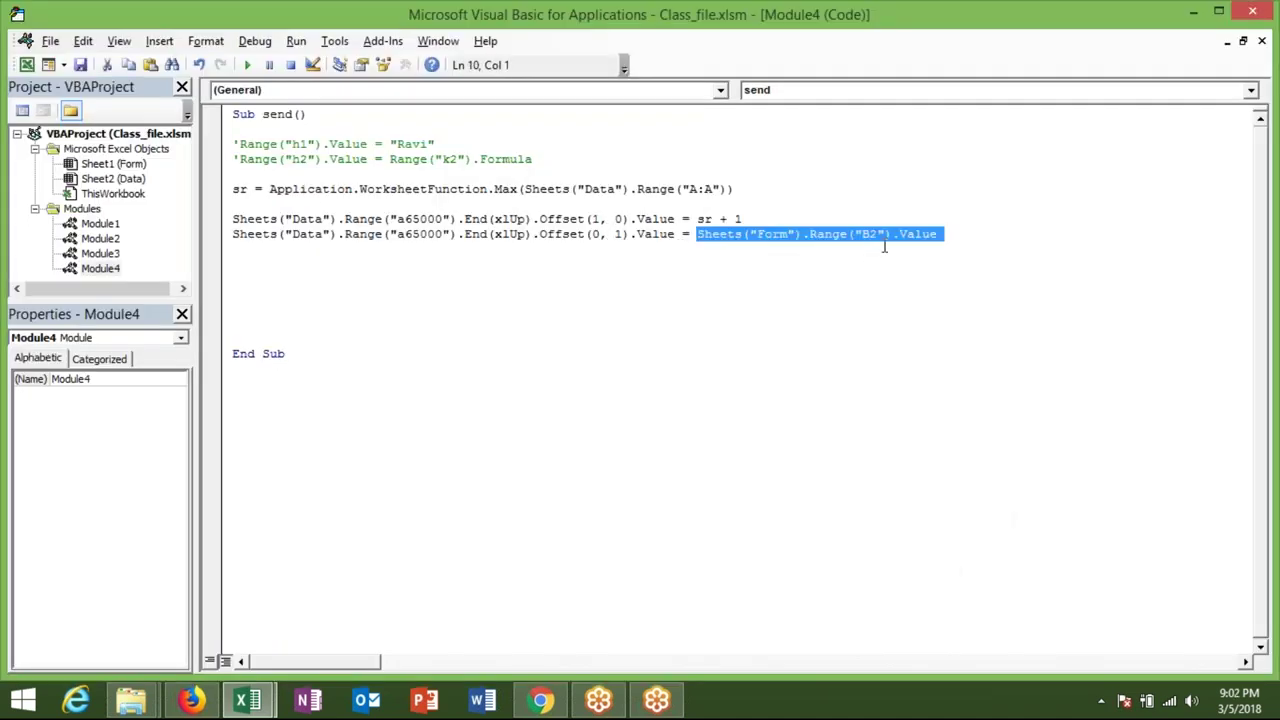
{"action": "key", "text": "Delete"}
{"action": "left_click", "coordinate": [620, 234]}
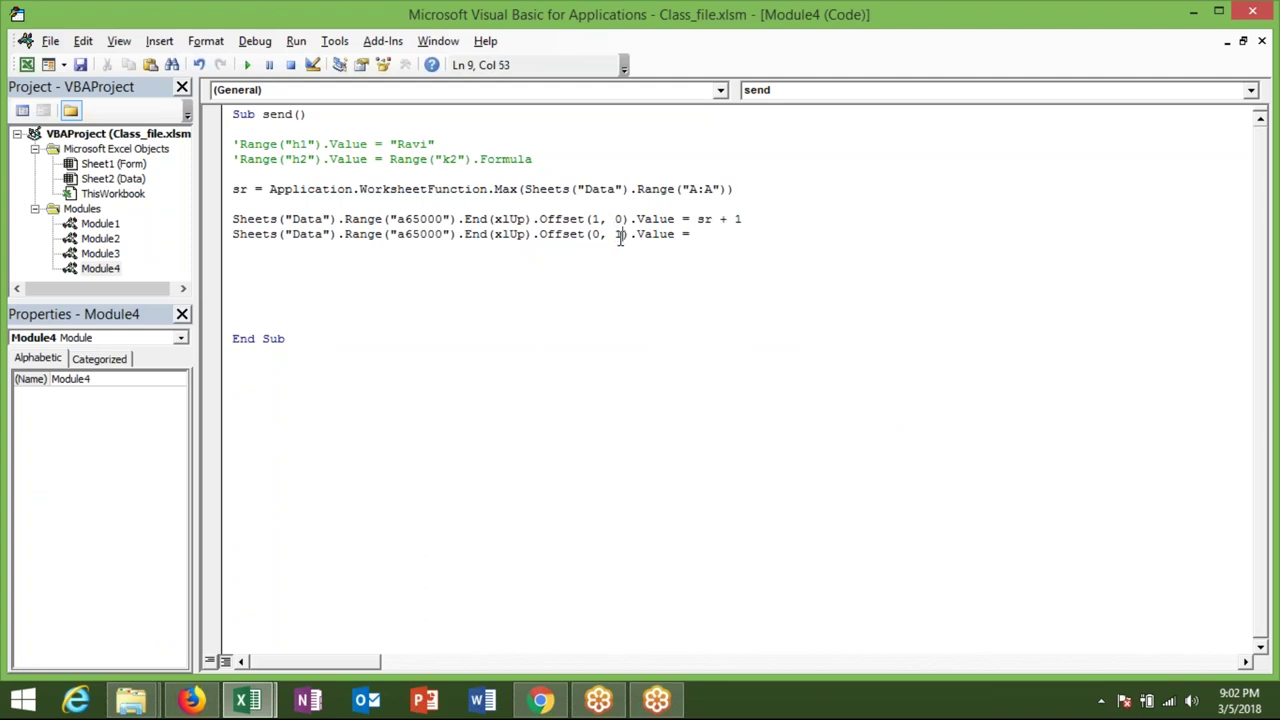
{"action": "left_click", "coordinate": [700, 237]}
{"action": "type", "text": "date"}
{"action": "left_click", "coordinate": [568, 296]}
{"action": "left_click", "coordinate": [372, 251]}
Paste a copy of the Offset line as line 10 with column offset 2
{"action": "key", "text": "ctrl+v"}
{"action": "left_click_drag", "start_coordinate": [689, 250], "coordinate": [944, 252]}
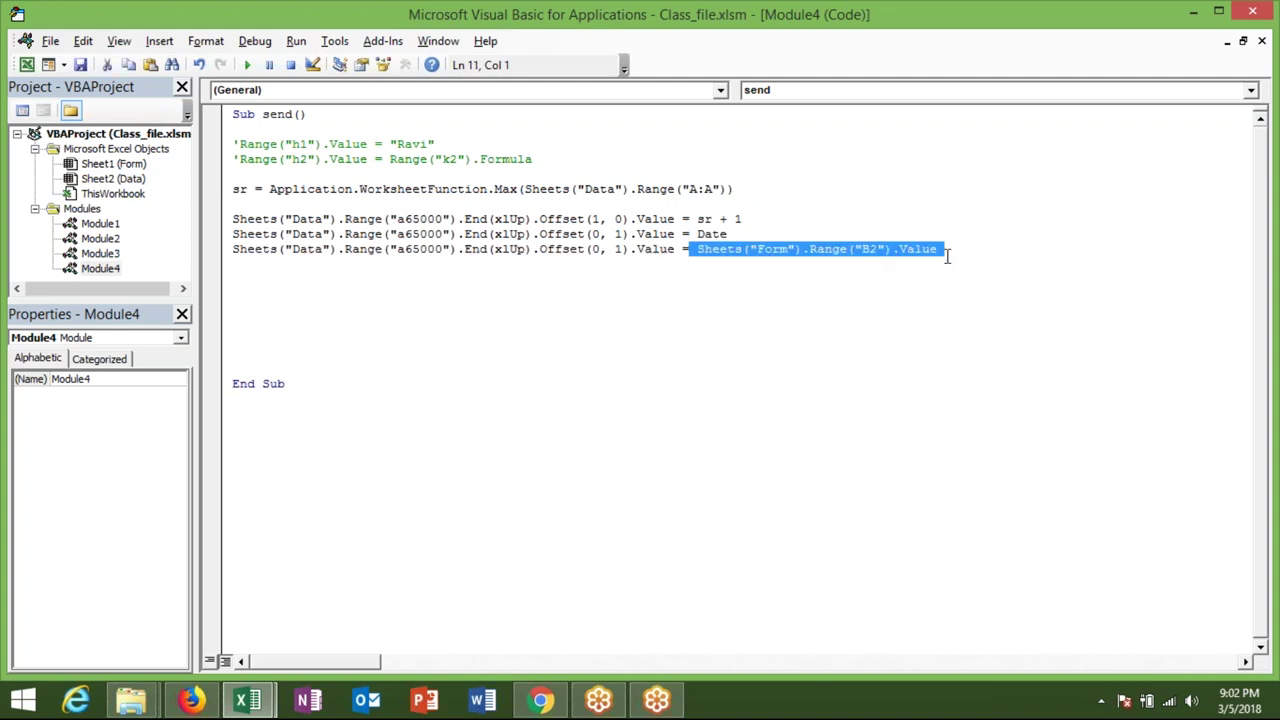
{"action": "key", "text": "Delete"}
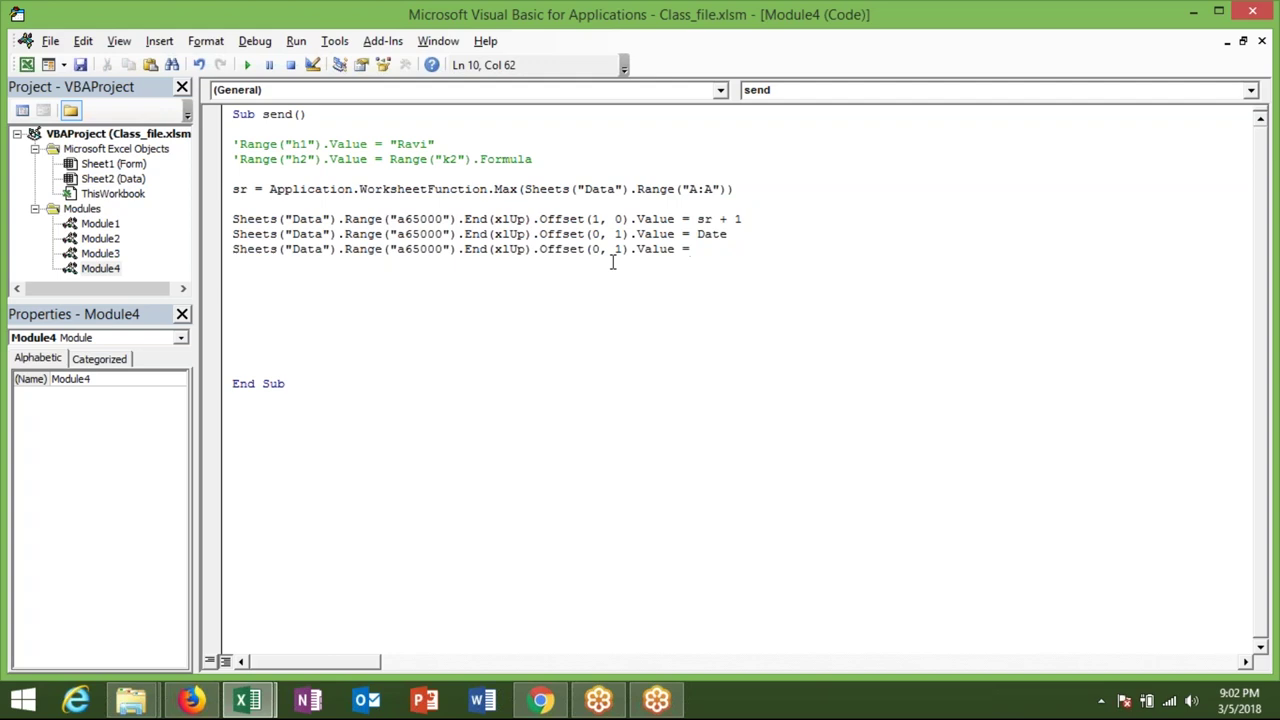
{"action": "left_click", "coordinate": [621, 250]}
{"action": "key", "text": "BackSpace"}
{"action": "type", "text": "2"}
Make line 10 write Now into the Time column two columns over
{"action": "key", "text": "alt+F11"}
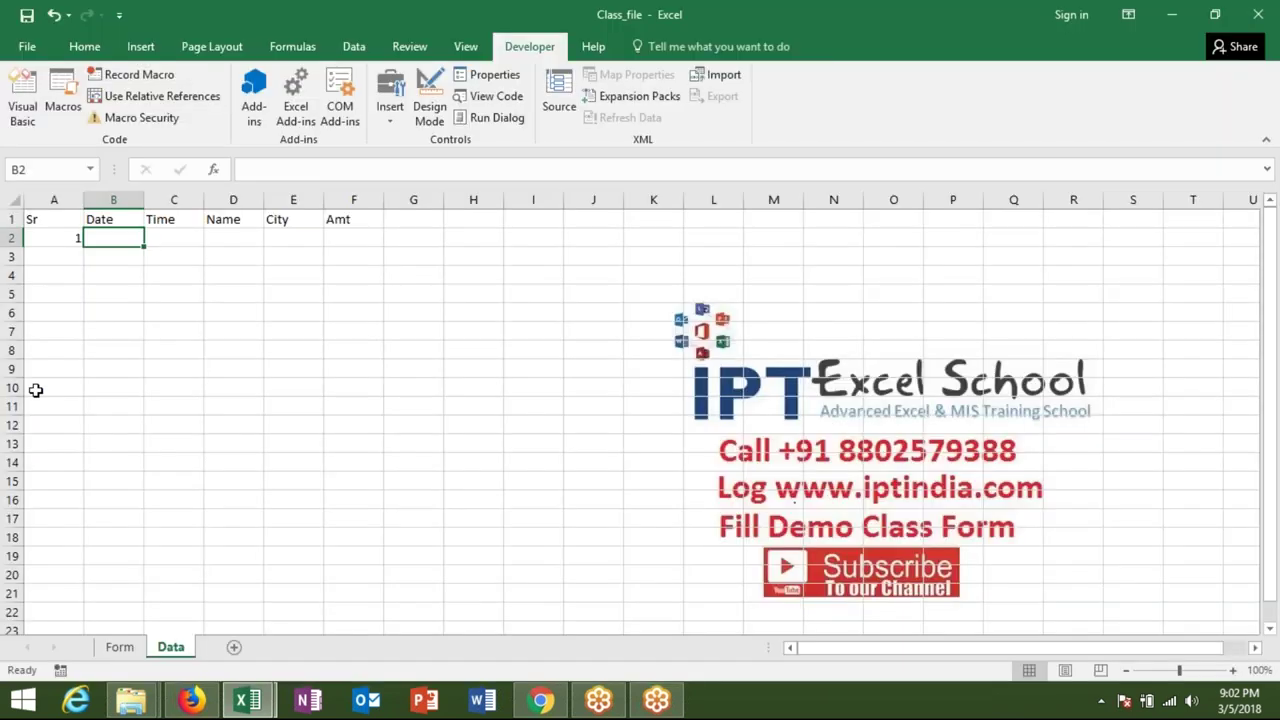
{"action": "left_click_drag", "start_coordinate": [47, 407], "coordinate": [54, 240]}
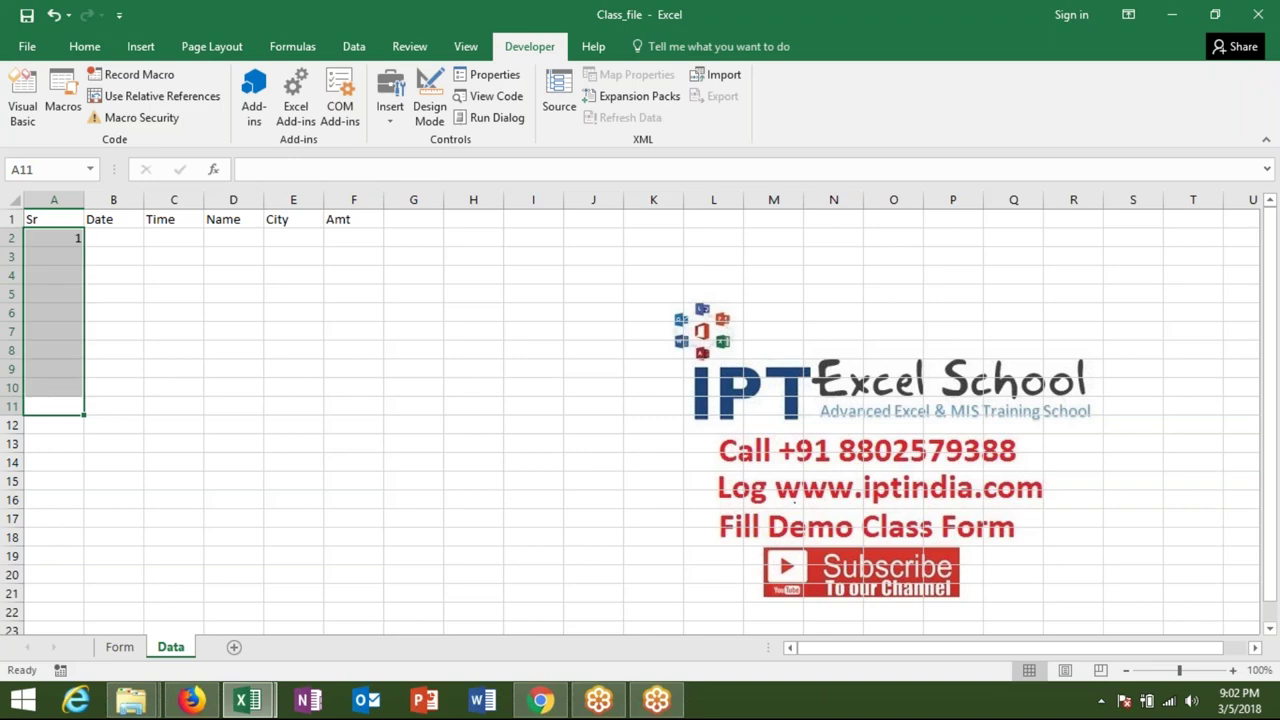
{"action": "left_click", "coordinate": [54, 238]}
{"action": "key", "text": "Right"}
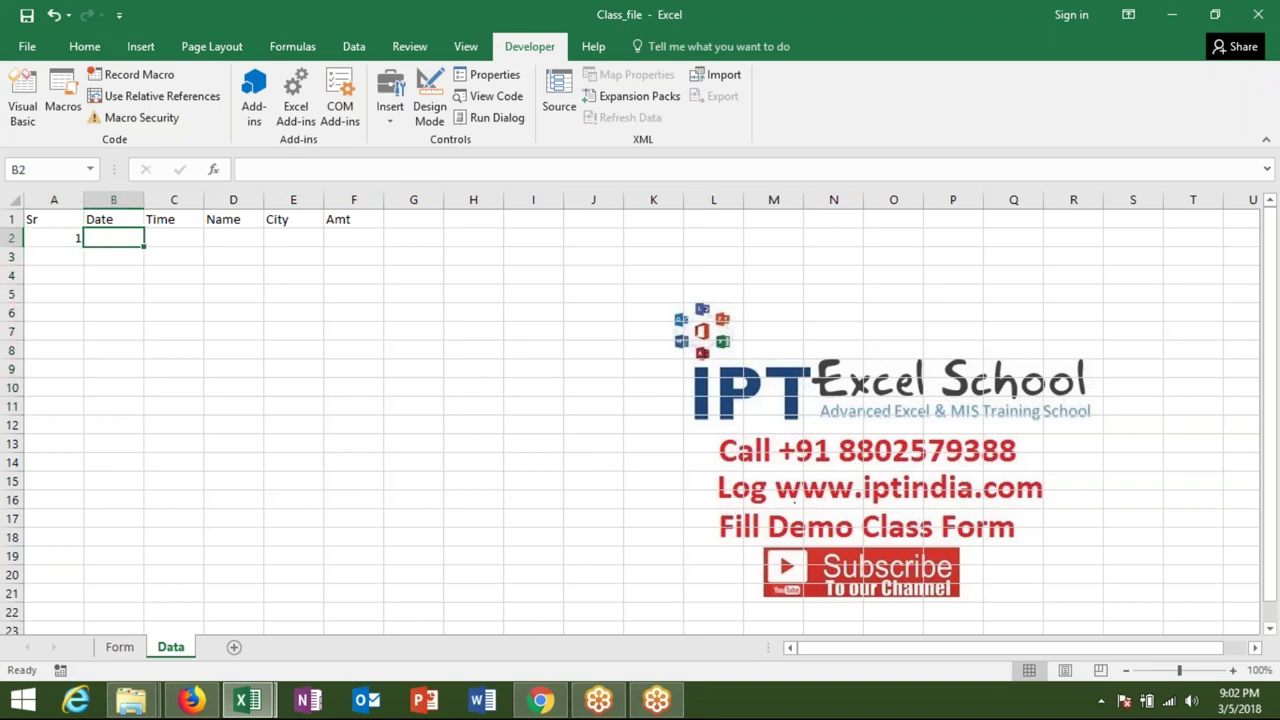
{"action": "key", "text": "Right"}
{"action": "key", "text": "alt+F11"}
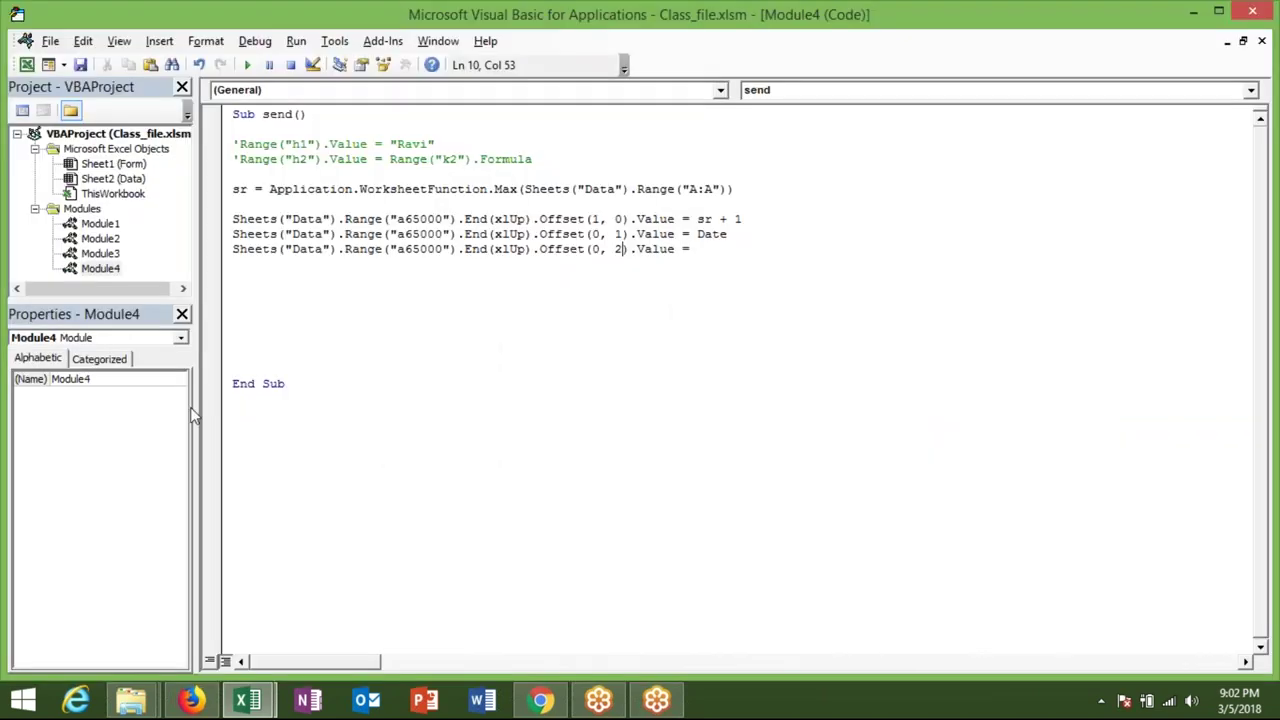
{"action": "left_click", "coordinate": [705, 248]}
{"action": "type", "text": "now"}
{"action": "key", "text": "Return"}
Start a =NOW() test formula in cell G4 of the workbook
{"action": "key", "text": "alt+F11"}
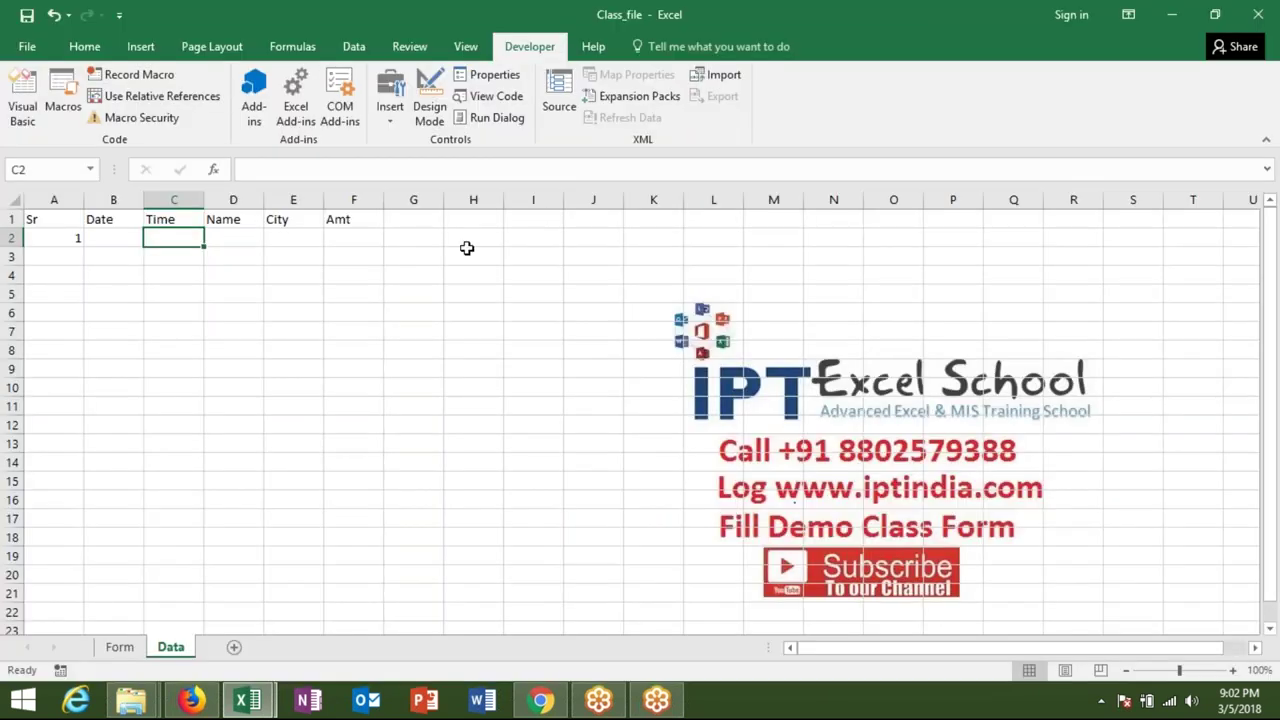
{"action": "left_click", "coordinate": [418, 278]}
{"action": "type", "text": "="}
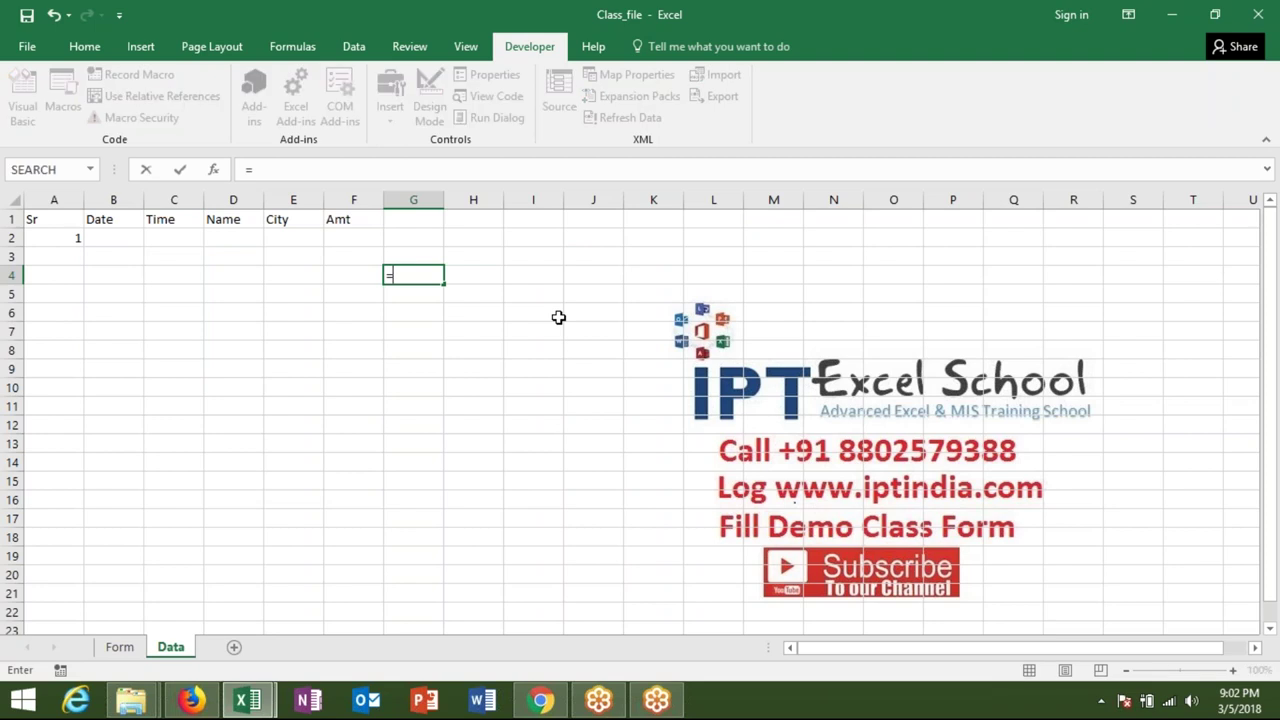
{"action": "type", "text": "now("}
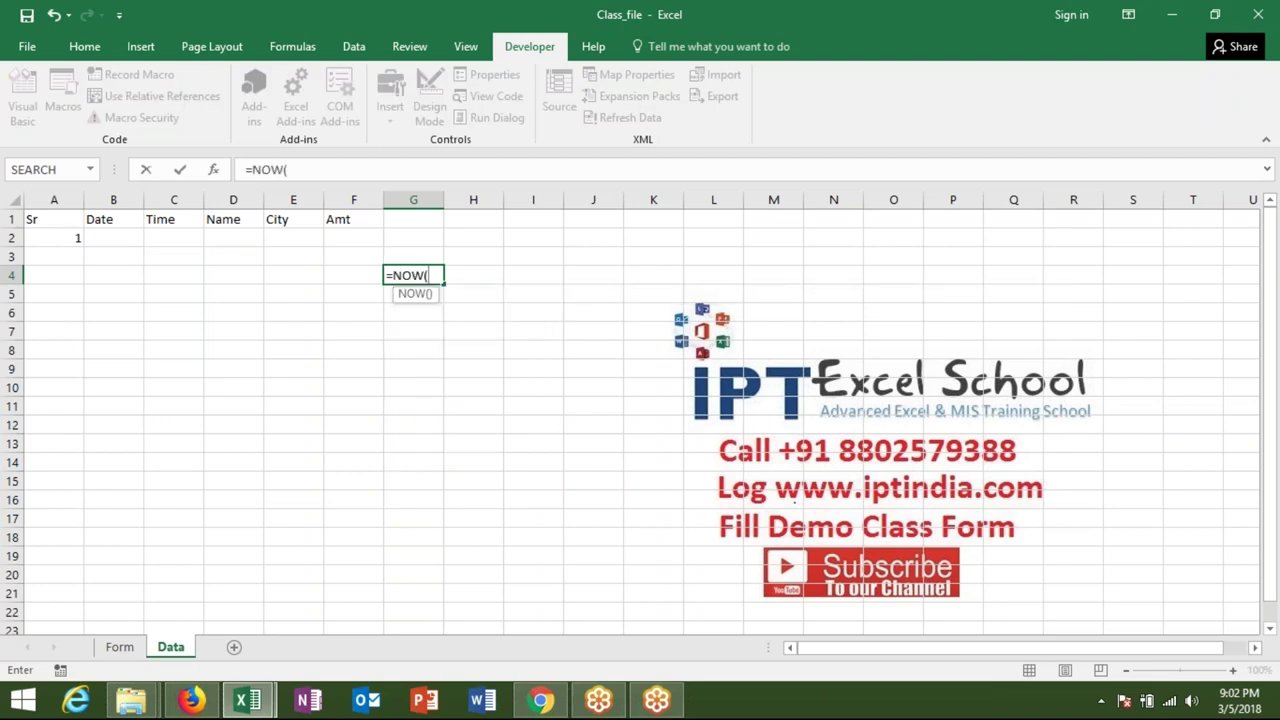
Enter =NOW() in G4 and =TEXT(G4,"HH:MM:SS") in G5 to show only the time
{"action": "key", "text": "ctrl+Return"}
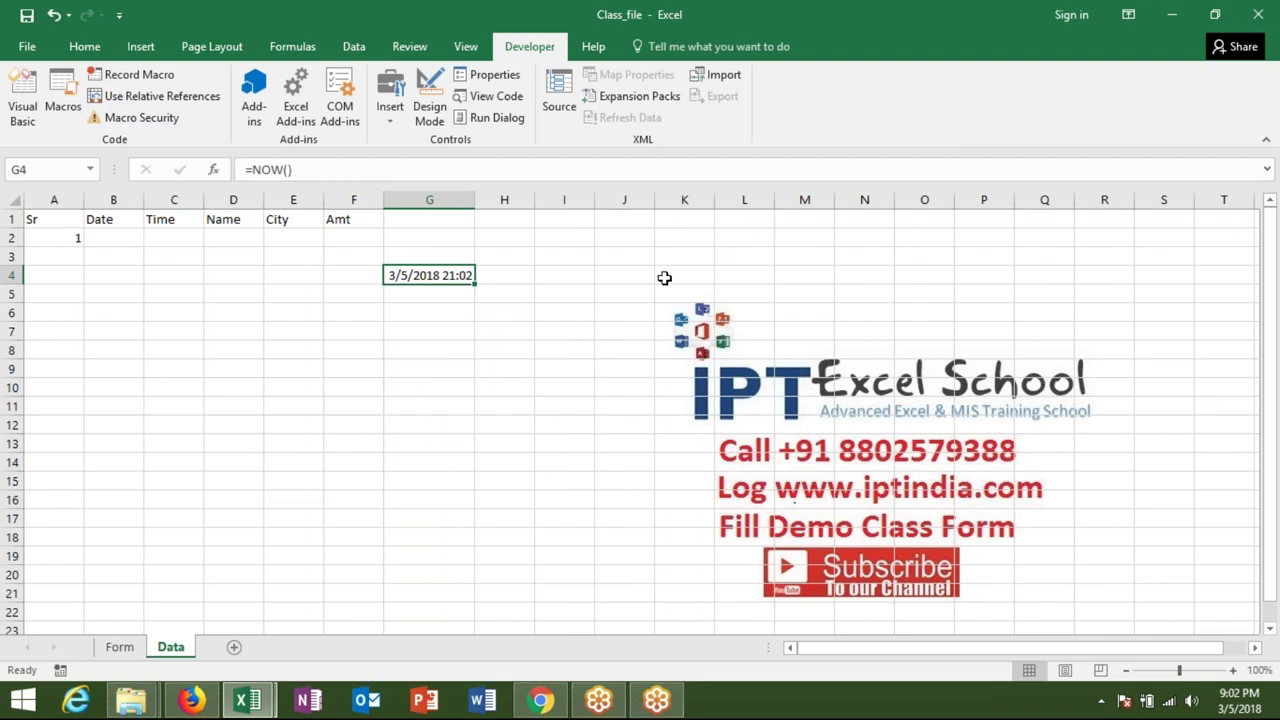
{"action": "key", "text": "Down"}
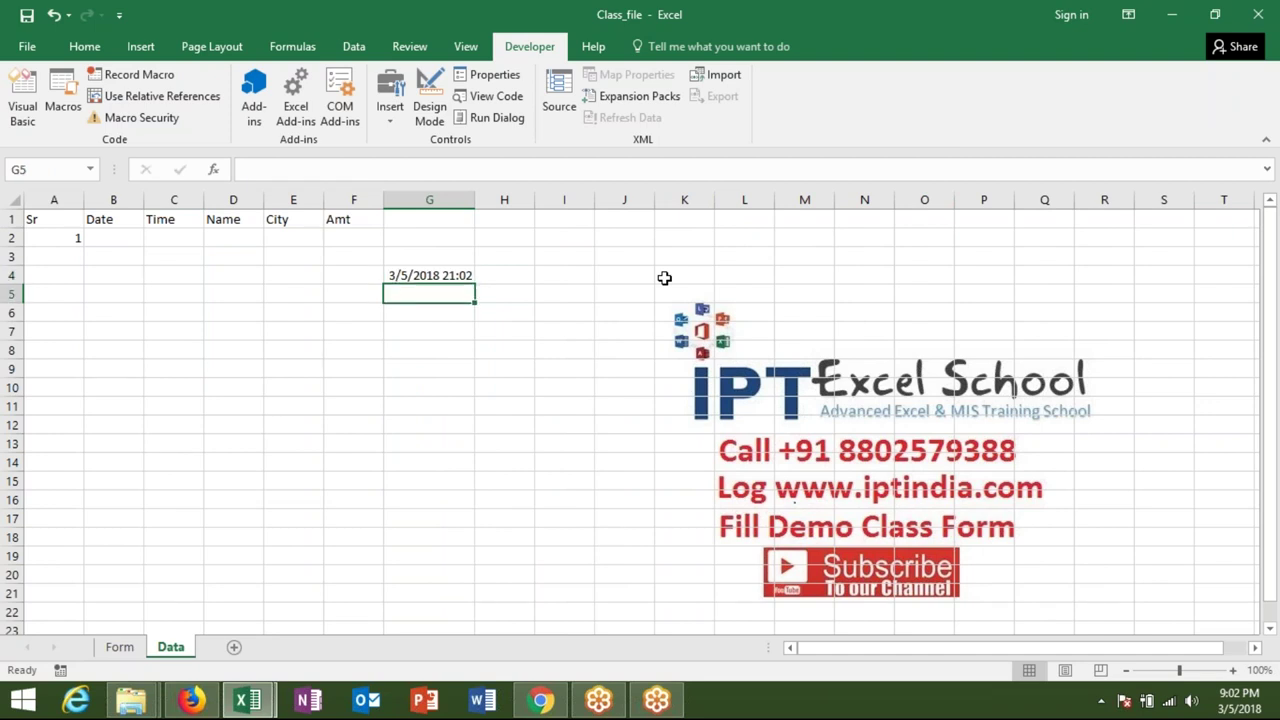
{"action": "type", "text": "=te"}
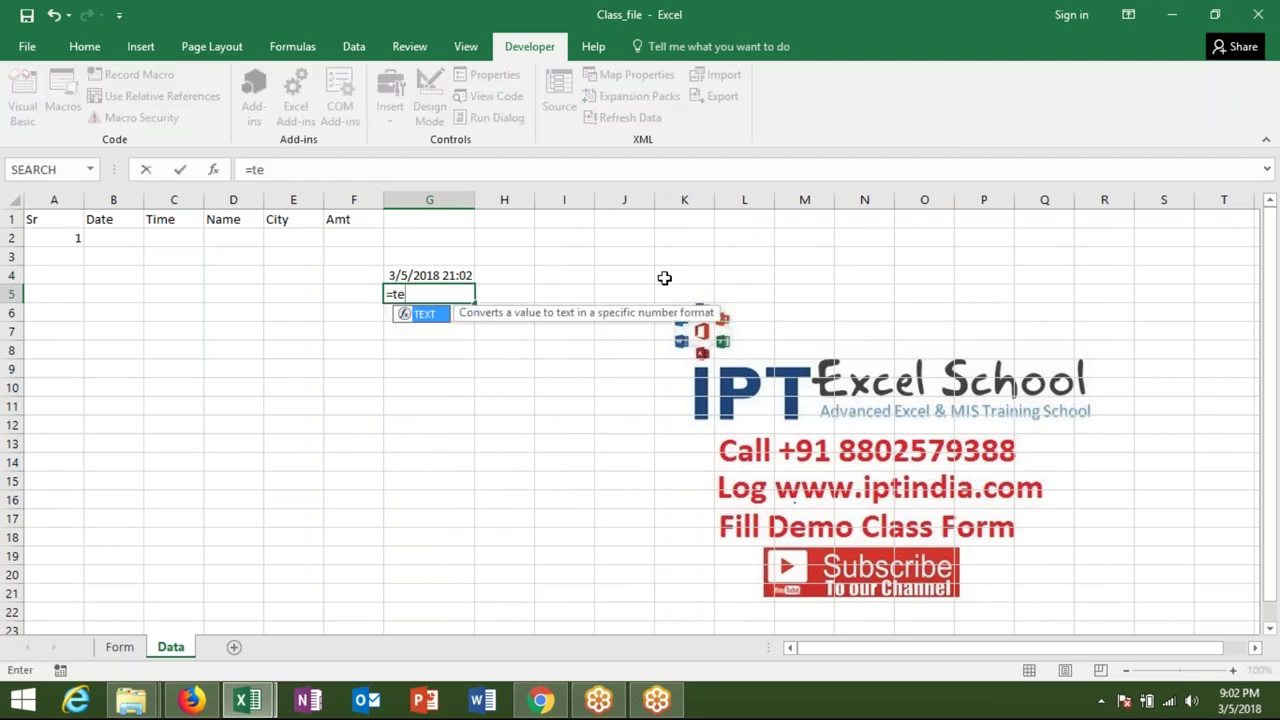
{"action": "key", "text": "Tab"}
{"action": "key", "text": "Up"}
{"action": "type", "text": ","}
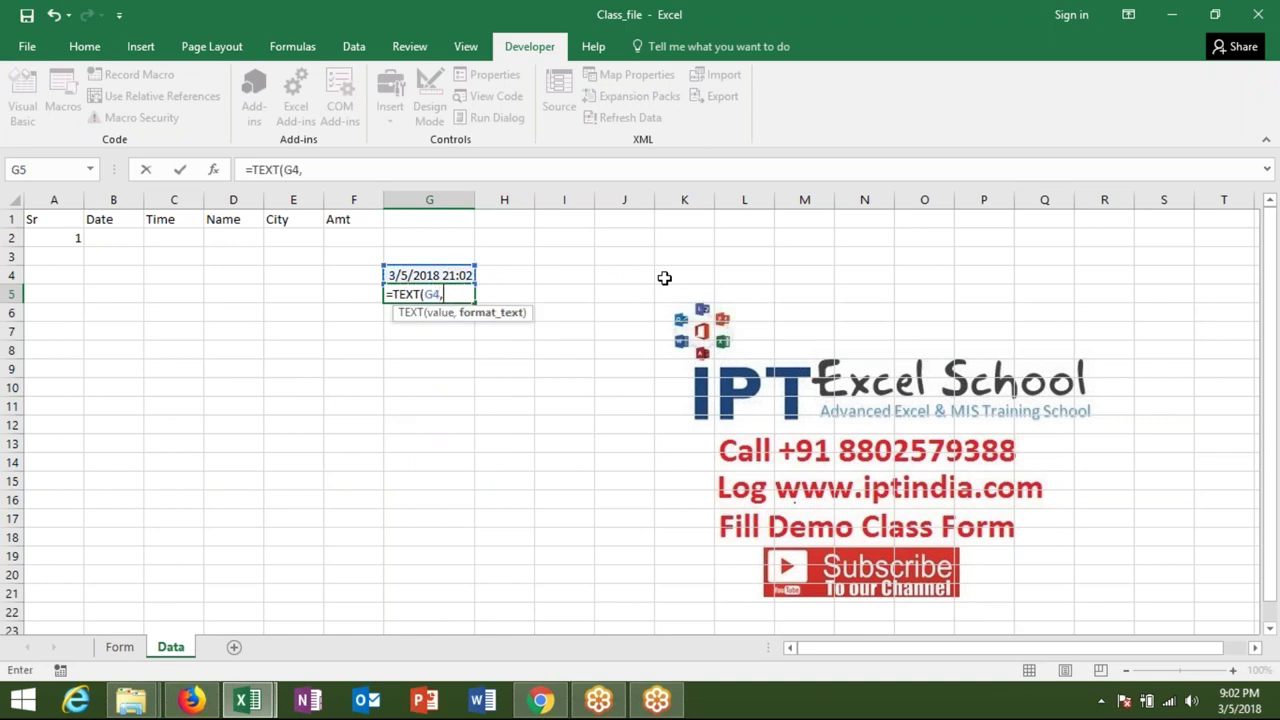
{"action": "type", "text": "DDD"}
{"action": "key", "text": "BackSpace"}
{"action": "key", "text": "BackSpace"}
{"action": "key", "text": "BackSpace"}
{"action": "type", "text": "HH:"}
{"action": "type", "text": "MM:SS\")"}
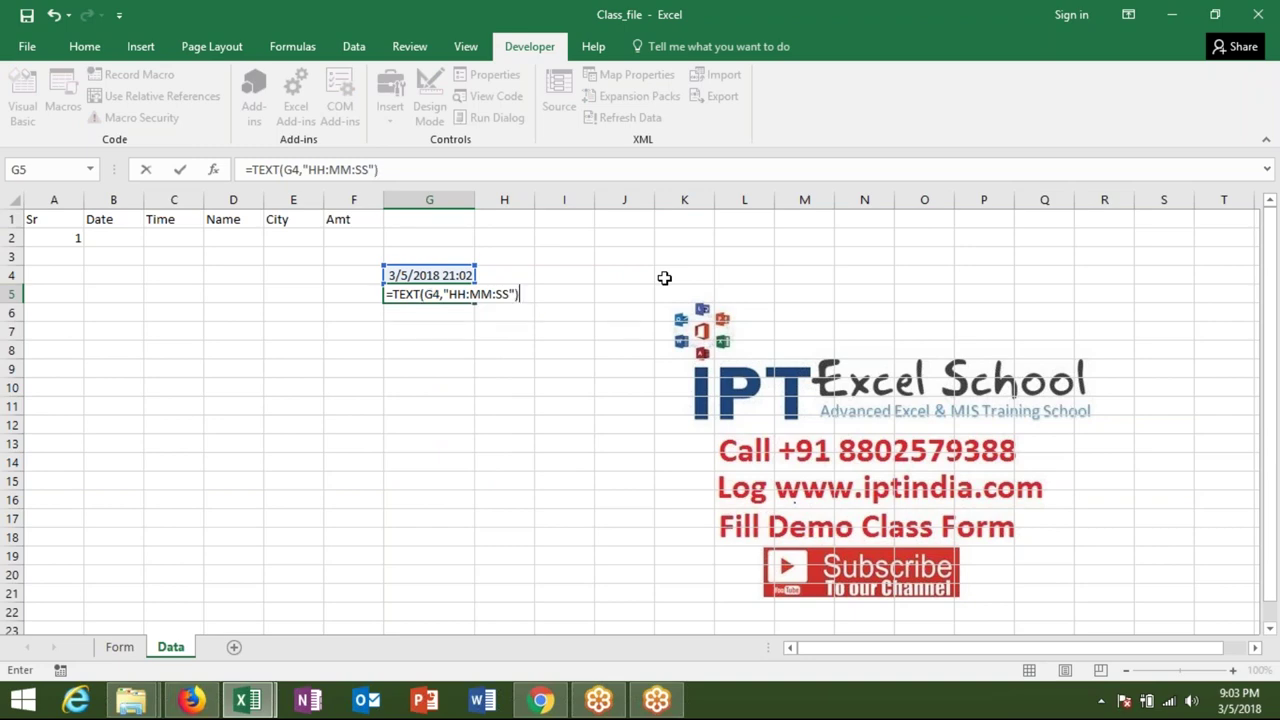
{"action": "key", "text": "ctrl+Return"}
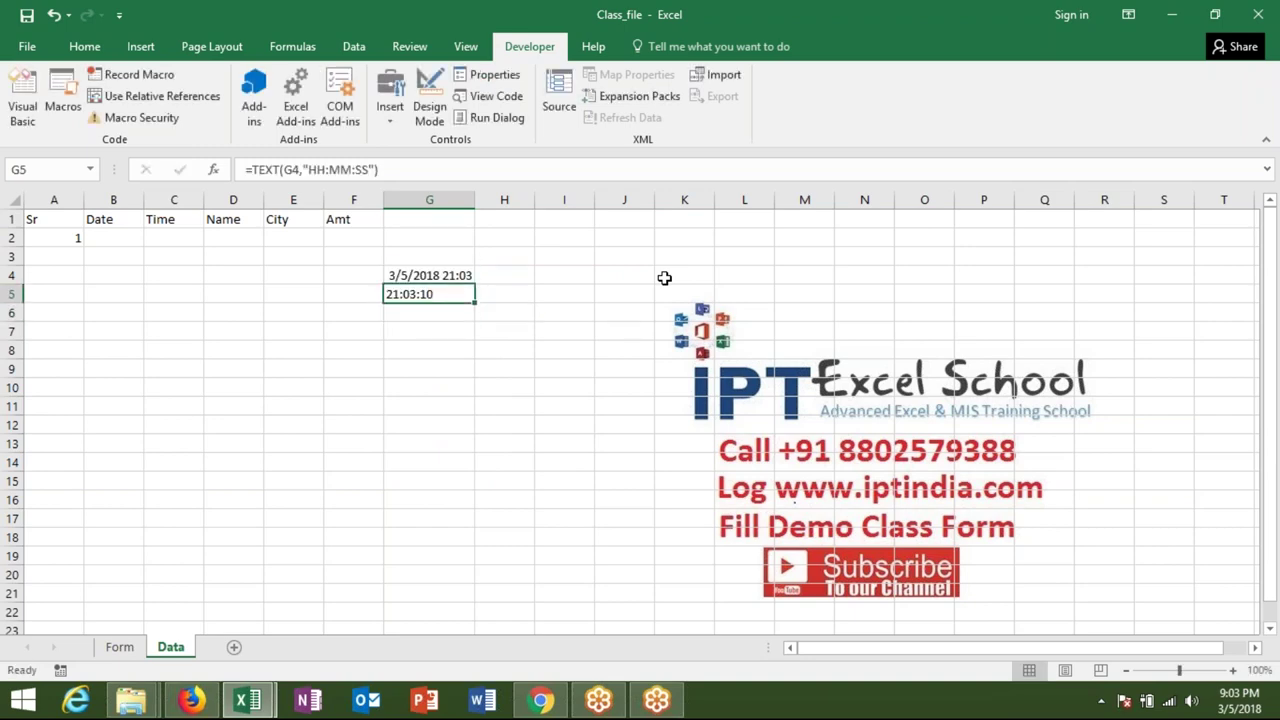
{"action": "key", "text": "alt+F11"}
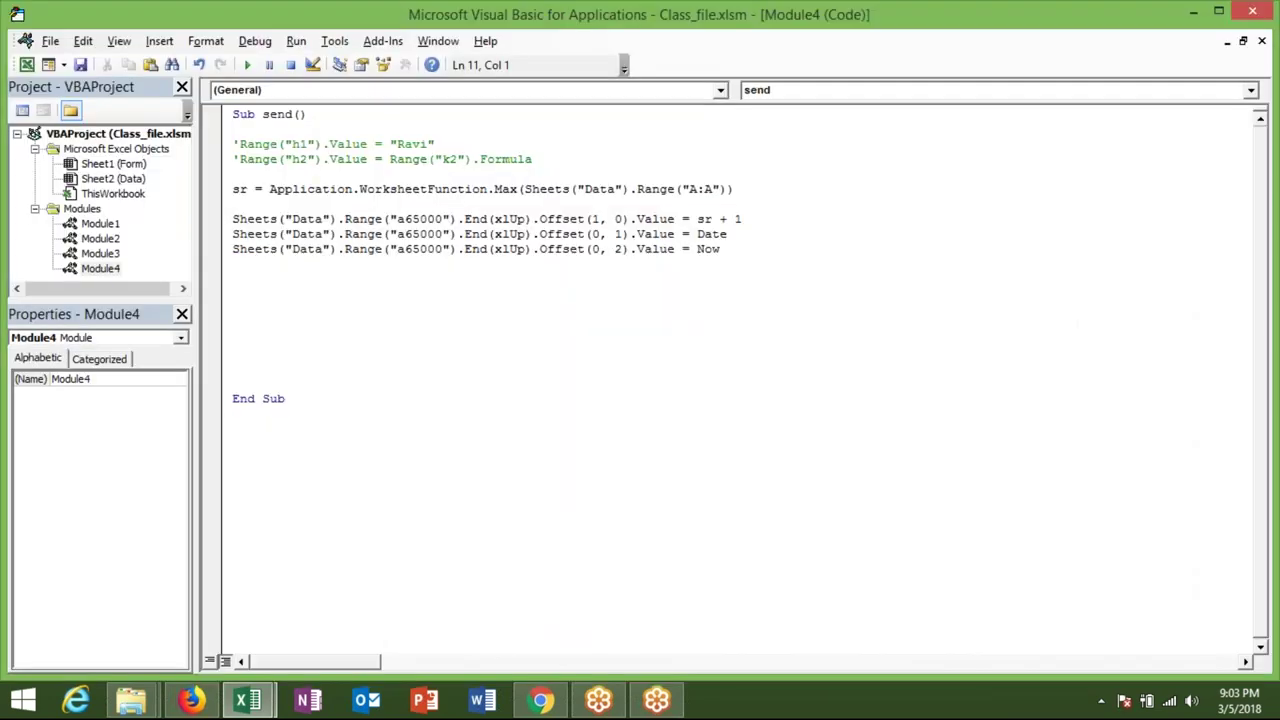
Wrap the time stamp as Format(Now, "HH:MM:SS") on line 10
{"action": "left_click", "coordinate": [700, 250]}
{"action": "type", "text": "foe"}
{"action": "key", "text": "BackSpace"}
{"action": "type", "text": "rmar"}
{"action": "key", "text": "BackSpace"}
{"action": "type", "text": "t"}
{"action": "type", "text": "("}
{"action": "key", "text": "End"}
{"action": "type", "text": ", \""}
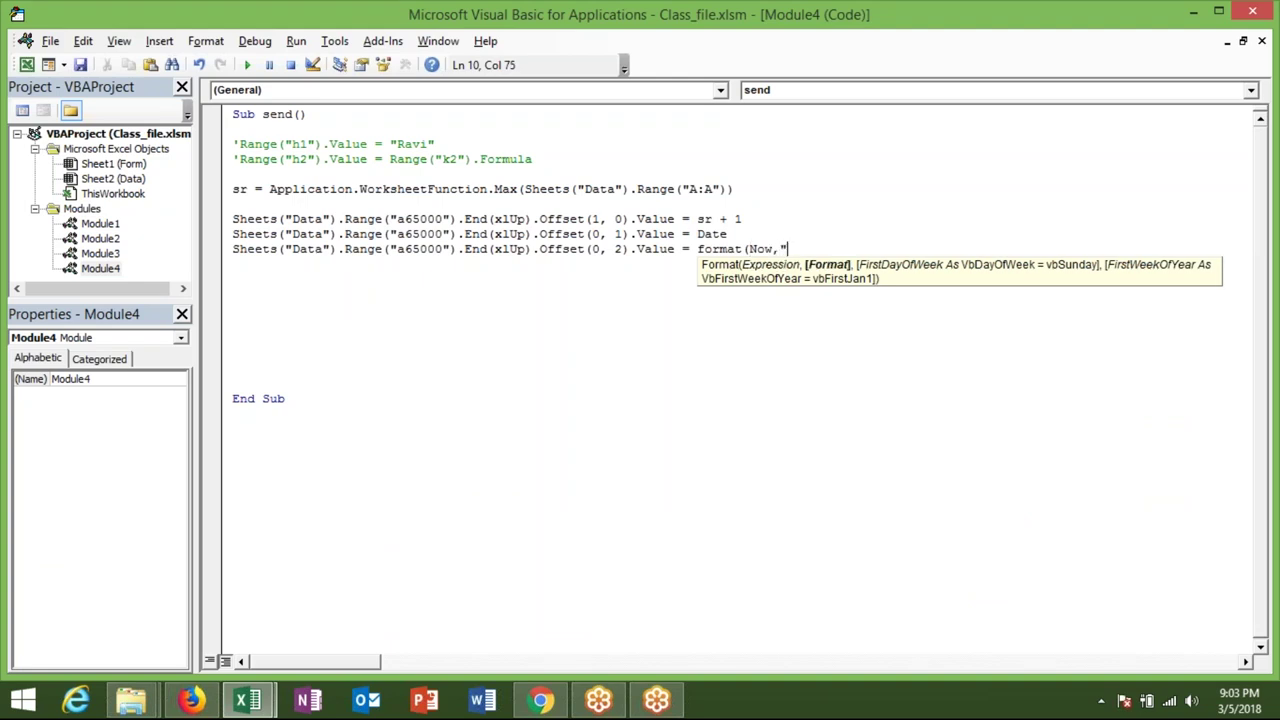
{"action": "type", "text": "HH:MM:SS"}
{"action": "type", "text": "\""}
{"action": "key", "text": "Return"}
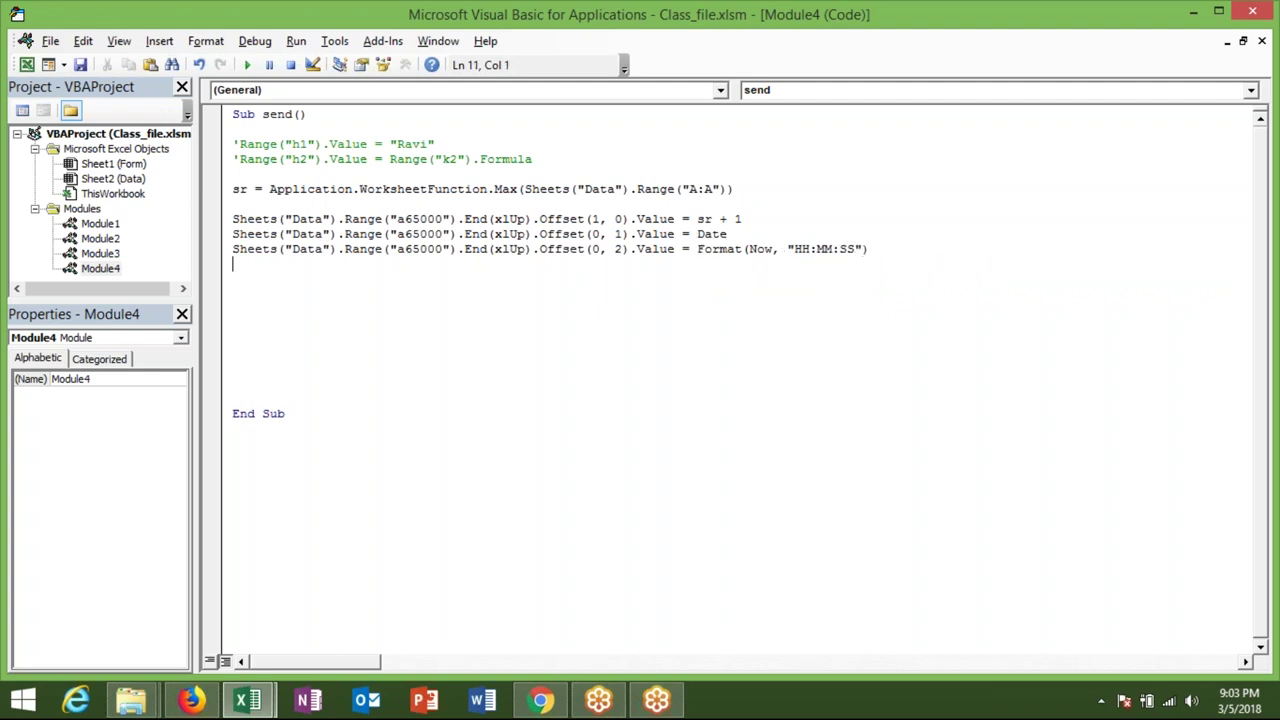
Paste a line copying Form B2 into the Data row at column offset 3
{"action": "left_click", "coordinate": [233, 249]}
{"action": "left_click", "coordinate": [233, 263]}
{"action": "type", "text": "Sheets(\"Data\").Range(\"a65000\").End(xlUp).Offset(0, 1).Value = Sheets(\"Form\").Range(\"B2\").Value"}
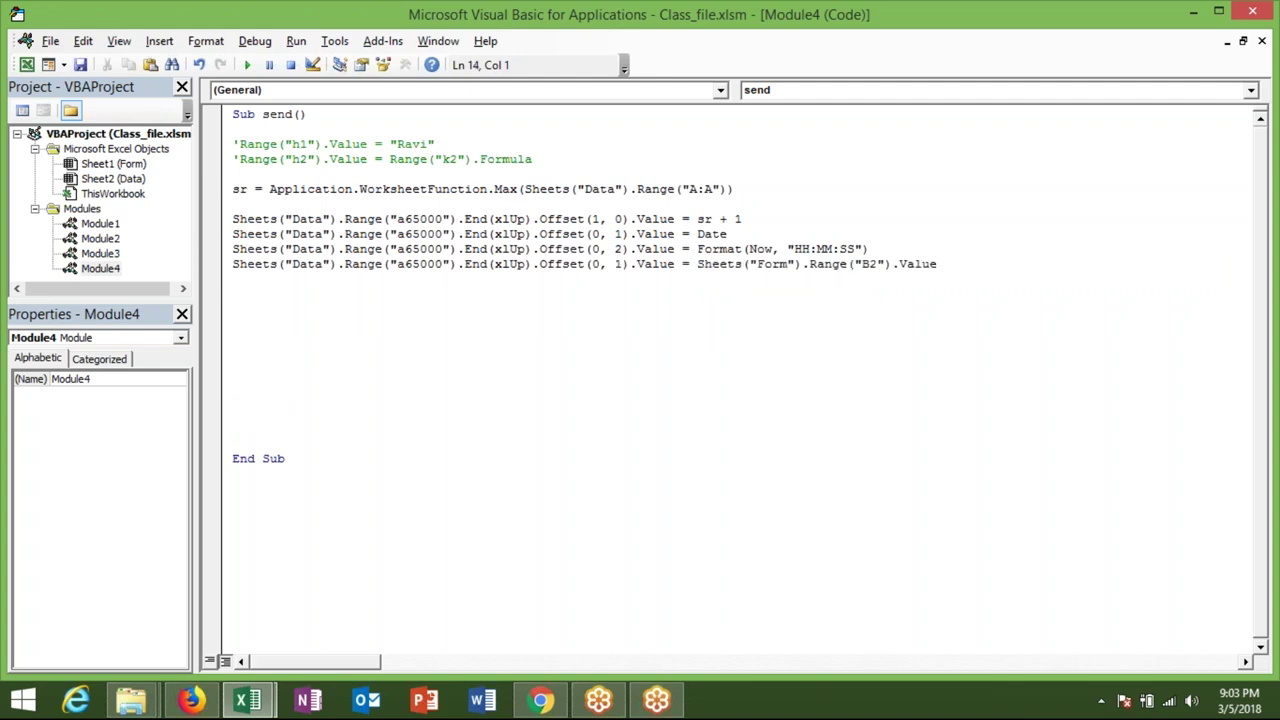
{"action": "left_click", "coordinate": [626, 264]}
{"action": "key", "text": "BackSpace"}
{"action": "type", "text": "2"}
{"action": "key", "text": "BackSpace"}
{"action": "type", "text": "3"}
Add a line copying Form B5, the city, at column offset 4
{"action": "left_click", "coordinate": [430, 294]}
{"action": "type", "text": "Sheets(\"Data\").Range(\"a65000\").End(xlUp).Offset(0, 1).Value = Sheets(\"Form\").Range(\"B2\").Value"}
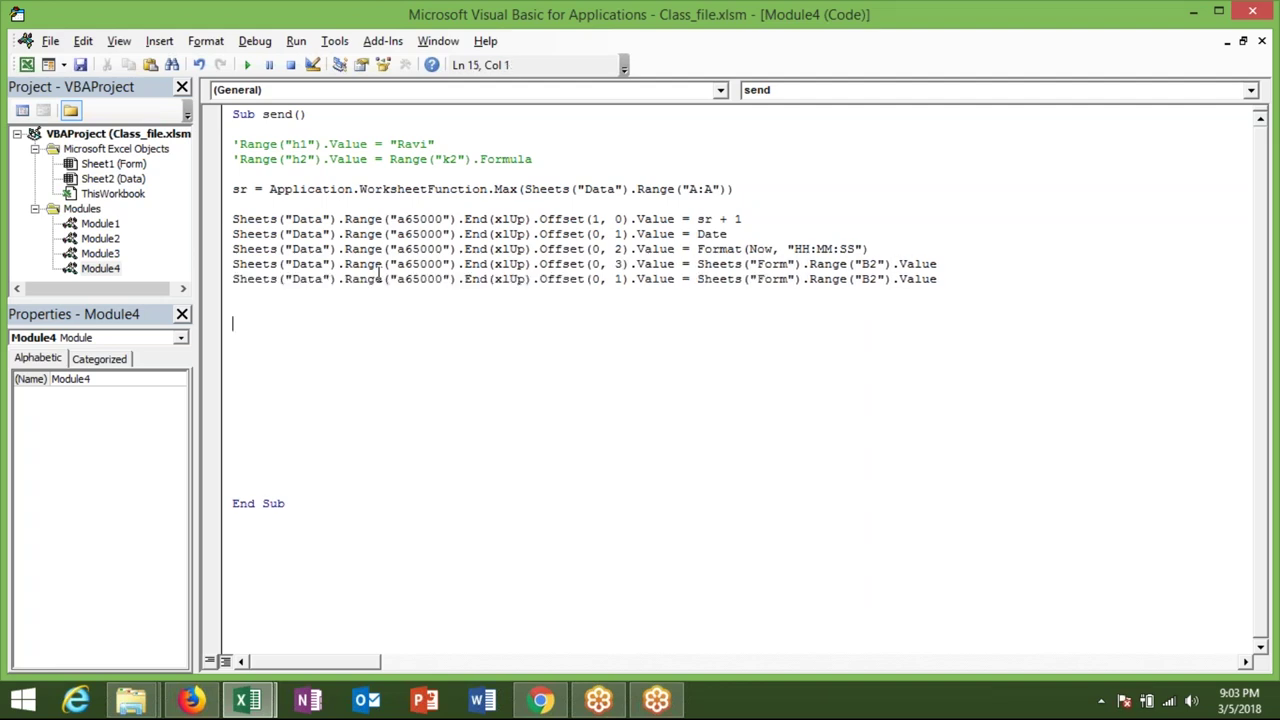
{"action": "left_click", "coordinate": [621, 279]}
{"action": "key", "text": "BackSpace"}
{"action": "type", "text": "4"}
{"action": "left_click_drag", "start_coordinate": [867, 279], "coordinate": [877, 279]}
{"action": "key", "text": "alt+F11"}
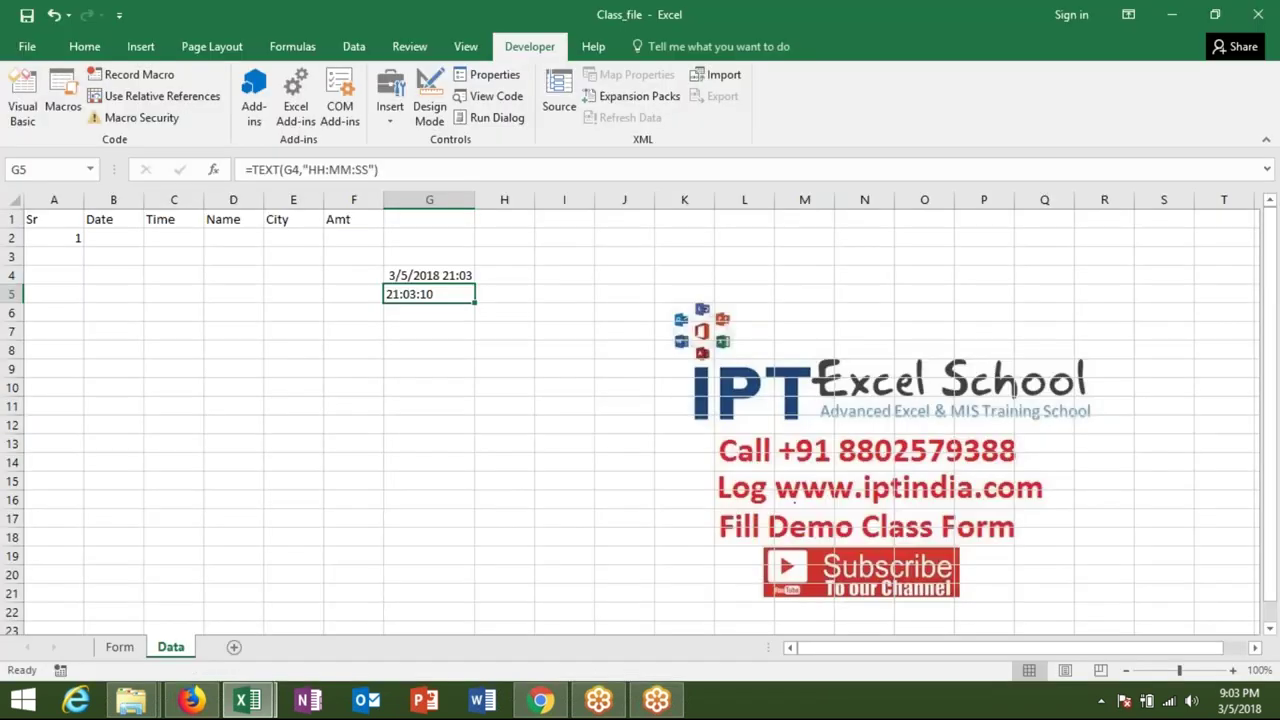
{"action": "left_click", "coordinate": [120, 647]}
{"action": "left_click", "coordinate": [200, 294]}
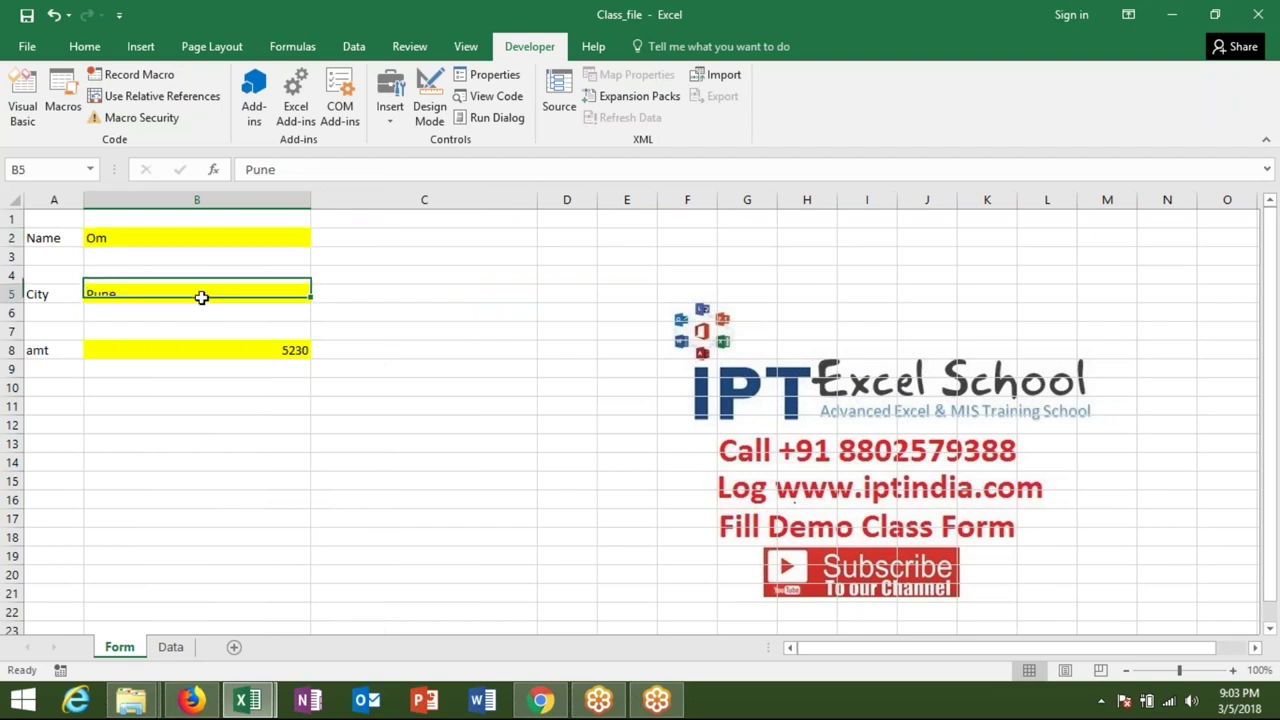
{"action": "key", "text": "alt+F11"}
{"action": "type", "text": "5"}
Add another line copying Form B8, the amount, into the Data row
{"action": "left_click", "coordinate": [250, 305]}
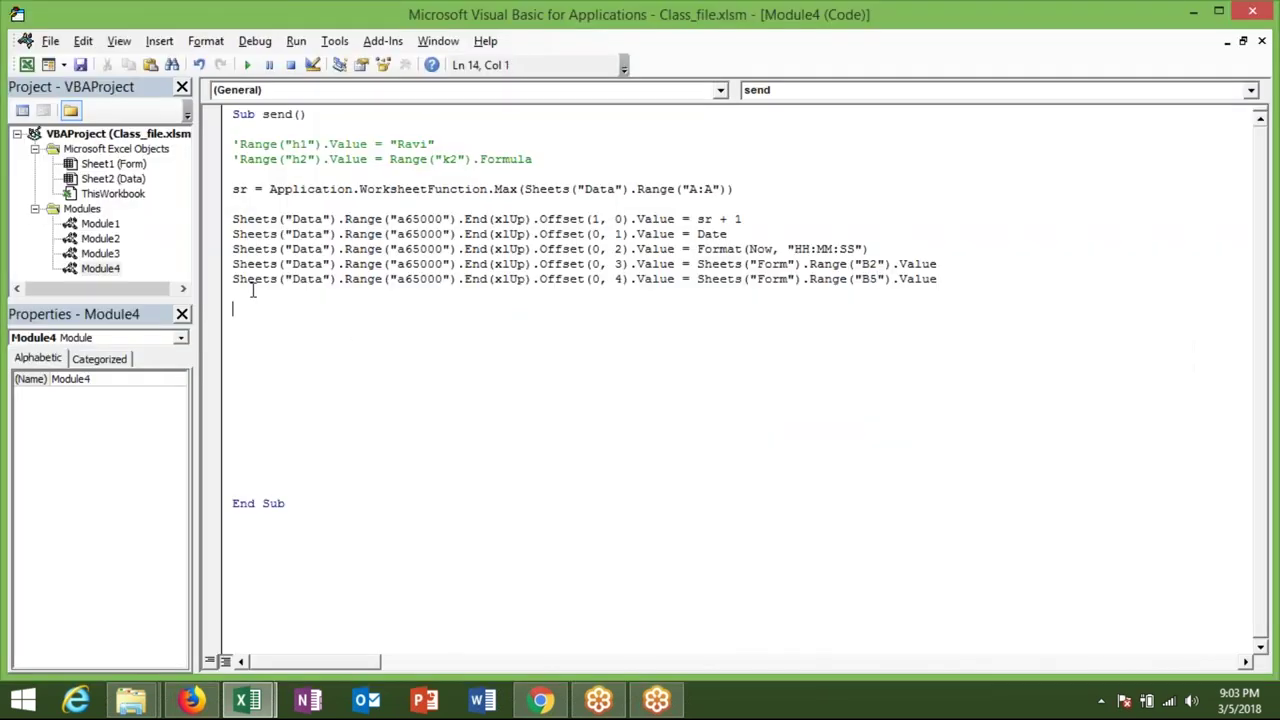
{"action": "type", "text": "Sheets(\"Data\").Range(\"a65000\").End(xlUp).Offset(0, 1).Value = Sheets(\"Form\").Range(\"B2\").Value"}
{"action": "key", "text": "alt+F11"}
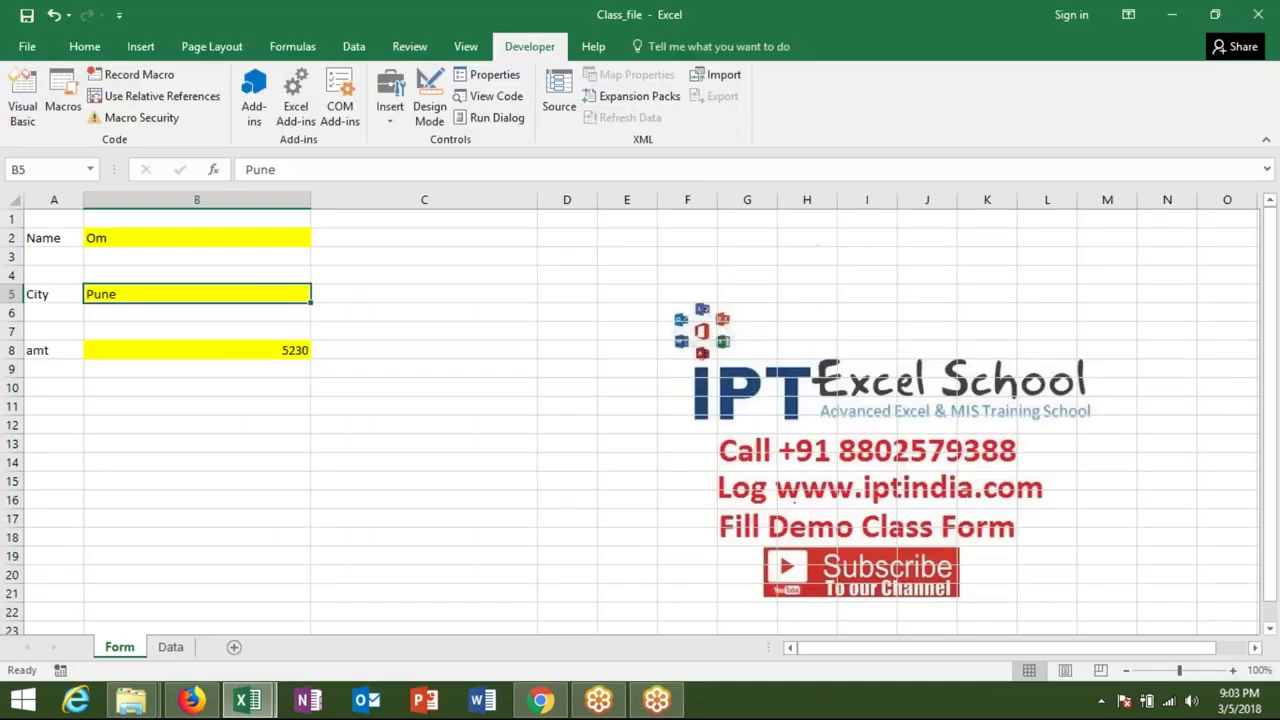
{"action": "left_click", "coordinate": [134, 346]}
{"action": "key", "text": "alt+F11"}
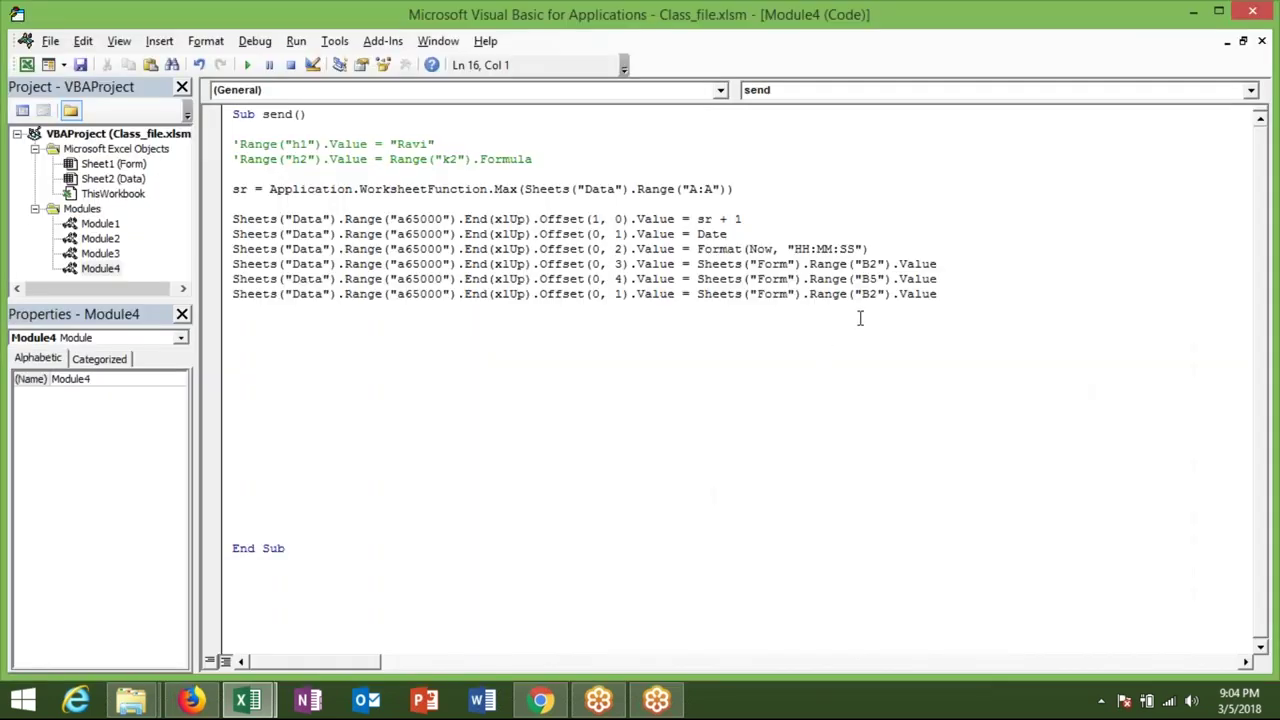
{"action": "left_click", "coordinate": [877, 295]}
{"action": "key", "text": "BackSpace"}
{"action": "type", "text": "8"}
{"action": "left_click", "coordinate": [748, 322]}
{"action": "key", "text": "alt+F11"}
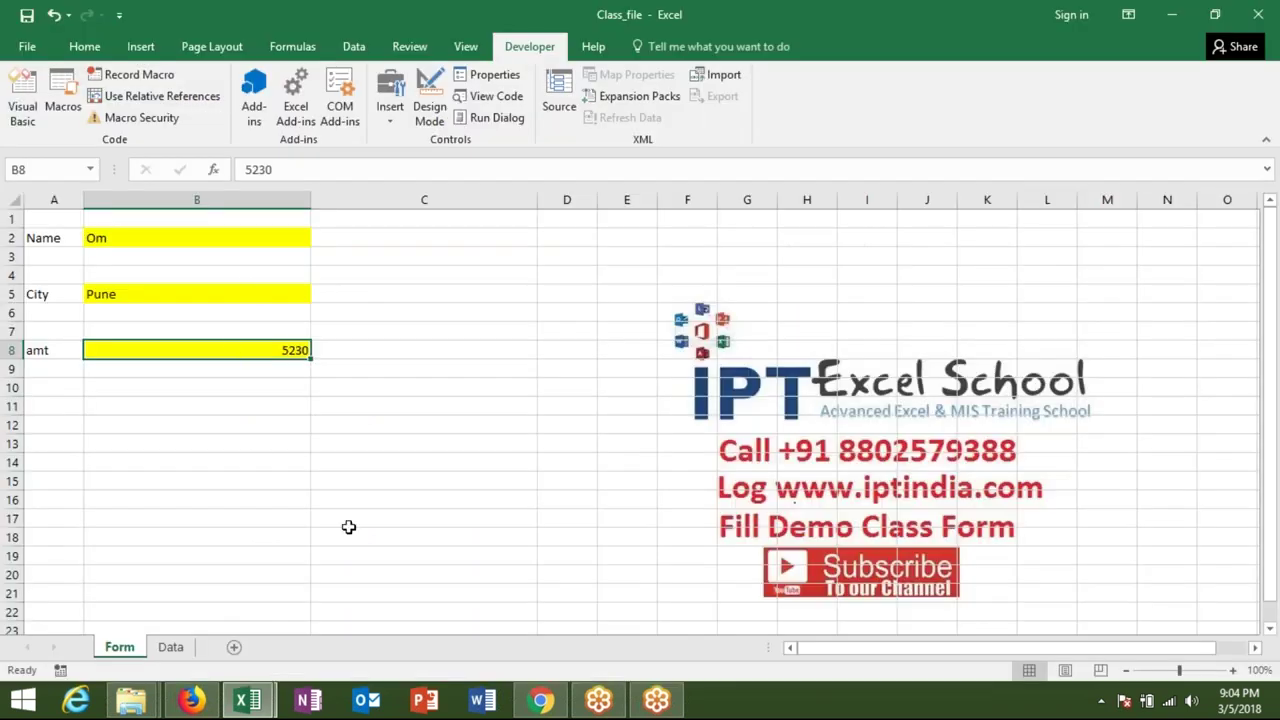
Check the serial number in Data A2, then return to the Form sheet
{"action": "left_click", "coordinate": [171, 647]}
{"action": "left_click", "coordinate": [77, 238]}
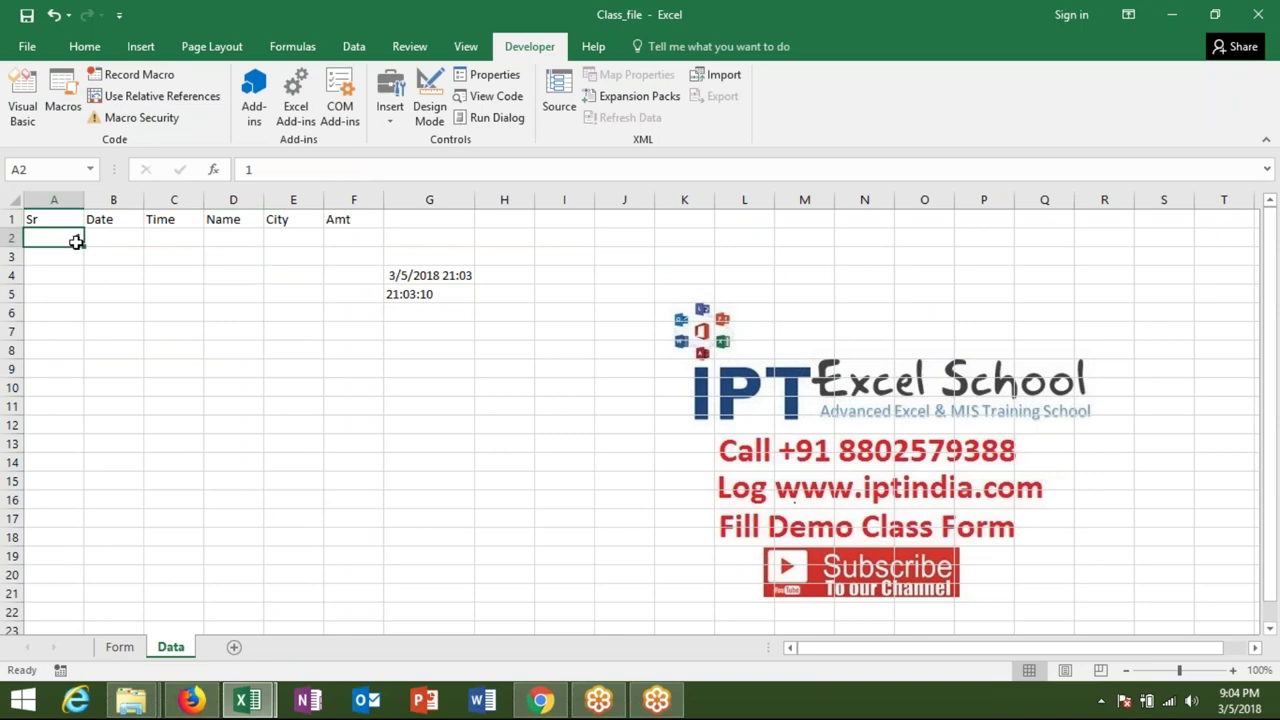
{"action": "left_click", "coordinate": [119, 647]}
{"action": "left_click", "coordinate": [171, 400]}
{"action": "key", "text": "alt+Tab"}
{"action": "key", "text": "alt+Tab"}
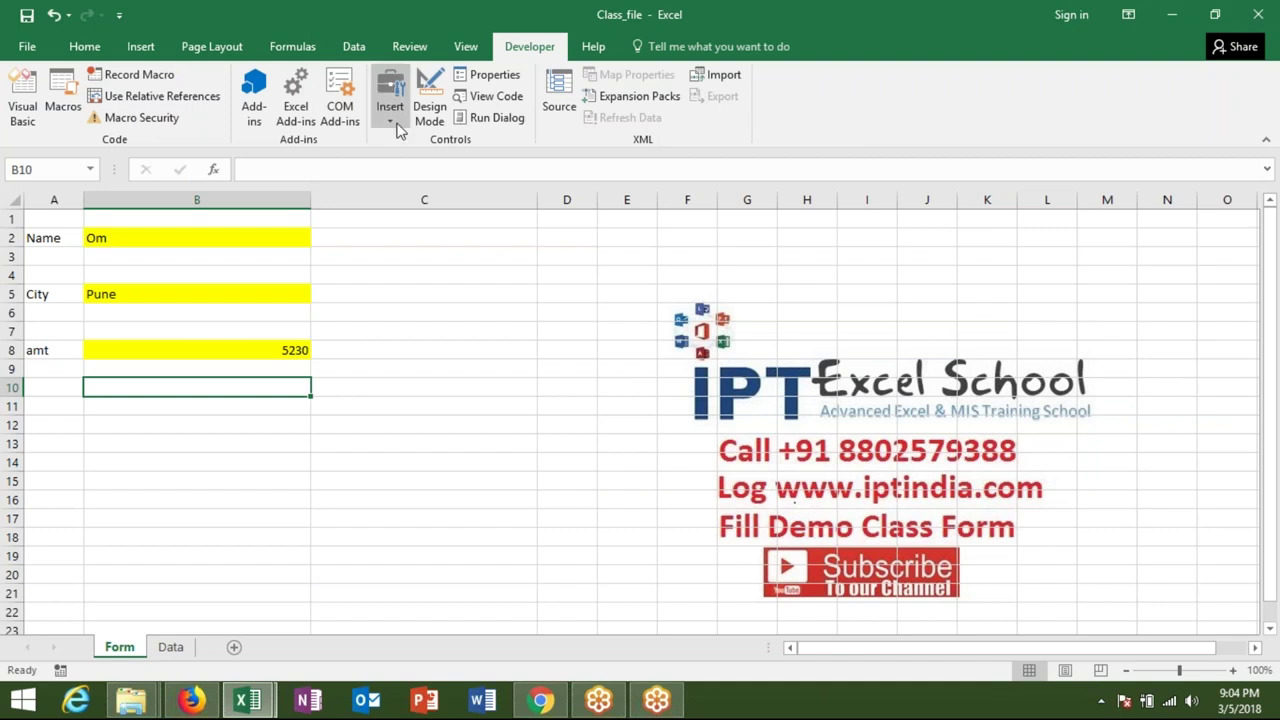
Draw a Form Controls button over C10:C11 and assign it the send macro
{"action": "left_click", "coordinate": [390, 106]}
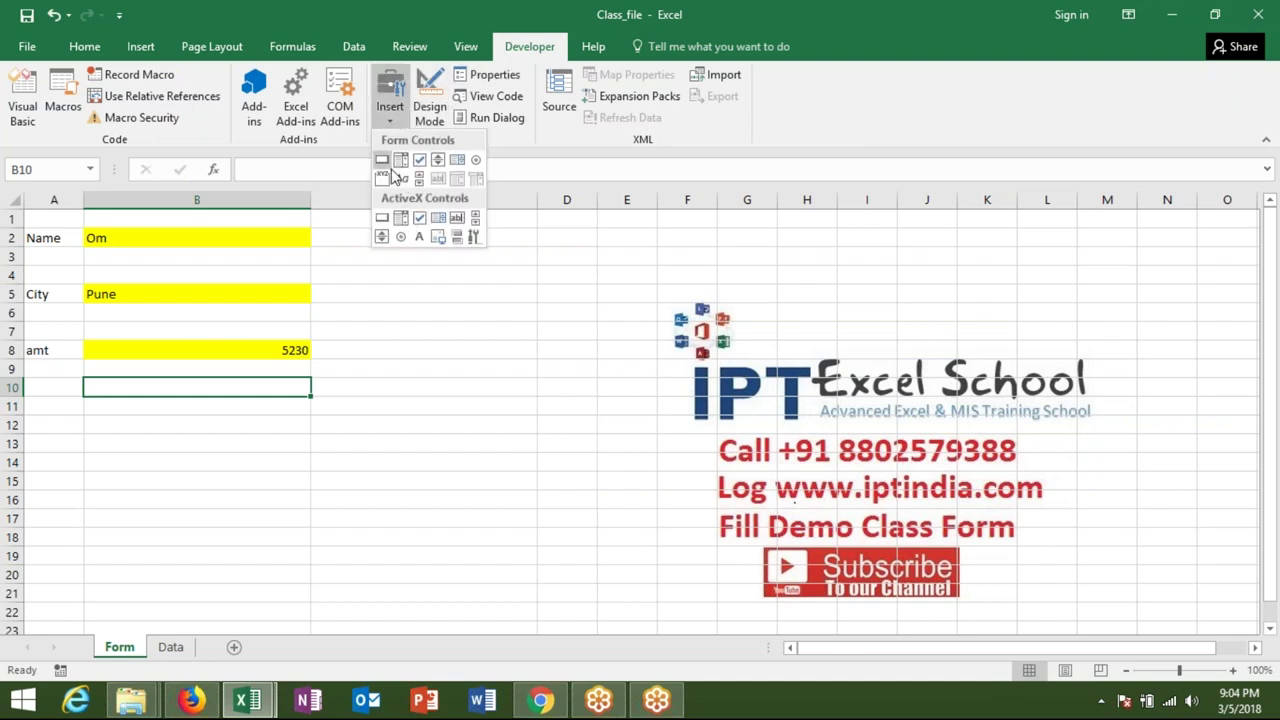
{"action": "left_click", "coordinate": [382, 160]}
{"action": "left_click_drag", "start_coordinate": [382, 384], "coordinate": [536, 428]}
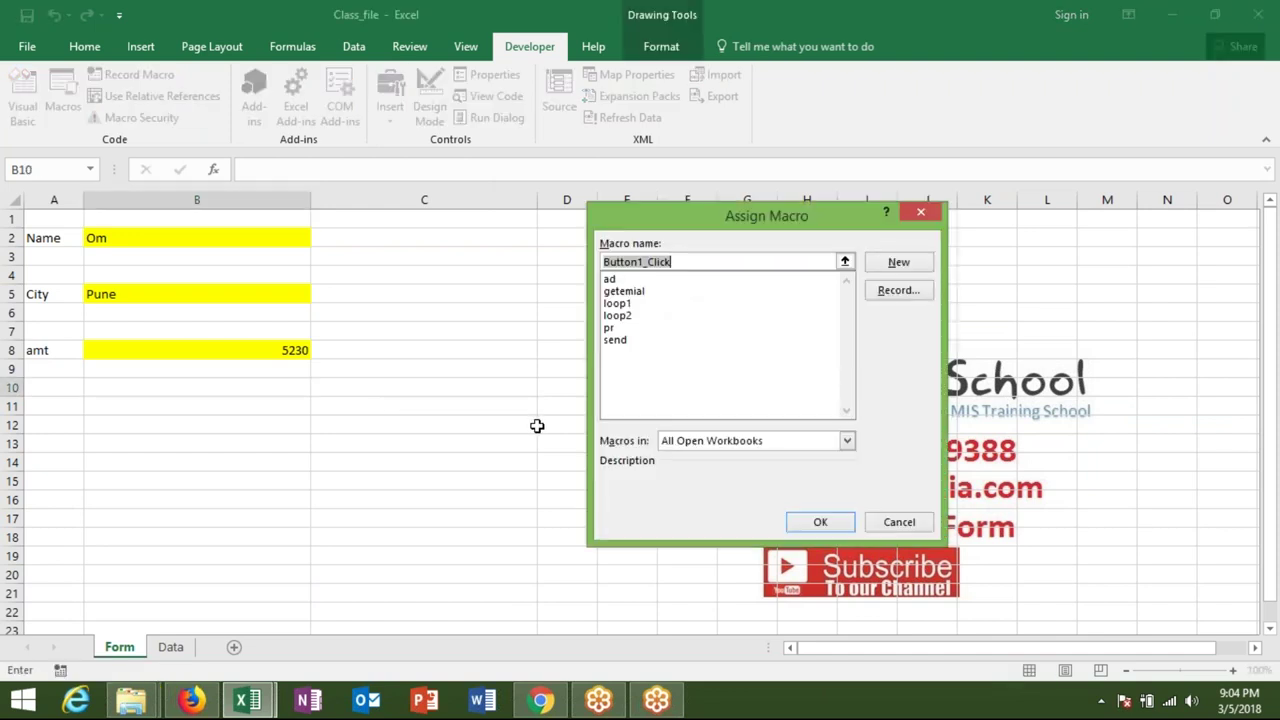
{"action": "left_click", "coordinate": [622, 340]}
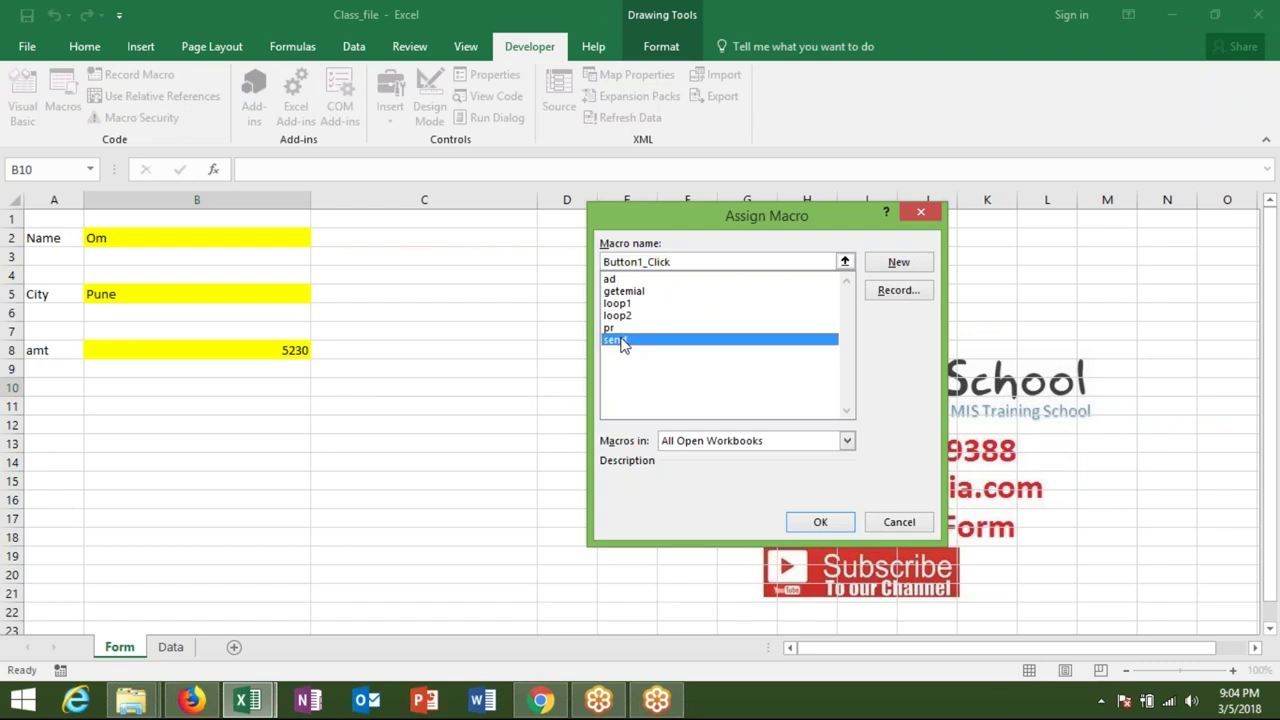
{"action": "left_click", "coordinate": [820, 522]}
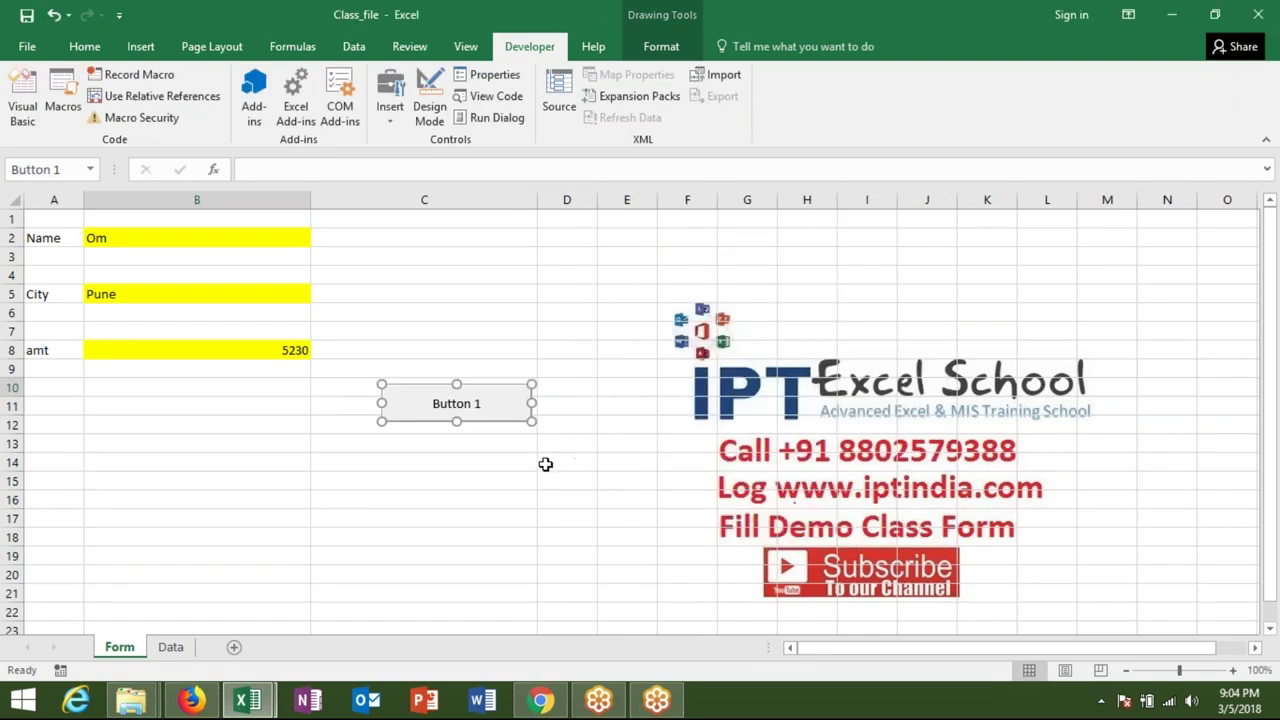
Relabel the button 'Send' and click it to run the macro
{"action": "left_click", "coordinate": [488, 407]}
{"action": "key", "text": "Delete"}
{"action": "key", "text": "Delete"}
{"action": "key", "text": "Delete"}
{"action": "key", "text": "Delete"}
{"action": "key", "text": "Delete"}
{"action": "key", "text": "Delete"}
{"action": "key", "text": "Delete"}
{"action": "type", "text": "Send"}
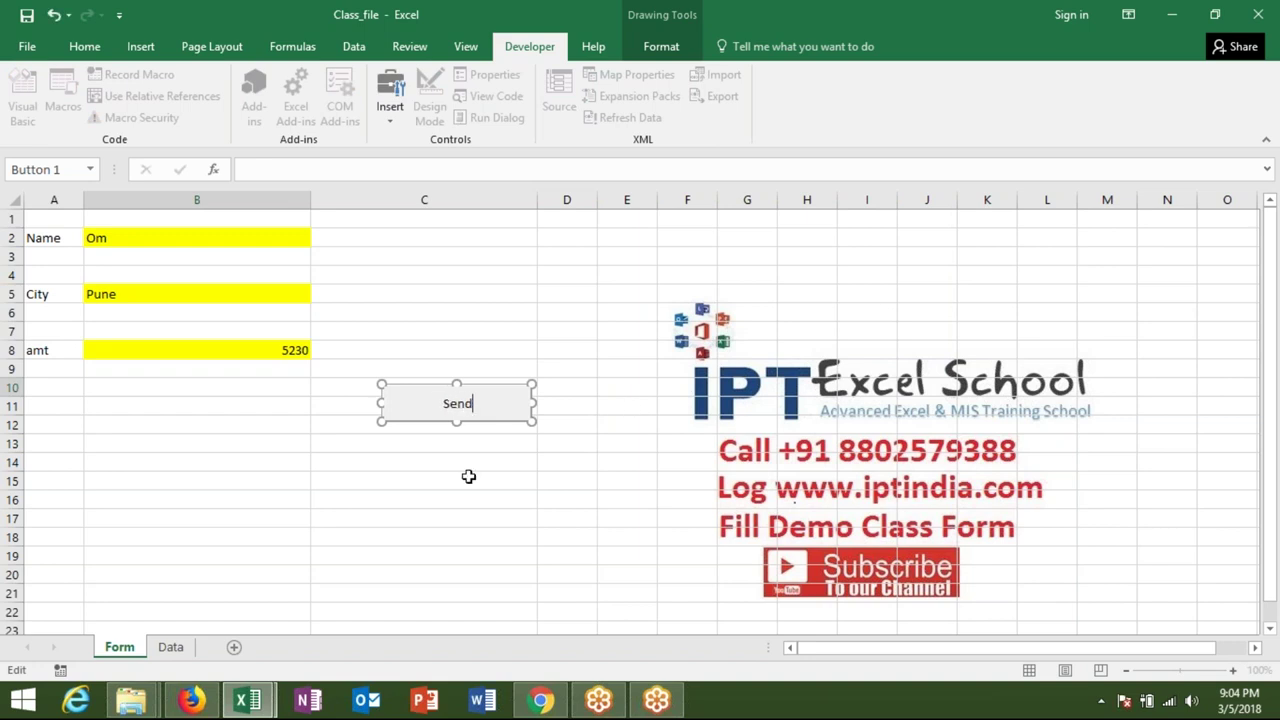
{"action": "left_click", "coordinate": [468, 479]}
{"action": "left_click", "coordinate": [462, 410]}
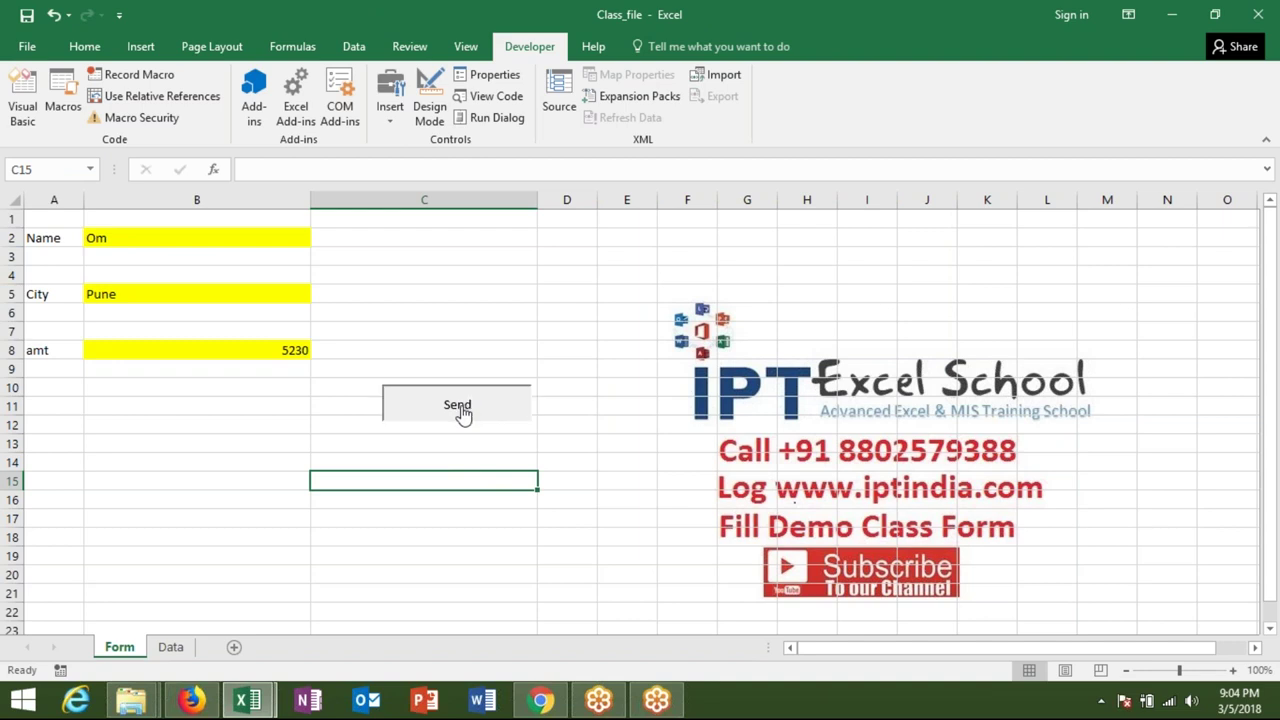
{"action": "left_click", "coordinate": [172, 650]}
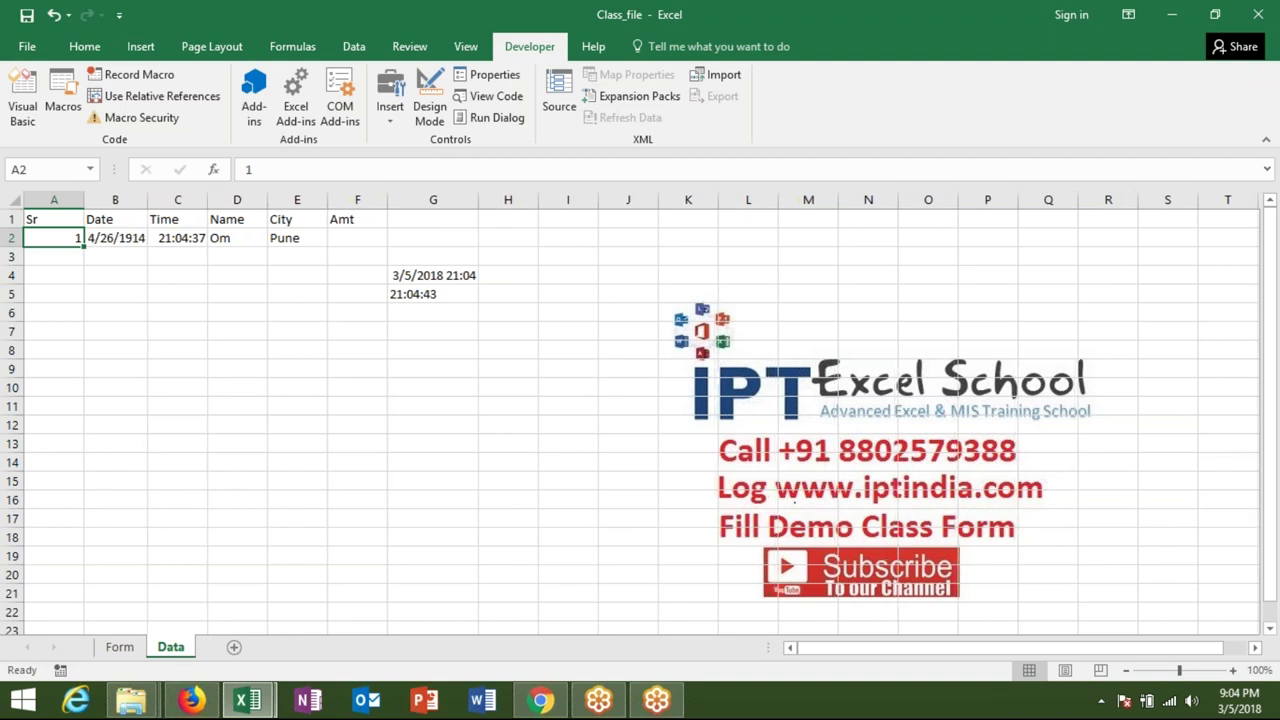
{"action": "left_click", "coordinate": [119, 647]}
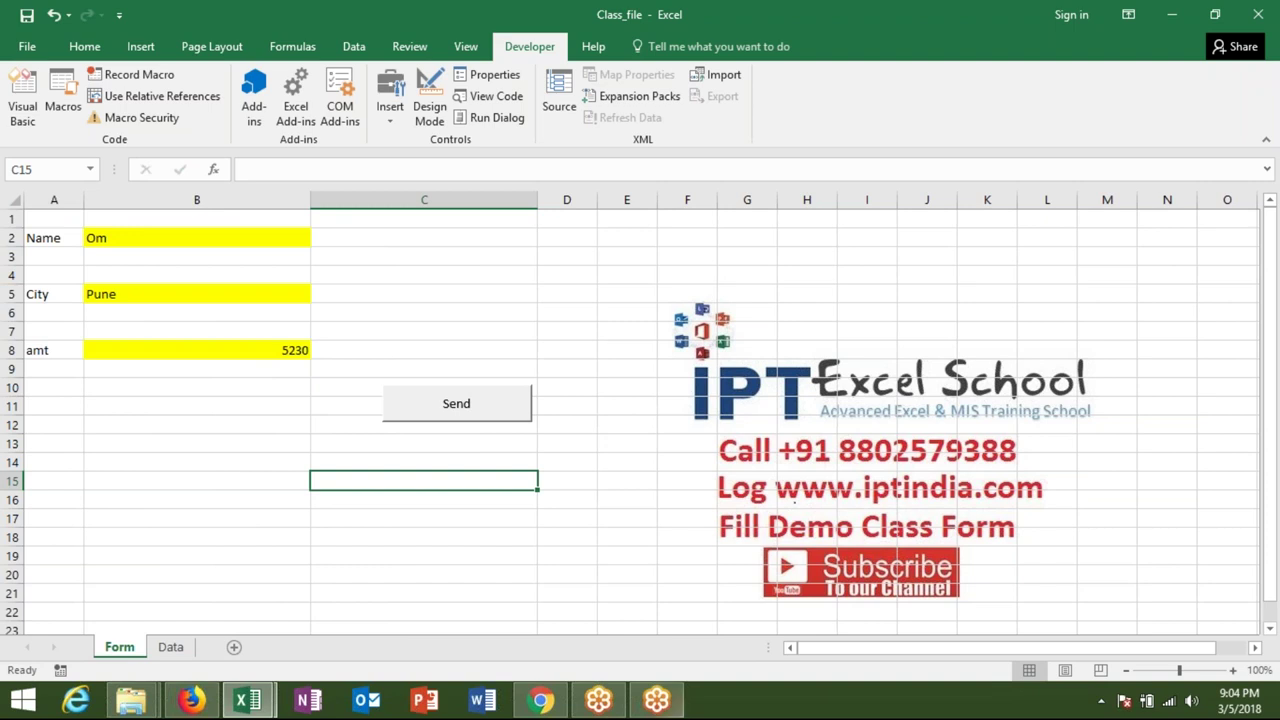
{"action": "left_click", "coordinate": [289, 350]}
{"action": "left_click", "coordinate": [283, 293]}
{"action": "left_click", "coordinate": [289, 240]}
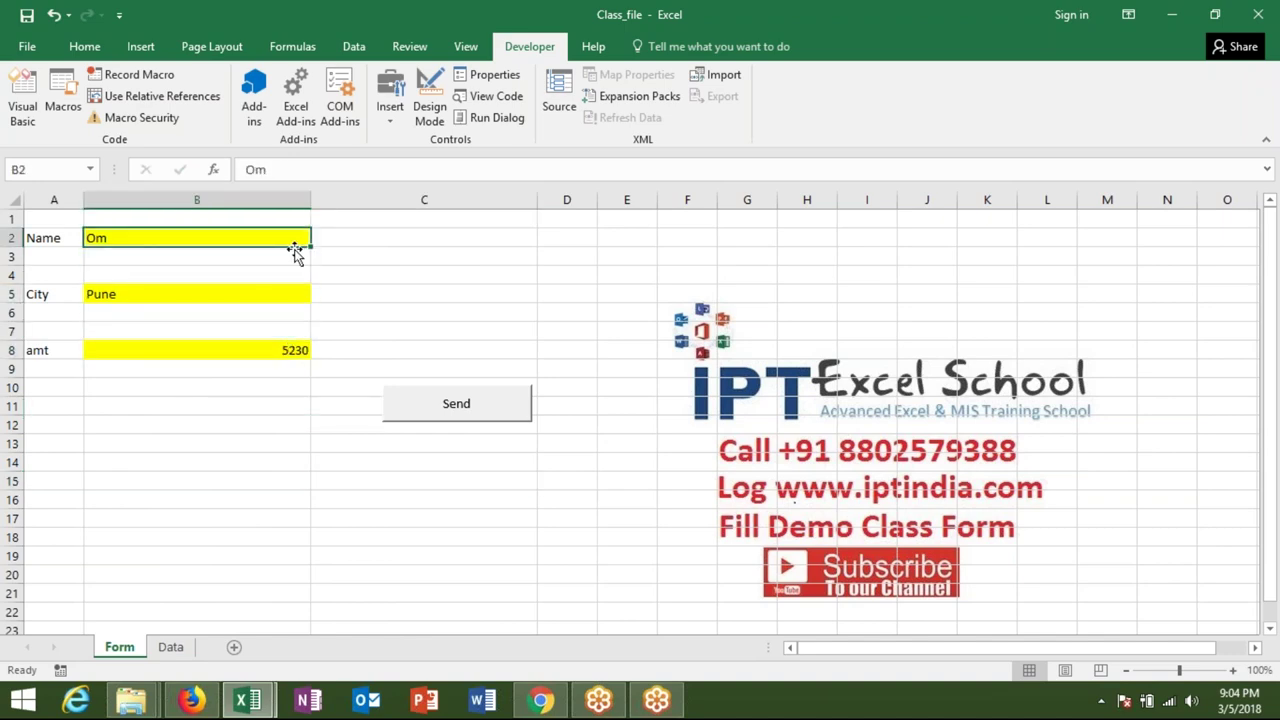
Add MsgBox "Your Data have Saved" to the send macro
{"action": "key", "text": "alt+F11"}
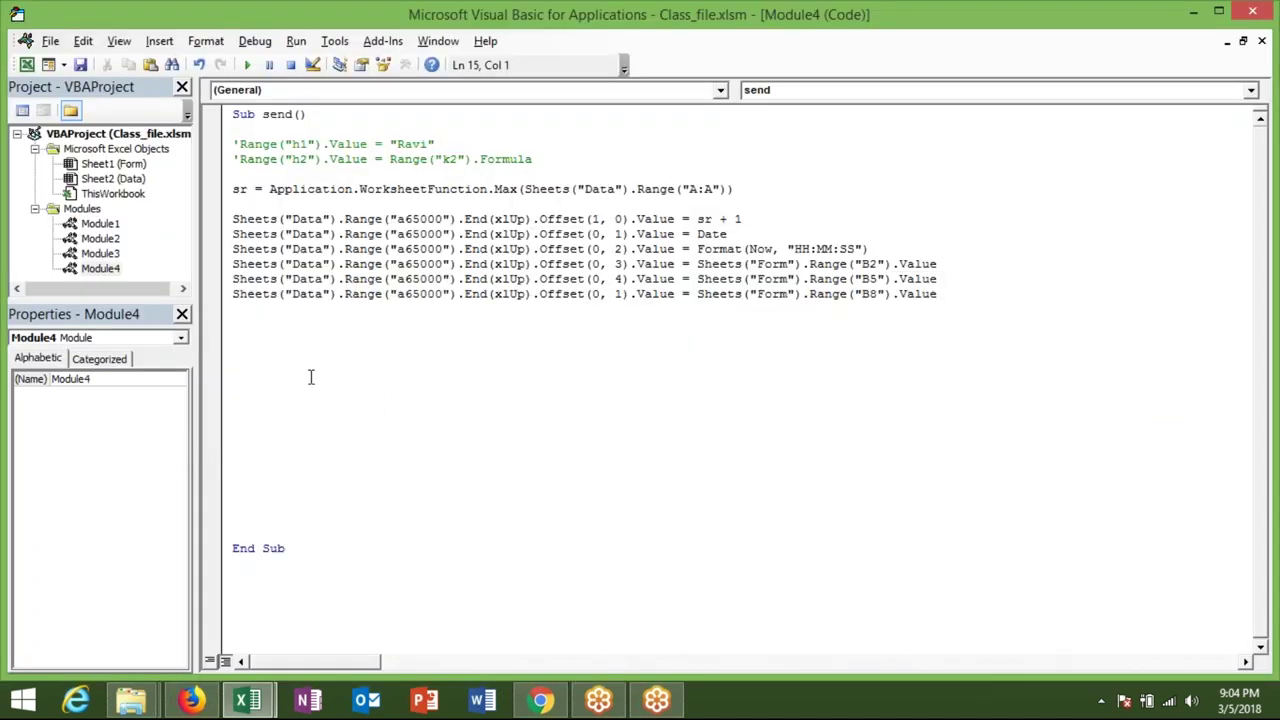
{"action": "type", "text": "m"}
{"action": "type", "text": "bocx"}
{"action": "key", "text": "BackSpace"}
{"action": "key", "text": "BackSpace"}
{"action": "type", "text": "x"}
{"action": "type", "text": " \"Your Data have Saved\""}
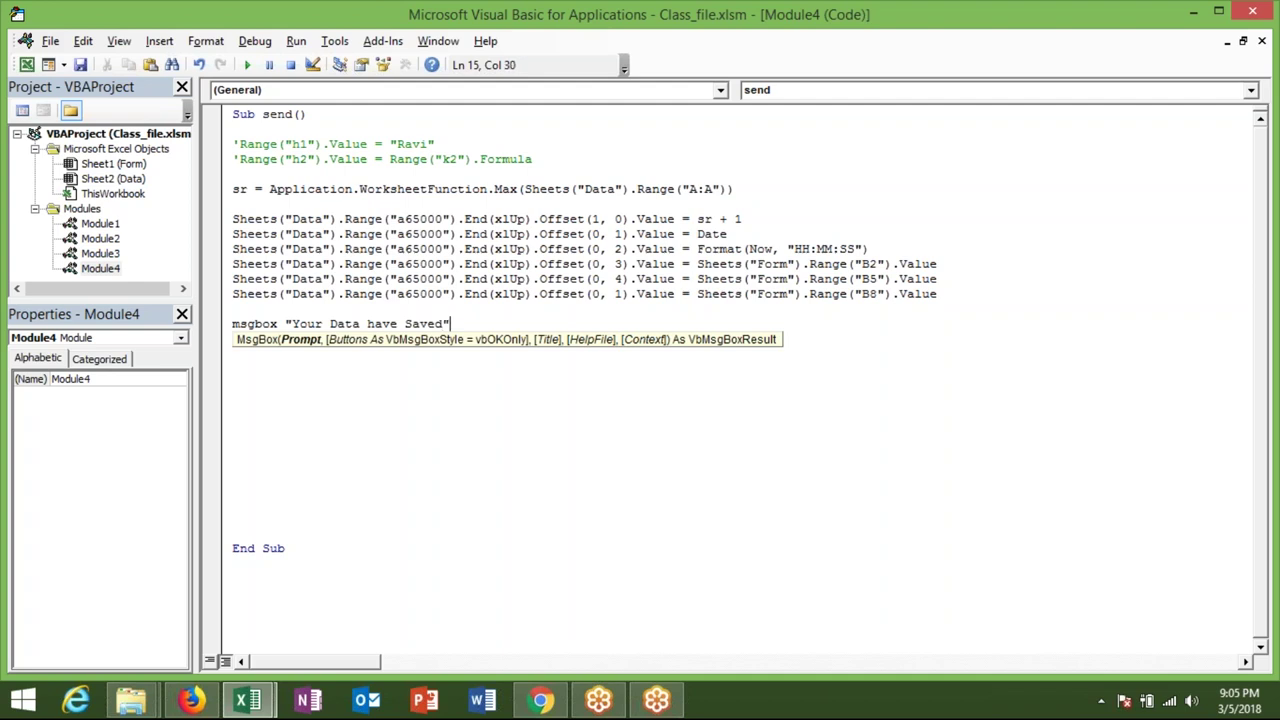
{"action": "left_click", "coordinate": [358, 430]}
{"action": "left_click", "coordinate": [338, 373]}
Add Sheets("Form").Range("b2,b5,b8").ClearContents below the message box line
{"action": "key", "text": "alt+F11"}
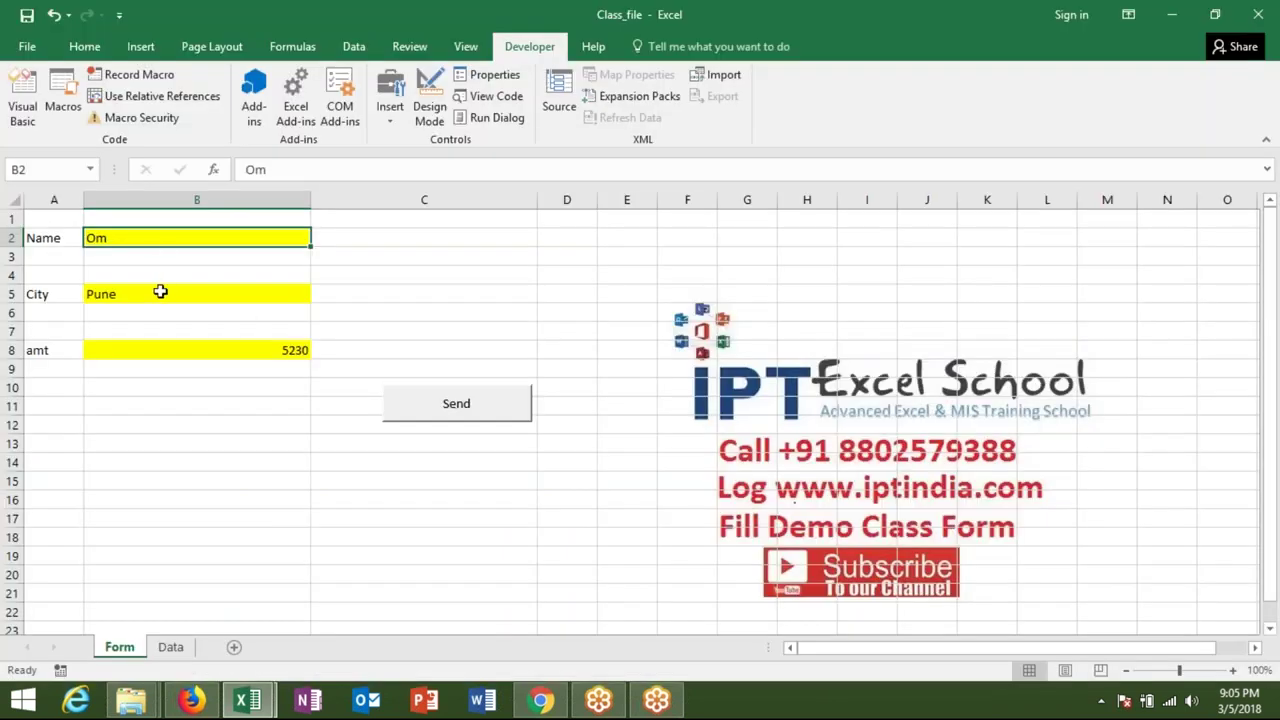
{"action": "key", "text": "alt+F11"}
{"action": "type", "text": "range(\"A"}
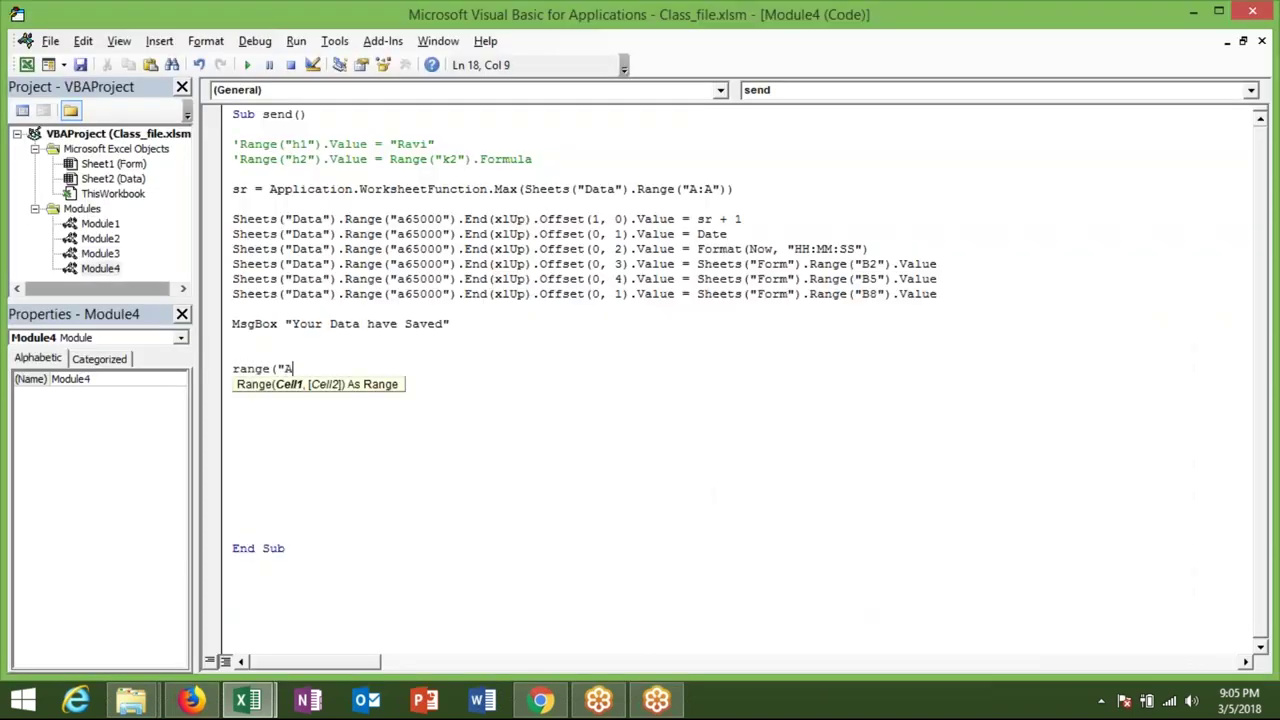
{"action": "key", "text": "BackSpace"}
{"action": "type", "text": "b2."}
{"action": "key", "text": "BackSpace"}
{"action": "type", "text": ","}
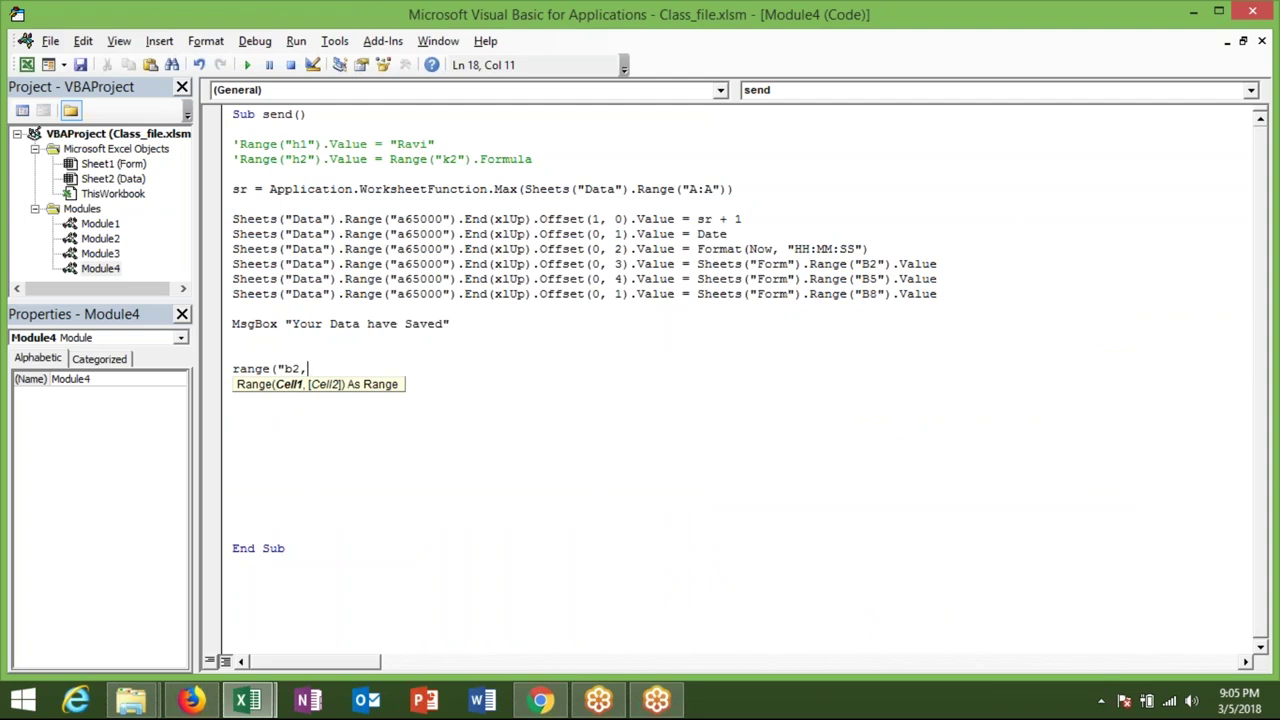
{"action": "type", "text": "b5,"}
{"action": "type", "text": "b8\""}
{"action": "type", "text": ").cl"}
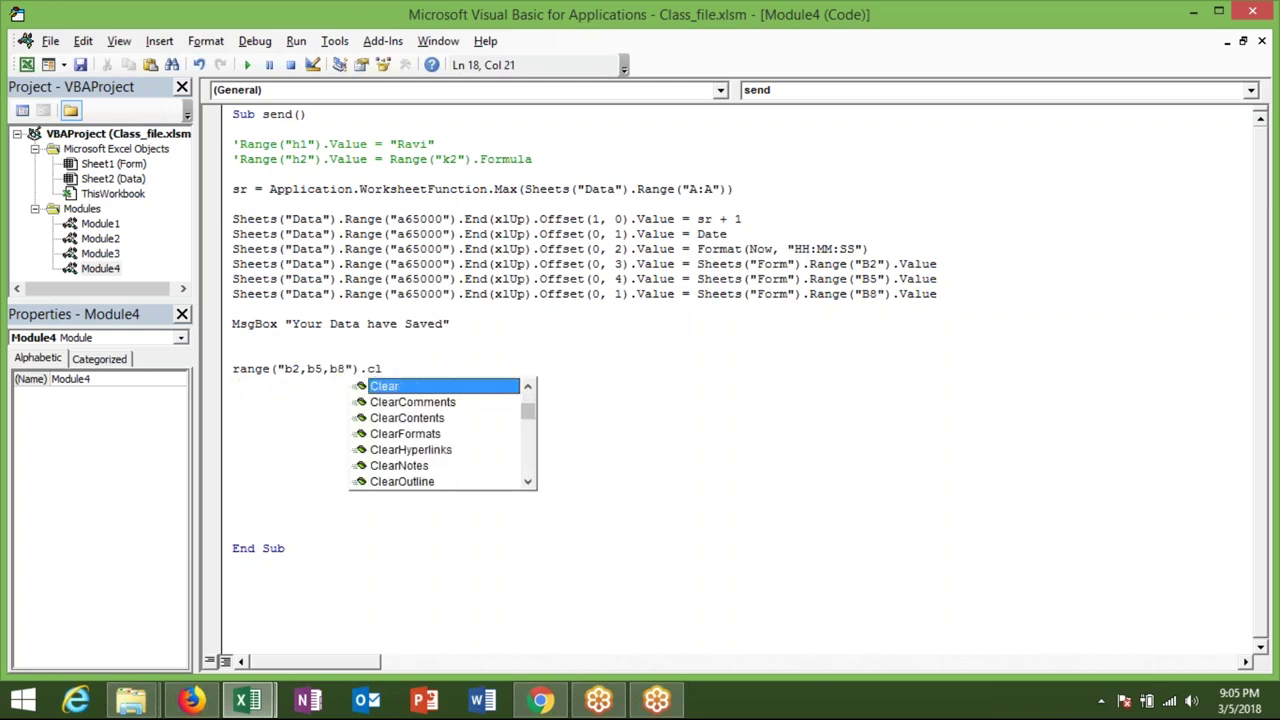
{"action": "key", "text": "Down"}
{"action": "key", "text": "Down"}
{"action": "key", "text": "Tab"}
{"action": "key", "text": "Return"}
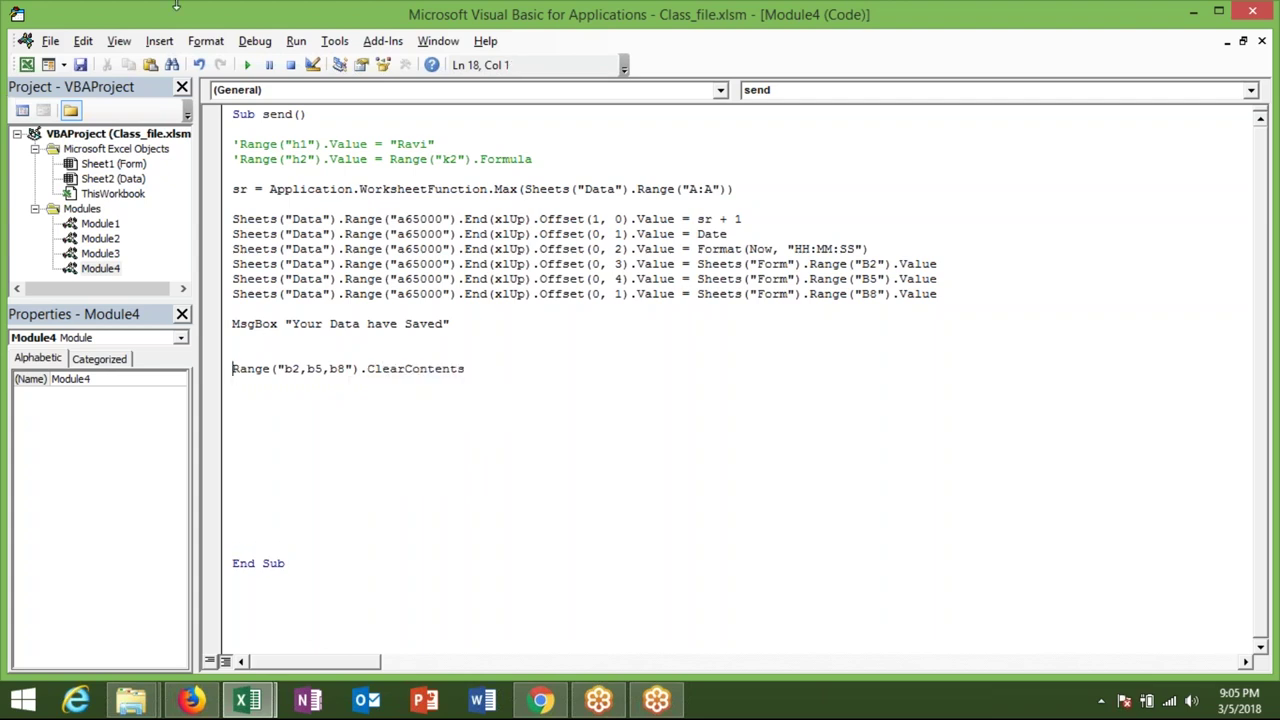
{"action": "type", "text": "sheets"}
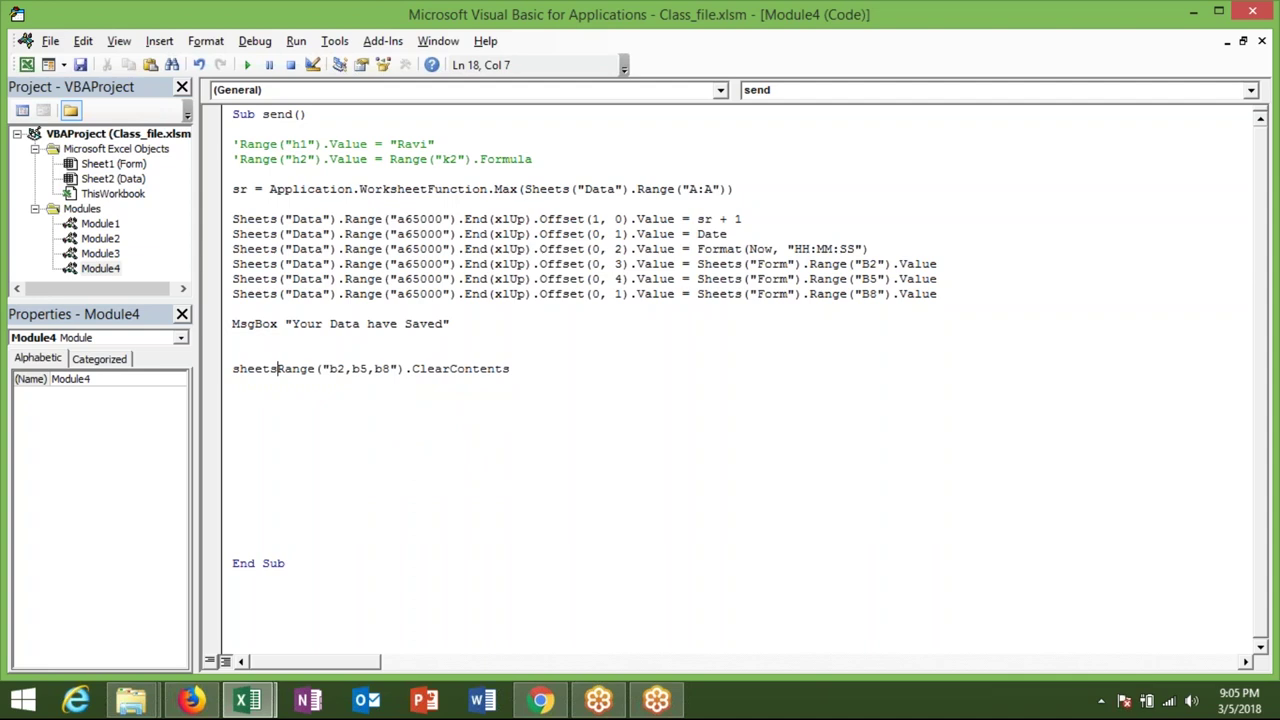
{"action": "type", "text": "(\"Form\""}
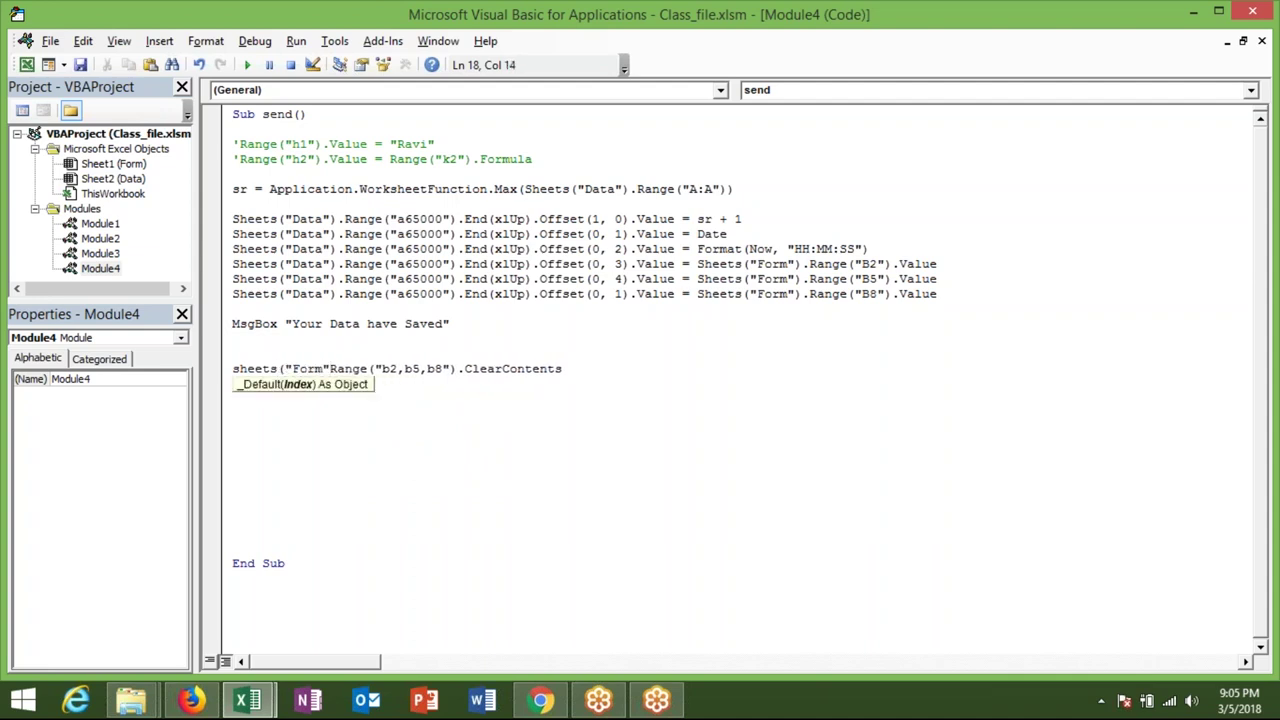
{"action": "type", "text": ")."}
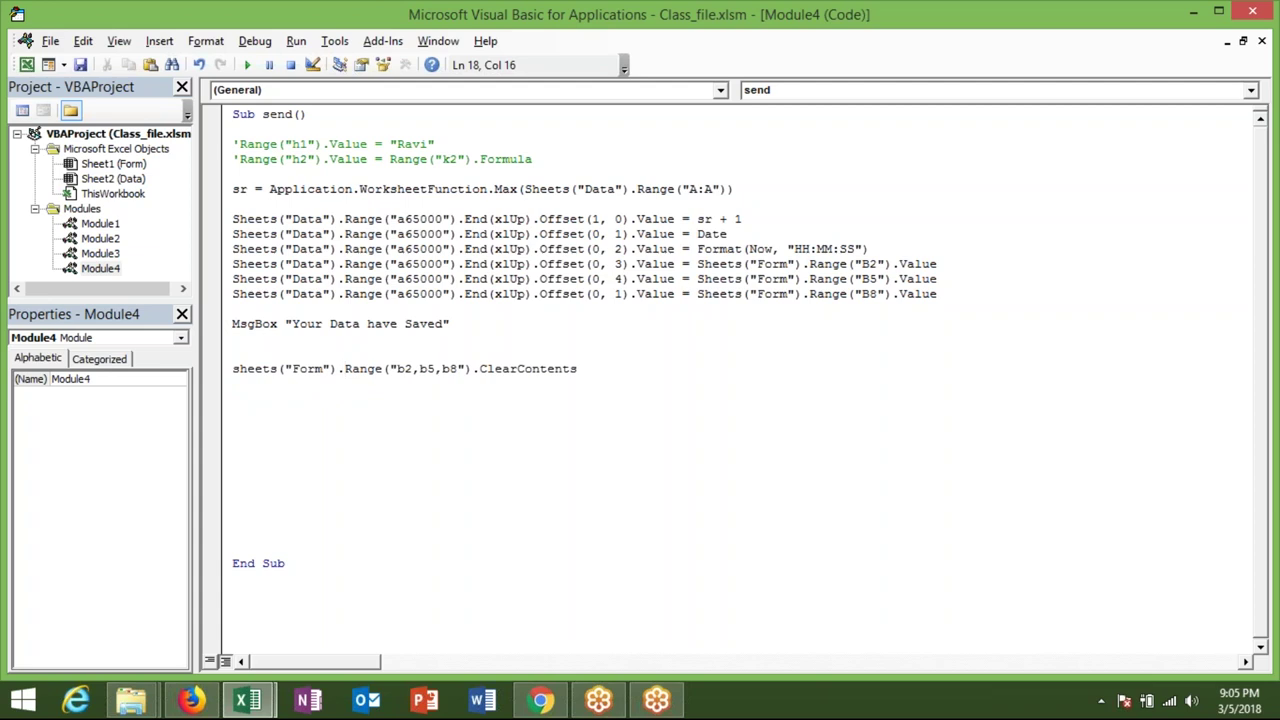
{"action": "left_click", "coordinate": [318, 396]}
Submit the Pune, 5230 form entry and check the logged row on the Data sheet
{"action": "key", "text": "alt+F11"}
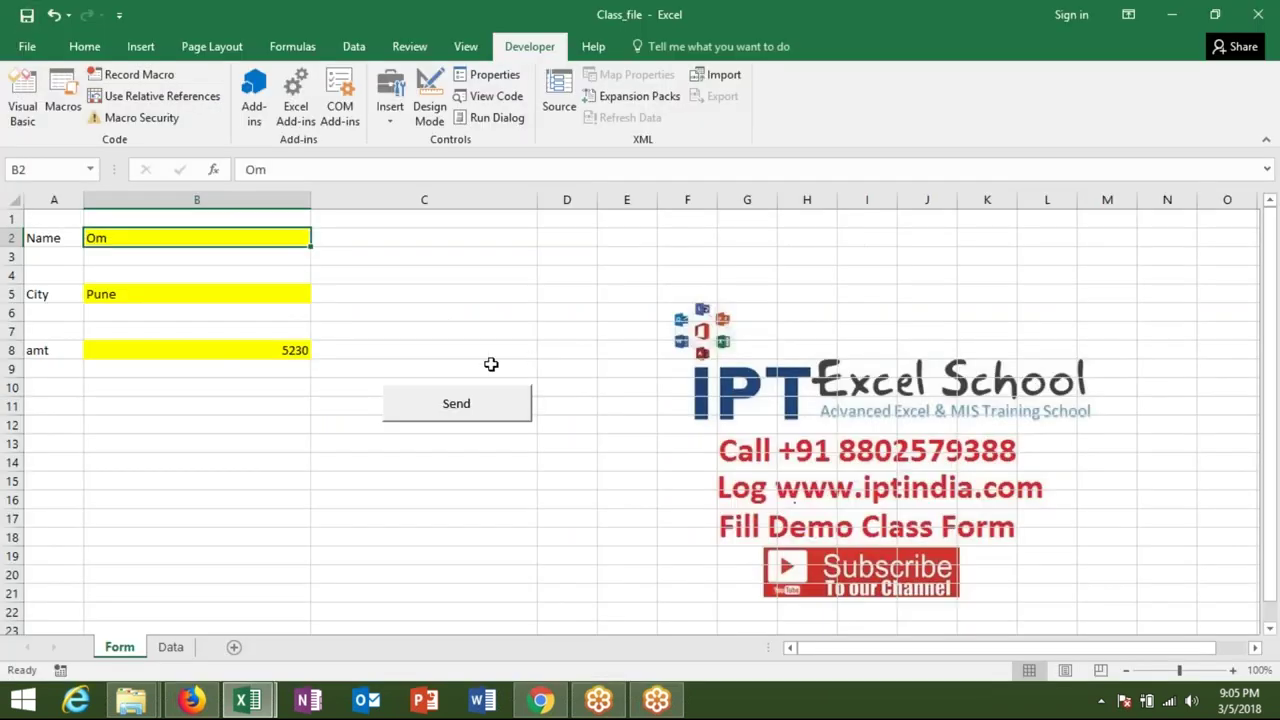
{"action": "left_click", "coordinate": [488, 417]}
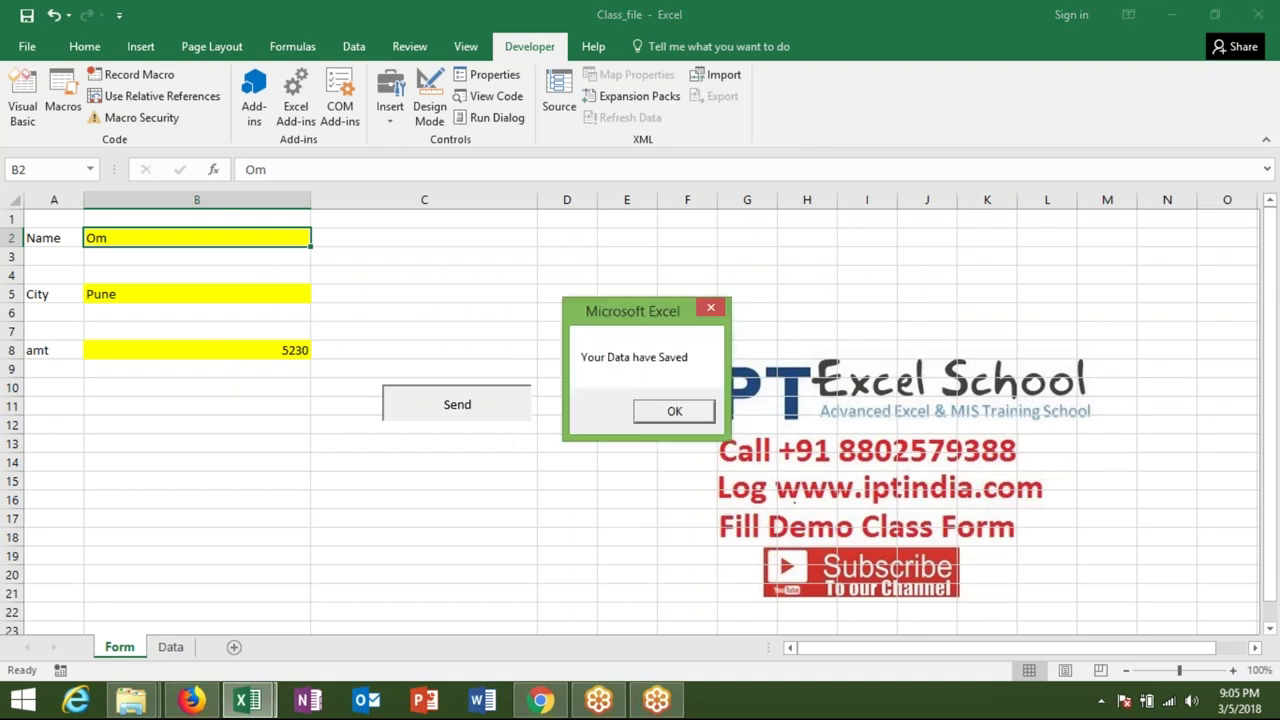
{"action": "left_click", "coordinate": [674, 412]}
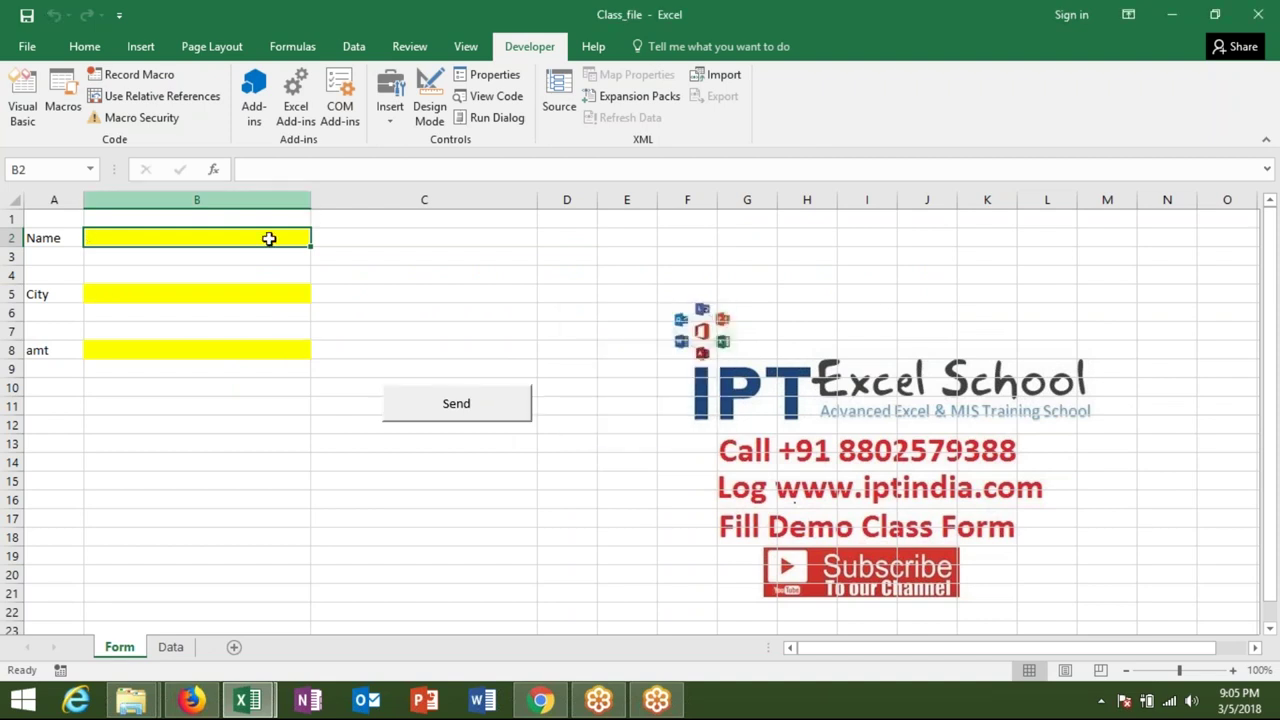
{"action": "left_click", "coordinate": [170, 647]}
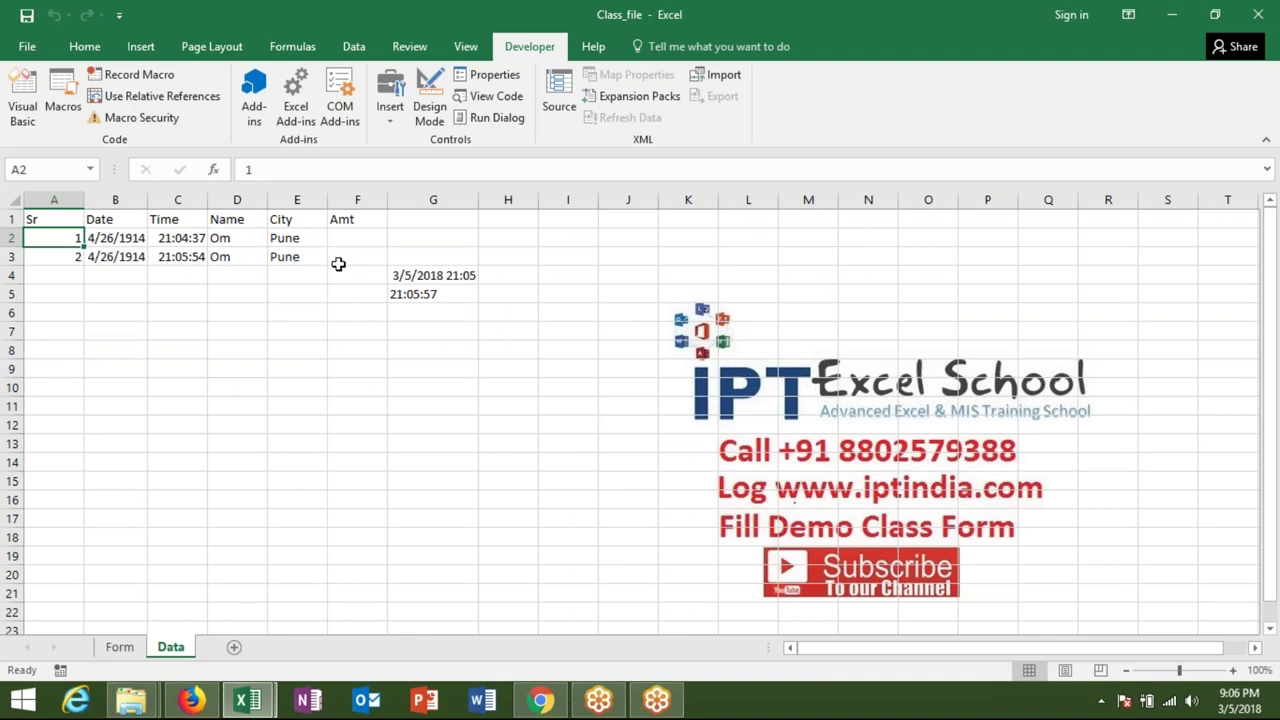
Change the amount line's Offset(0, 1) to Offset(0, 5) in the Send macro, then return to the Form sheet
{"action": "key", "text": "alt+F11"}
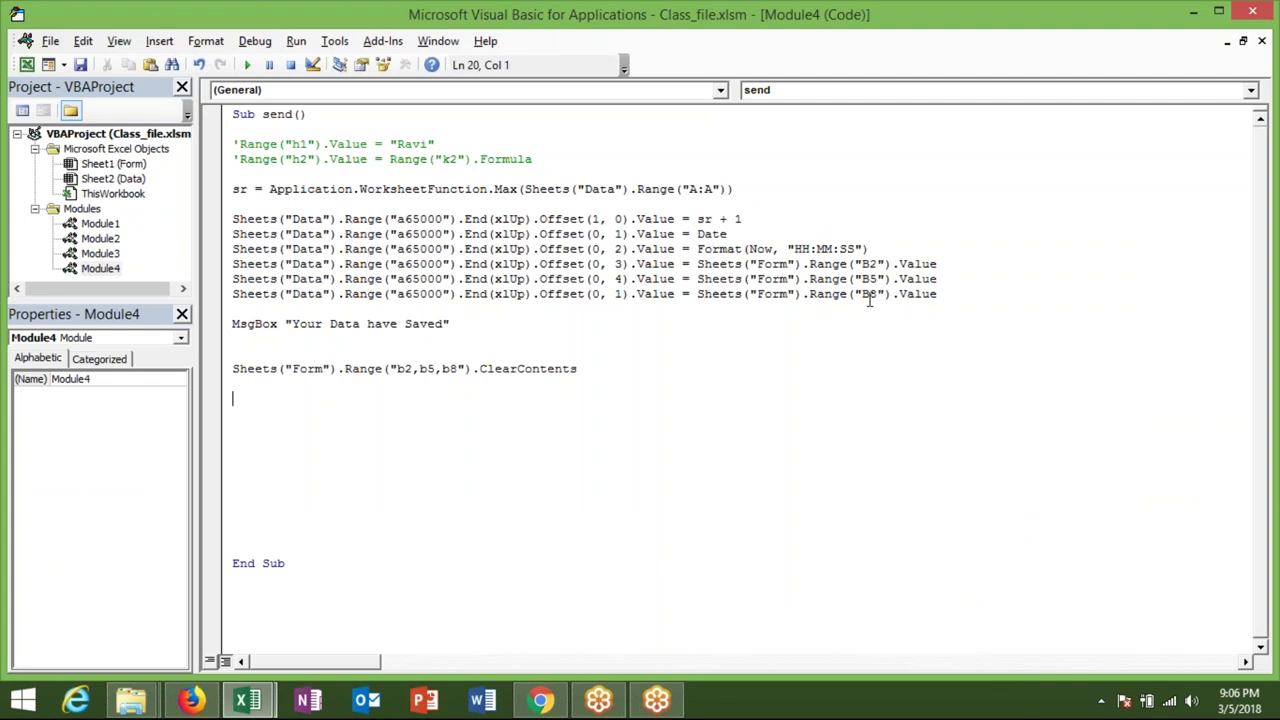
{"action": "left_click", "coordinate": [626, 294]}
{"action": "key", "text": "BackSpace"}
{"action": "type", "text": "5"}
{"action": "left_click", "coordinate": [522, 343]}
{"action": "key", "text": "alt+F11"}
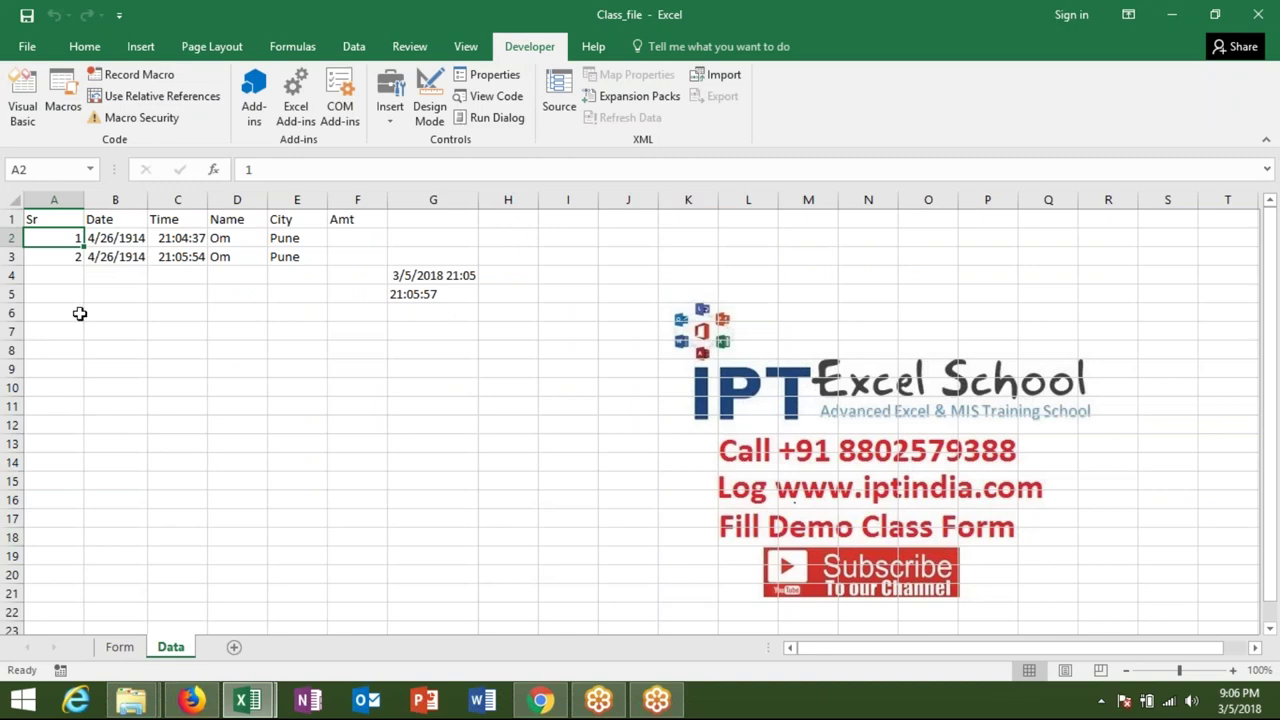
{"action": "key", "text": "alt+F11"}
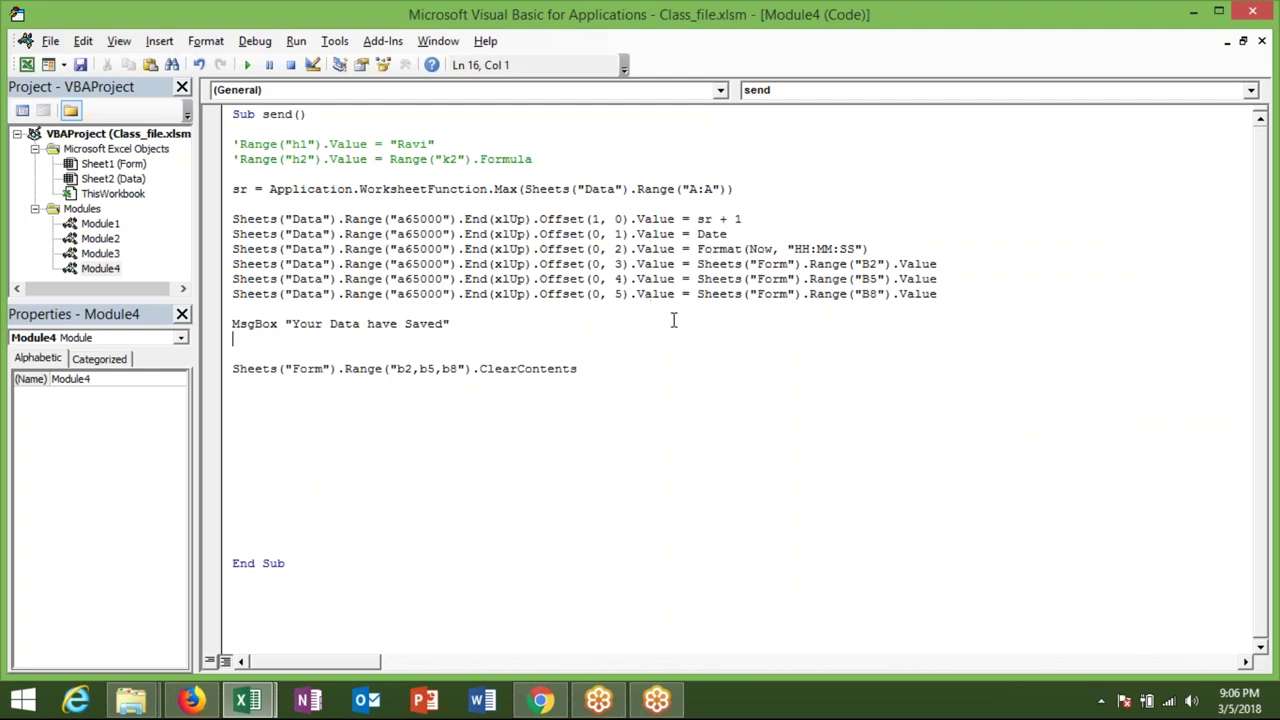
{"action": "key", "text": "alt+Tab"}
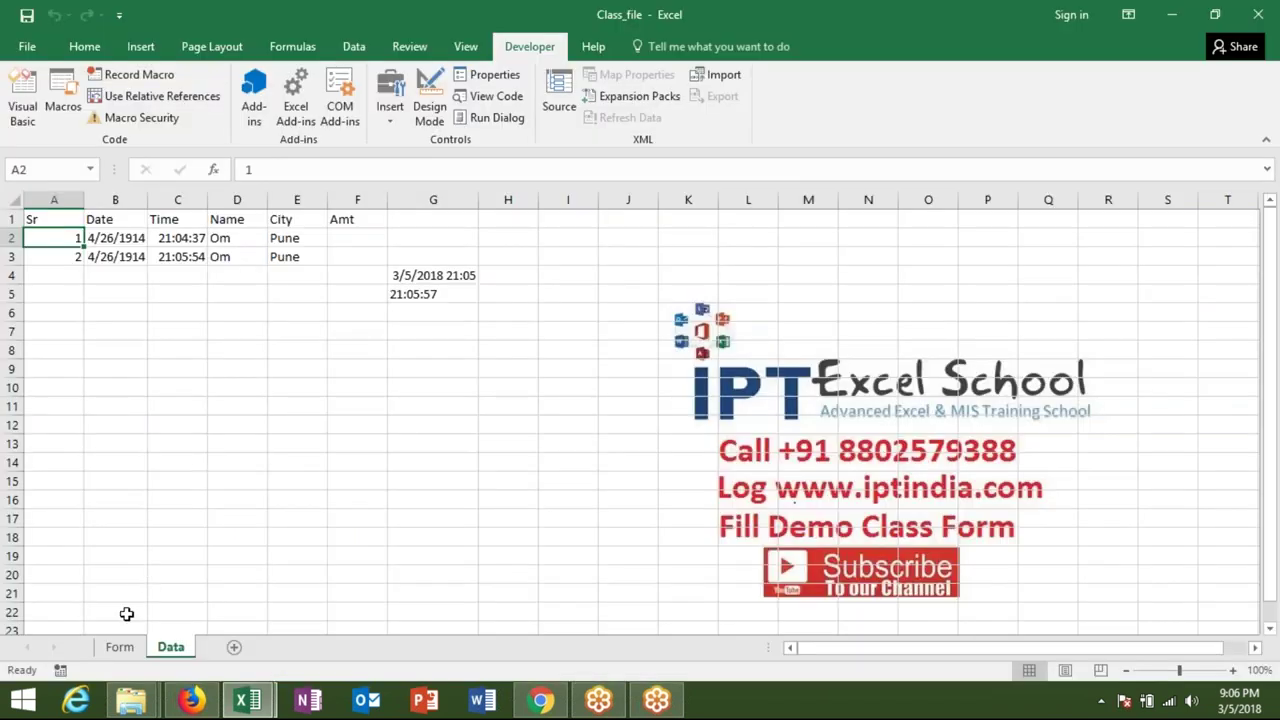
{"action": "left_click", "coordinate": [119, 647]}
Fill the form with a sample name in B2, Noida in B5 and 8547 in B8
{"action": "left_click", "coordinate": [191, 342]}
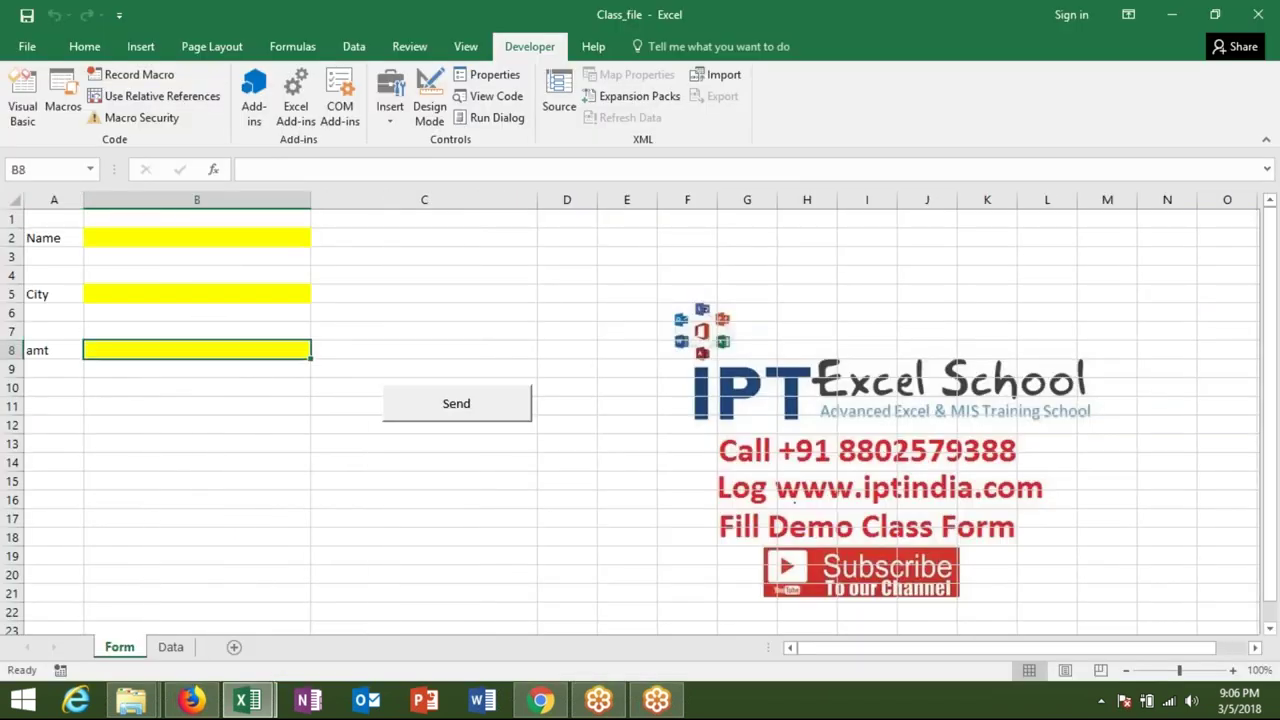
{"action": "key", "text": "Up"}
{"action": "key", "text": "Up"}
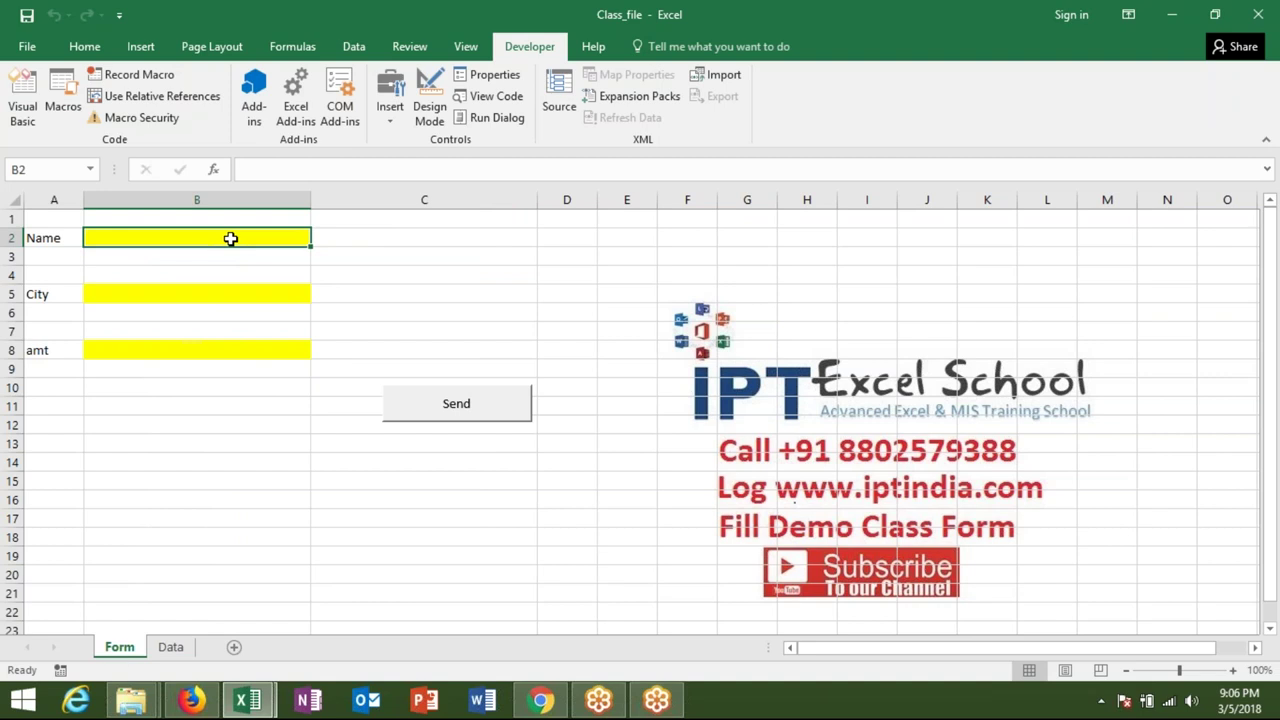
{"action": "type", "text": "U"}
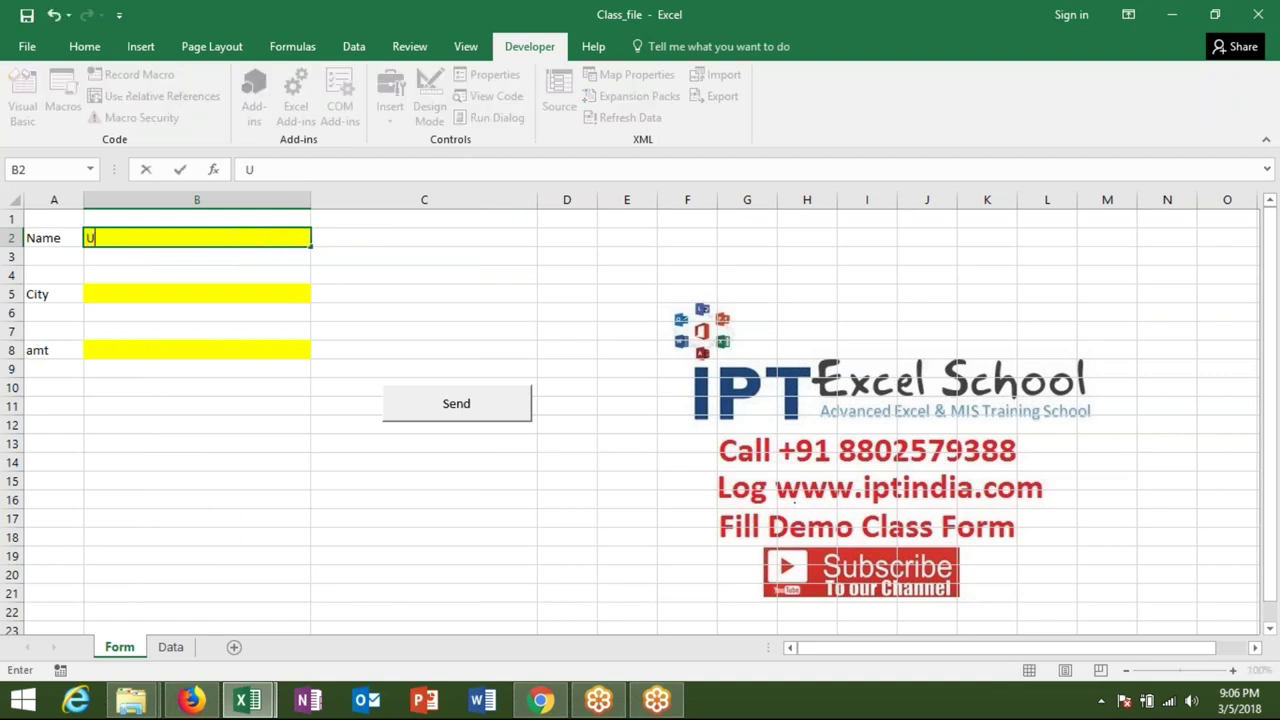
{"action": "type", "text": "day"}
{"action": "key", "text": "Tab"}
{"action": "key", "text": "Return"}
{"action": "key", "text": "Down"}
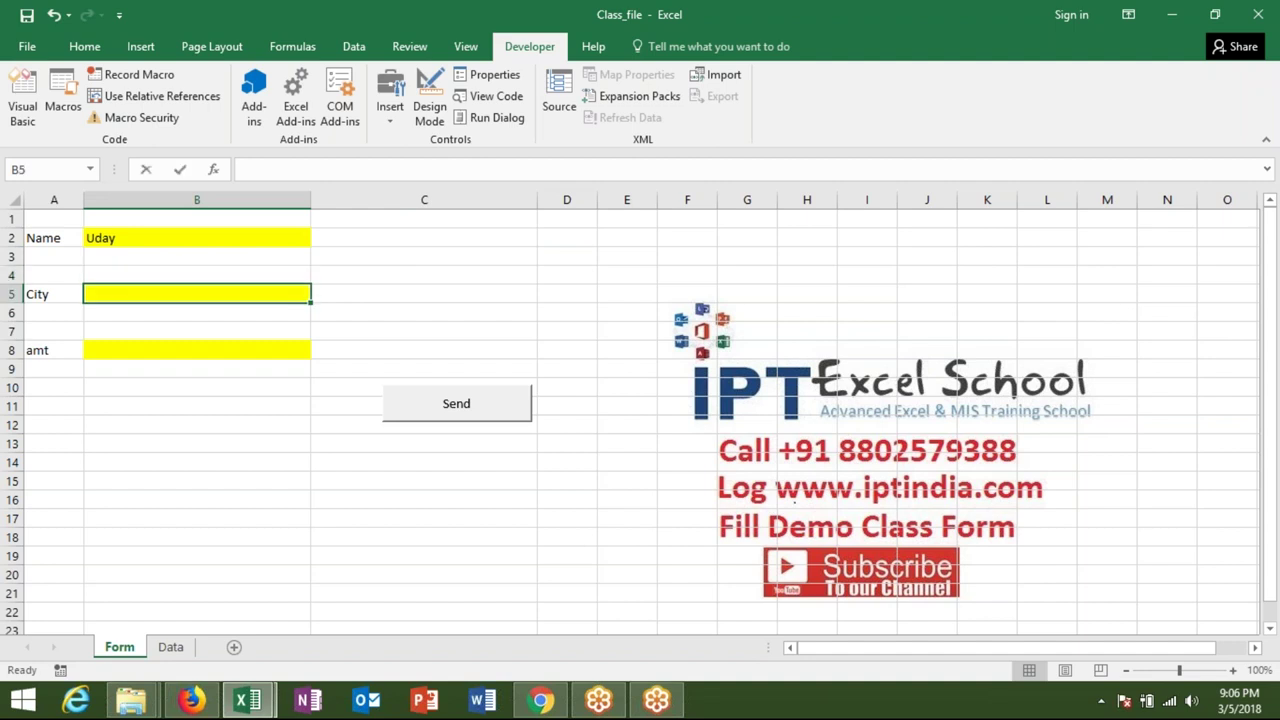
{"action": "type", "text": "Noida"}
{"action": "key", "text": "Return"}
{"action": "key", "text": "Down"}
{"action": "key", "text": "Down"}
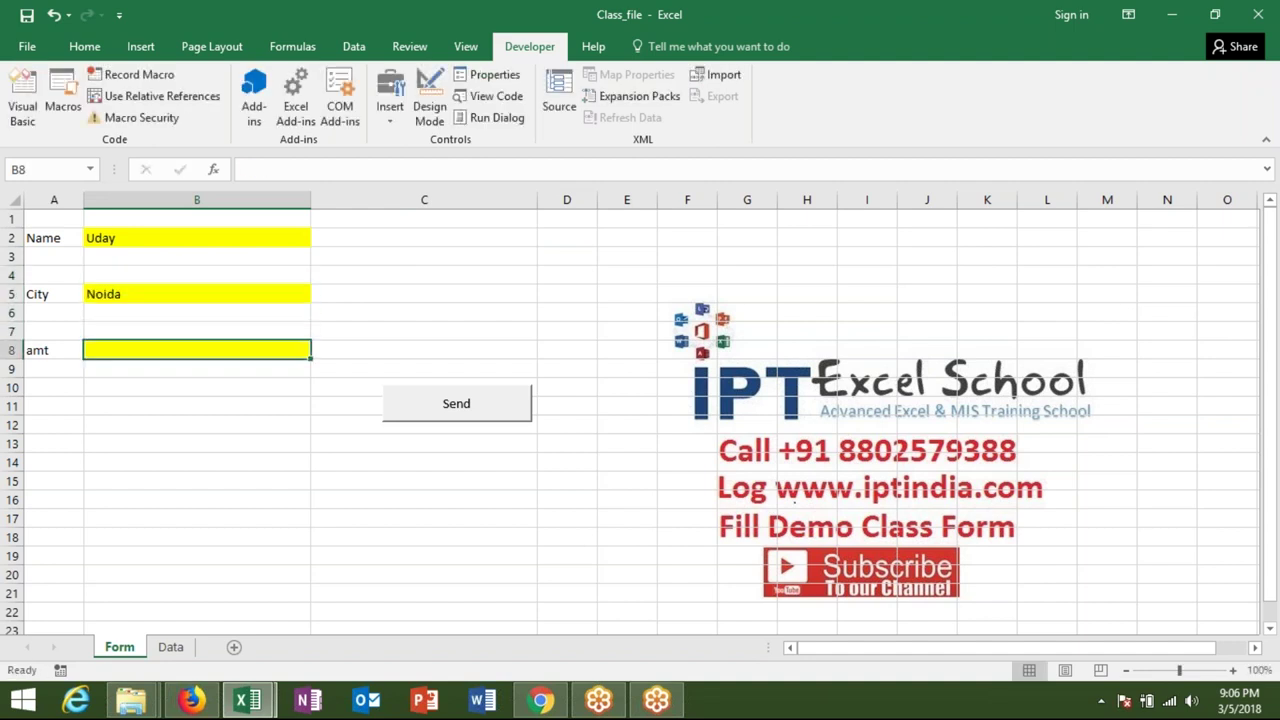
{"action": "type", "text": "8547"}
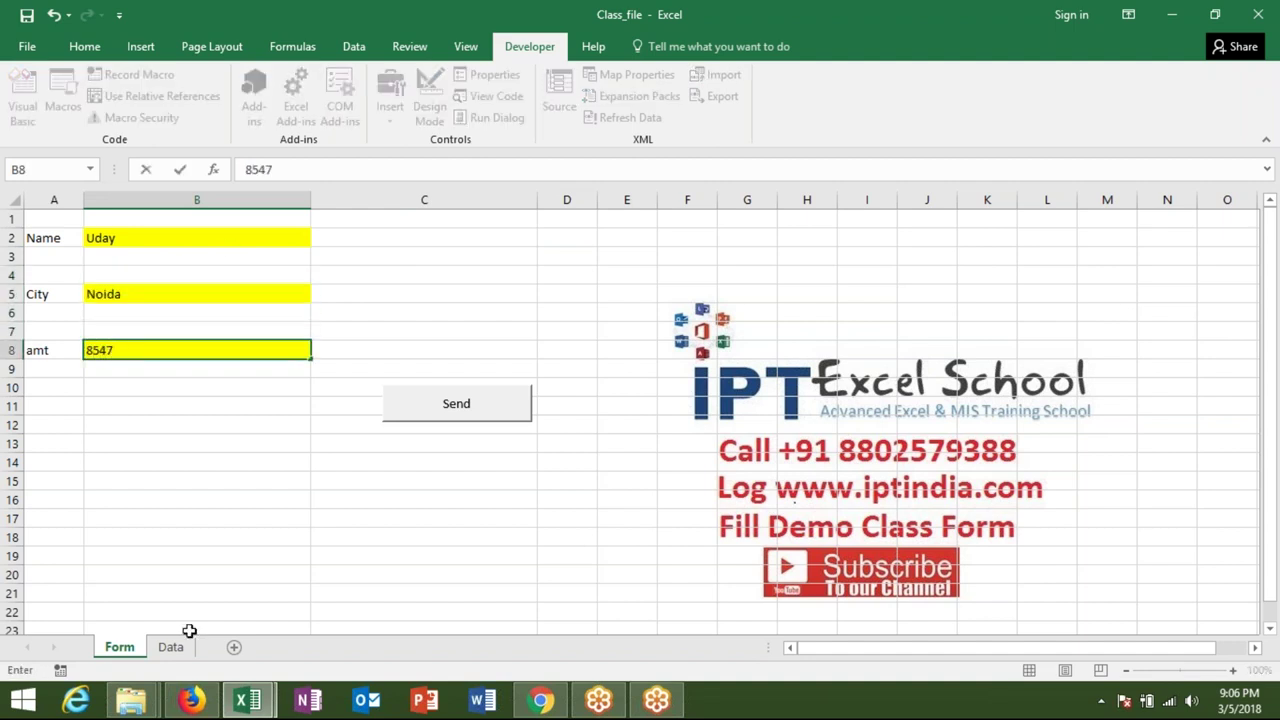
{"action": "left_click", "coordinate": [200, 574]}
Send the entry and view it as record 3 on the Data sheet
{"action": "left_click", "coordinate": [456, 403]}
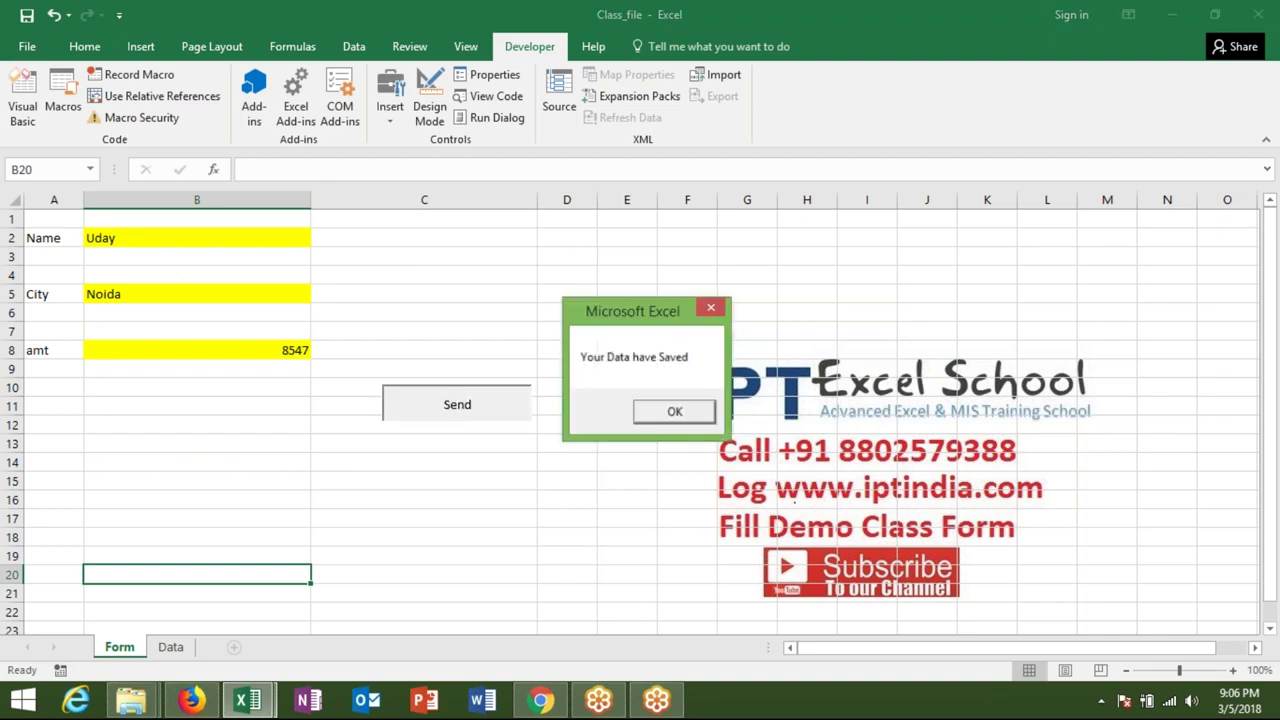
{"action": "left_click", "coordinate": [670, 412]}
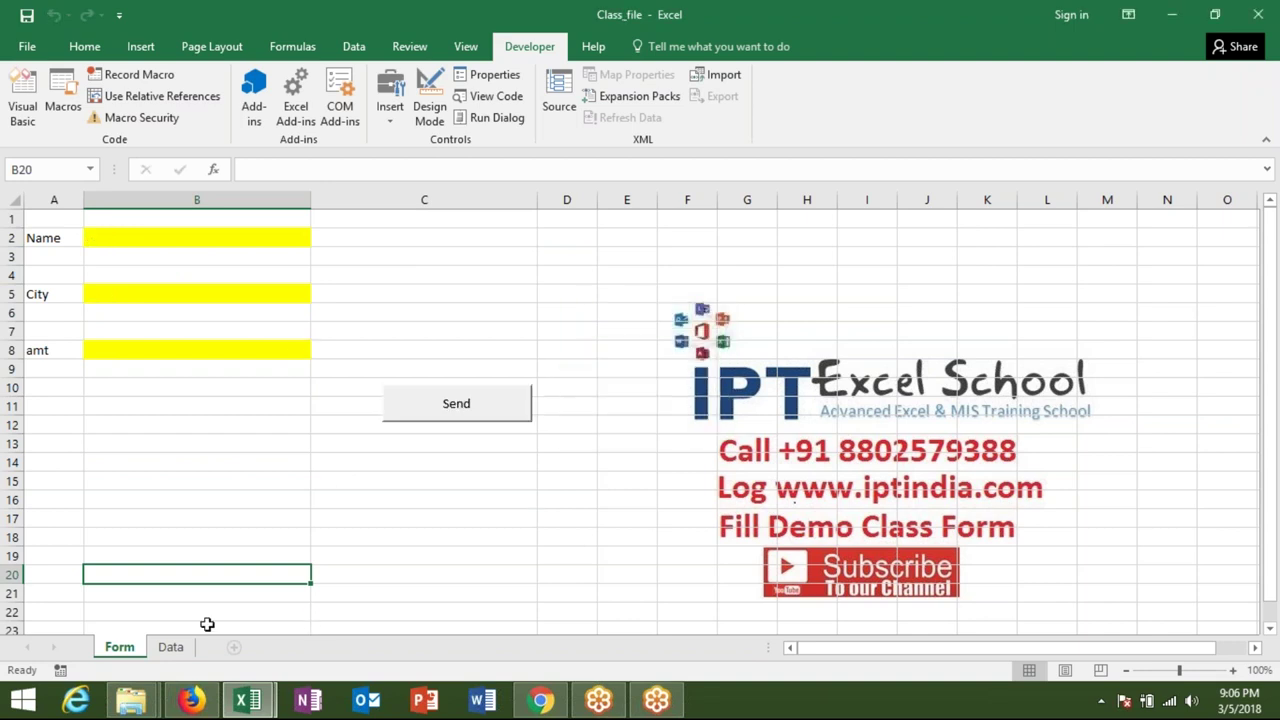
{"action": "left_click", "coordinate": [170, 647]}
Clear the stray date and time values from G3:G6 on the Data sheet
{"action": "left_click", "coordinate": [50, 276]}
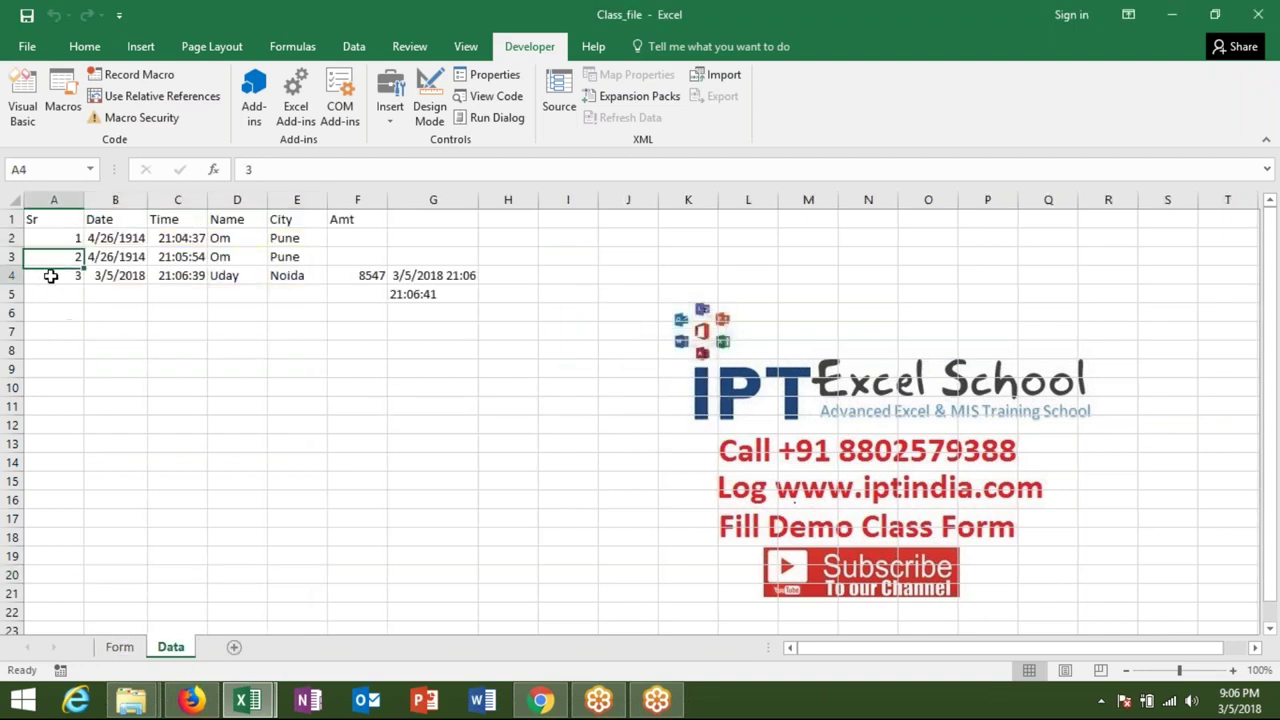
{"action": "left_click", "coordinate": [334, 274]}
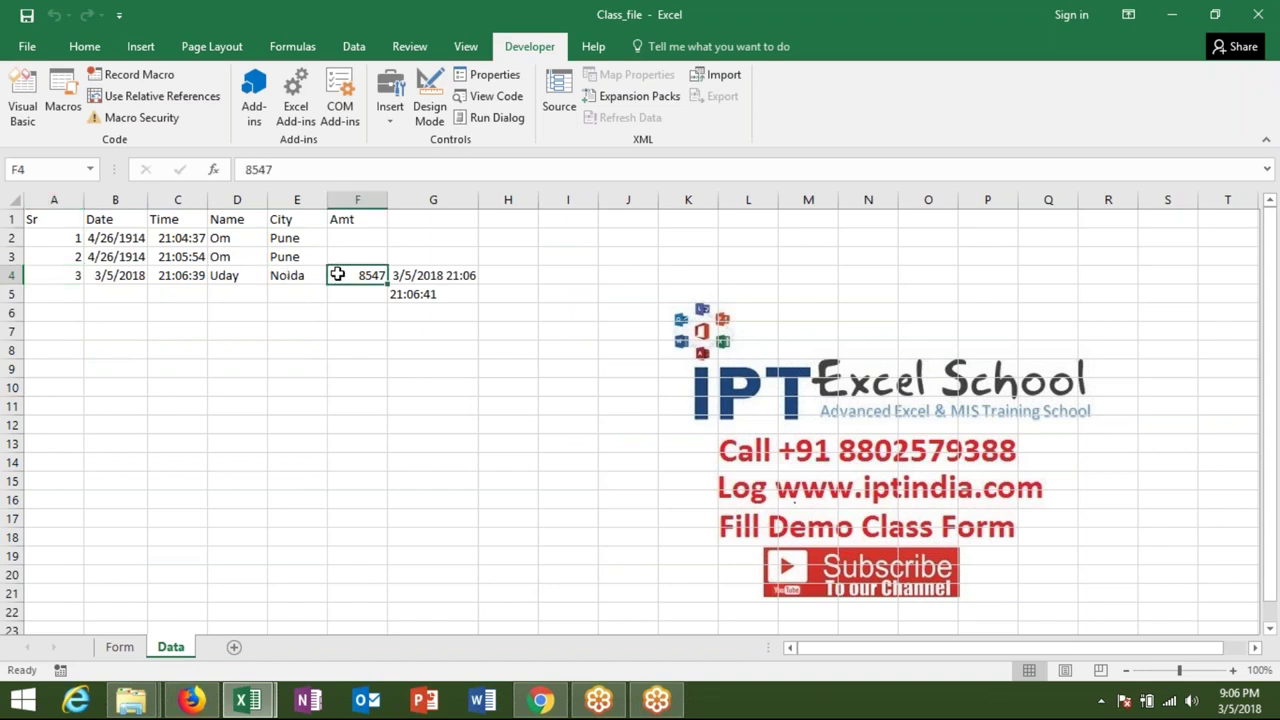
{"action": "left_click_drag", "start_coordinate": [414, 257], "coordinate": [415, 307]}
{"action": "key", "text": "Delete"}
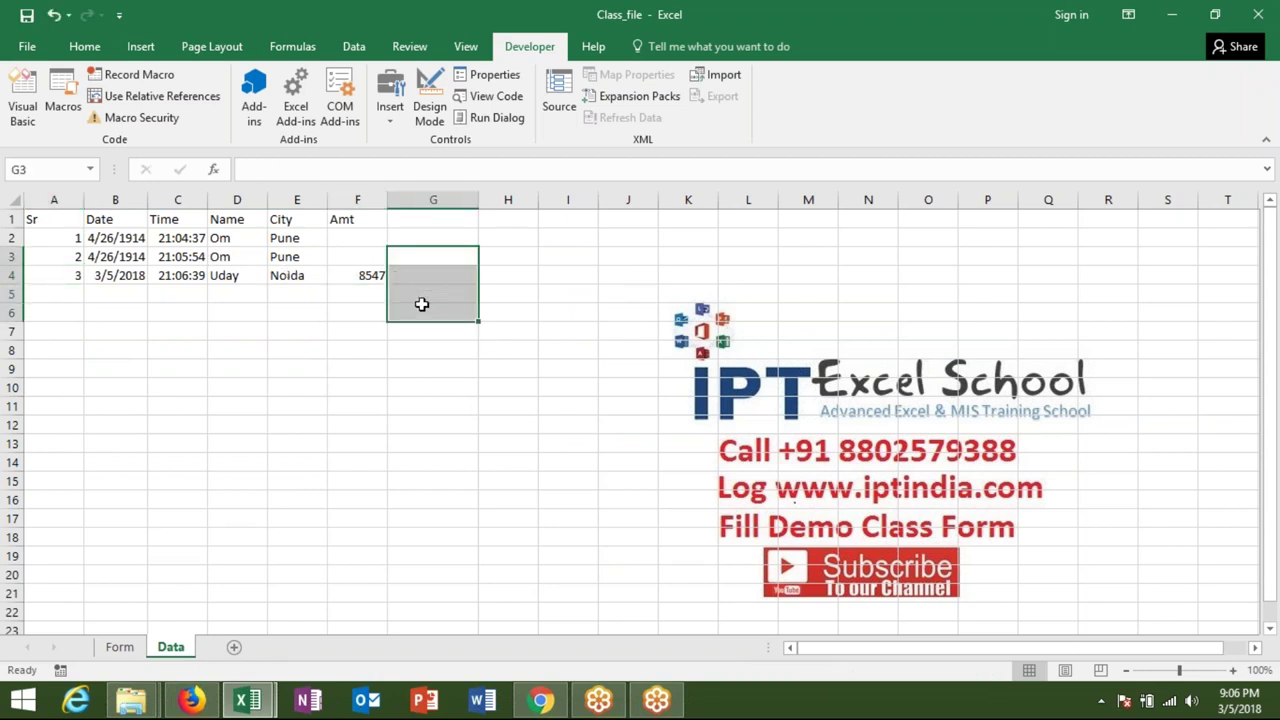
Try entering 4 in A5, discard it, and return to the Form sheet
{"action": "left_click", "coordinate": [58, 293]}
{"action": "type", "text": "4"}
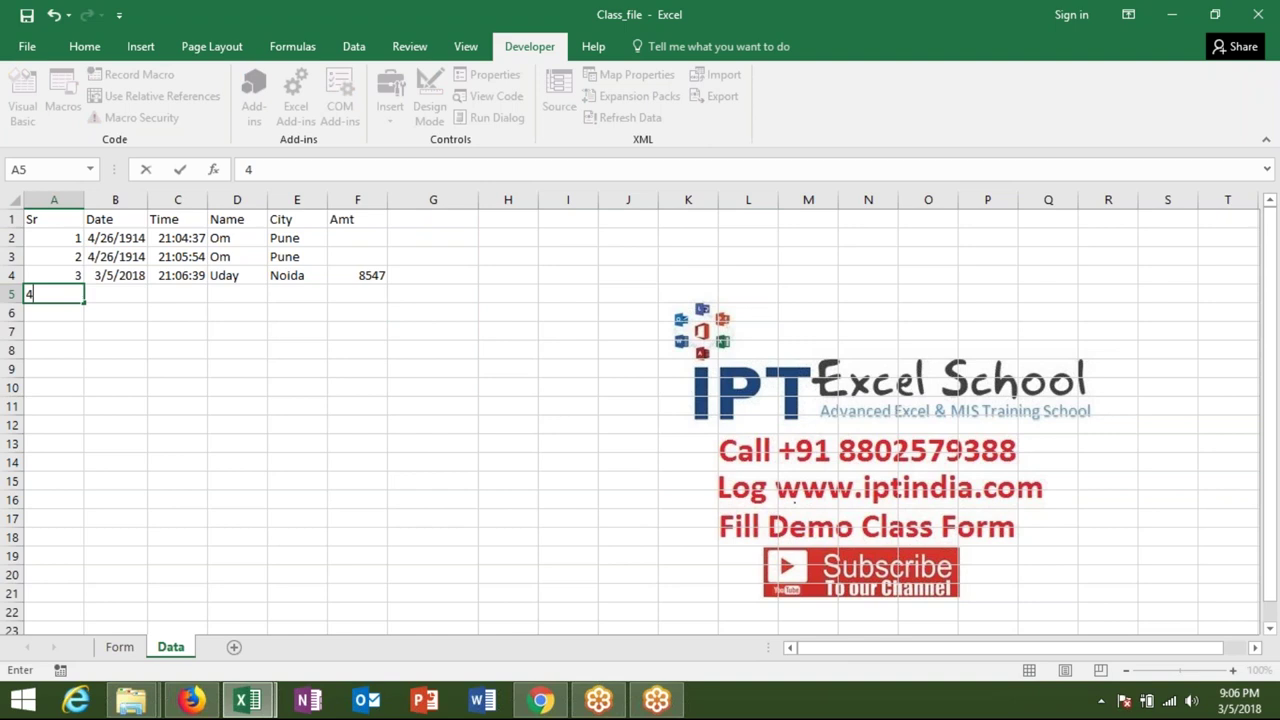
{"action": "key", "text": "ctrl+Return"}
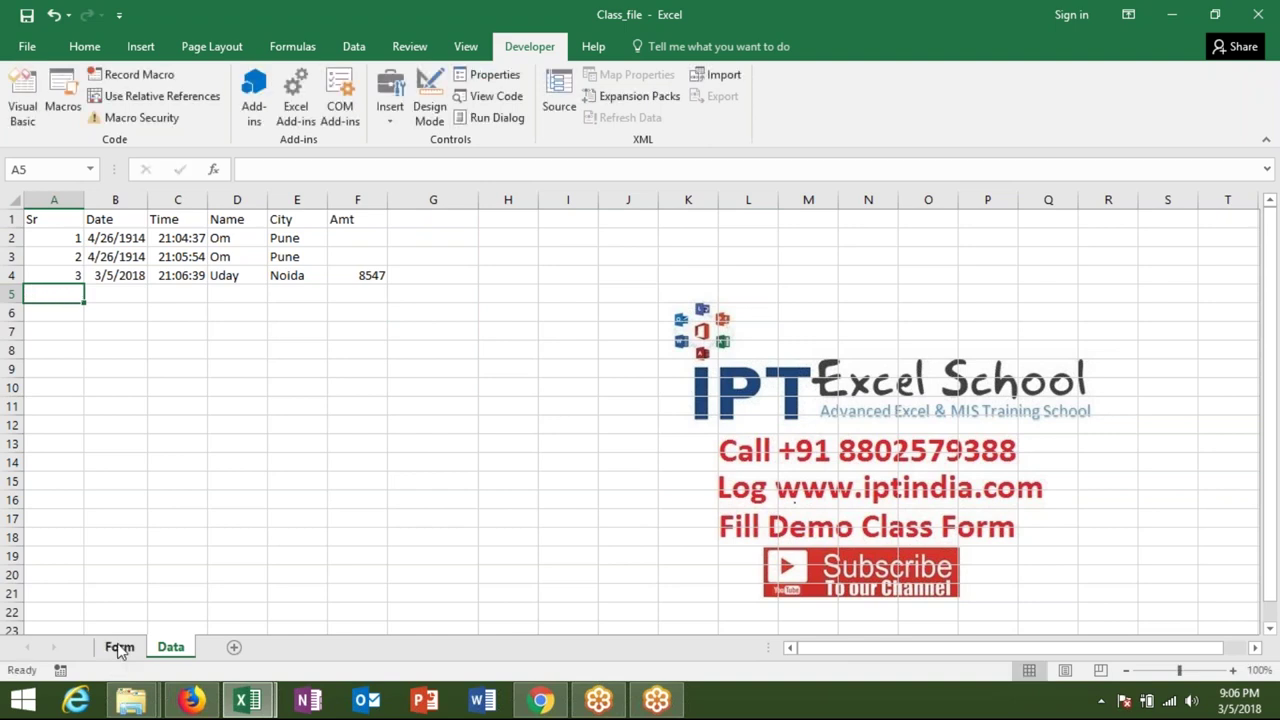
{"action": "left_click", "coordinate": [119, 647]}
Hide the Data sheet and fill the form with a sample name, Patna and 500
{"action": "right_click", "coordinate": [167, 650]}
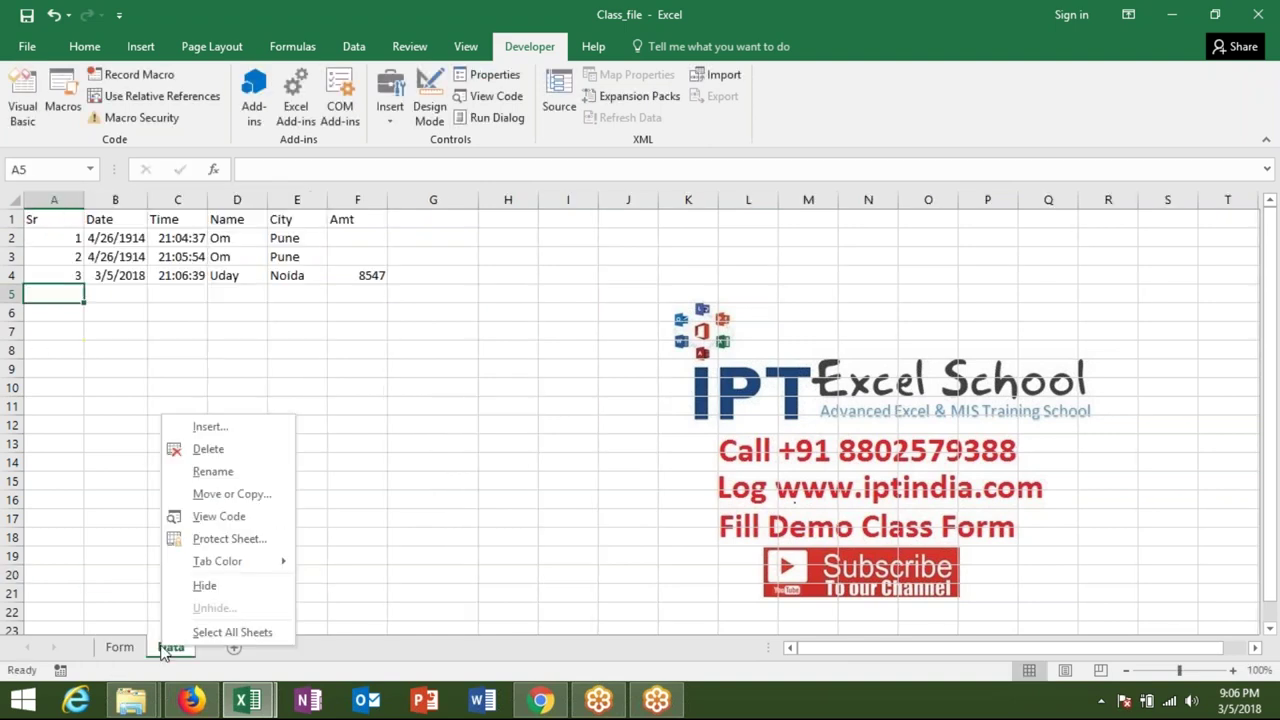
{"action": "left_click", "coordinate": [204, 585]}
{"action": "left_click", "coordinate": [123, 248]}
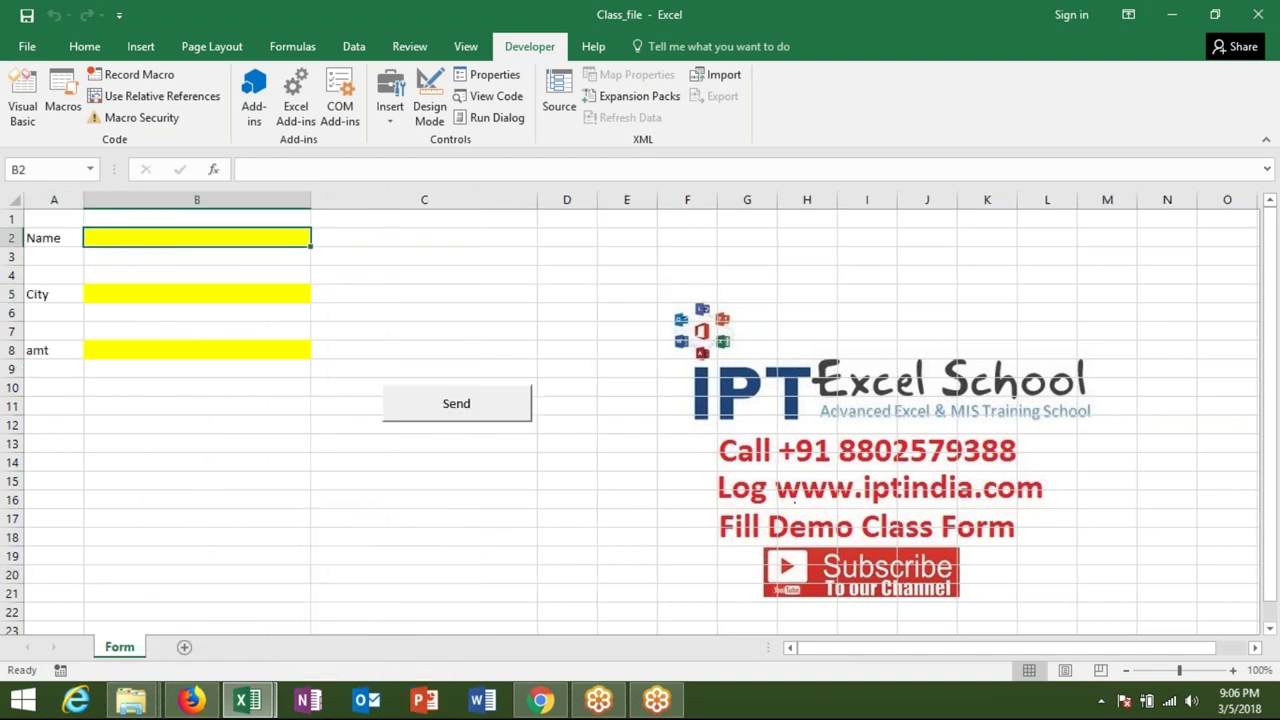
{"action": "type", "text": "Kavita"}
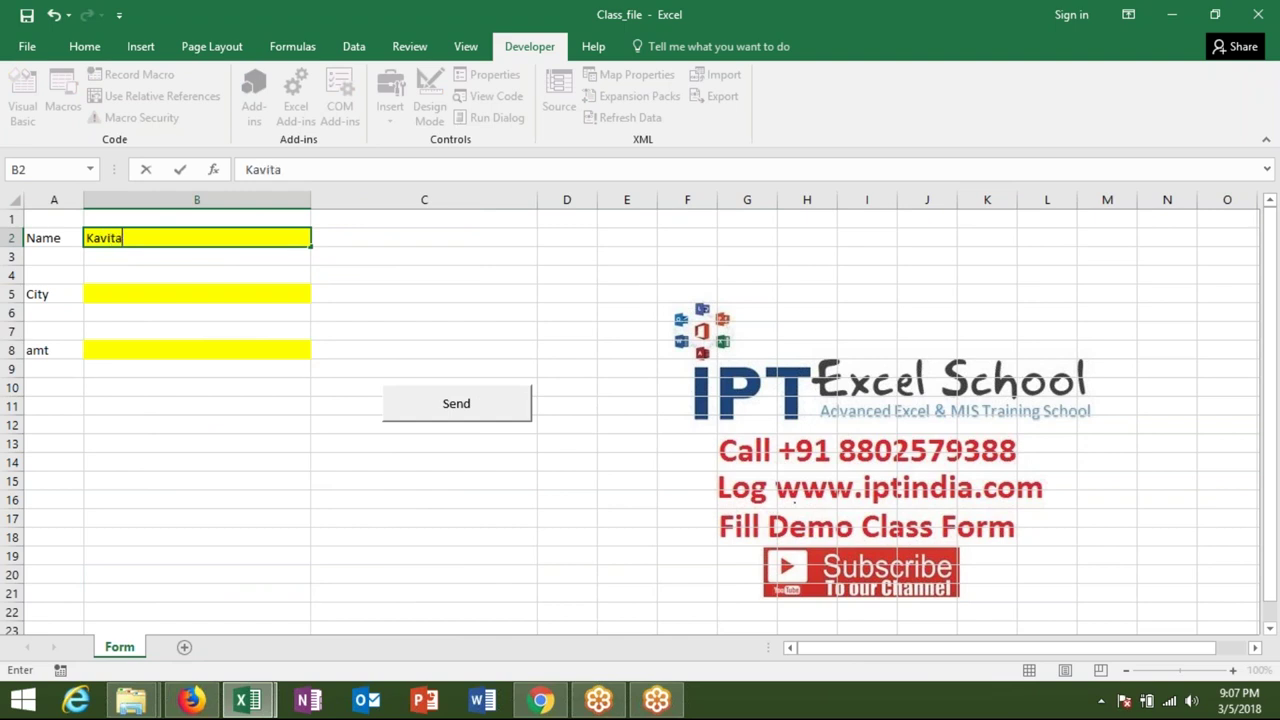
{"action": "left_click", "coordinate": [165, 293]}
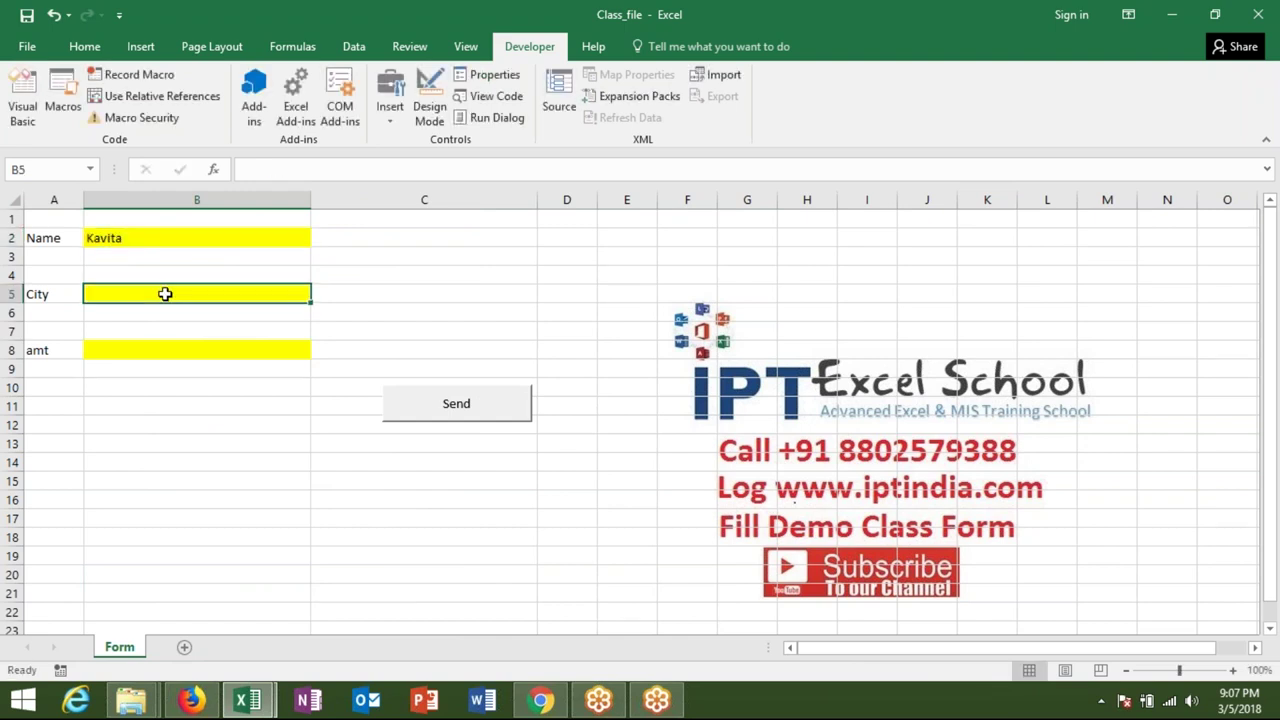
{"action": "type", "text": "Patna"}
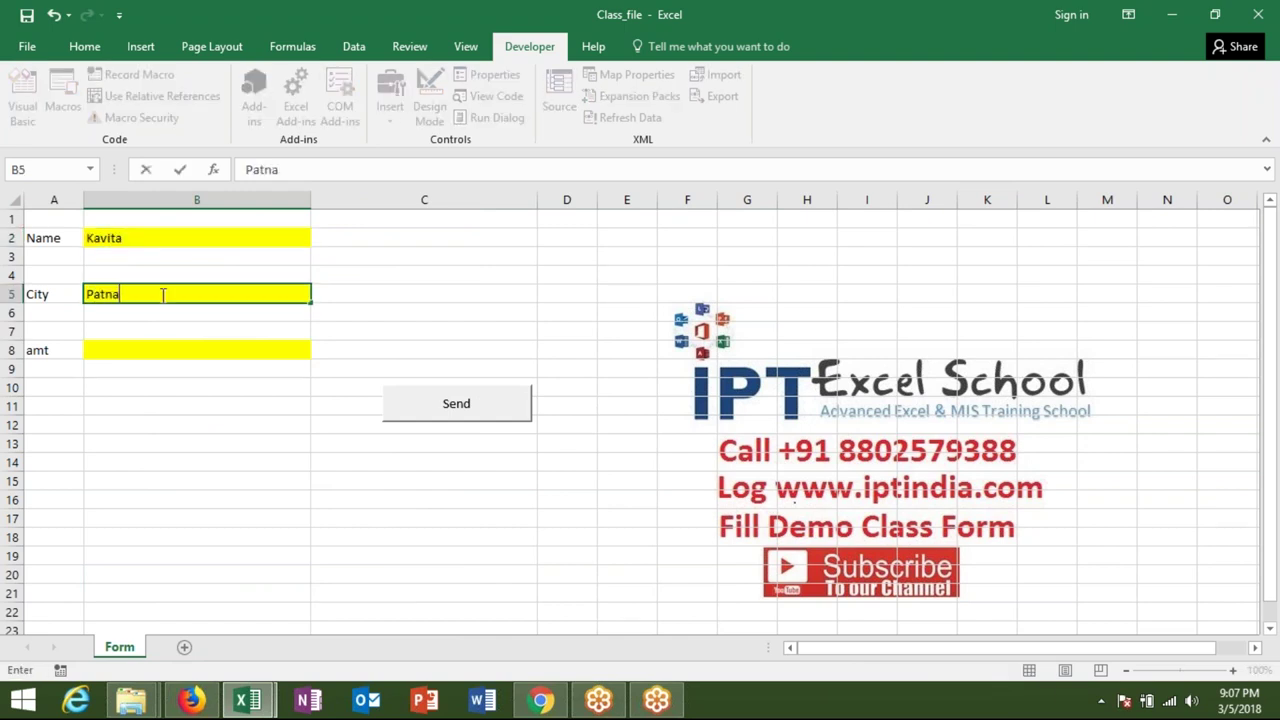
{"action": "left_click", "coordinate": [151, 349]}
{"action": "type", "text": "500"}
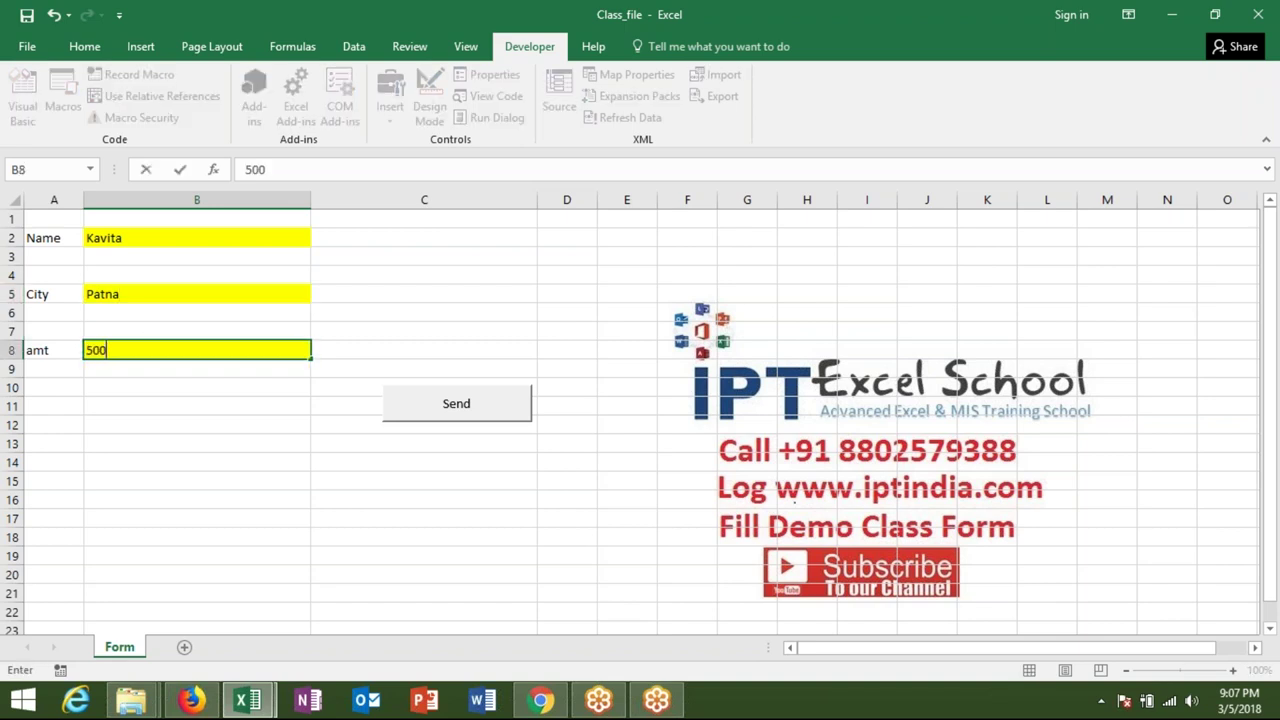
{"action": "left_click", "coordinate": [207, 406]}
Send the Patna entry, then unhide the Data sheet
{"action": "left_click", "coordinate": [450, 404]}
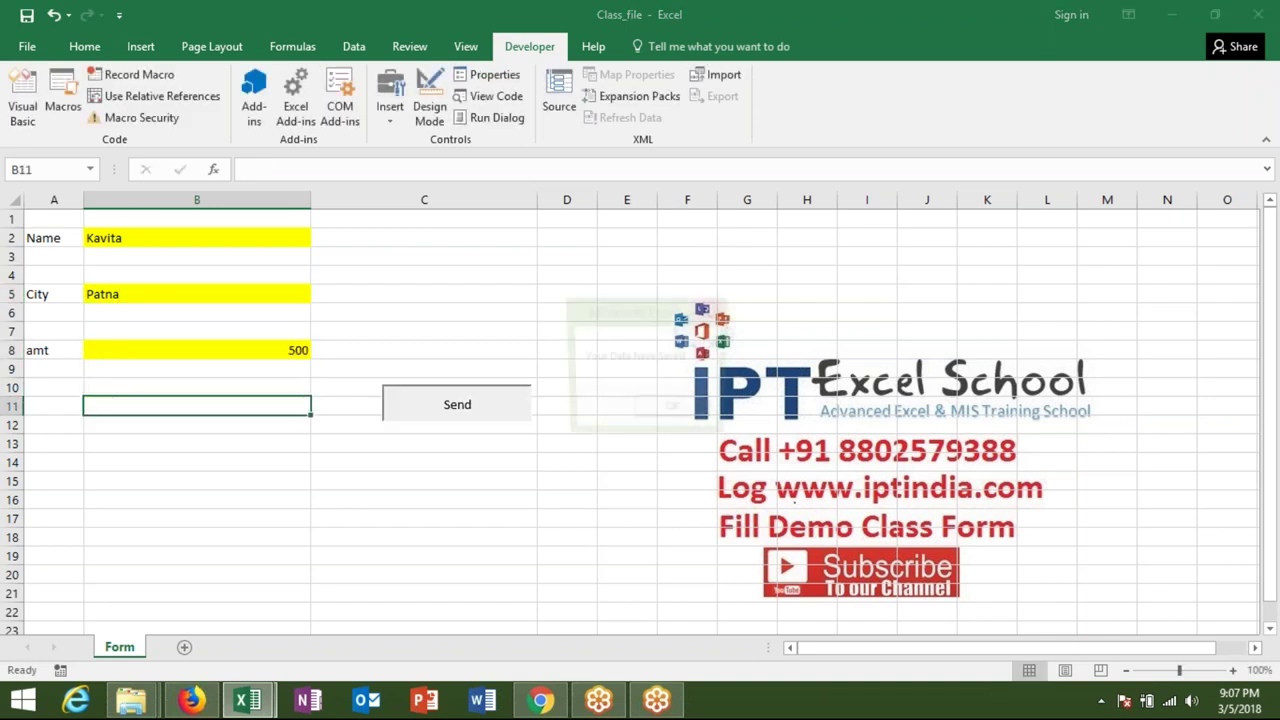
{"action": "left_click", "coordinate": [675, 411]}
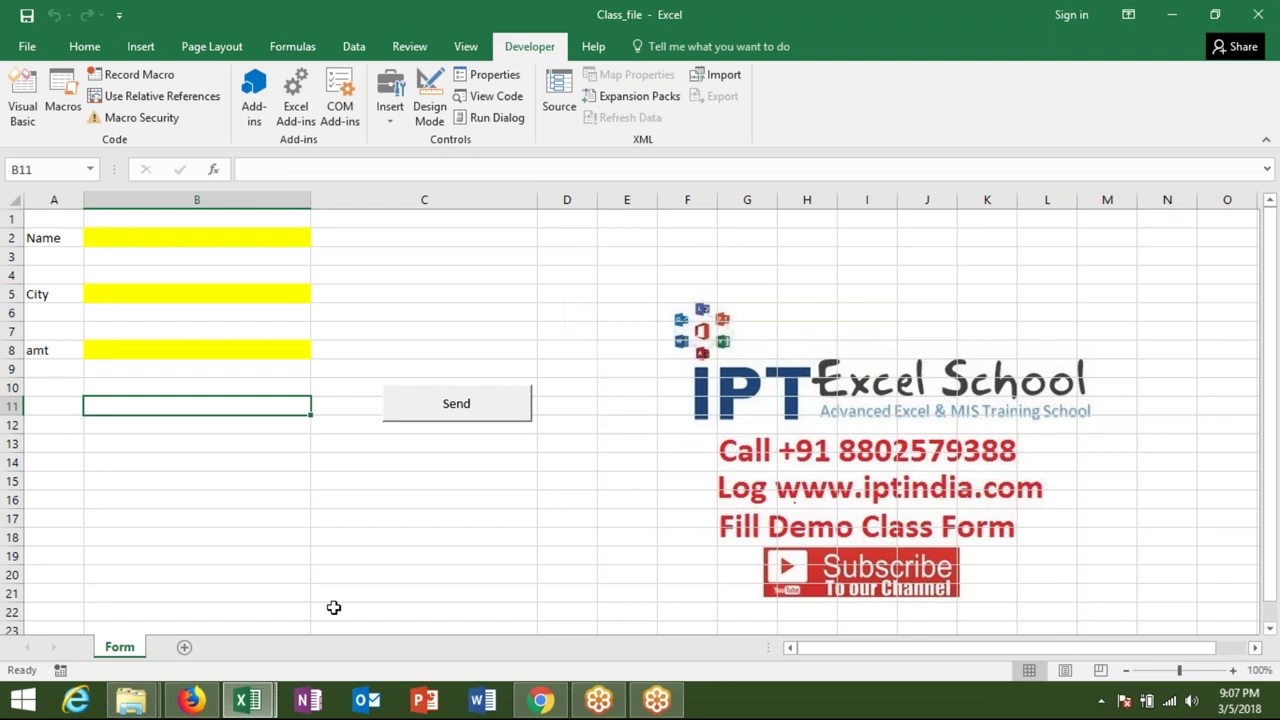
{"action": "right_click", "coordinate": [134, 640]}
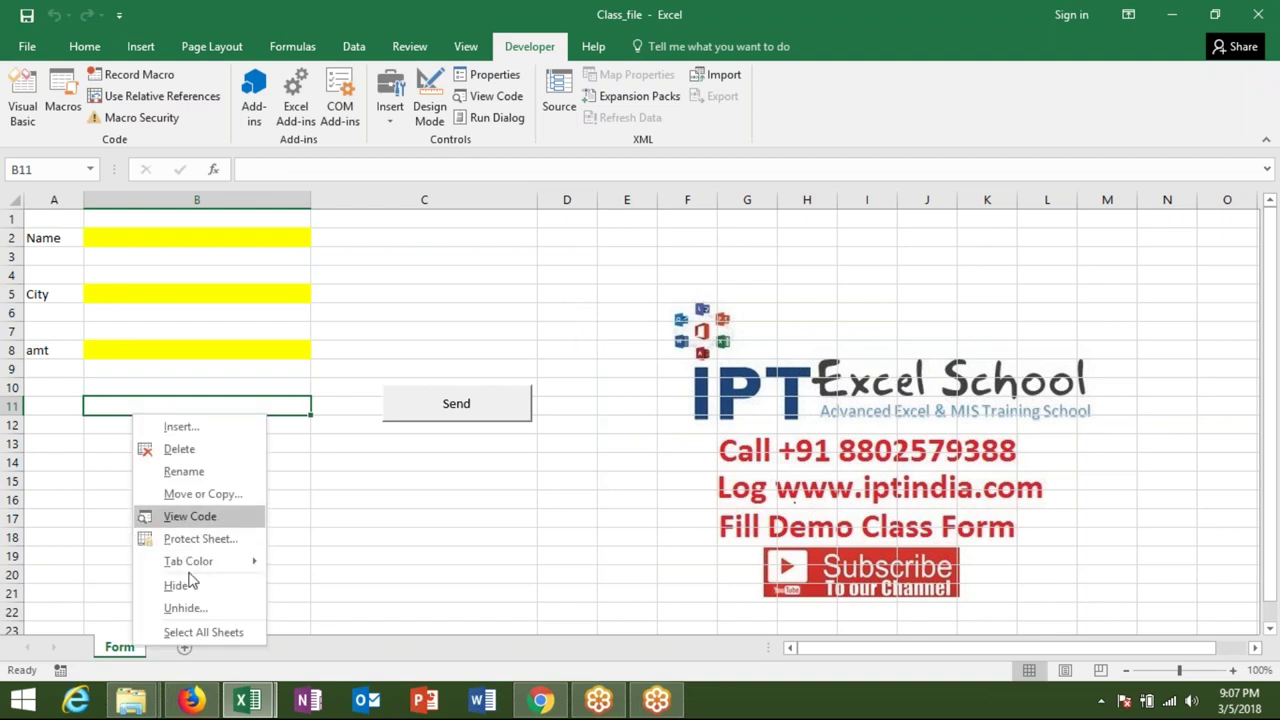
{"action": "left_click", "coordinate": [180, 607]}
{"action": "left_click", "coordinate": [237, 655]}
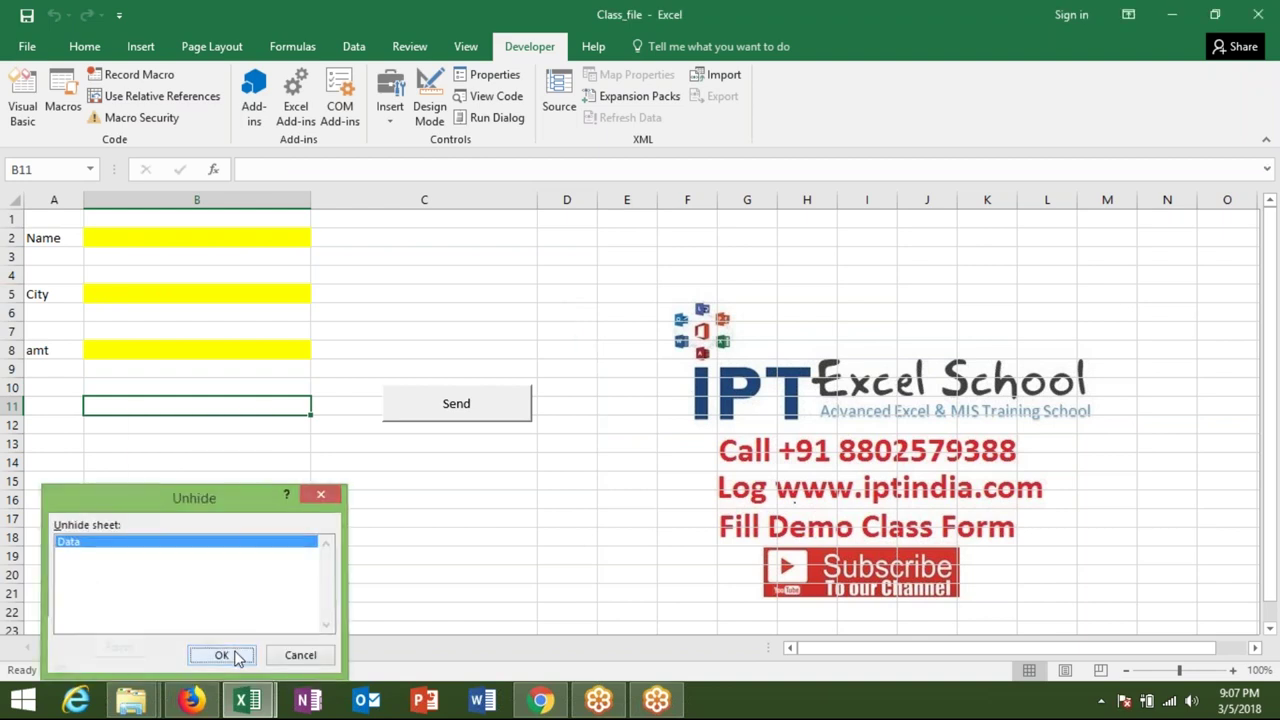
{"action": "left_click", "coordinate": [379, 297]}
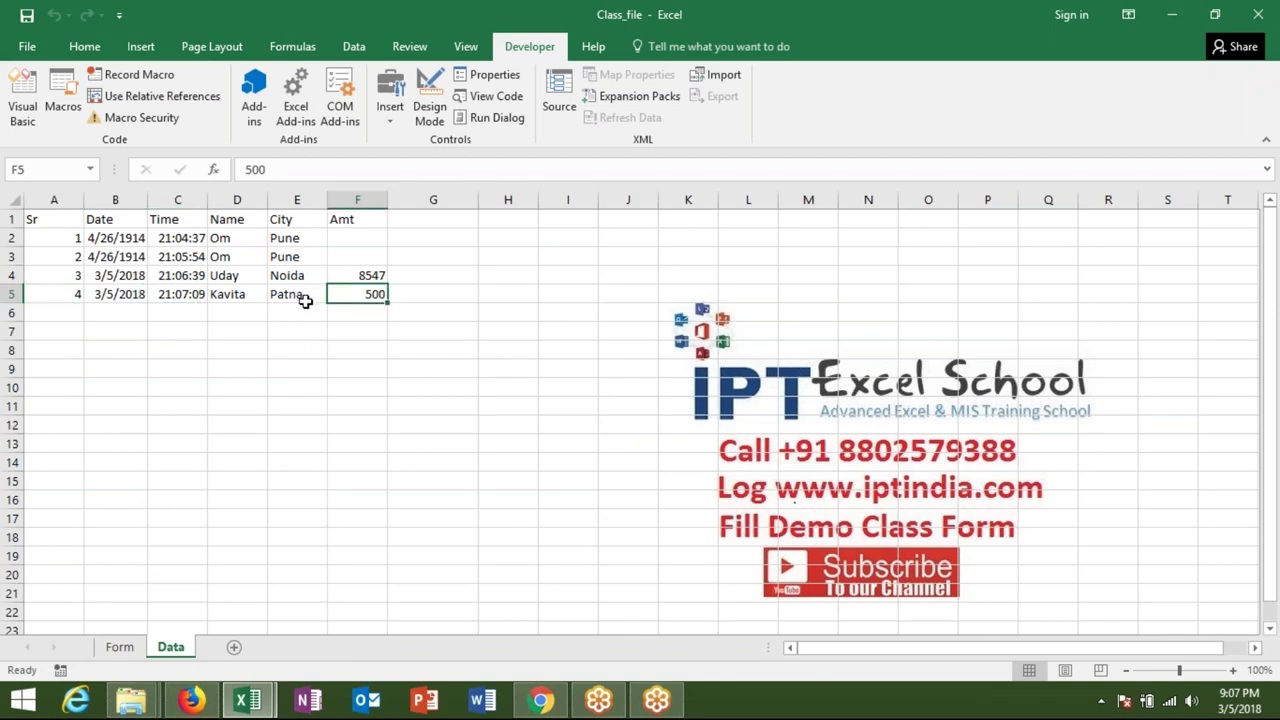
{"action": "key", "text": "alt+F11"}
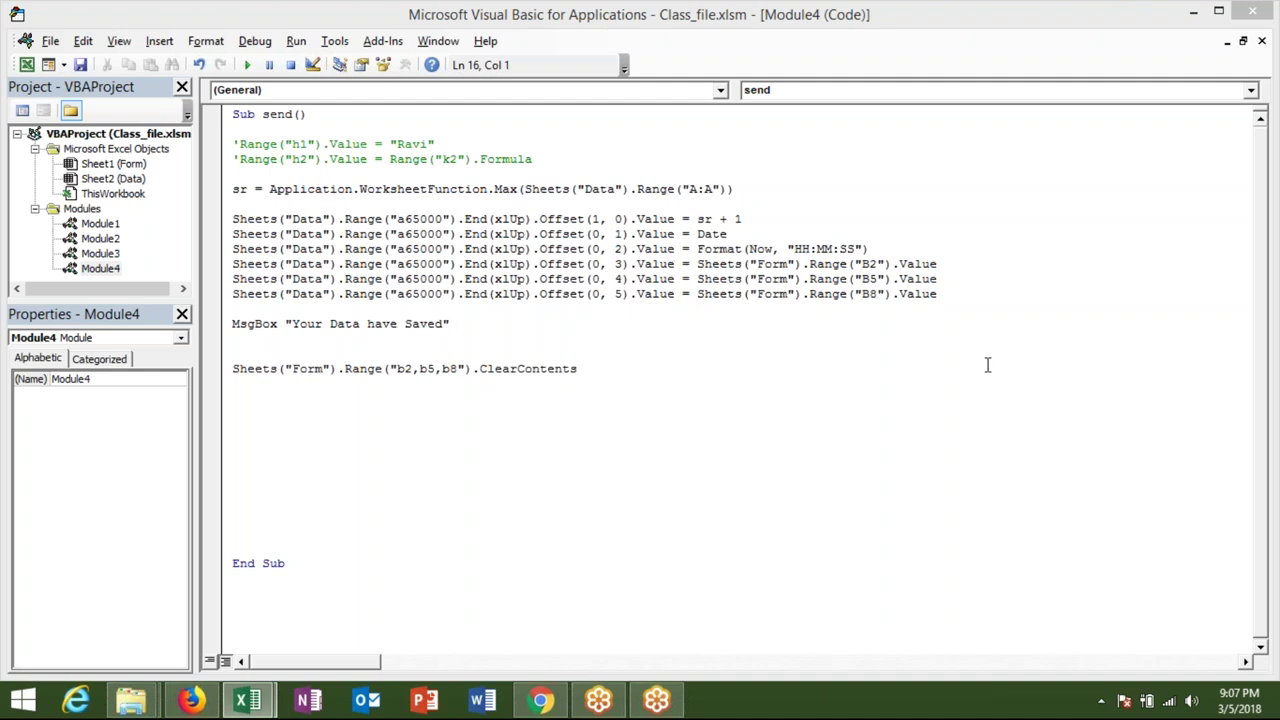
Save the workbook to the Desktop as the macro-enabled file Form.xlsm and close Excel
{"action": "left_click", "coordinate": [1255, 12]}
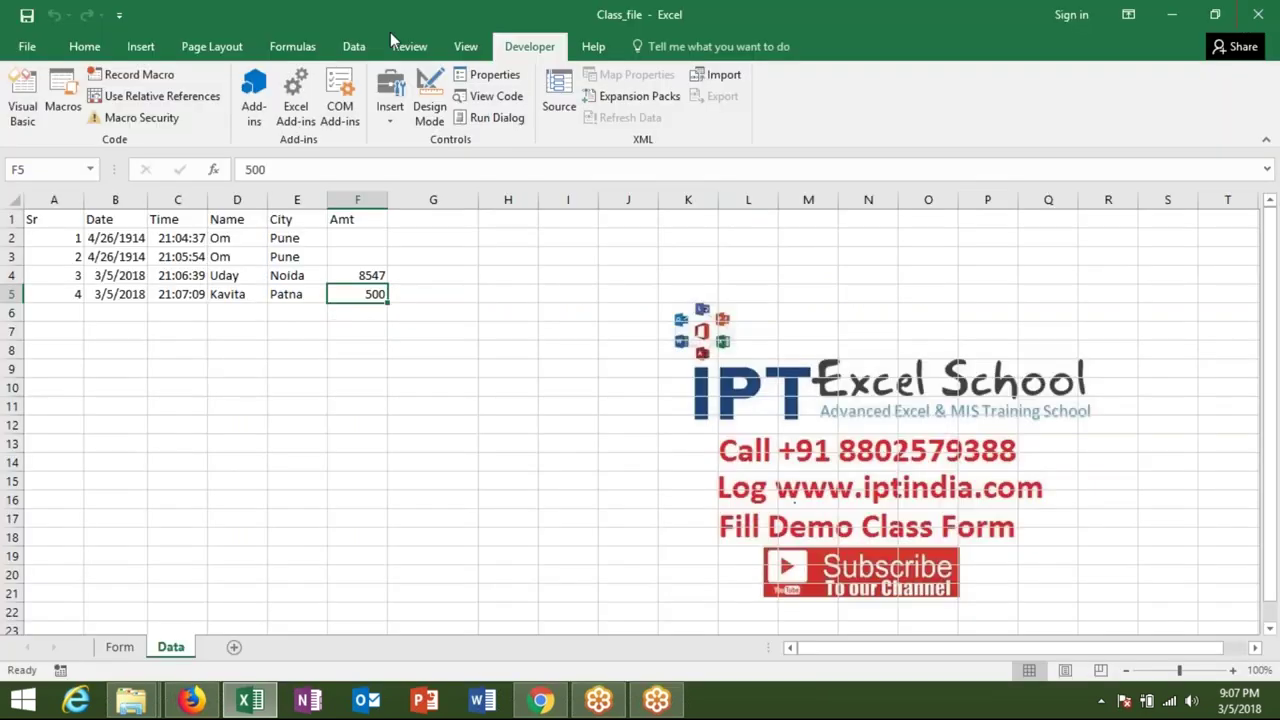
{"action": "left_click", "coordinate": [30, 50]}
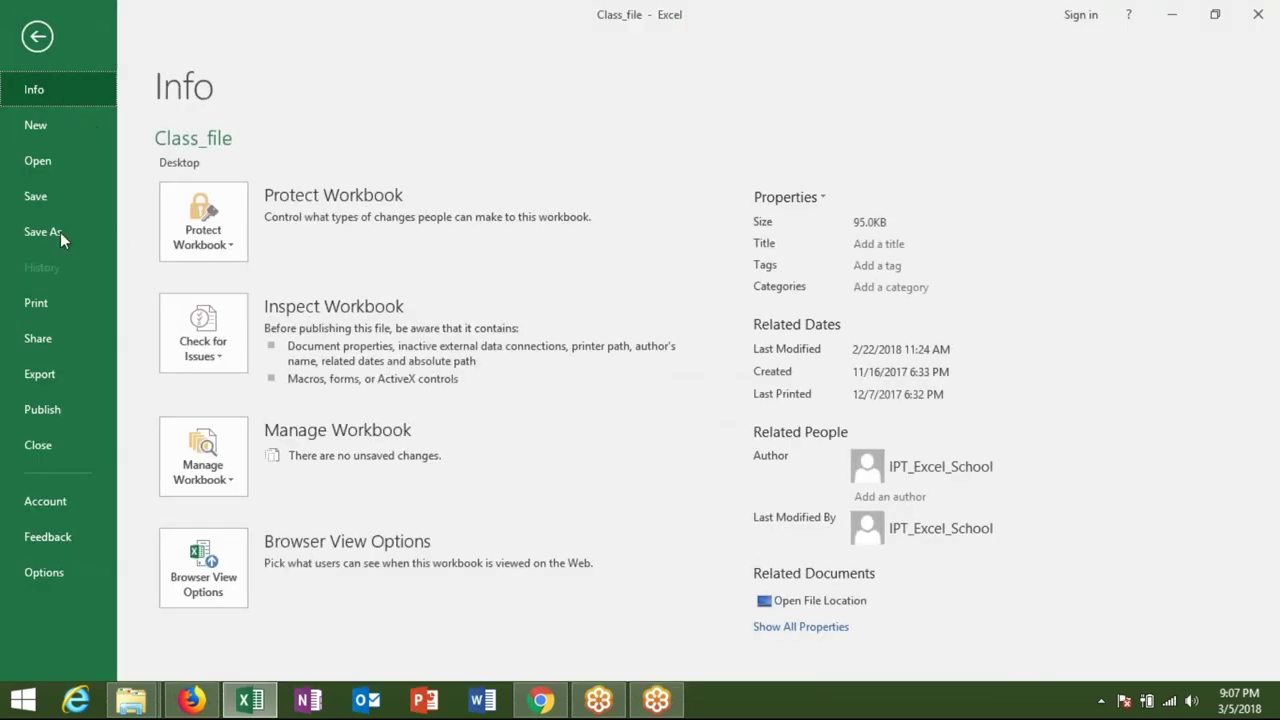
{"action": "left_click", "coordinate": [57, 230]}
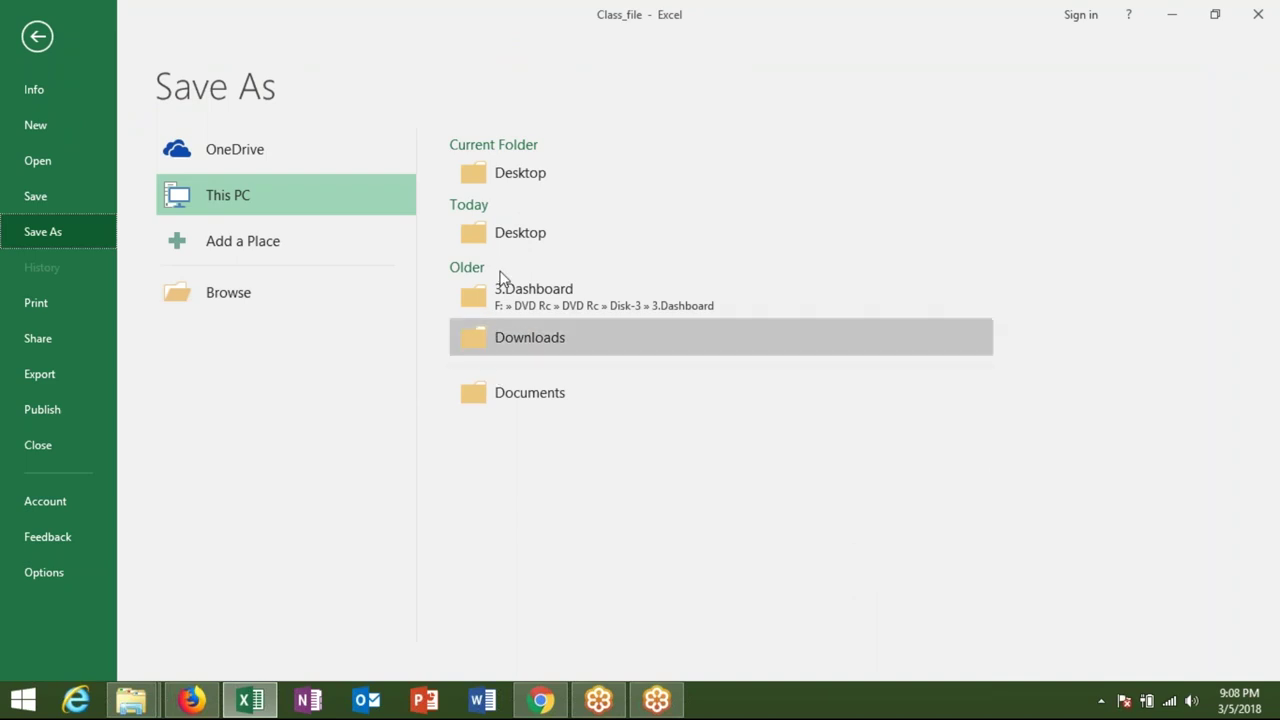
{"action": "left_click", "coordinate": [509, 172]}
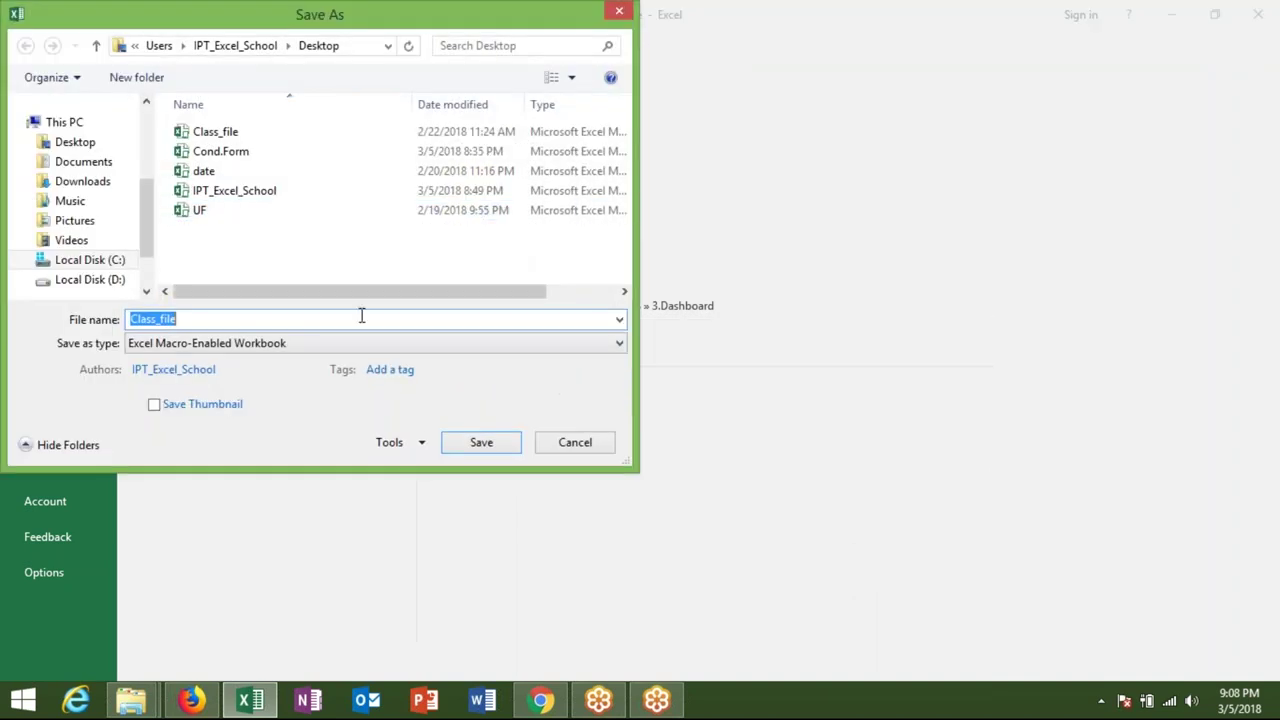
{"action": "type", "text": "Form"}
{"action": "left_click", "coordinate": [486, 447]}
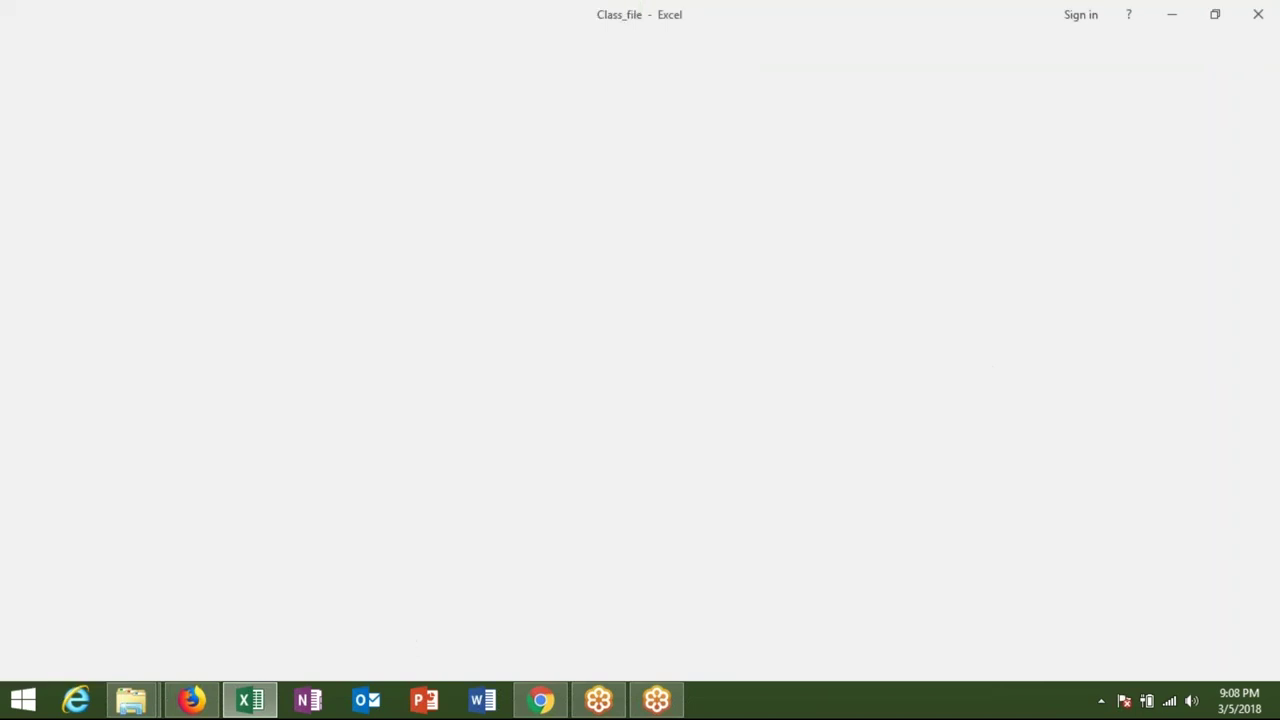
{"action": "left_click", "coordinate": [1258, 14]}
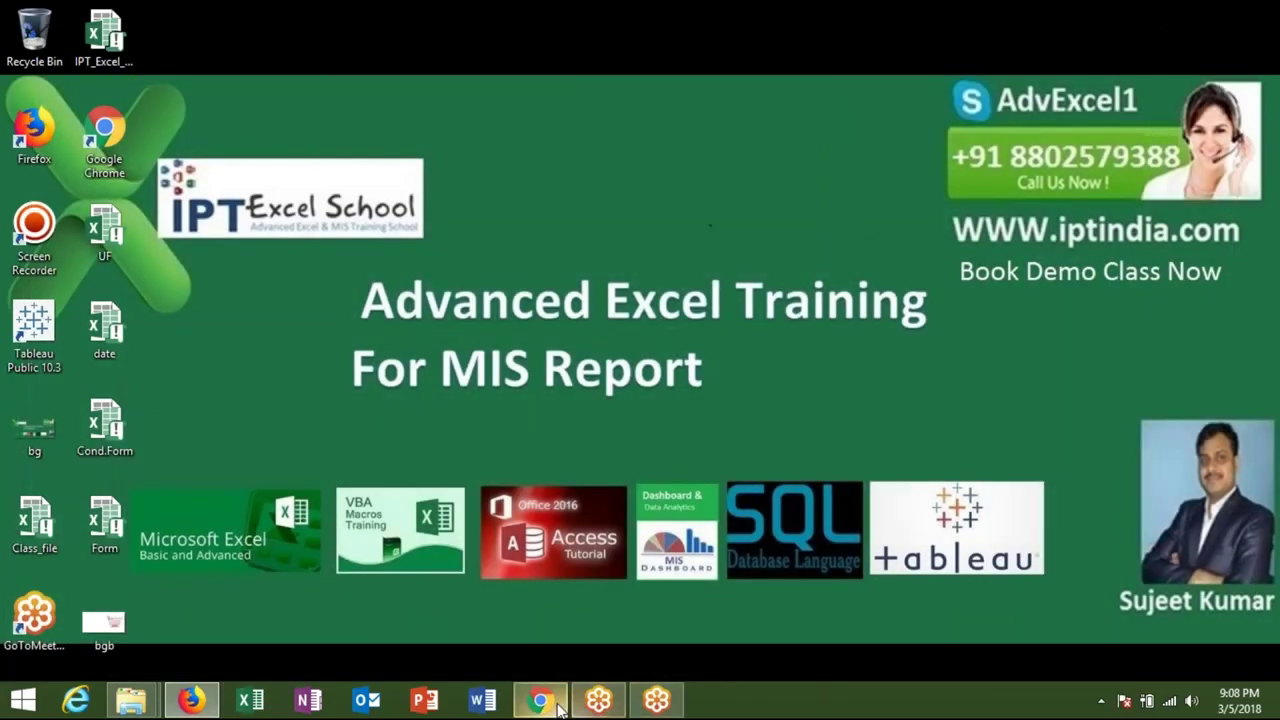
Switch to Chrome and open Gmail's Sent Mail folder
{"action": "left_click", "coordinate": [540, 700]}
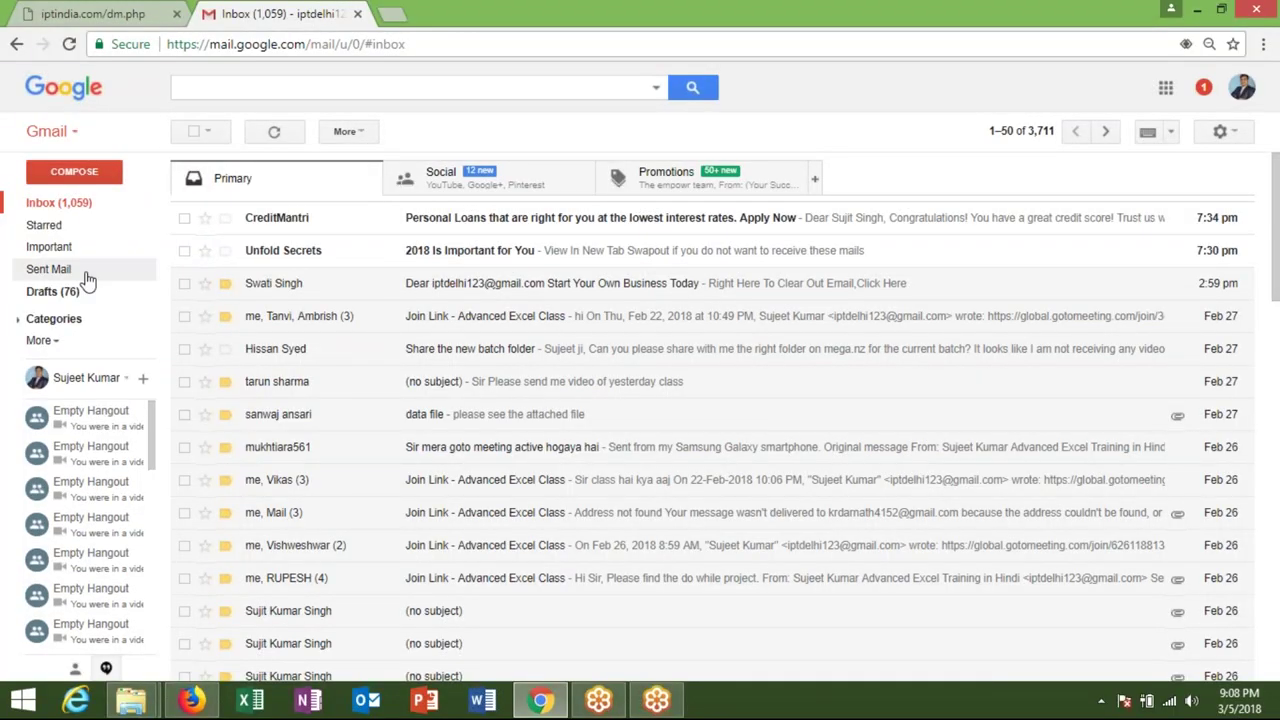
{"action": "left_click", "coordinate": [87, 278]}
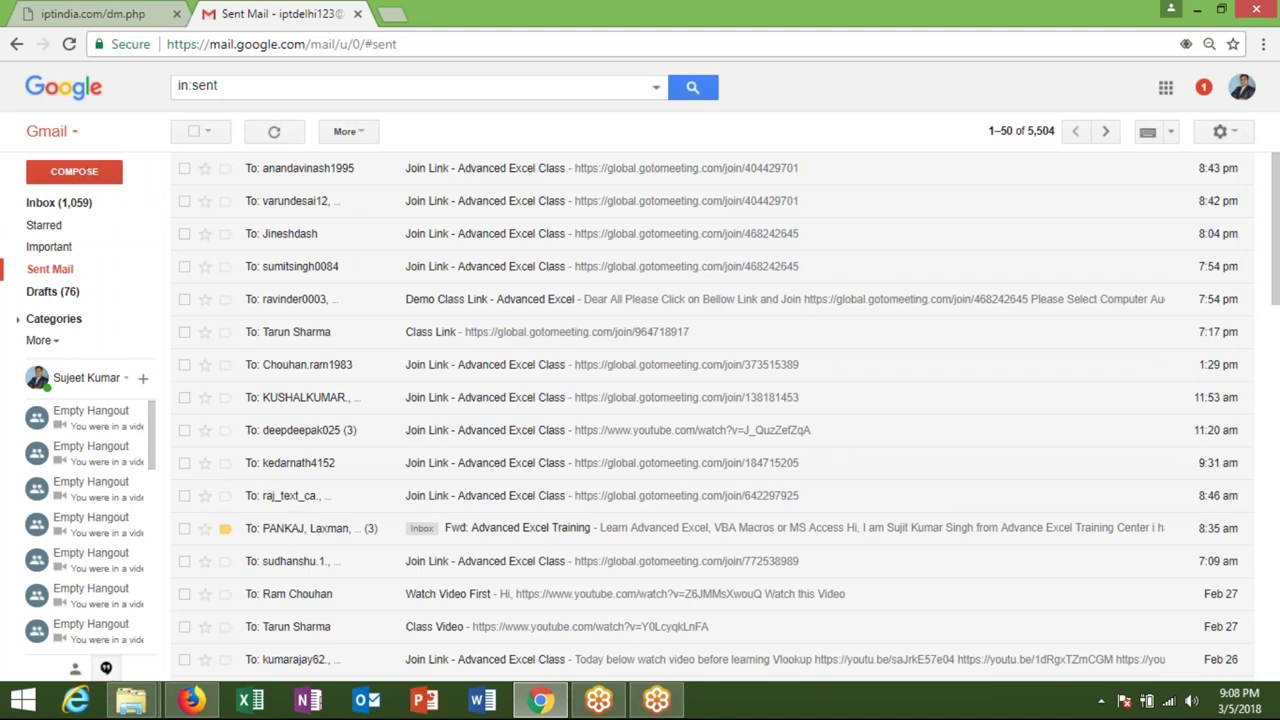
Open the second sent Join Link - Advanced Excel Class email and start a reply to all
{"action": "left_click", "coordinate": [535, 182]}
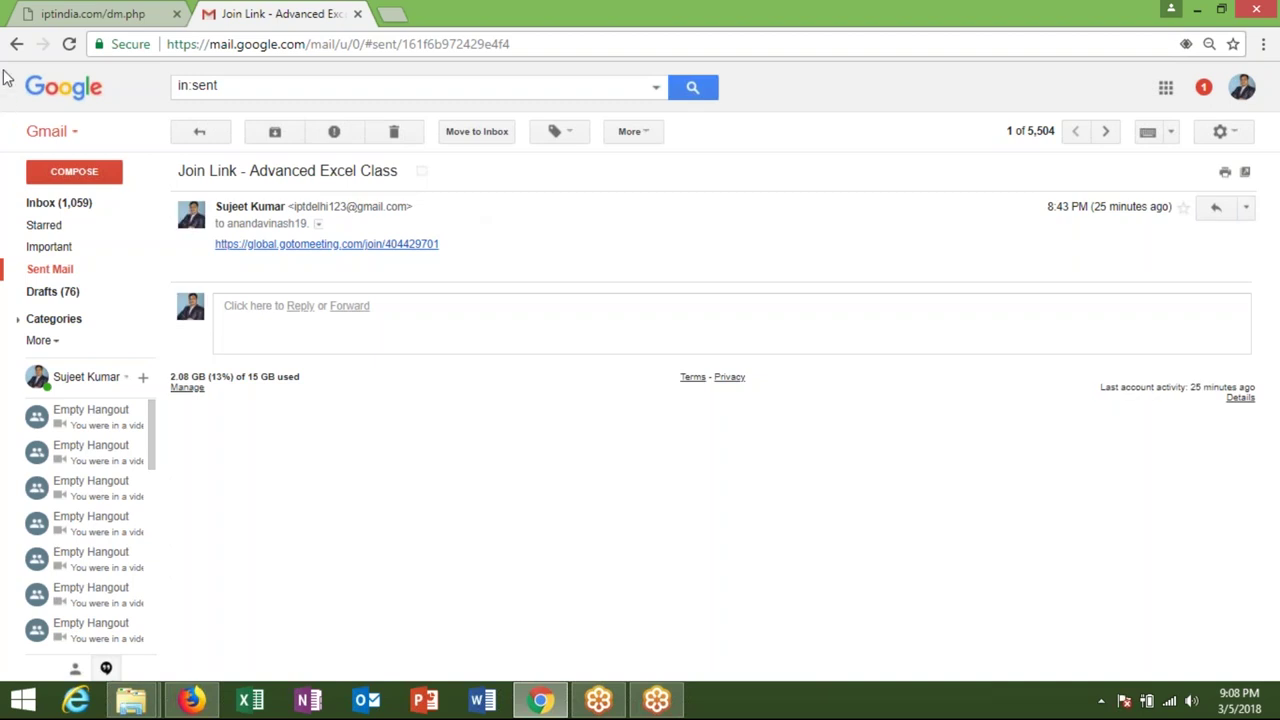
{"action": "left_click", "coordinate": [16, 44]}
{"action": "left_click", "coordinate": [368, 204]}
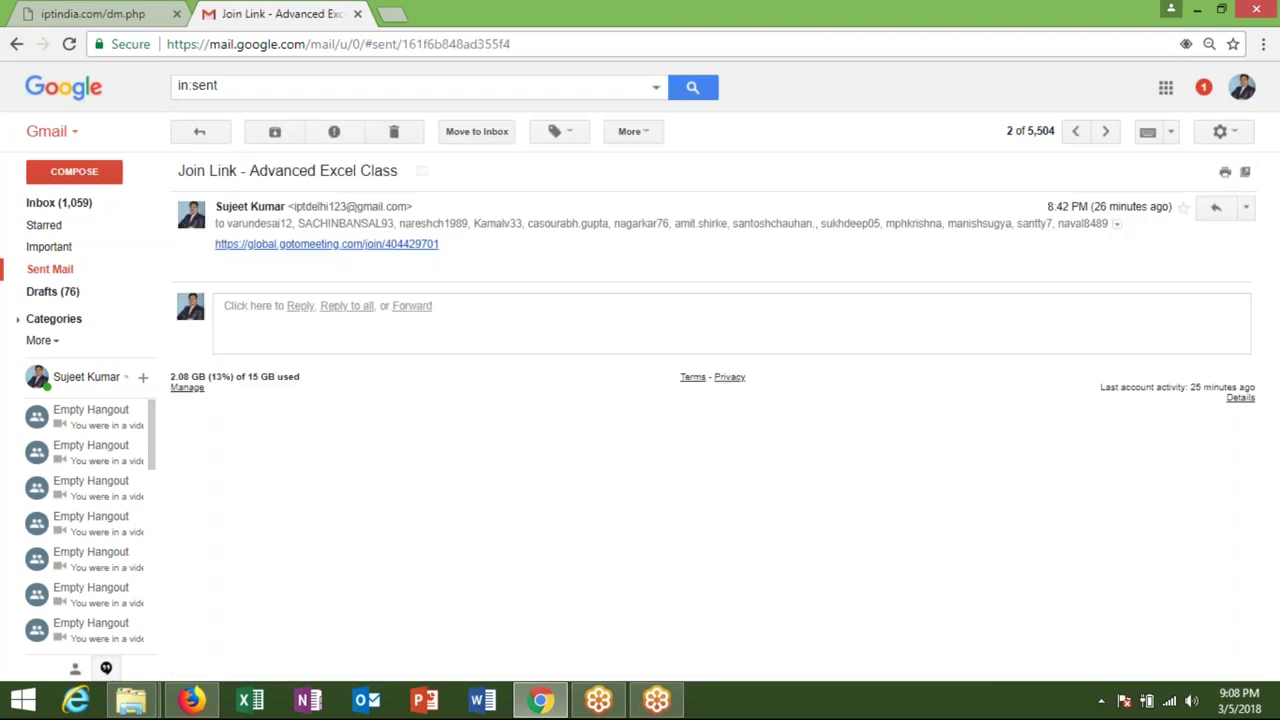
{"action": "left_click", "coordinate": [347, 305]}
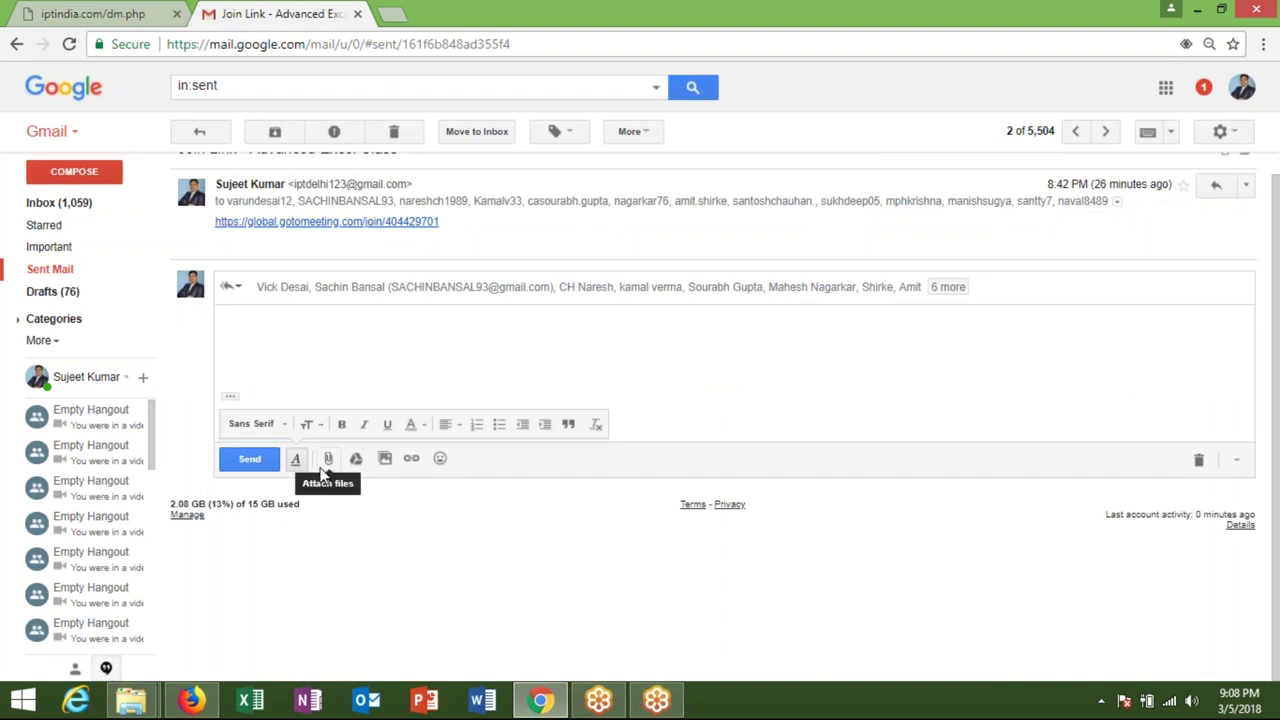
Attach Form.xlsm from the Desktop and send the reply
{"action": "left_click", "coordinate": [324, 462]}
{"action": "left_click", "coordinate": [62, 152]}
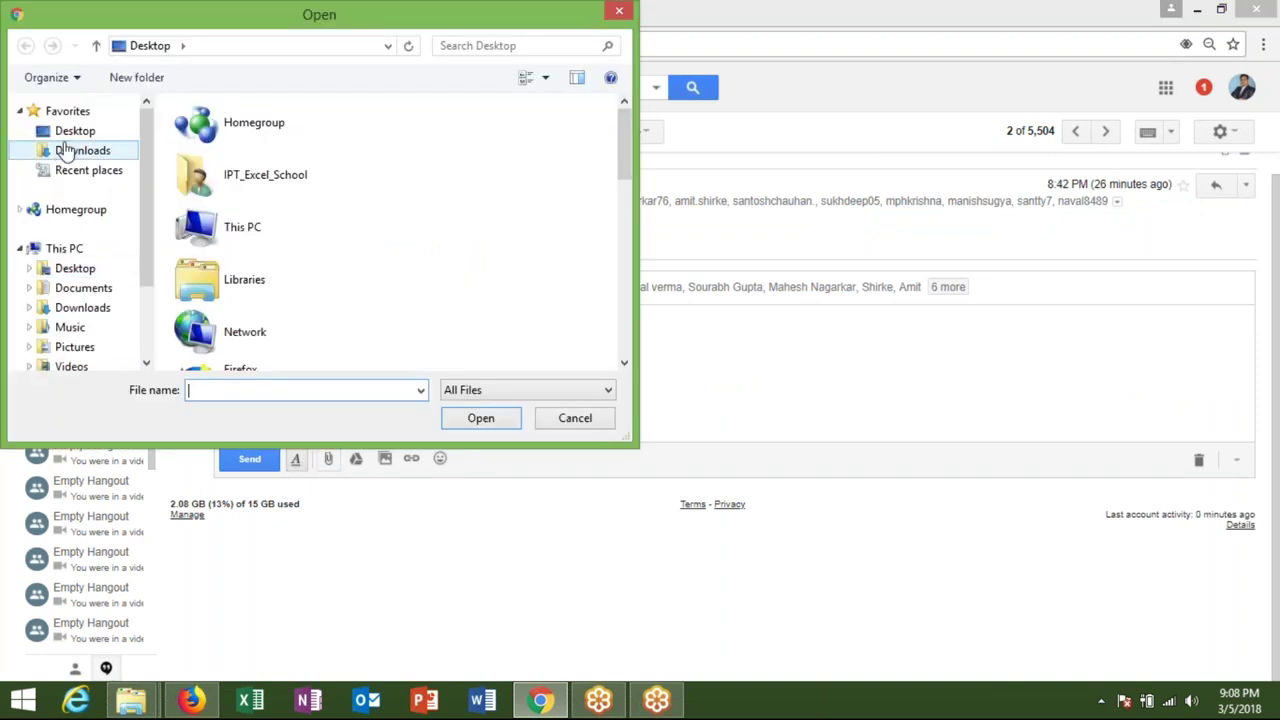
{"action": "left_click", "coordinate": [66, 132]}
{"action": "mouse_move", "coordinate": [622, 140]}
{"action": "left_mouse_down"}
{"action": "mouse_move", "coordinate": [621, 233]}
{"action": "mouse_move", "coordinate": [600, 307]}
{"action": "left_mouse_up"}
{"action": "double_click", "coordinate": [310, 290]}
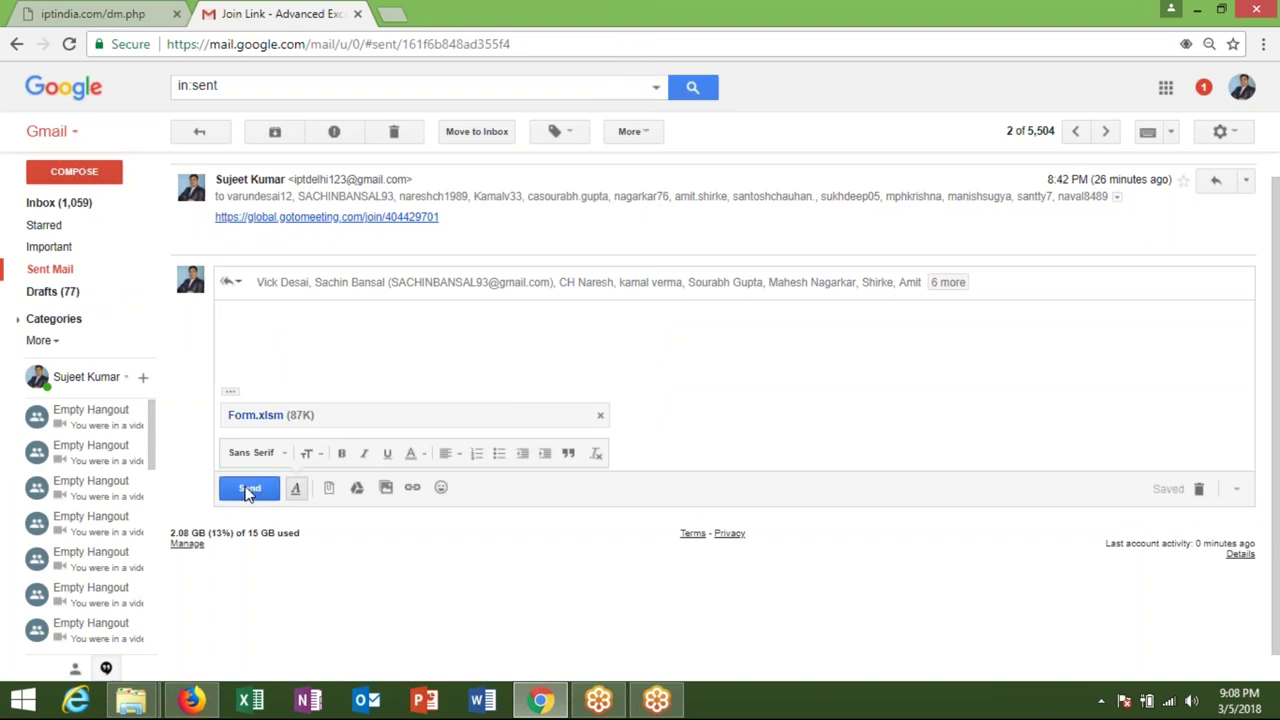
{"action": "left_click", "coordinate": [248, 490]}
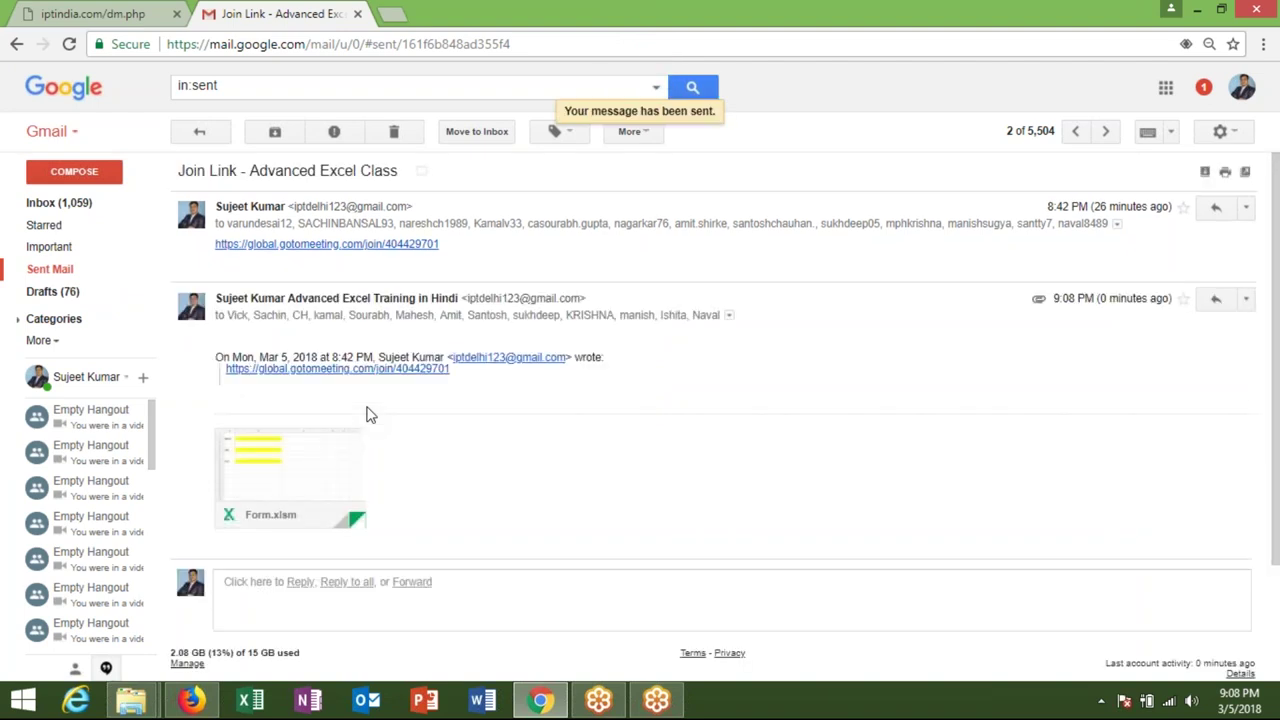
Delete the Unfold Secrets and CreditMantri inbox conversations, then show the desktop
{"action": "left_click", "coordinate": [60, 202]}
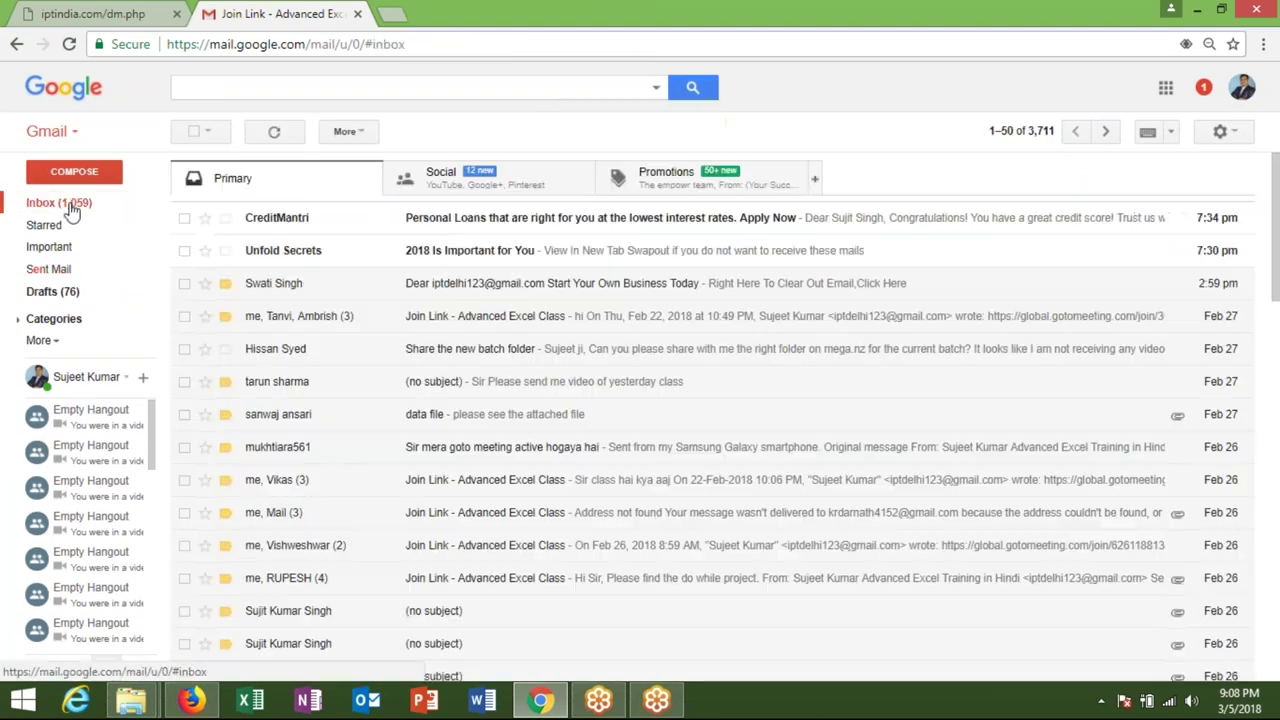
{"action": "left_click", "coordinate": [184, 250]}
{"action": "left_click", "coordinate": [184, 219]}
{"action": "left_click", "coordinate": [393, 131]}
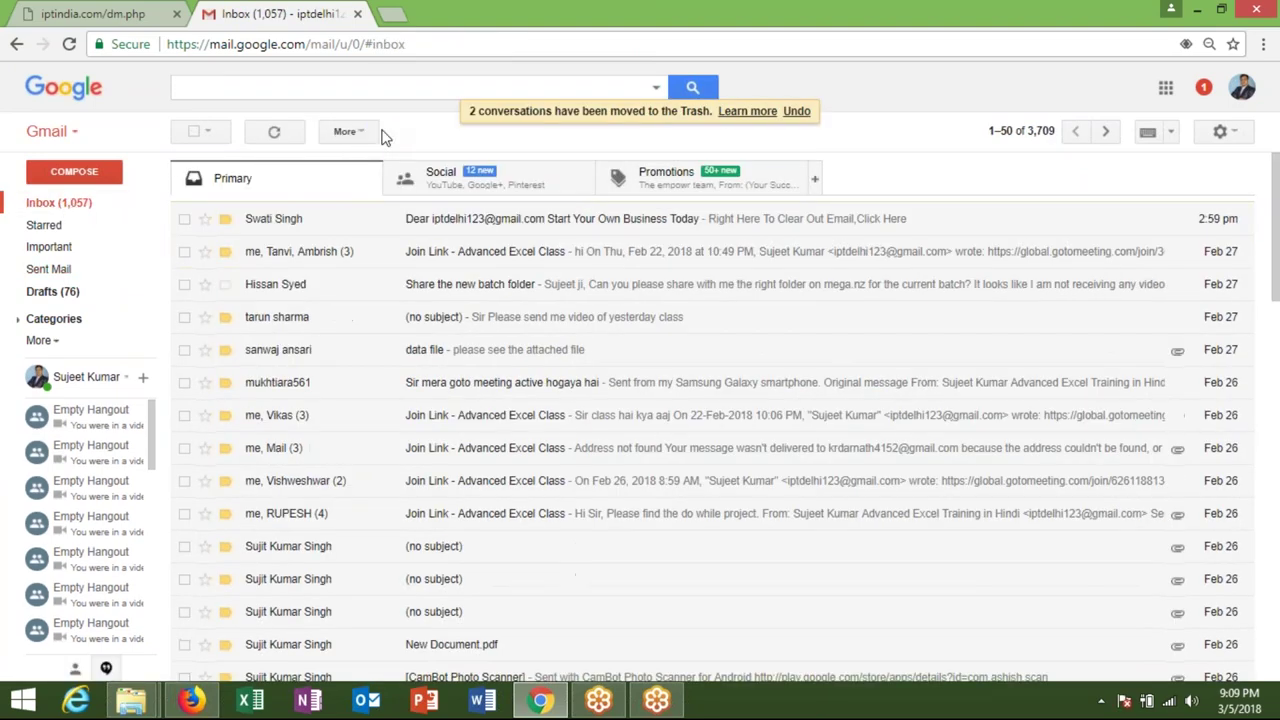
{"action": "key", "text": "super+d"}
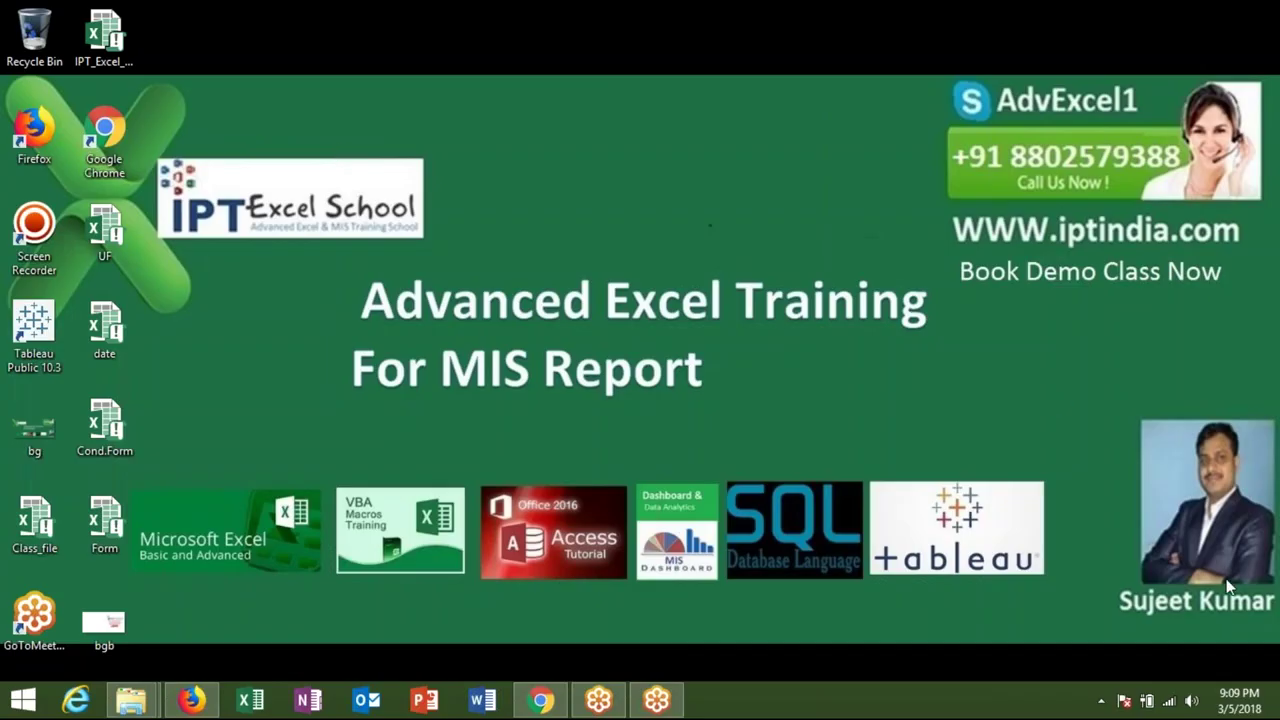